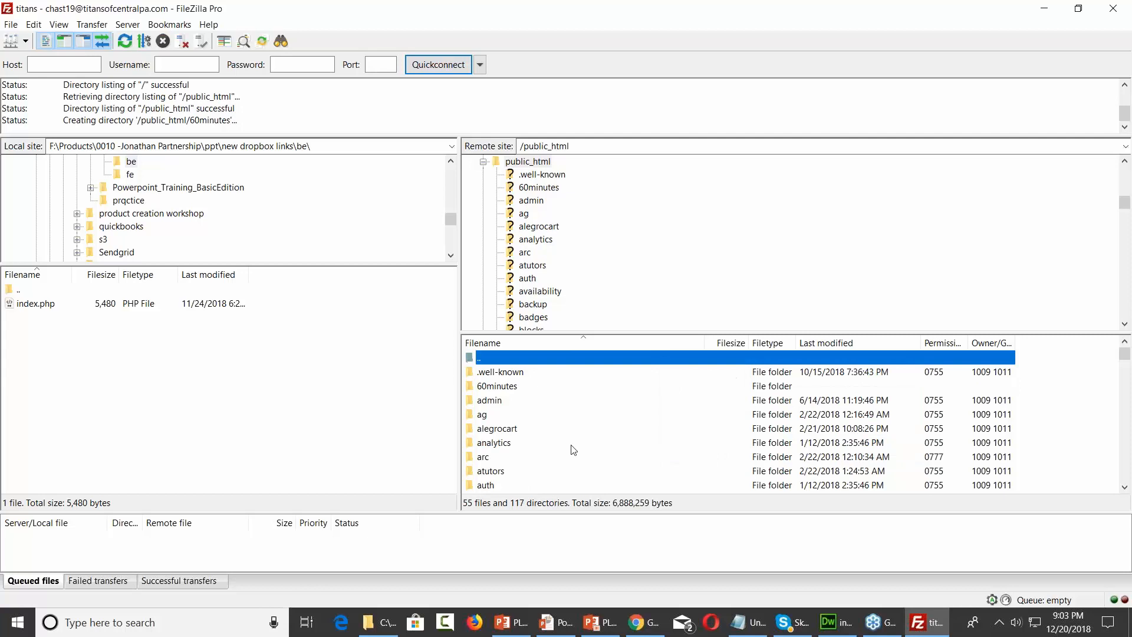
# Open the empty 60minutes server folder and resize FileZilla to sit beside the slide
pyautogui.doubleClick(510, 387)
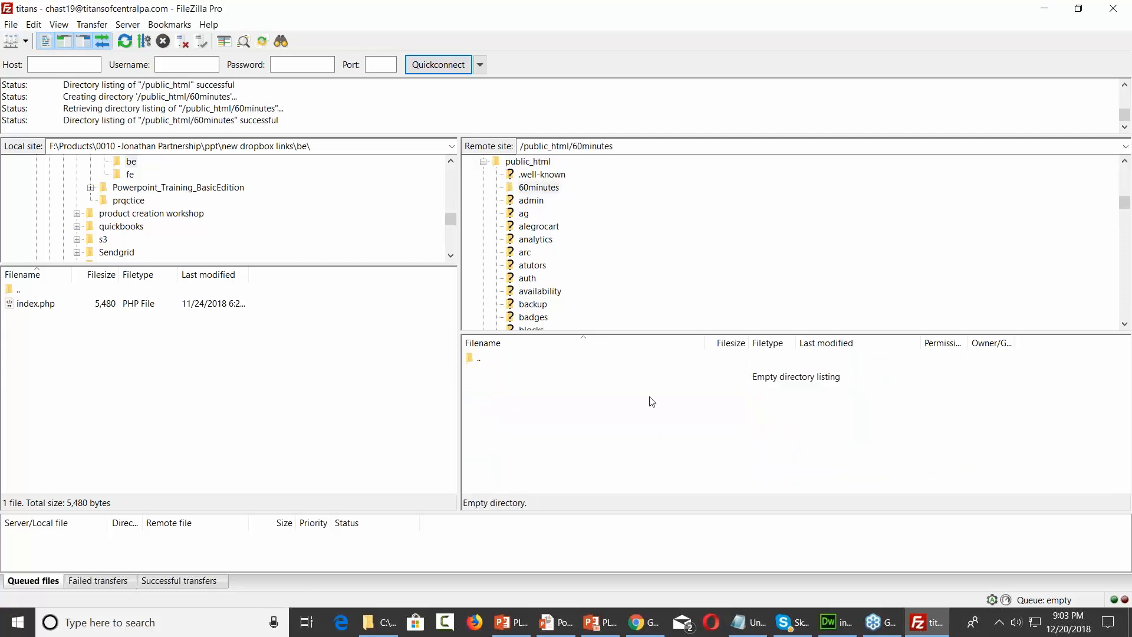
pyautogui.click(1078, 9)
pyautogui.moveTo(614, 60); pyautogui.dragTo(742, 39)
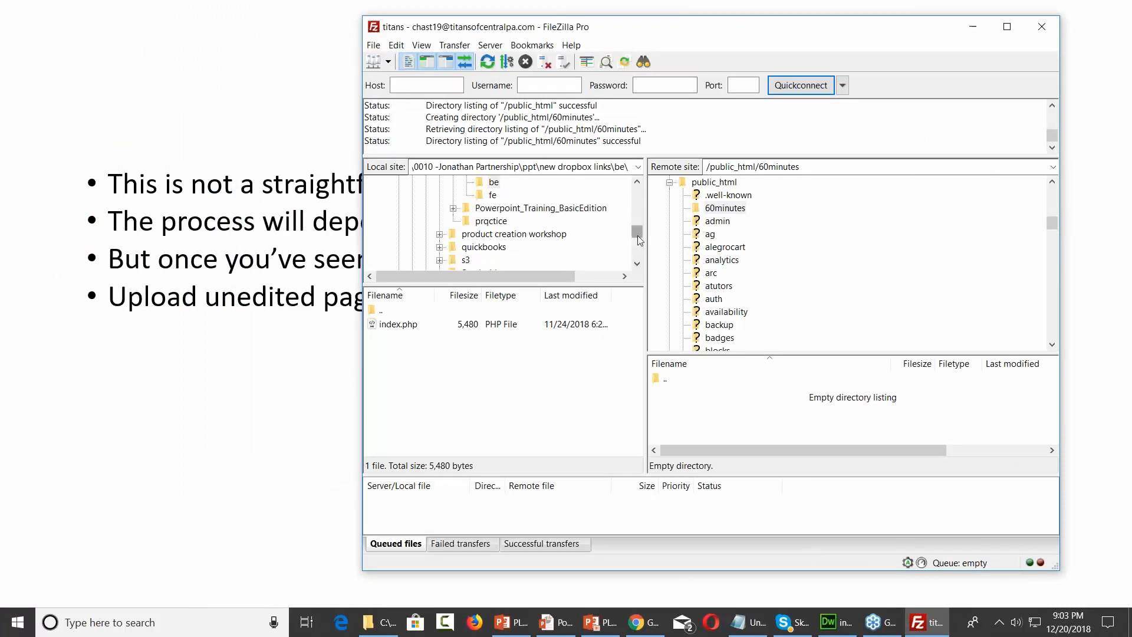
pyautogui.moveTo(638, 233); pyautogui.dragTo(640, 188)
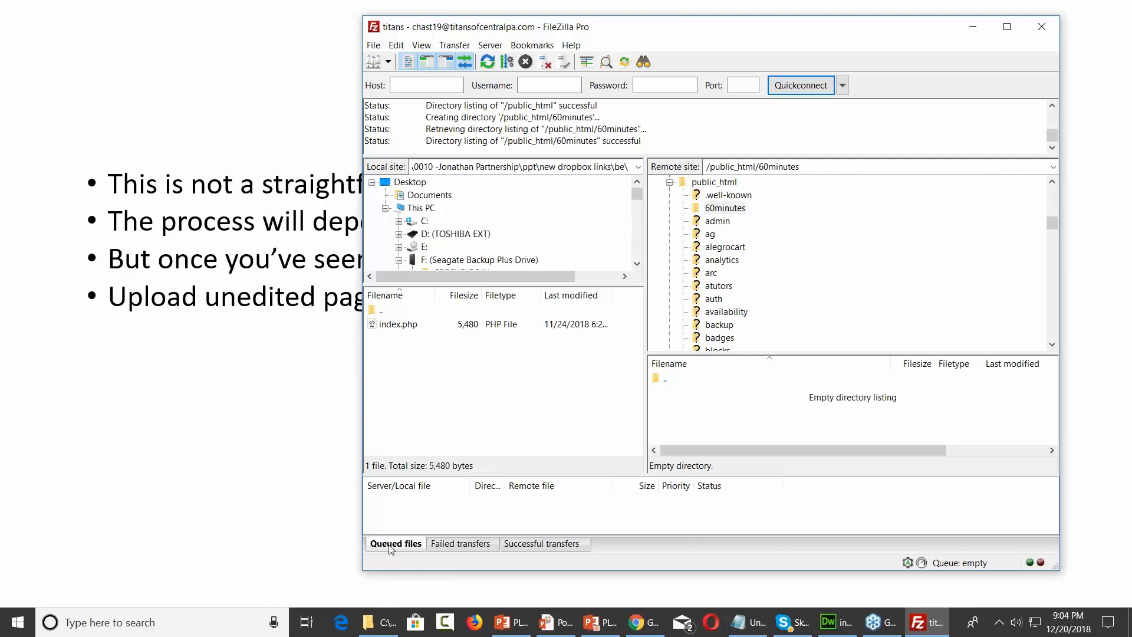
# Browse File Explorer to Upgrade Module 4_Stunning Lead Grabbing Page > Squeeze_Page, beside FileZilla
pyautogui.click(374, 620)
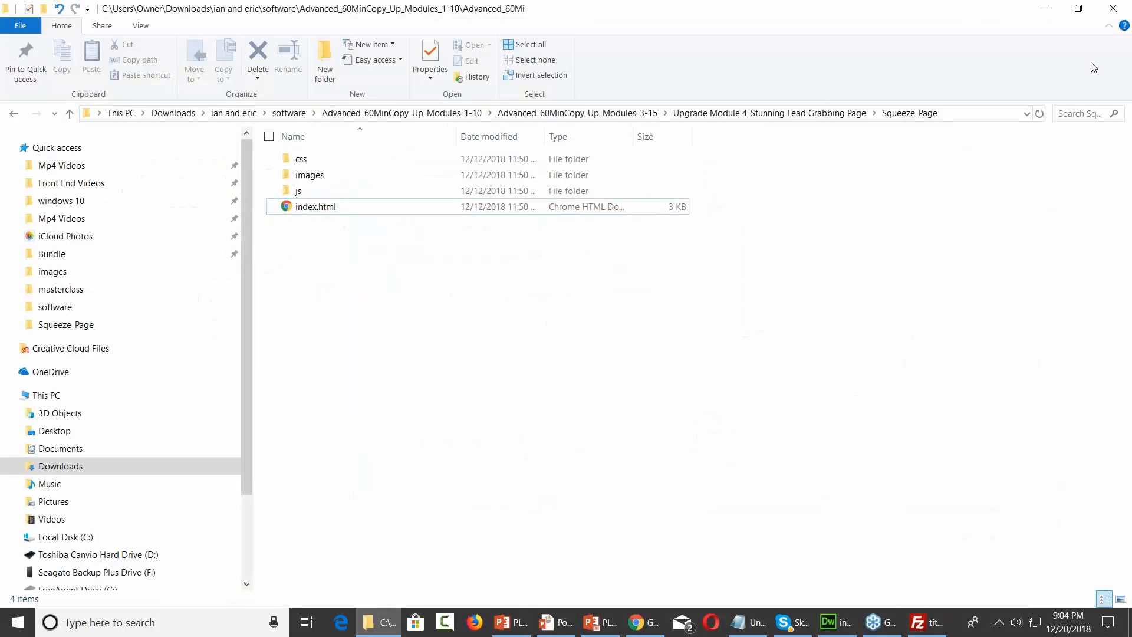
pyautogui.click(1077, 8)
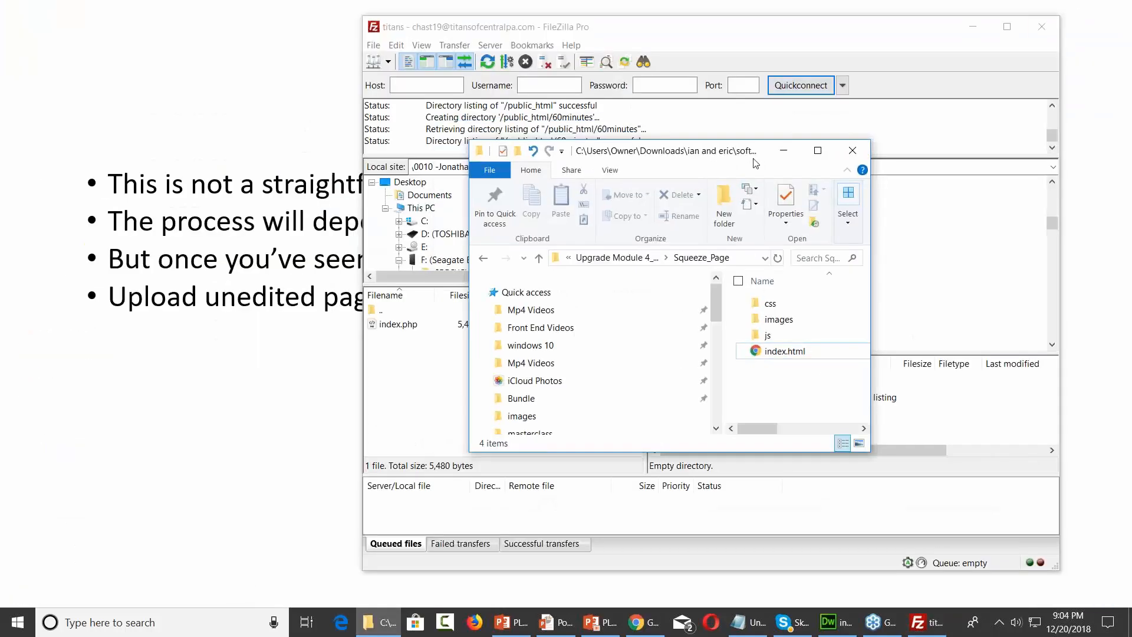
pyautogui.moveTo(762, 155); pyautogui.dragTo(367, 57)
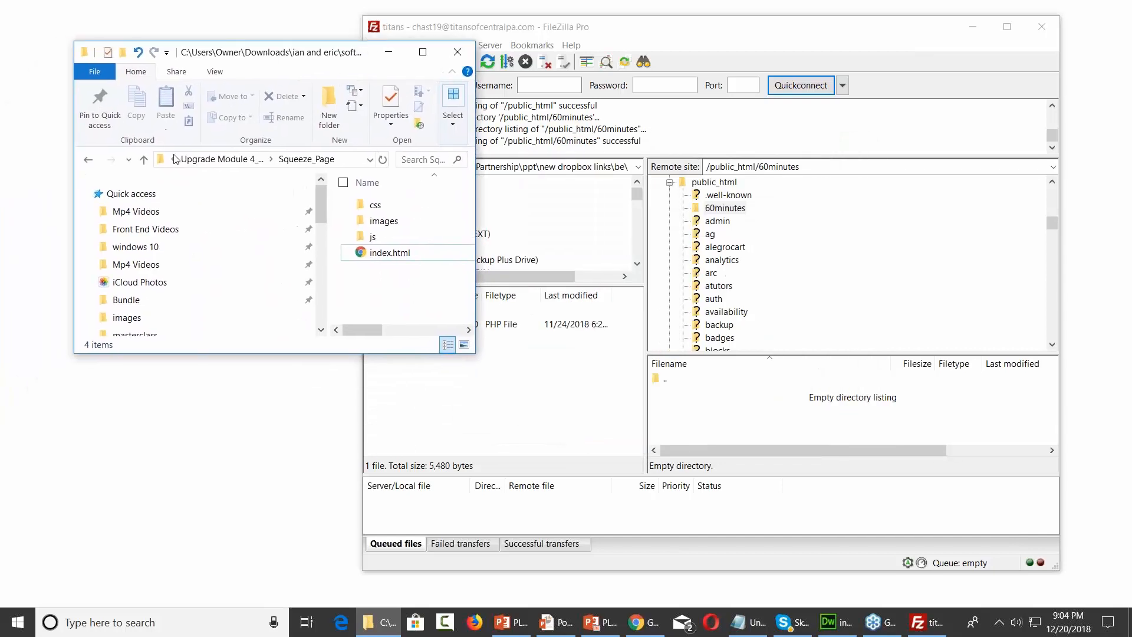
pyautogui.click(219, 159)
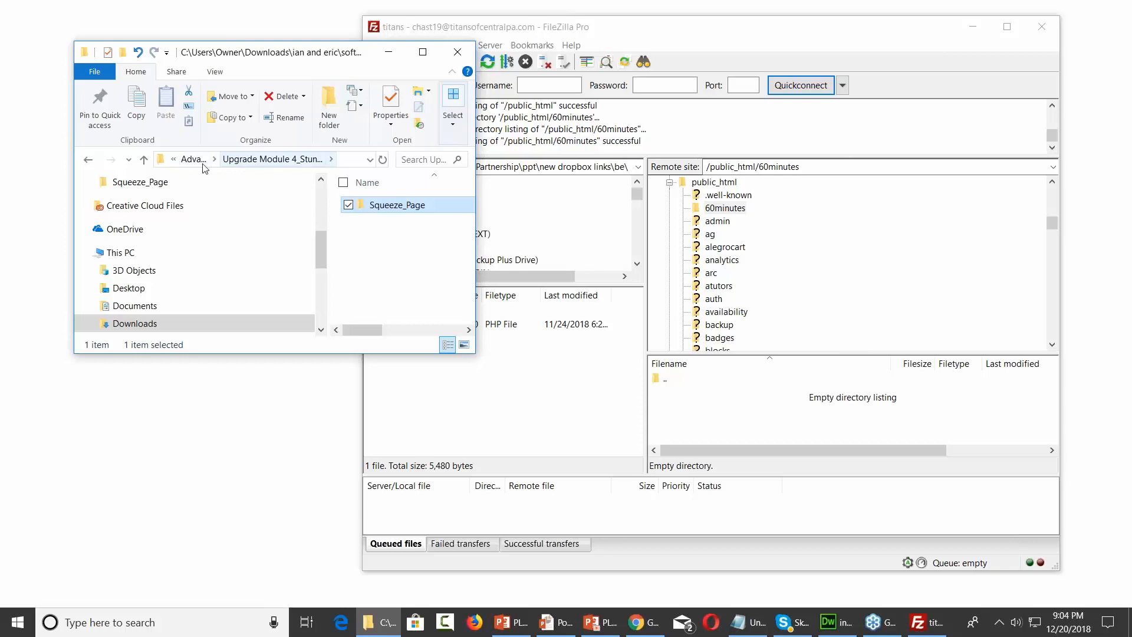
pyautogui.click(194, 159)
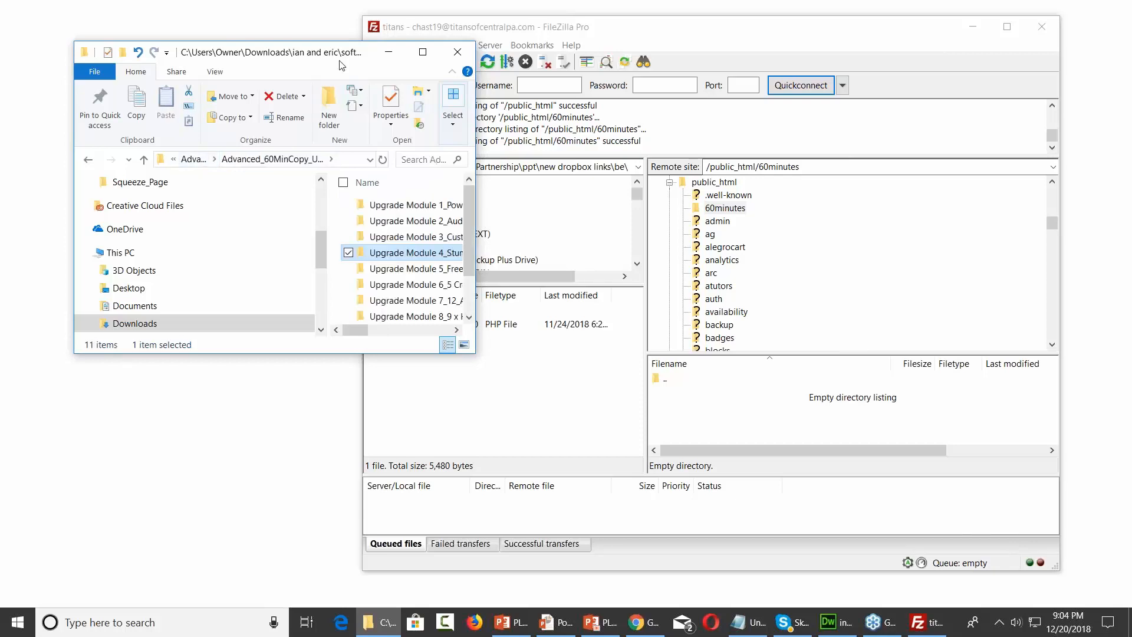
pyautogui.doubleClick(298, 52)
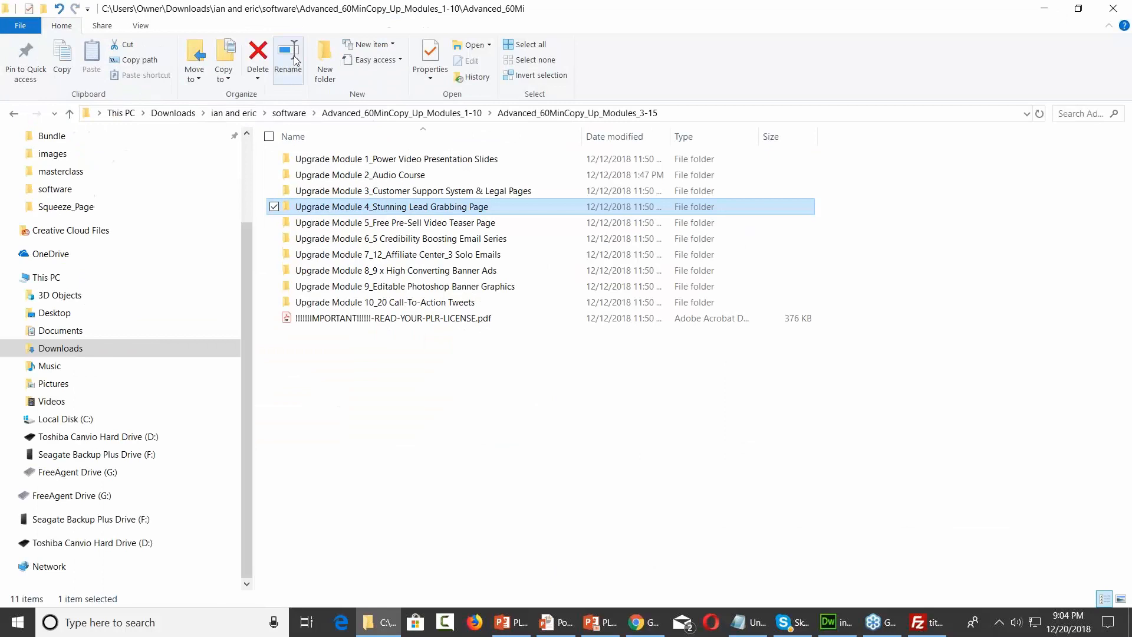
pyautogui.doubleClick(427, 209)
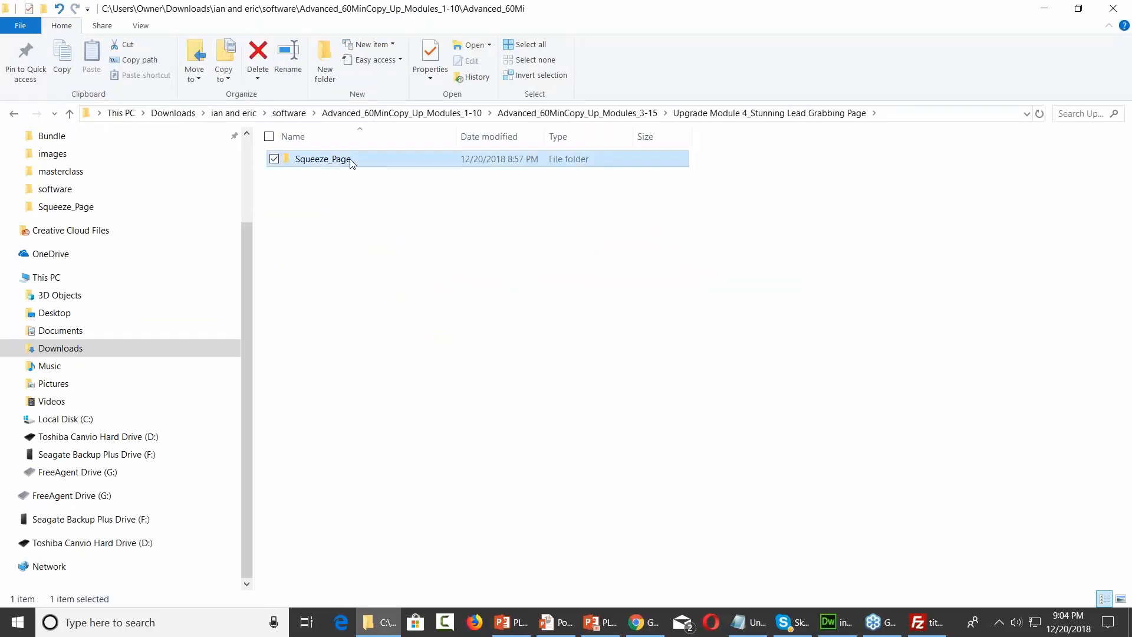
pyautogui.doubleClick(352, 160)
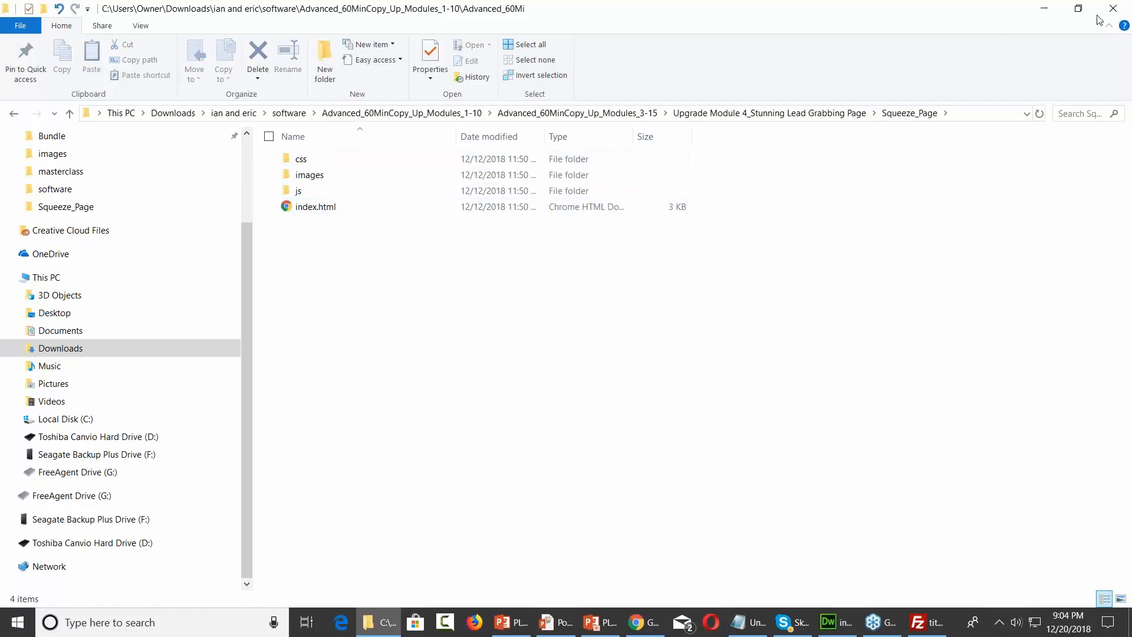
pyautogui.click(1078, 11)
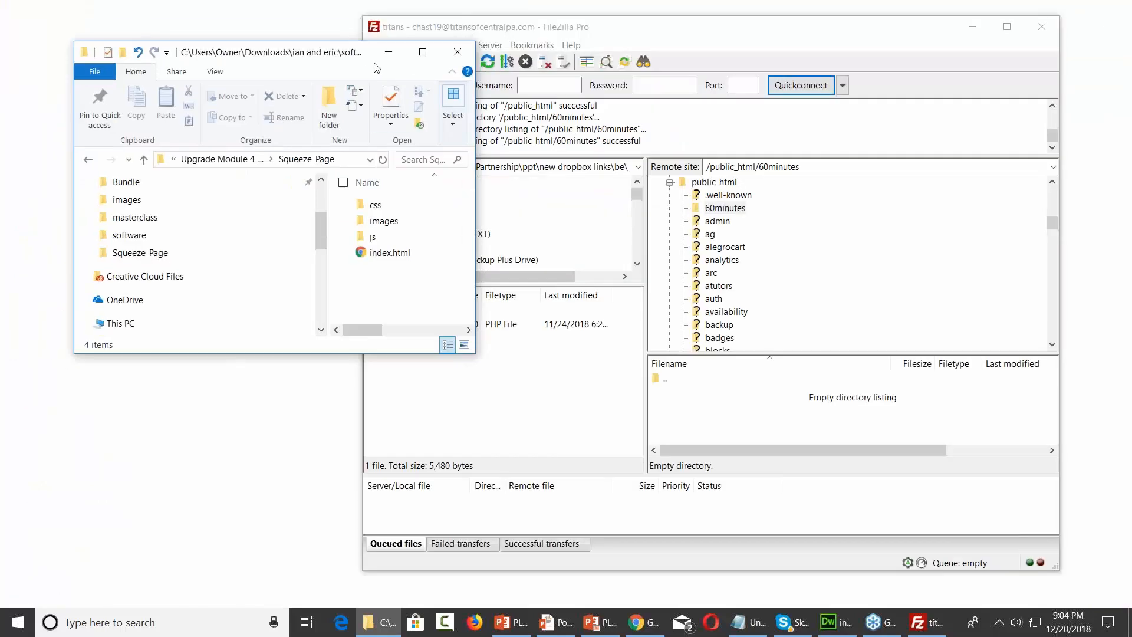
# Select the css, images and js folders plus index.html
pyautogui.click(373, 208)
pyautogui.click(377, 221)
pyautogui.keyDown('shift'); pyautogui.click(377, 252); pyautogui.keyUp('shift')
pyautogui.keyDown('ctrl'); pyautogui.click(380, 204); pyautogui.keyUp('ctrl')
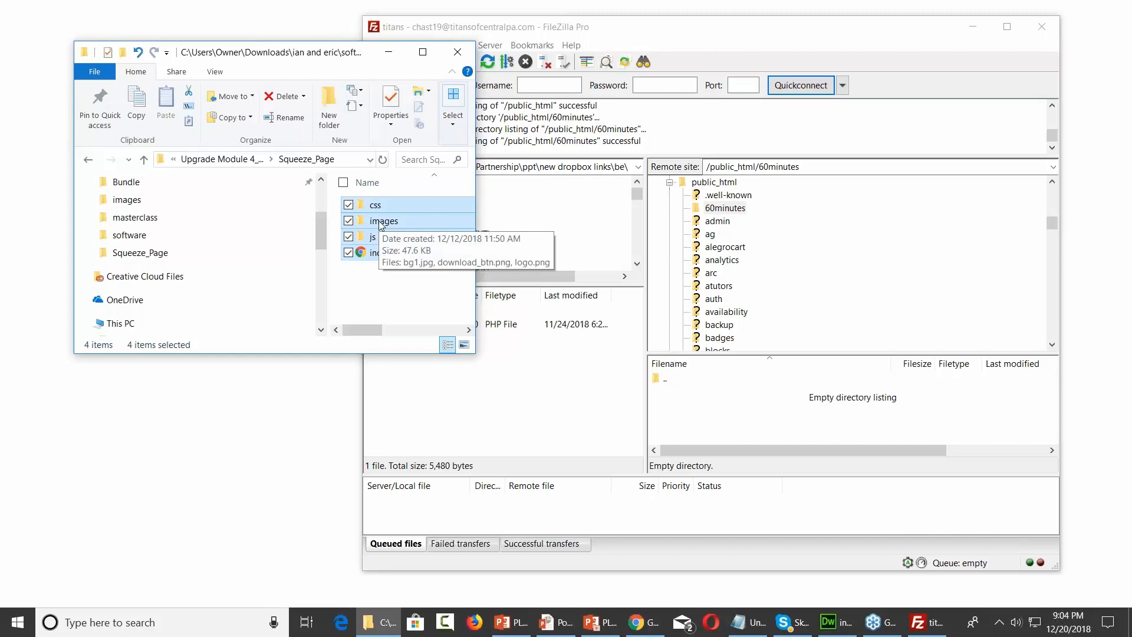
# Drag the four Squeeze_Page items into FileZilla's remote /public_html/60minutes list
pyautogui.moveTo(379, 224); pyautogui.dragTo(707, 435)
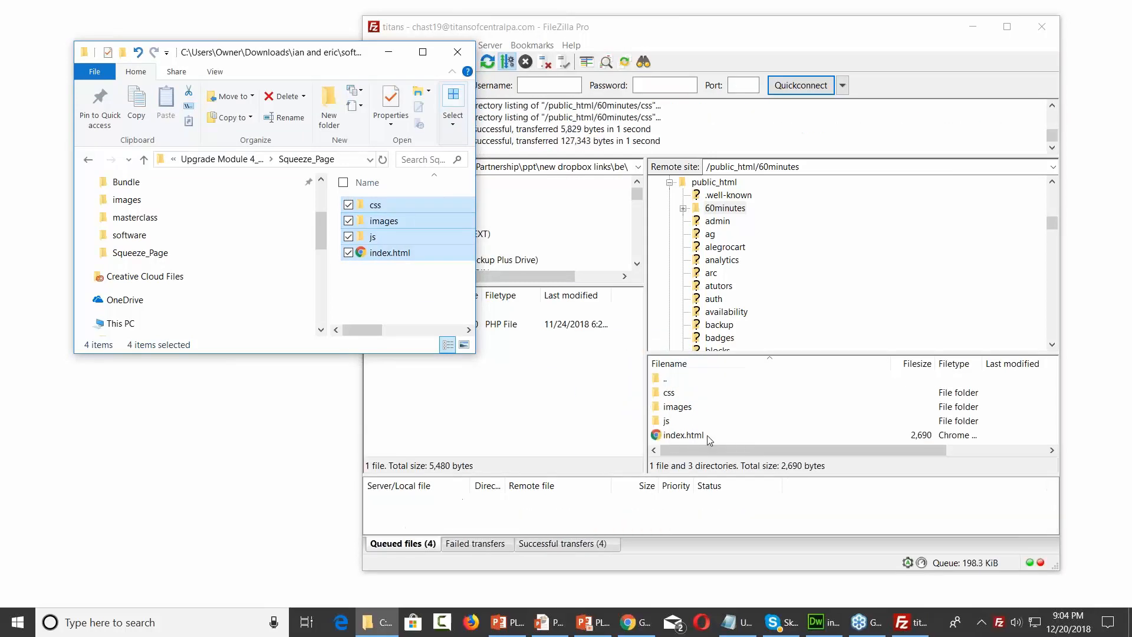
pyautogui.click(389, 51)
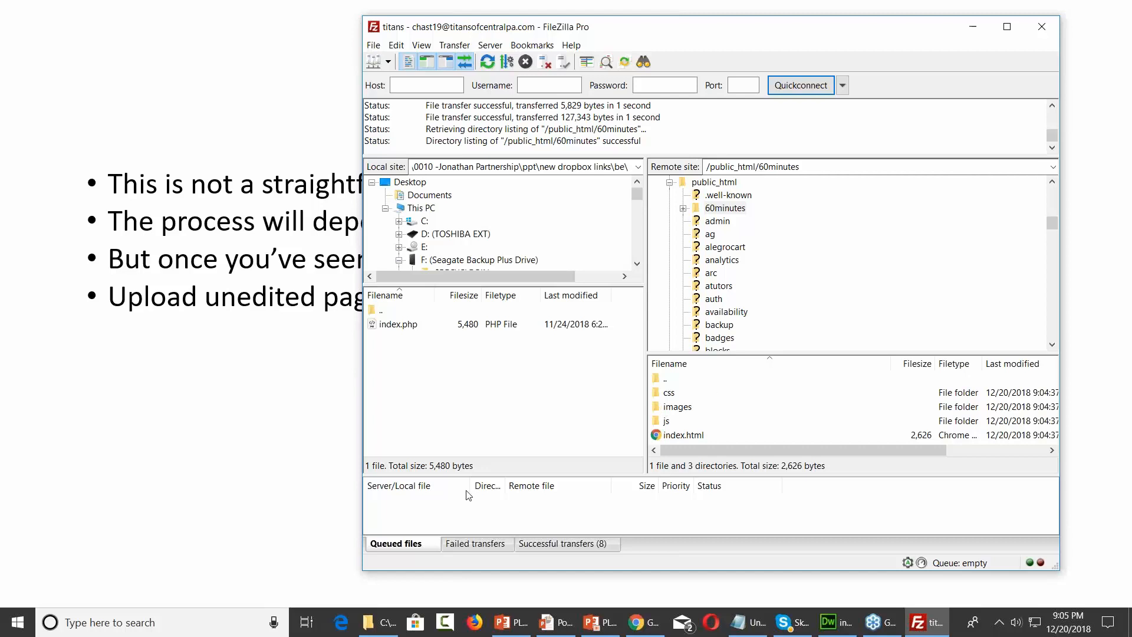
# Select only index.html in Squeeze_Page and show its Open with app list
pyautogui.click(375, 629)
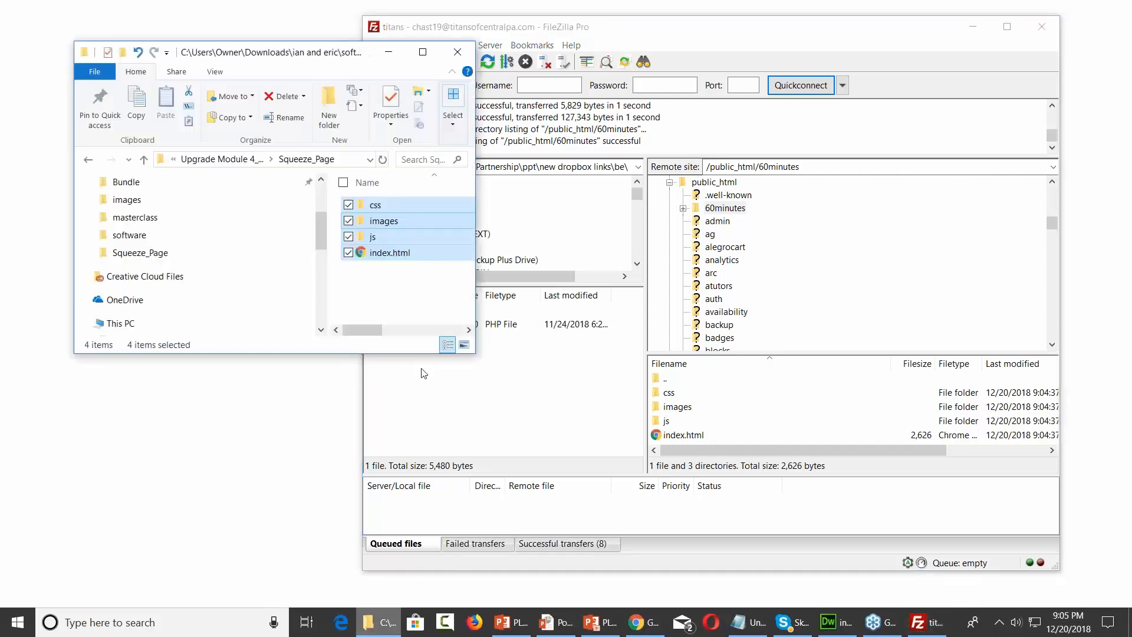
pyautogui.doubleClick(329, 57)
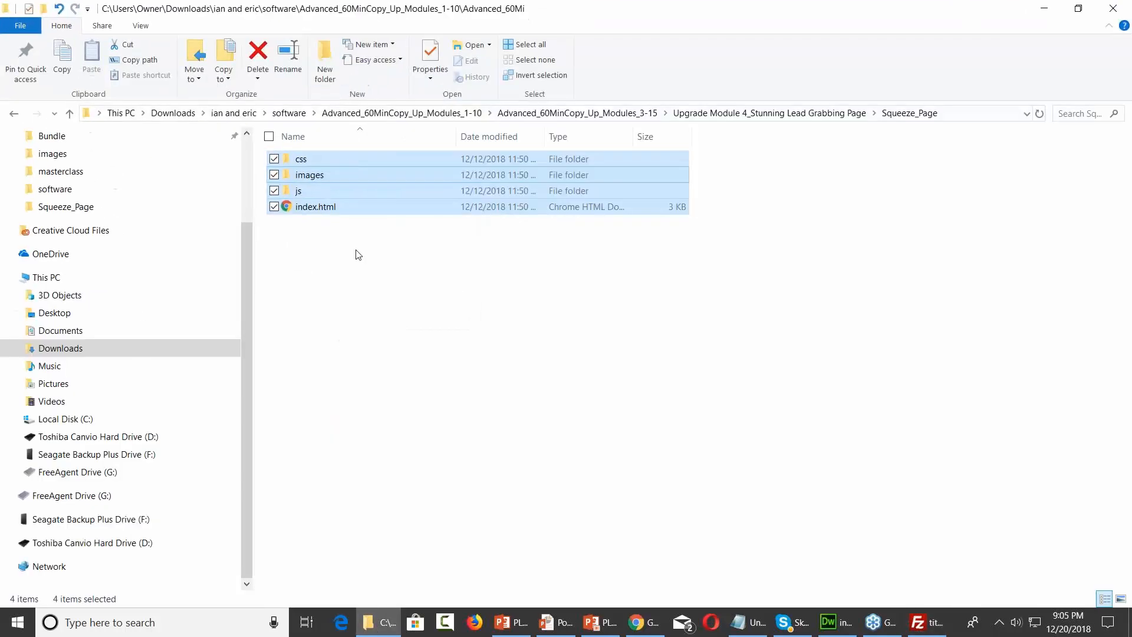
pyautogui.click(358, 253)
pyautogui.click(324, 208)
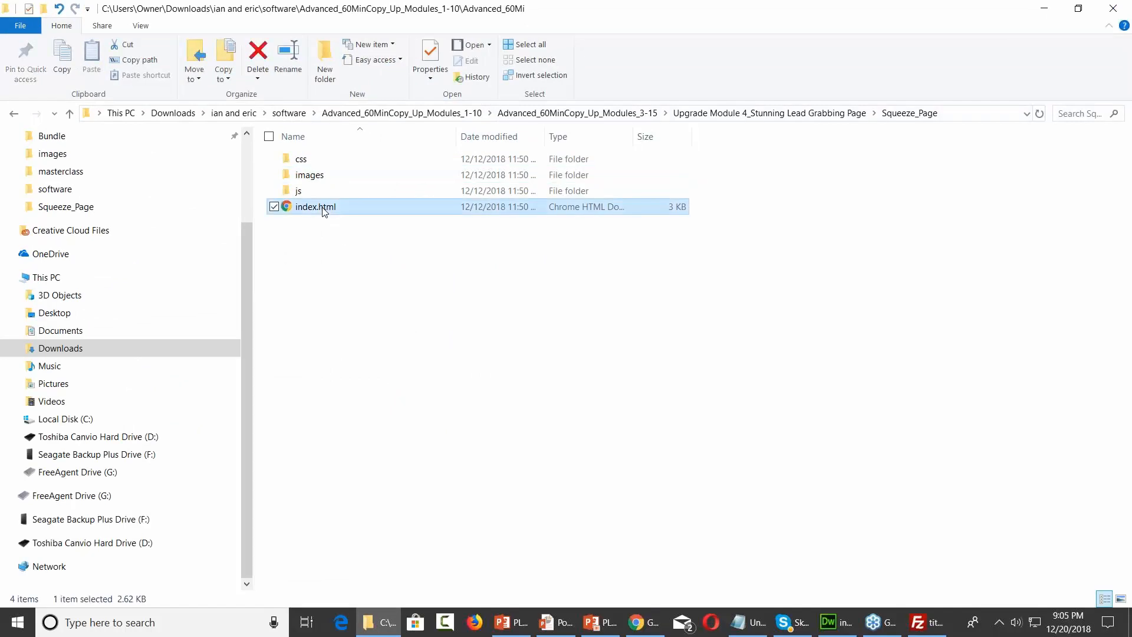
pyautogui.rightClick(323, 211)
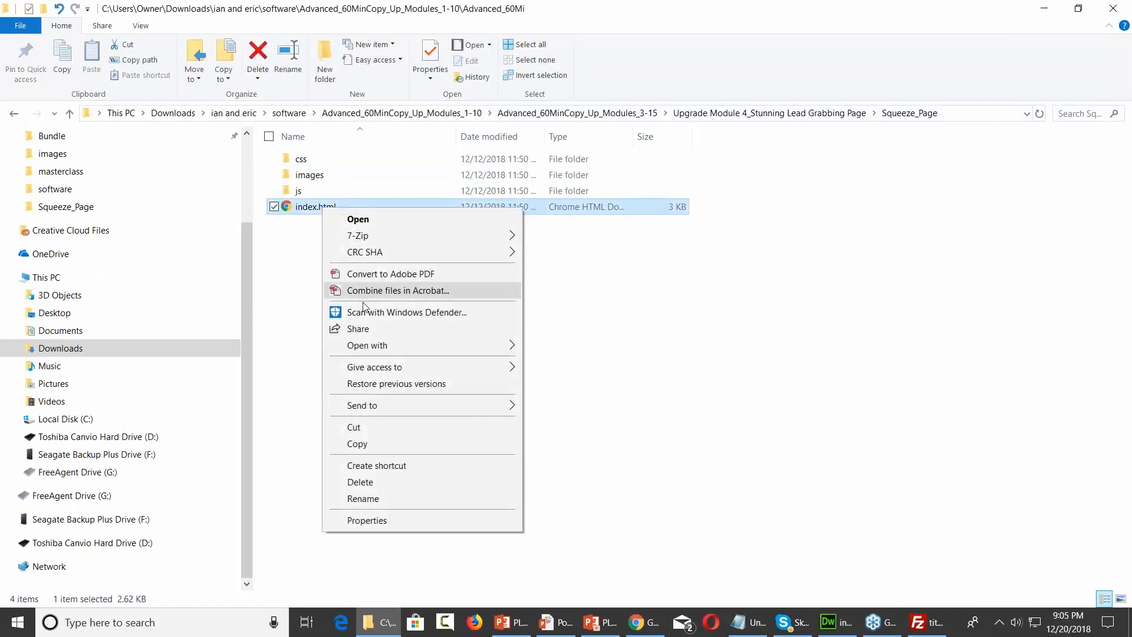
pyautogui.moveTo(383, 353)
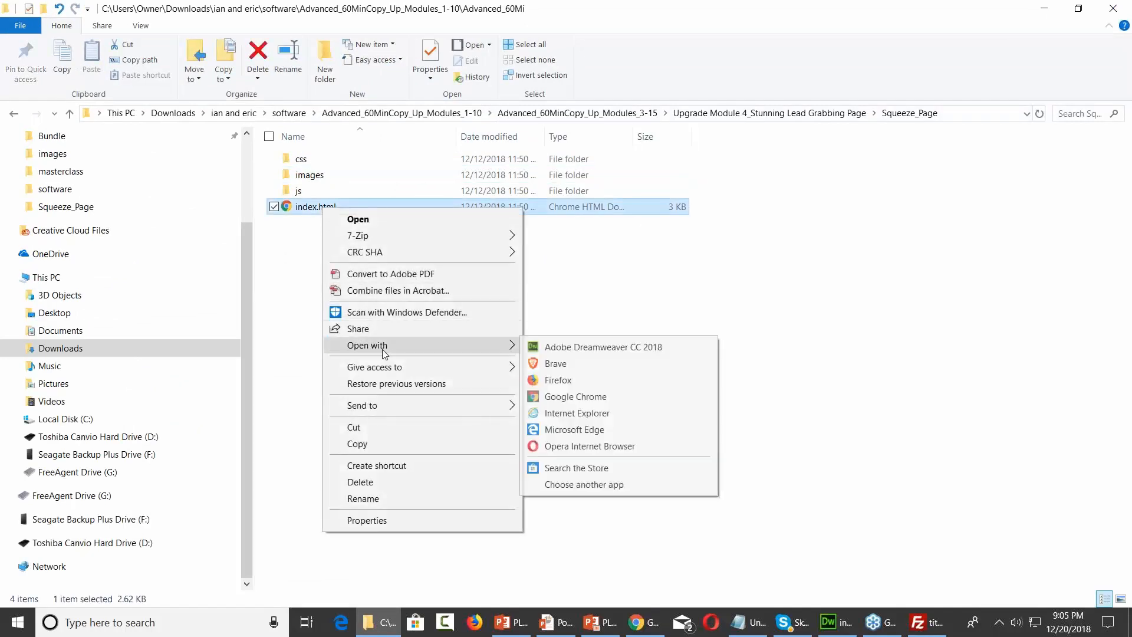
# Open index.html in Adobe Dreamweaver CC 2018 and scroll through its code
pyautogui.click(535, 346)
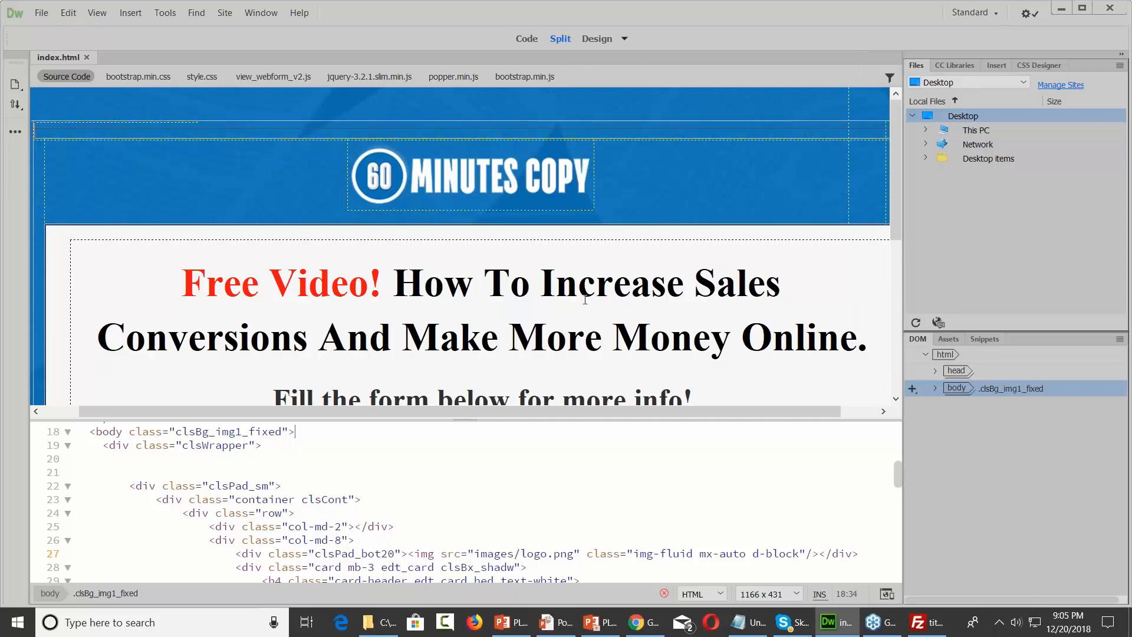
pyautogui.click(502, 442)
pyautogui.scroll(-5, 501, 448)
pyautogui.scroll(4, 501, 454)
pyautogui.scroll(-3, 499, 460)
pyautogui.scroll(5, 498, 460)
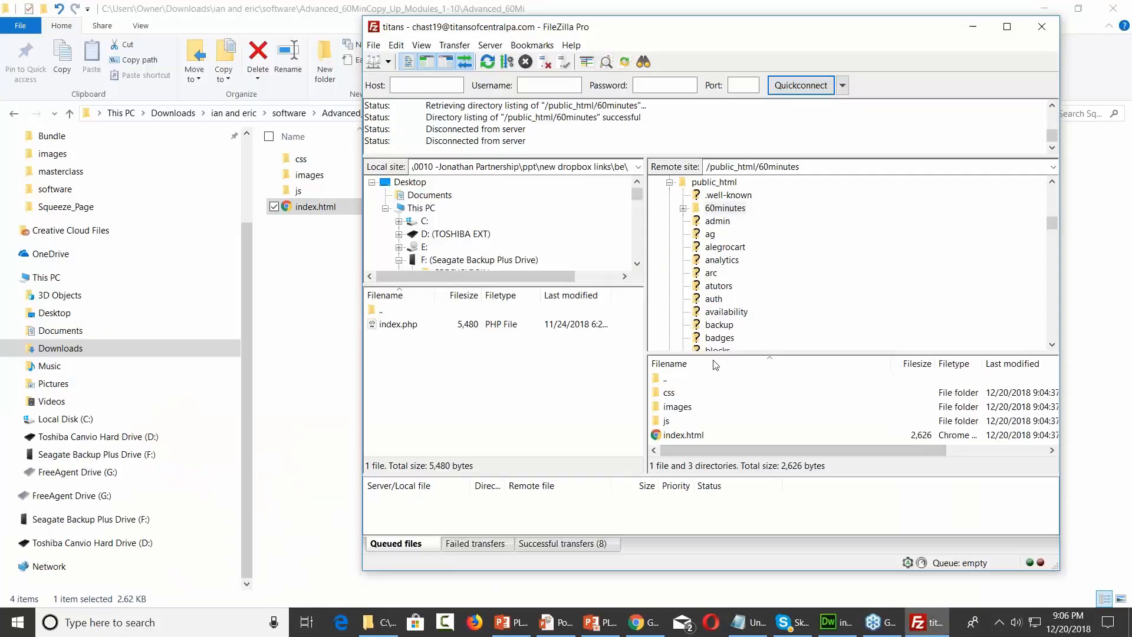
# Copy the remote 60minutes folder's URL to the clipboard
pyautogui.rightClick(720, 209)
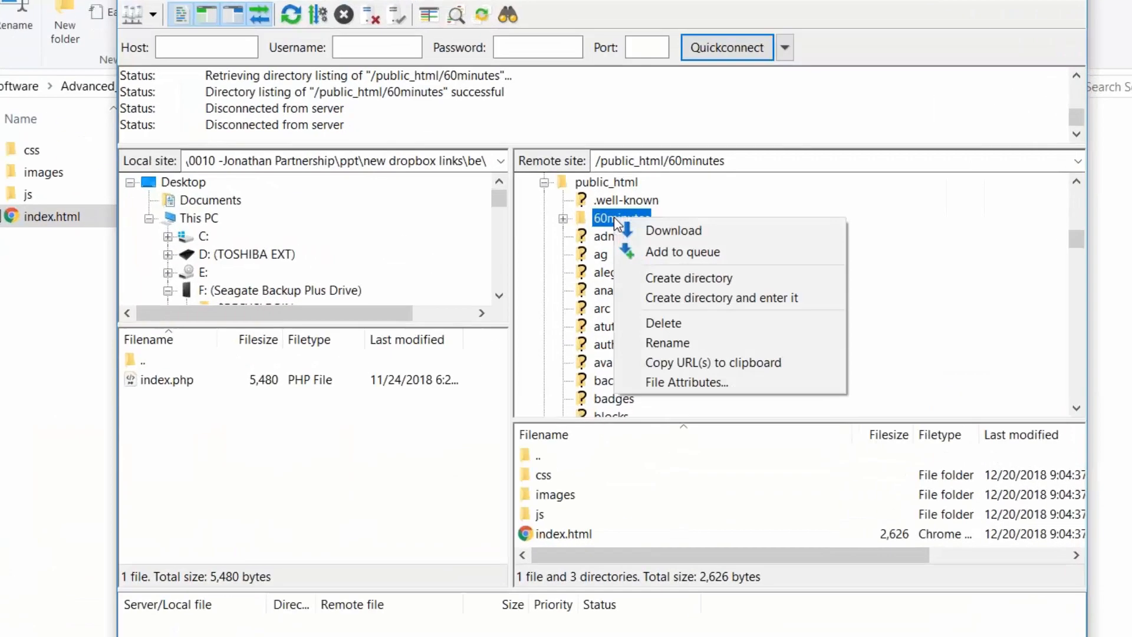
pyautogui.click(605, 407)
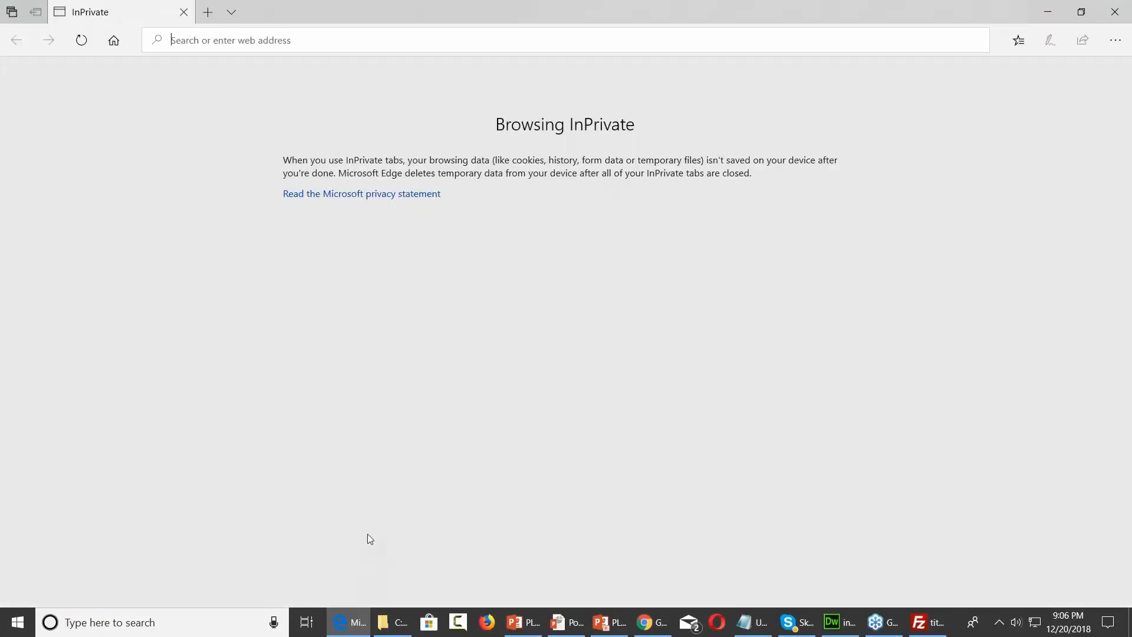
# Paste the copied folder URL into Edge and remove public_html/ from it
pyautogui.rightClick(281, 40)
pyautogui.click(296, 80)
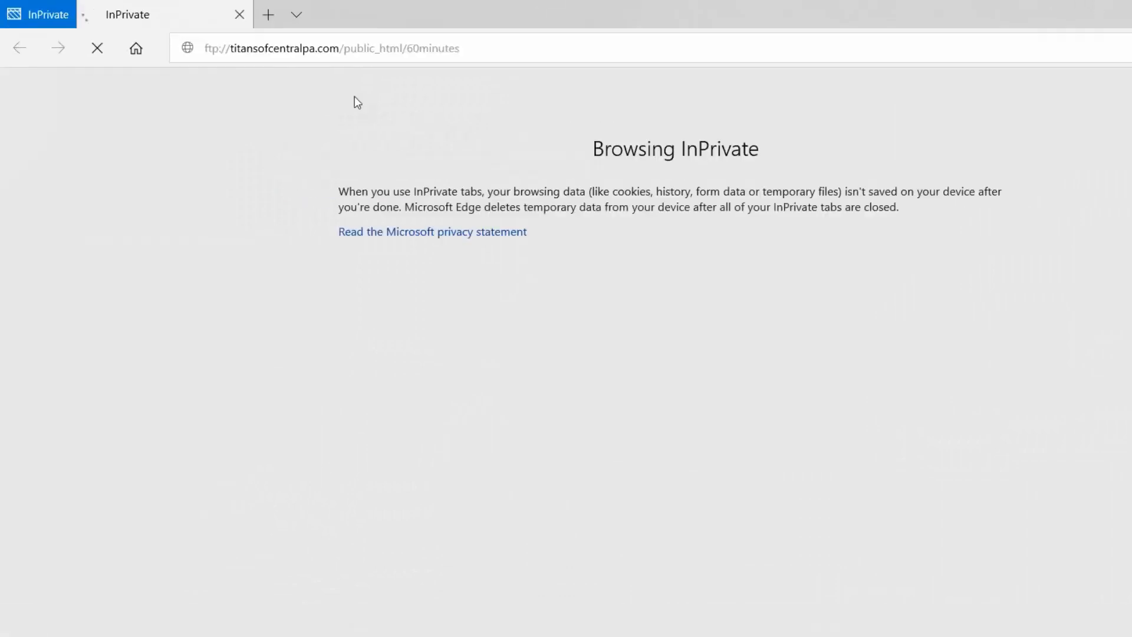
pyautogui.click(407, 48)
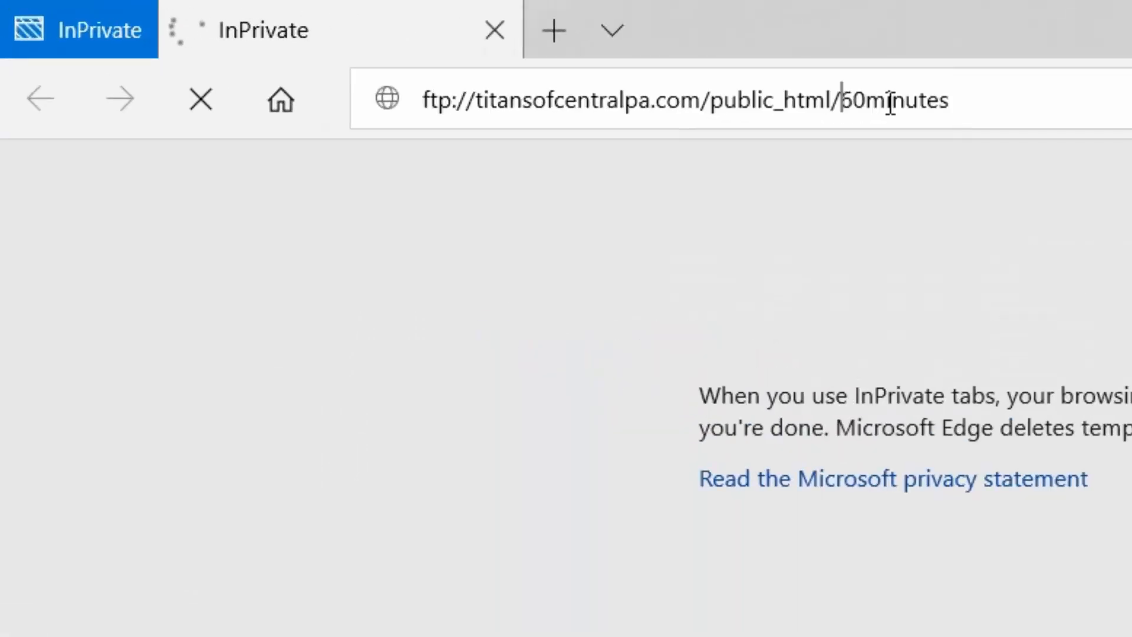
pyautogui.press('BackSpace')
pyautogui.press('BackSpace')
pyautogui.press('BackSpace')
pyautogui.press('BackSpace')
pyautogui.press('BackSpace')
pyautogui.press('BackSpace')
pyautogui.press('BackSpace')
pyautogui.press('BackSpace')
pyautogui.press('BackSpace')
pyautogui.press('BackSpace')
pyautogui.press('BackSpace')
pyautogui.press('BackSpace')
pyautogui.press('BackSpace')
pyautogui.write('/')
pyautogui.press('Left')
pyautogui.press('Left')
pyautogui.press('Left')
pyautogui.press('Left')
pyautogui.press('Left')
pyautogui.press('Left')
pyautogui.press('Left')
pyautogui.press('Left')
pyautogui.press('Left')
pyautogui.press('Left')
pyautogui.press('Left')
pyautogui.press('Left')
pyautogui.press('Left')
pyautogui.press('Left')
pyautogui.press('Left')
pyautogui.press('Left')
pyautogui.press('Left')
pyautogui.press('Left')
pyautogui.press('Left')
pyautogui.press('Left')
pyautogui.press('Left')
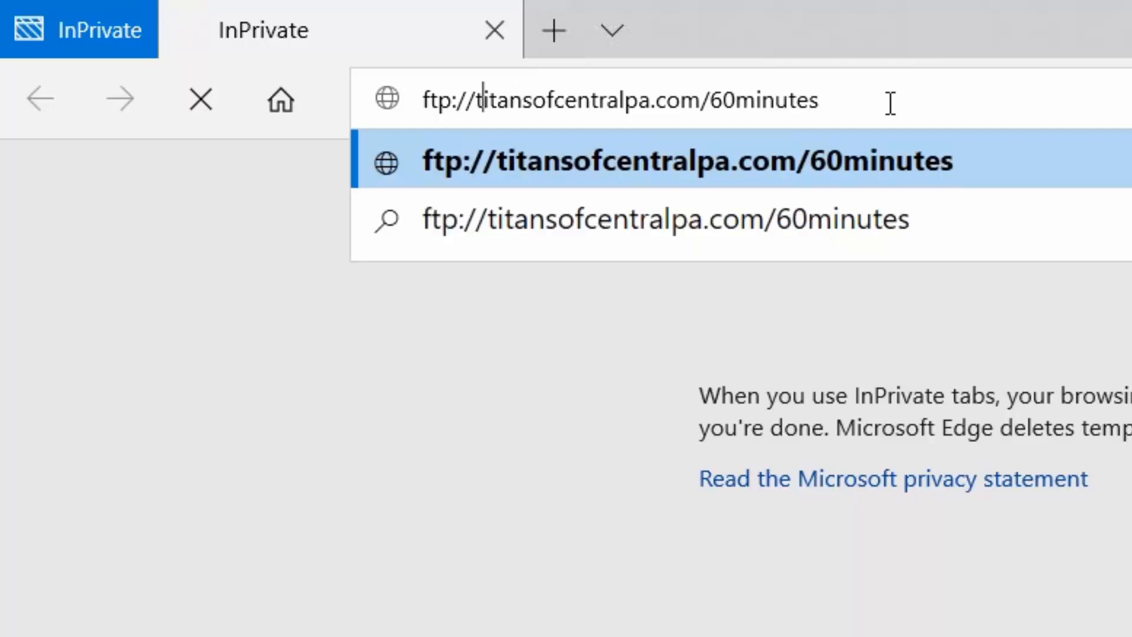
pyautogui.press('BackSpace')
pyautogui.press('Return')
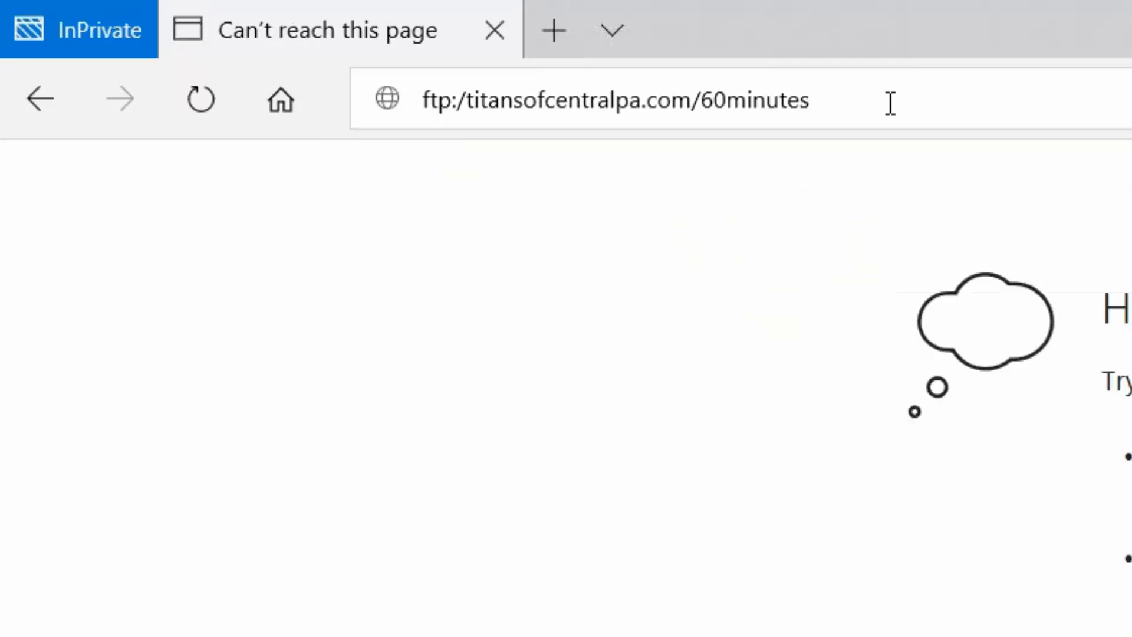
# Strip the ftp:/ prefix and load titansofcentralpa.com/60minutes/ over http
pyautogui.click(476, 100)
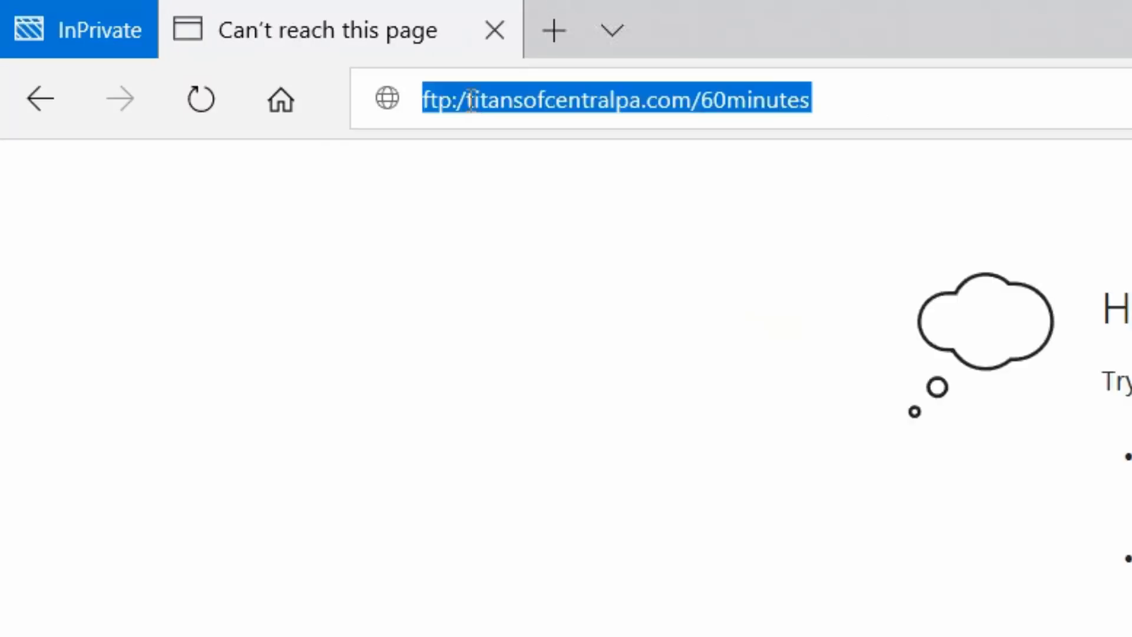
pyautogui.click(466, 99)
pyautogui.press('BackSpace')
pyautogui.press('BackSpace')
pyautogui.press('BackSpace')
pyautogui.press('BackSpace')
pyautogui.press('BackSpace')
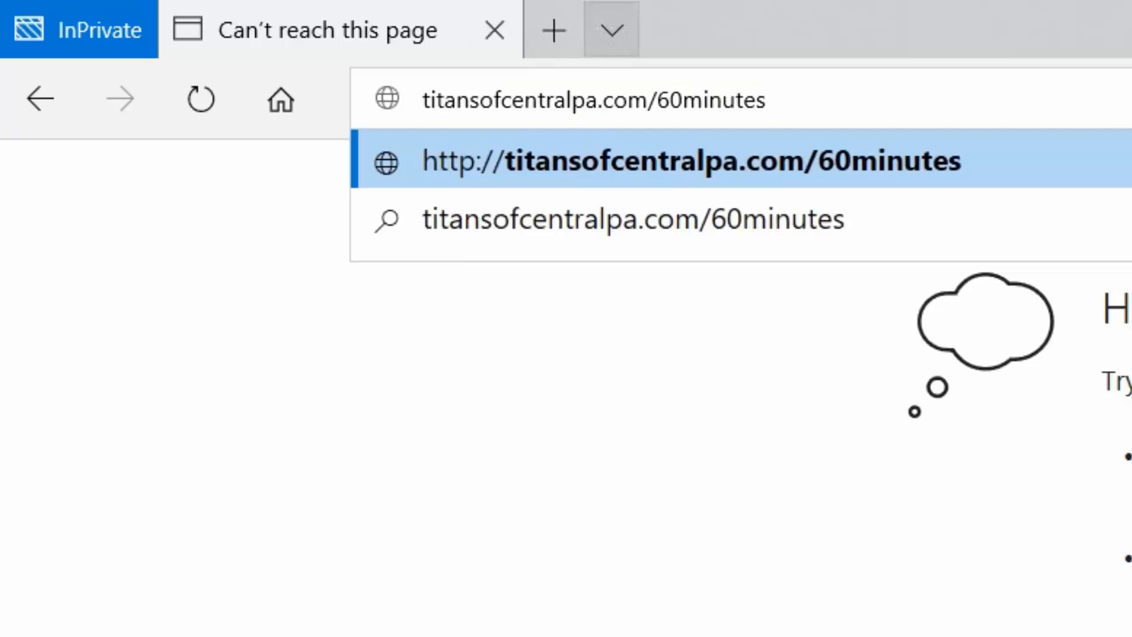
pyautogui.press('Return')
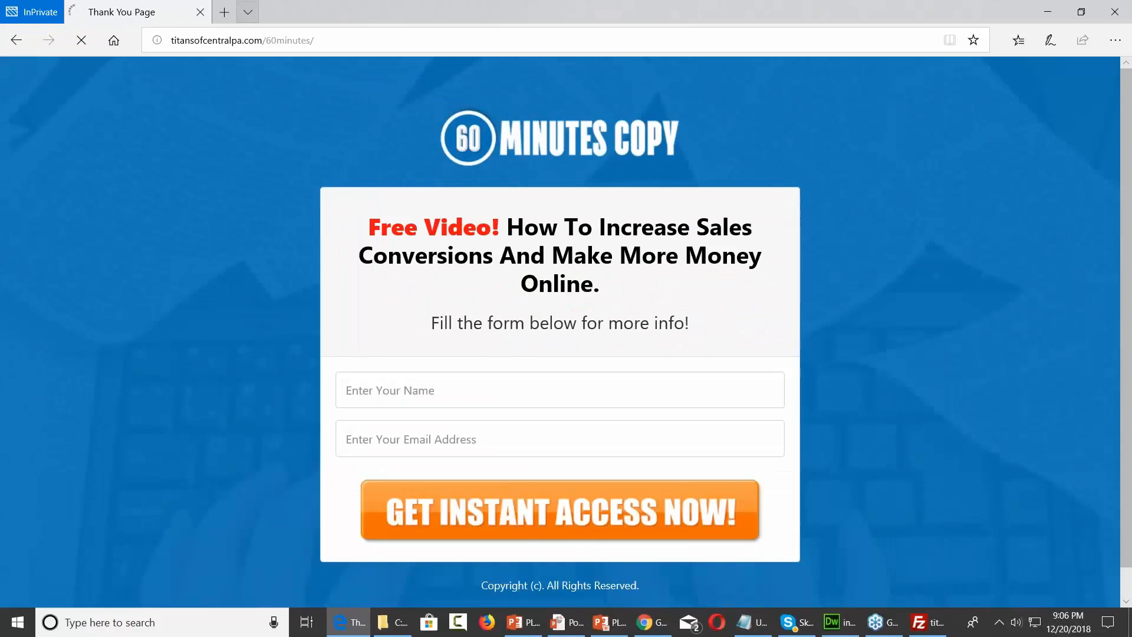
# Enter a first name and a Gmail address, then submit GET INSTANT ACCESS NOW!
pyautogui.click(412, 393)
pyautogui.write('Thomas')
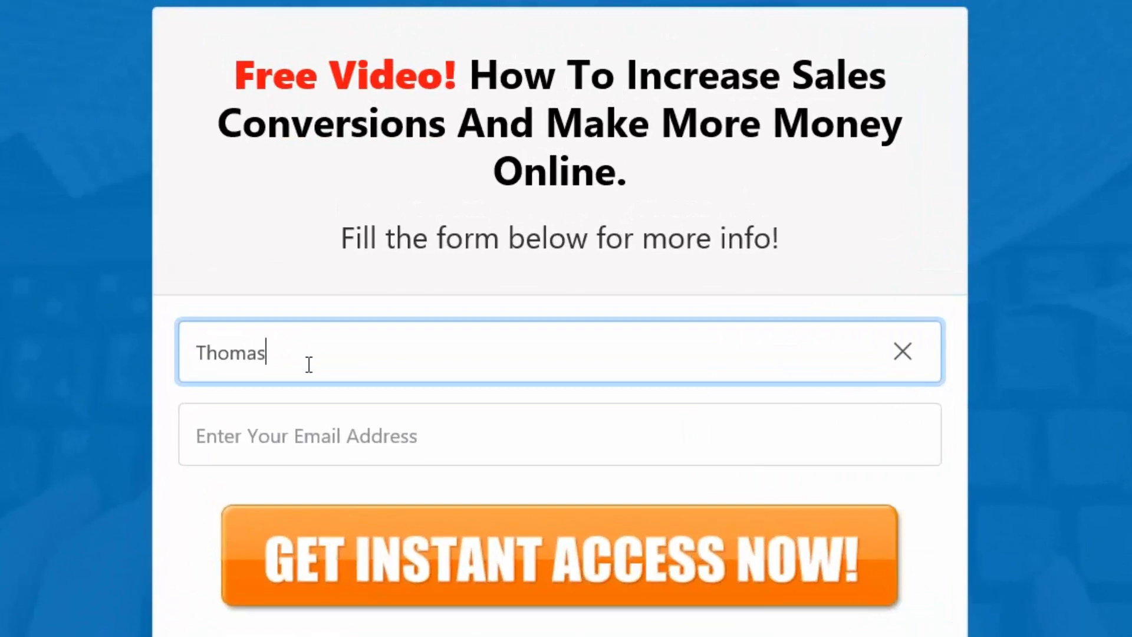
pyautogui.click(307, 426)
pyautogui.click(421, 595)
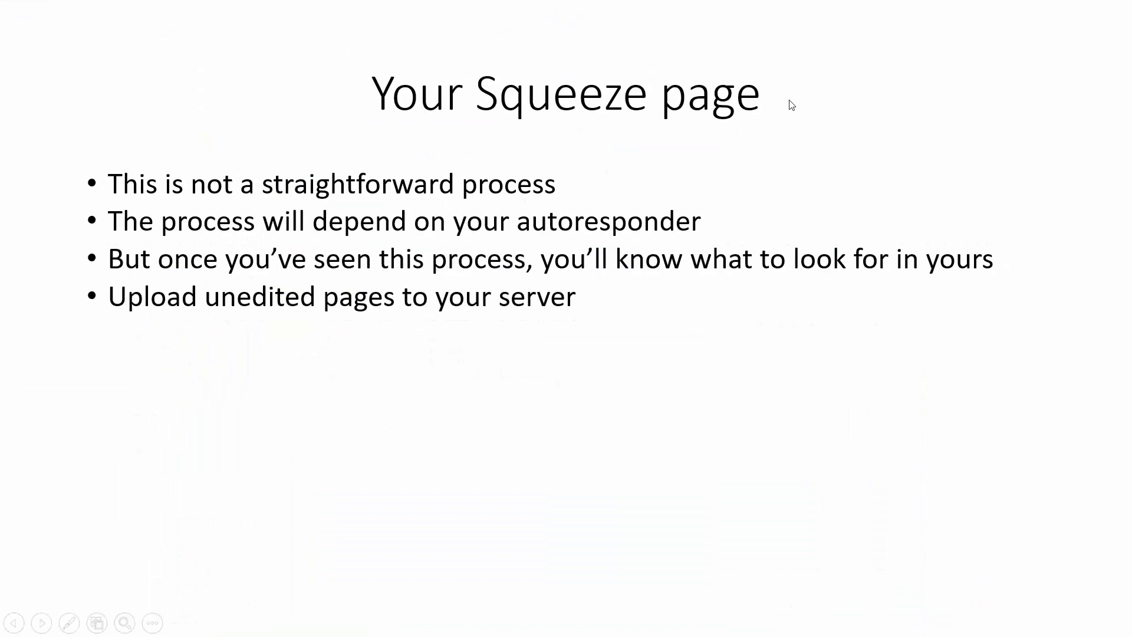
# Reveal the 'Create a form in your prospect list' bullet and leave the slideshow
pyautogui.click(768, 106)
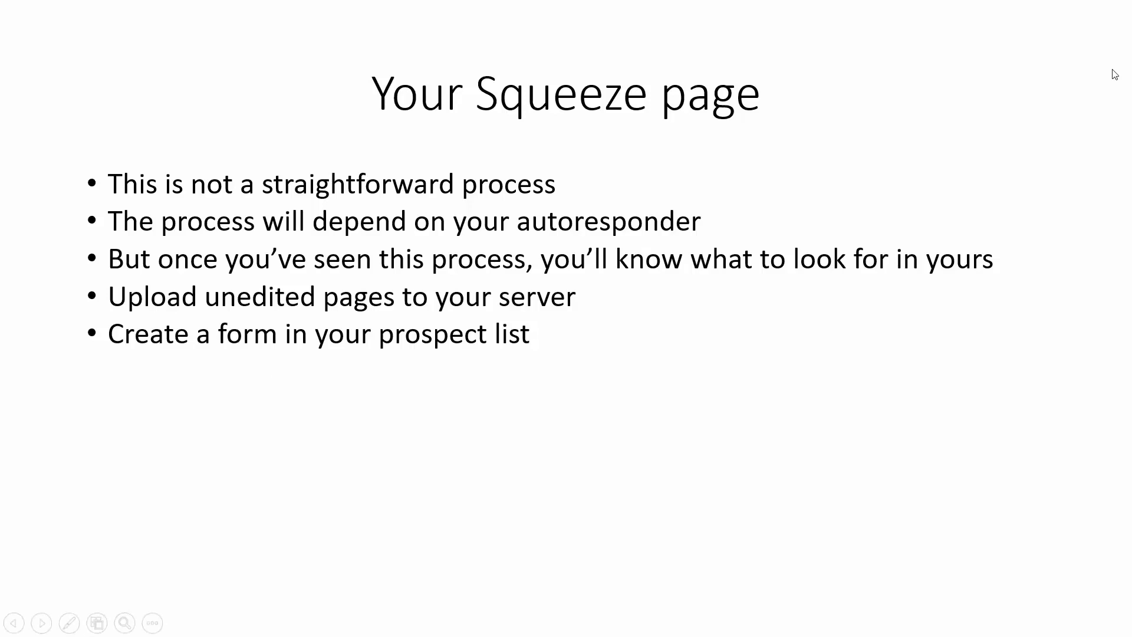
pyautogui.hotkey('alt', 'Tab')
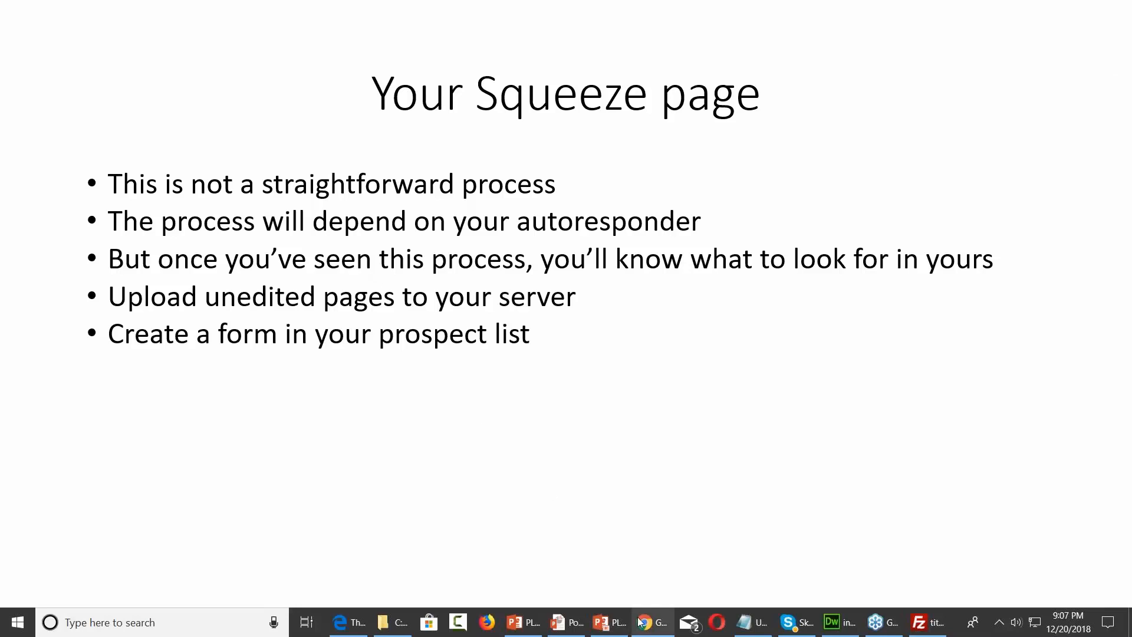
# In Chrome's GetResponse tab, cancel the old Form settings and go to the login page
pyautogui.moveTo(640, 621)
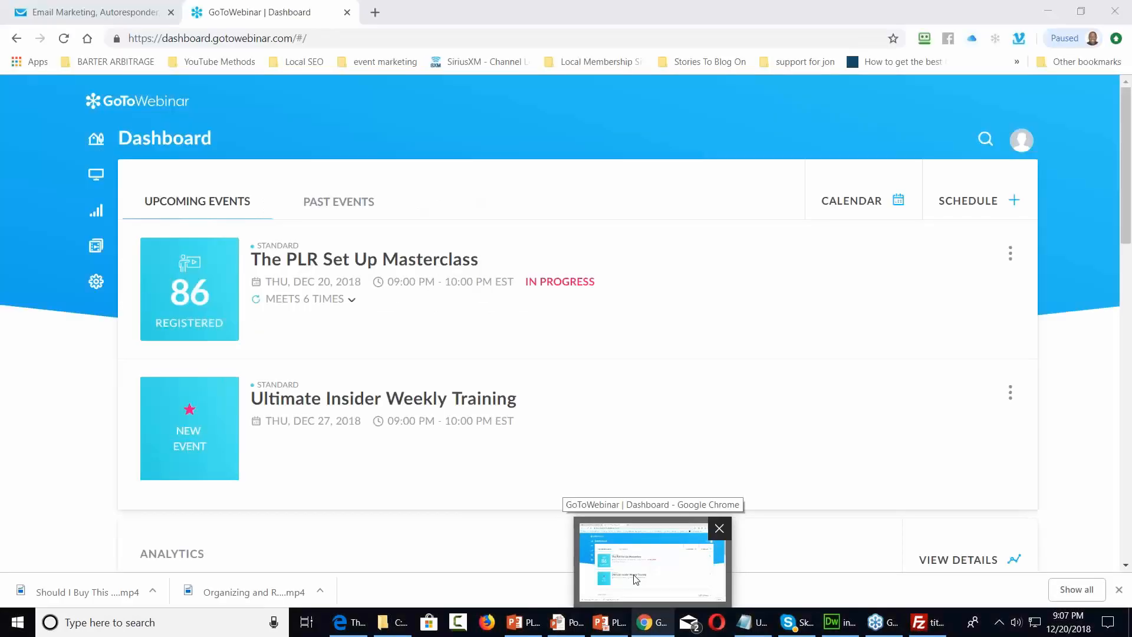
pyautogui.click(635, 578)
pyautogui.click(81, 12)
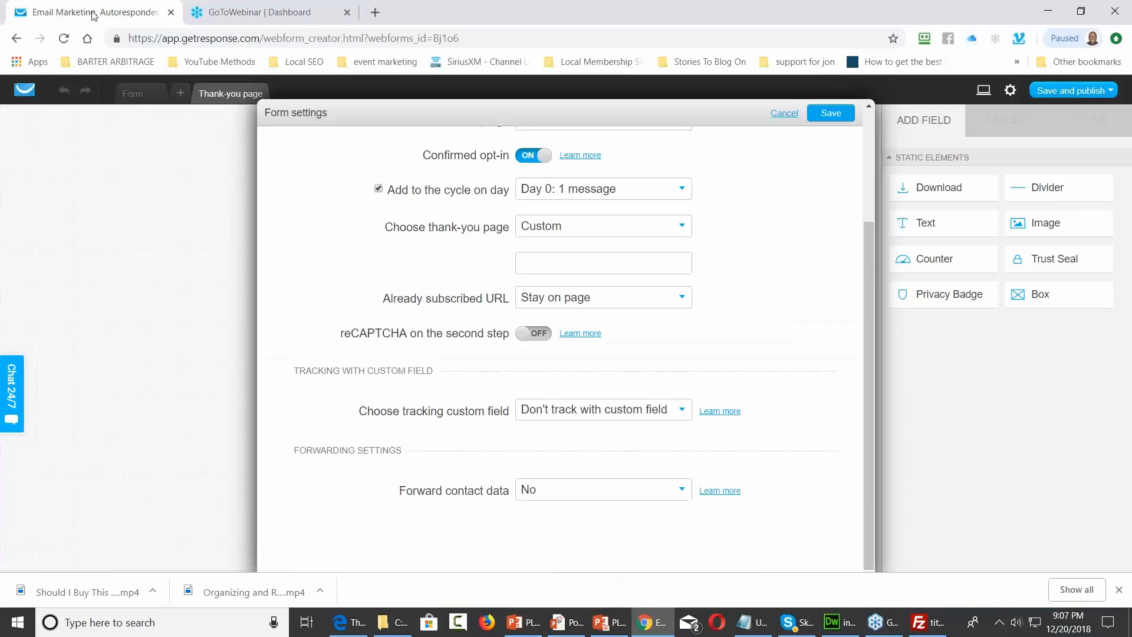
pyautogui.click(785, 113)
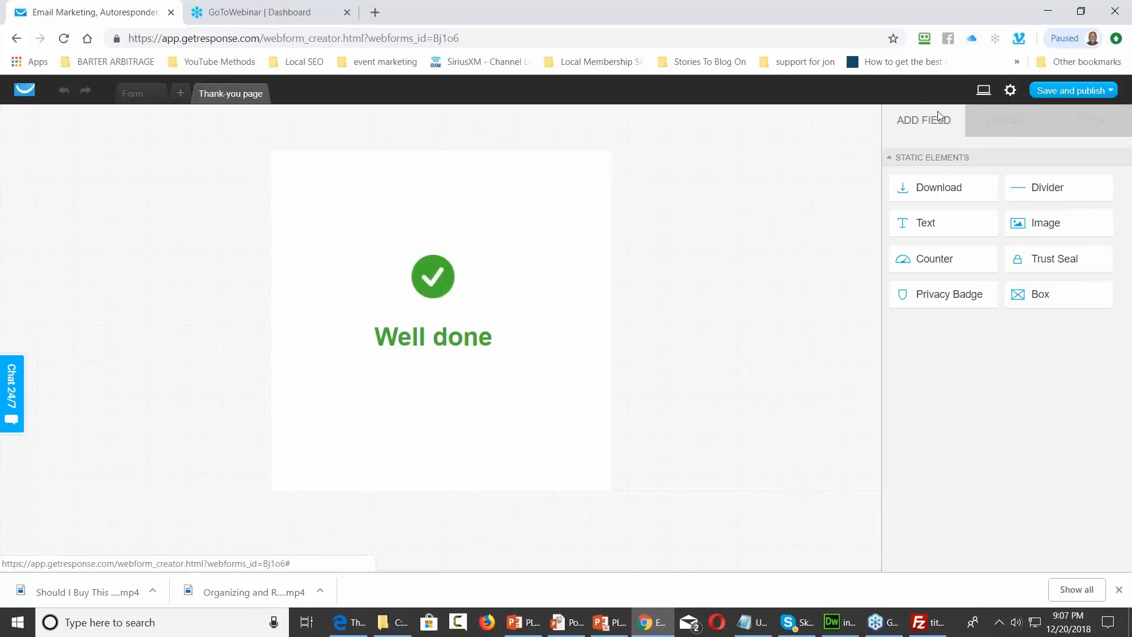
pyautogui.click(27, 94)
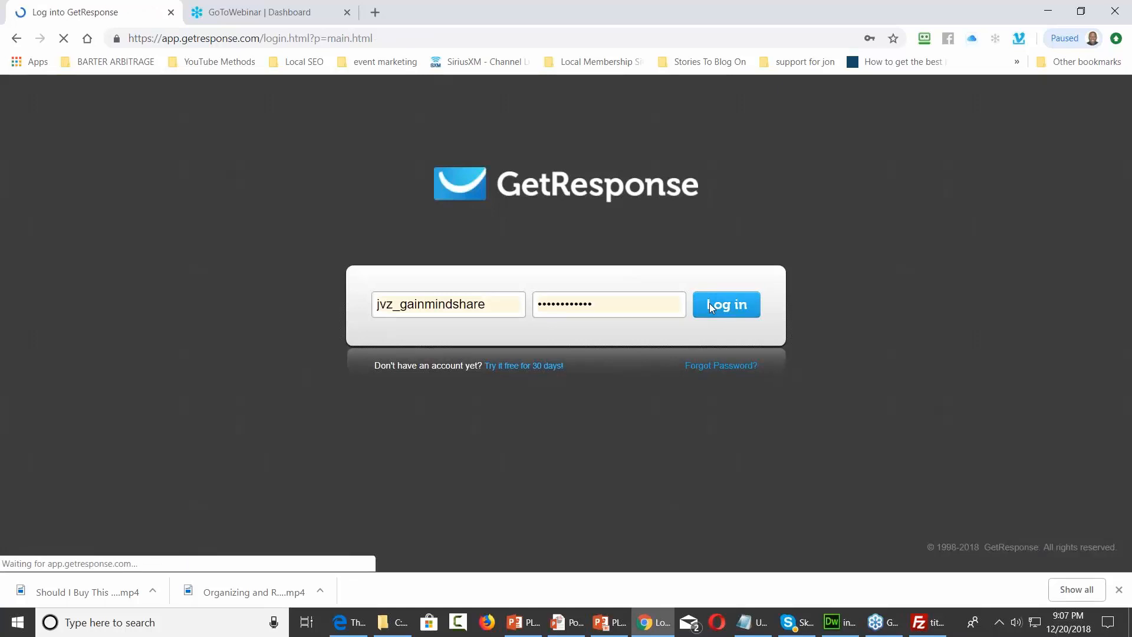
# Log in to GetResponse, dismiss the password prompt, and switch back to the old panel
pyautogui.click(709, 303)
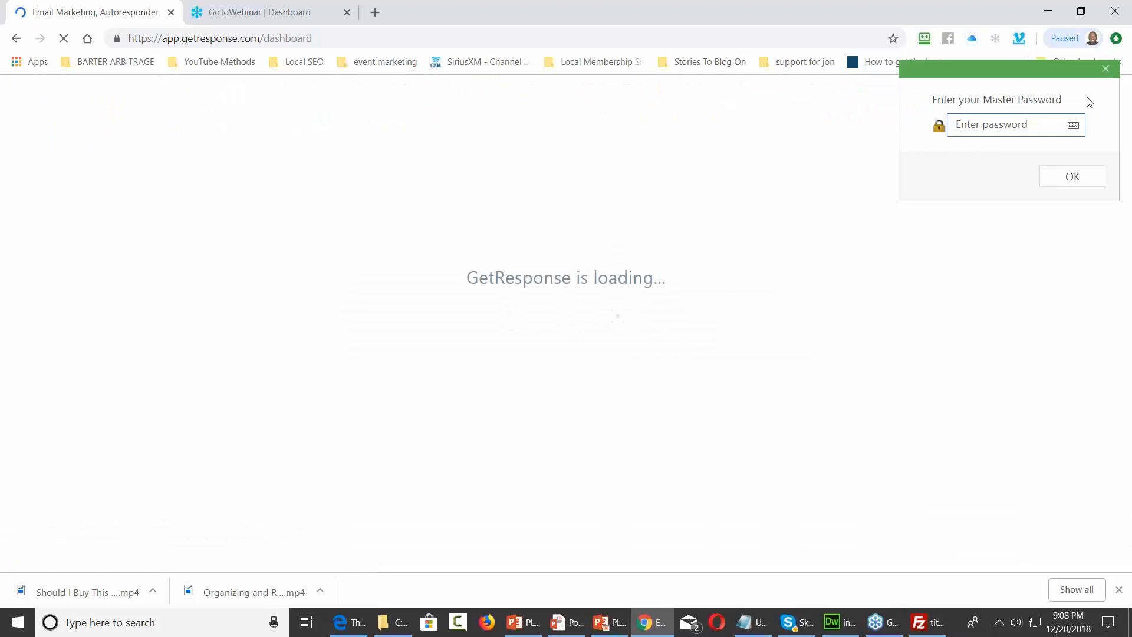
pyautogui.click(1107, 69)
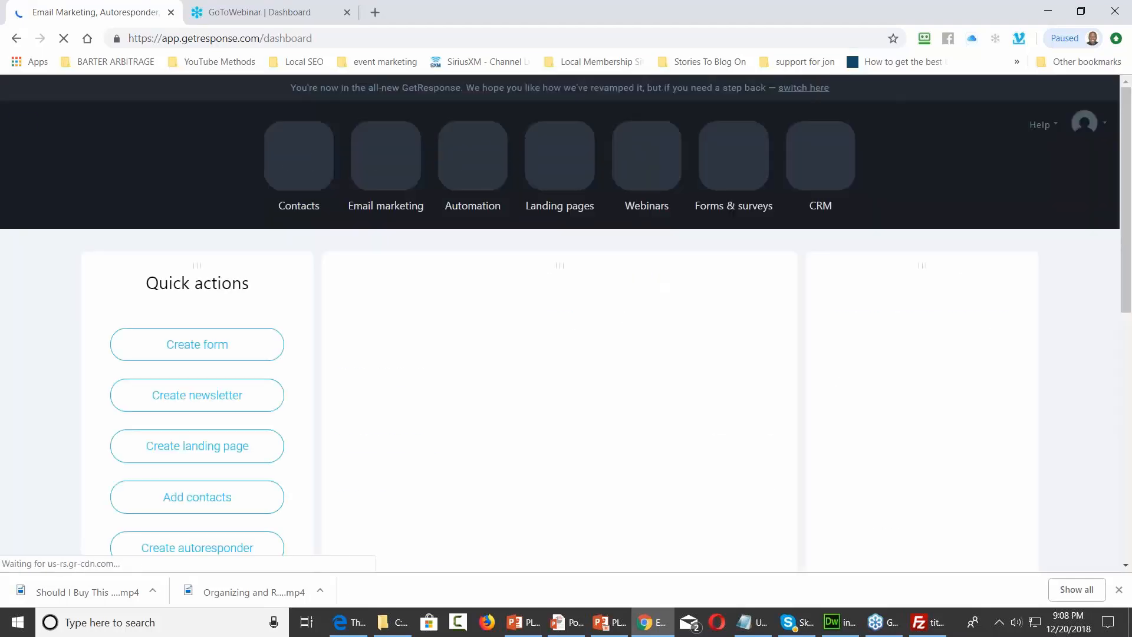
pyautogui.click(812, 89)
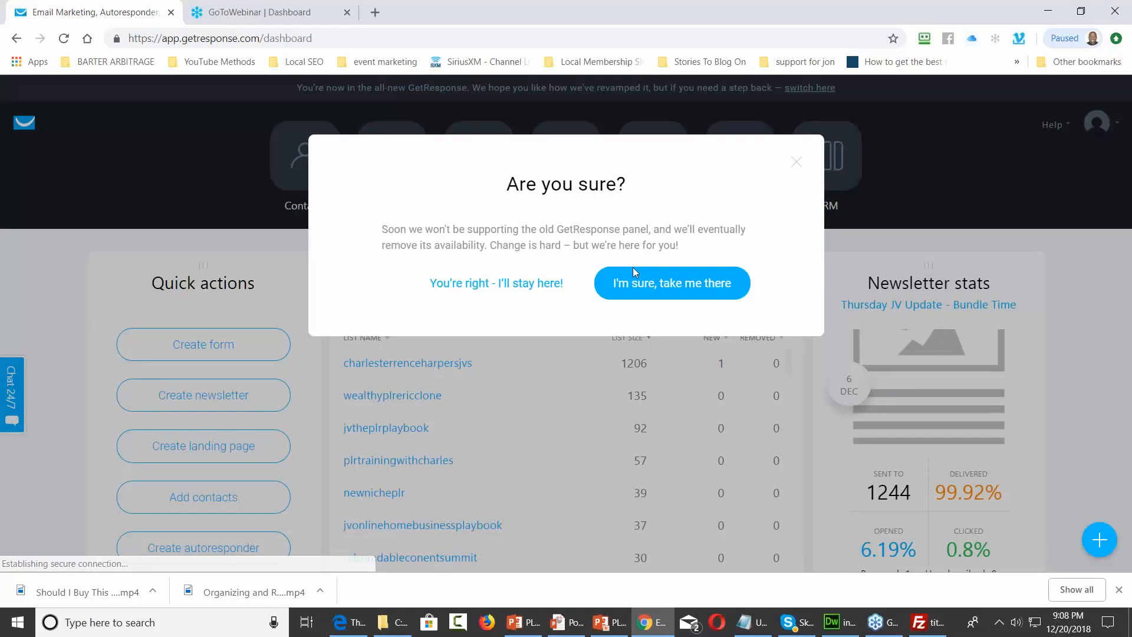
pyautogui.click(629, 293)
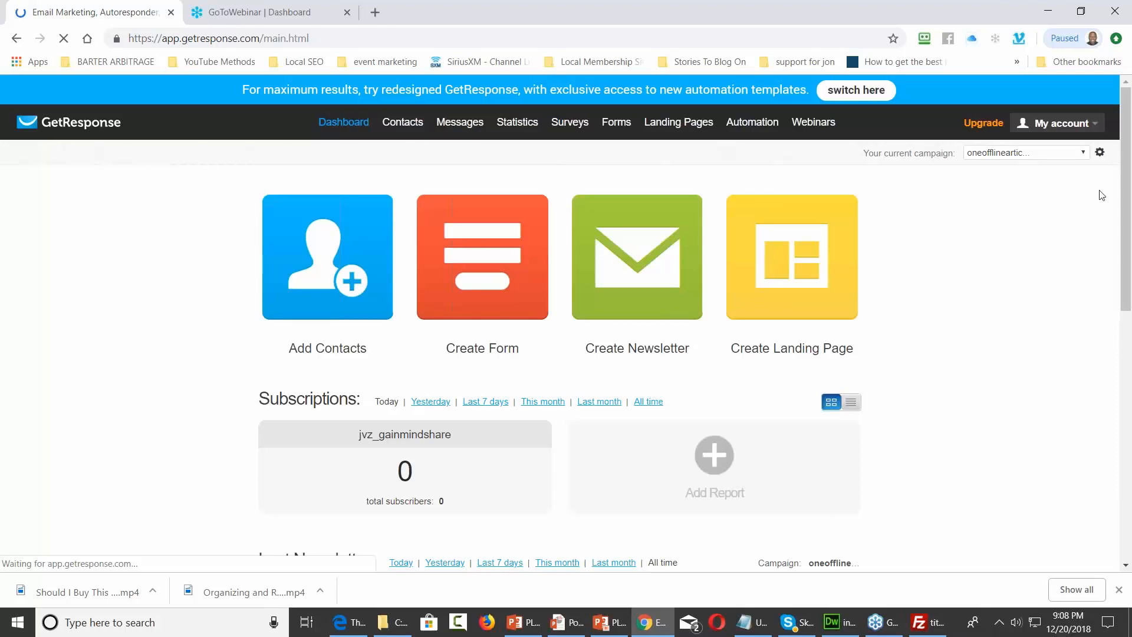
# Make prospectlist20199 the current campaign from the campaign list
pyautogui.click(1072, 155)
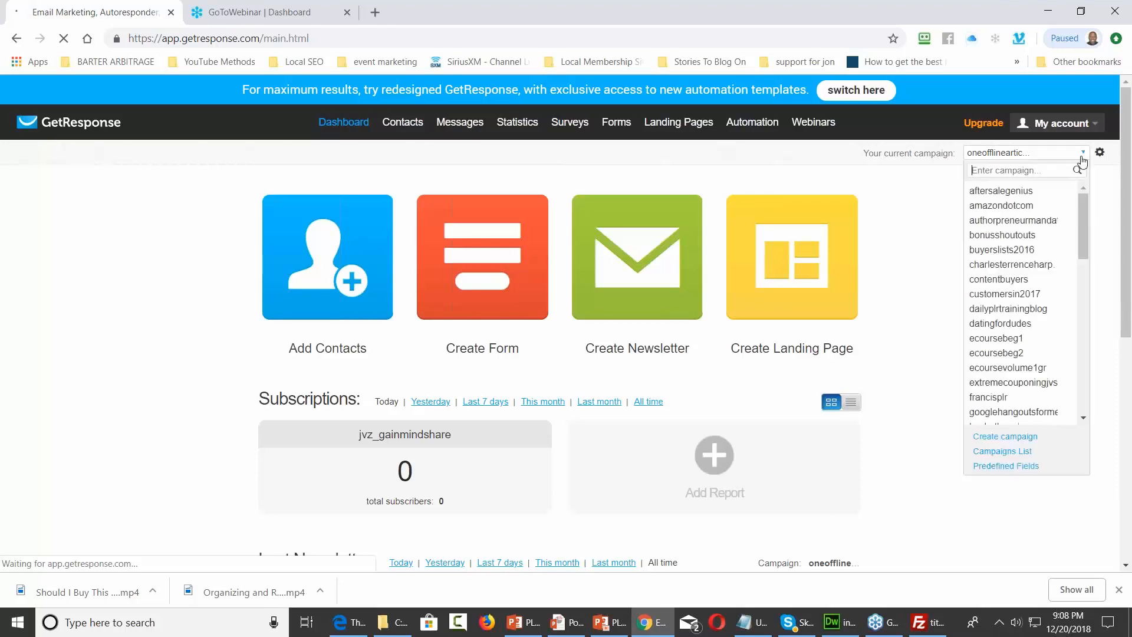
pyautogui.scroll(-3, 1037, 252)
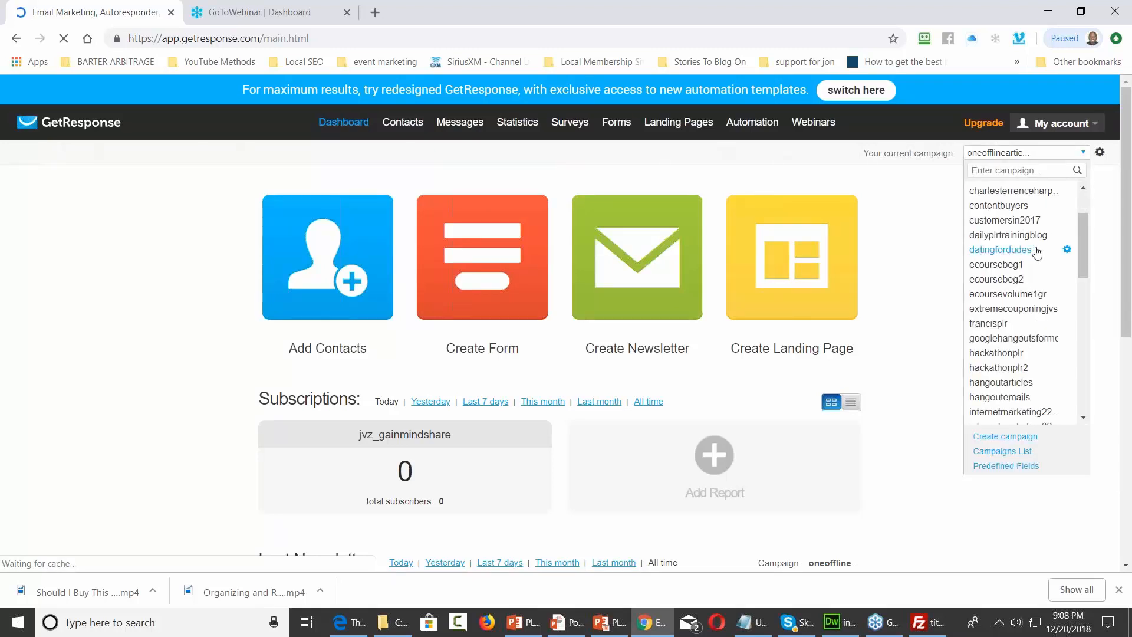
pyautogui.scroll(-10, 1036, 252)
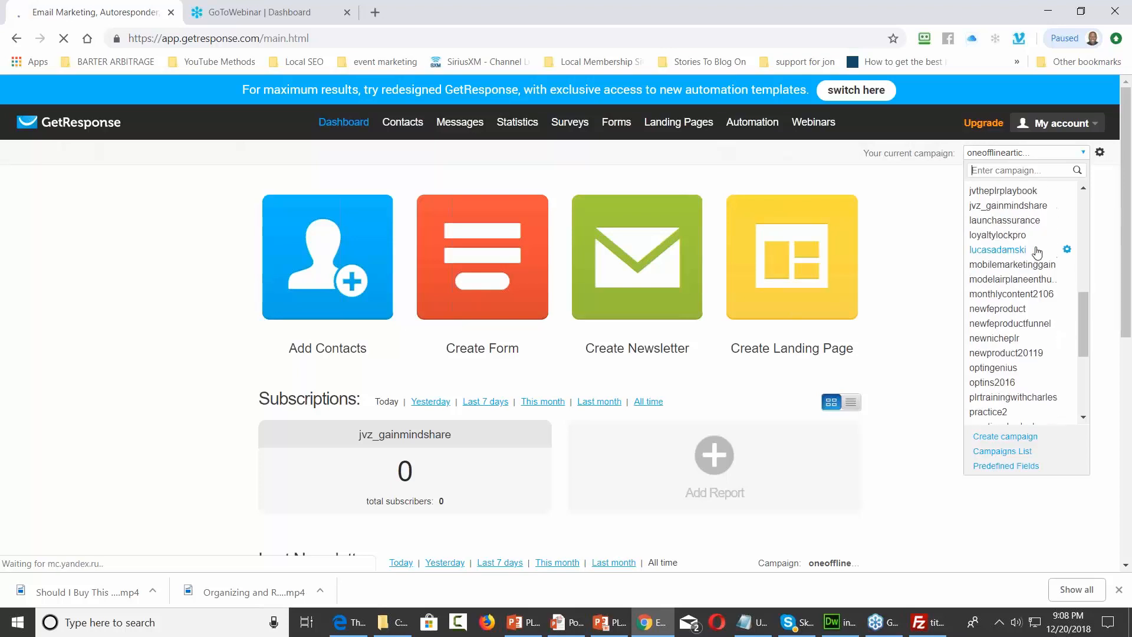
pyautogui.scroll(-5, 1037, 252)
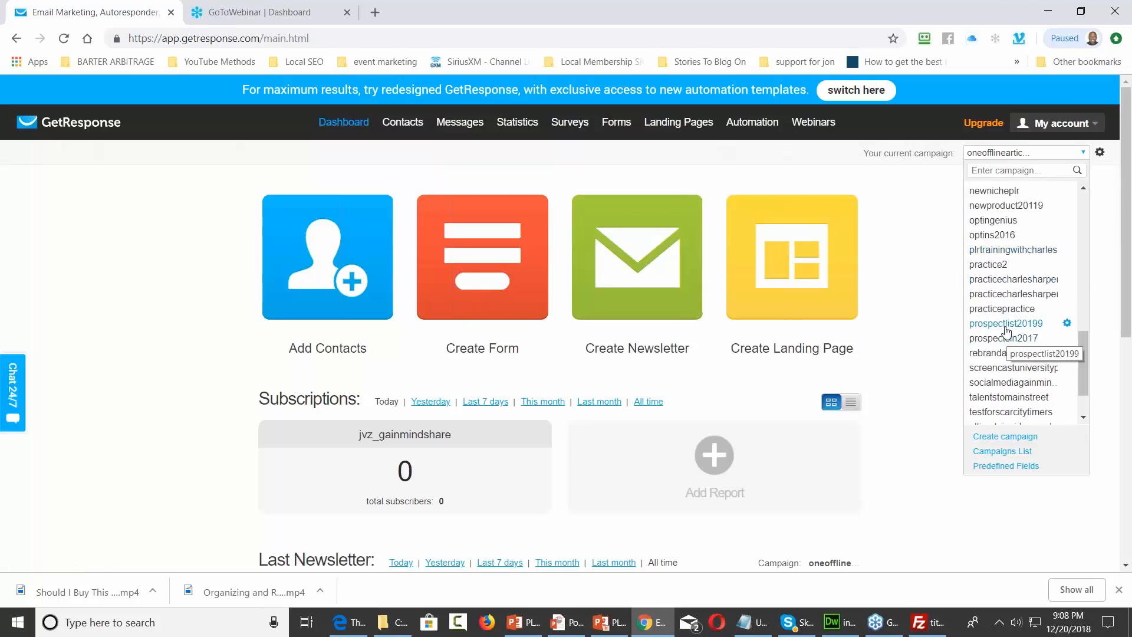
pyautogui.click(1006, 325)
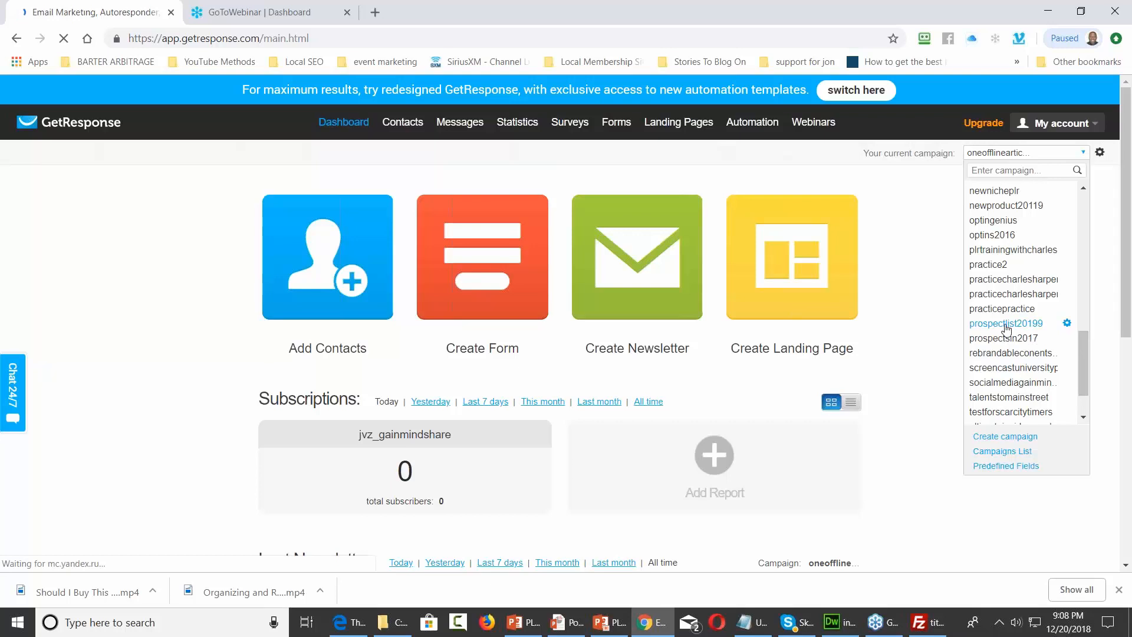
pyautogui.moveTo(617, 123)
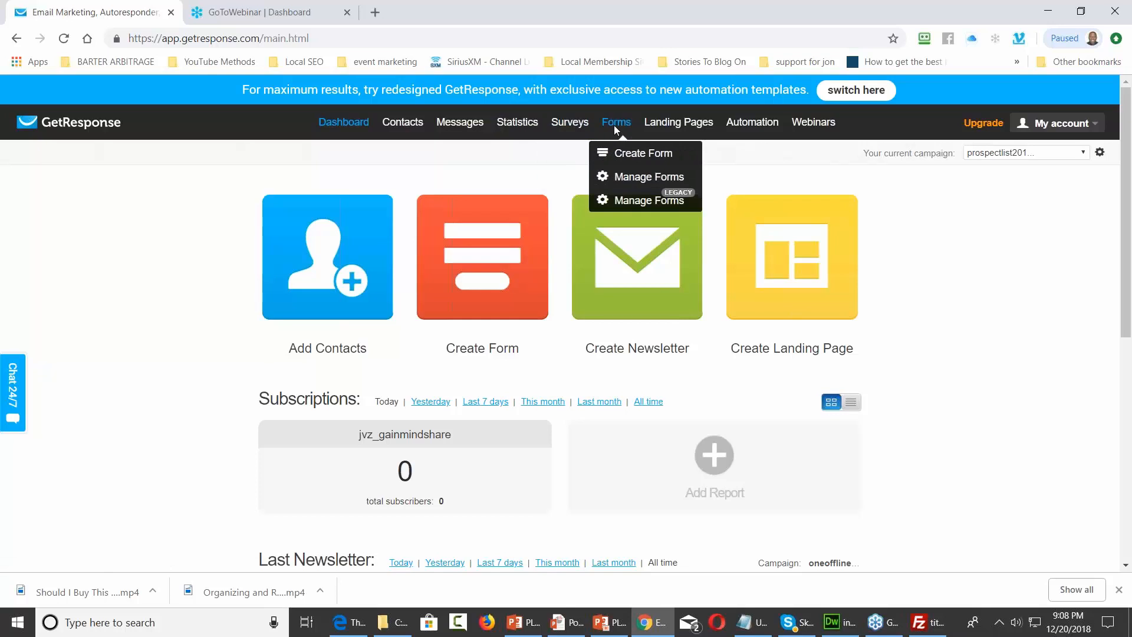
# Start a new form and filter the templates to the Blank category to find the Blank template
pyautogui.click(626, 155)
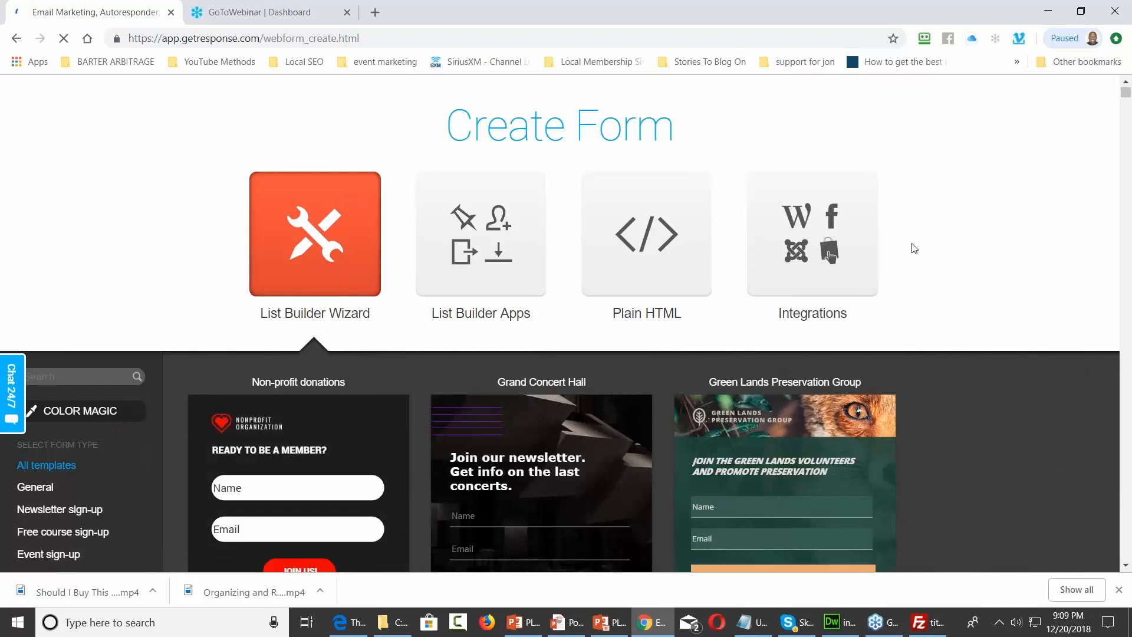
pyautogui.scroll(-4, 913, 247)
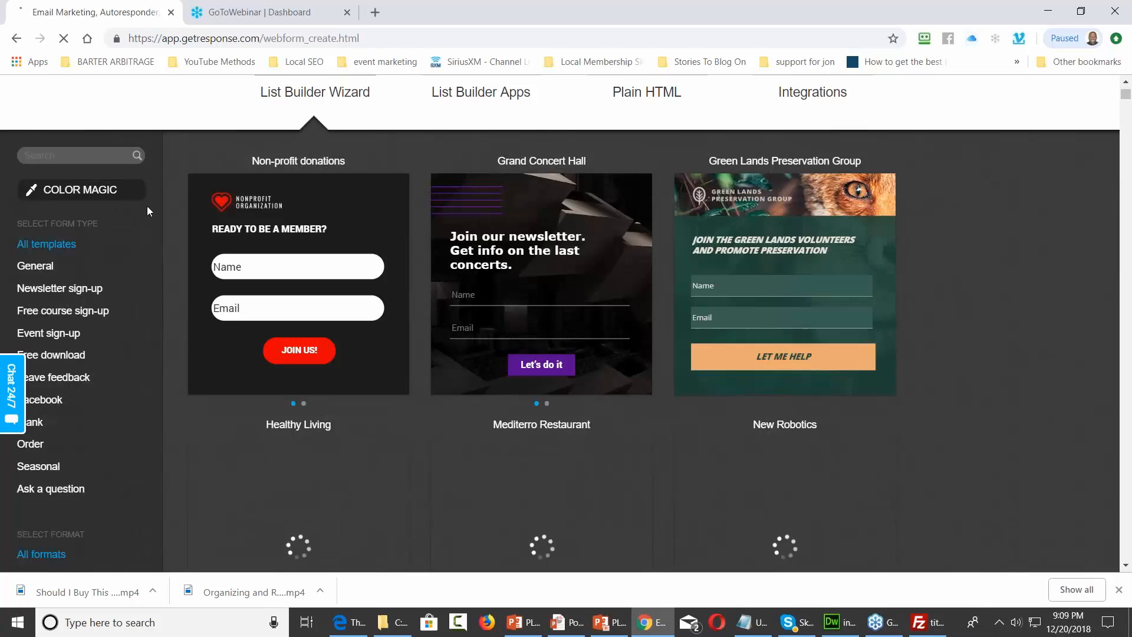
pyautogui.scroll(-3, 148, 211)
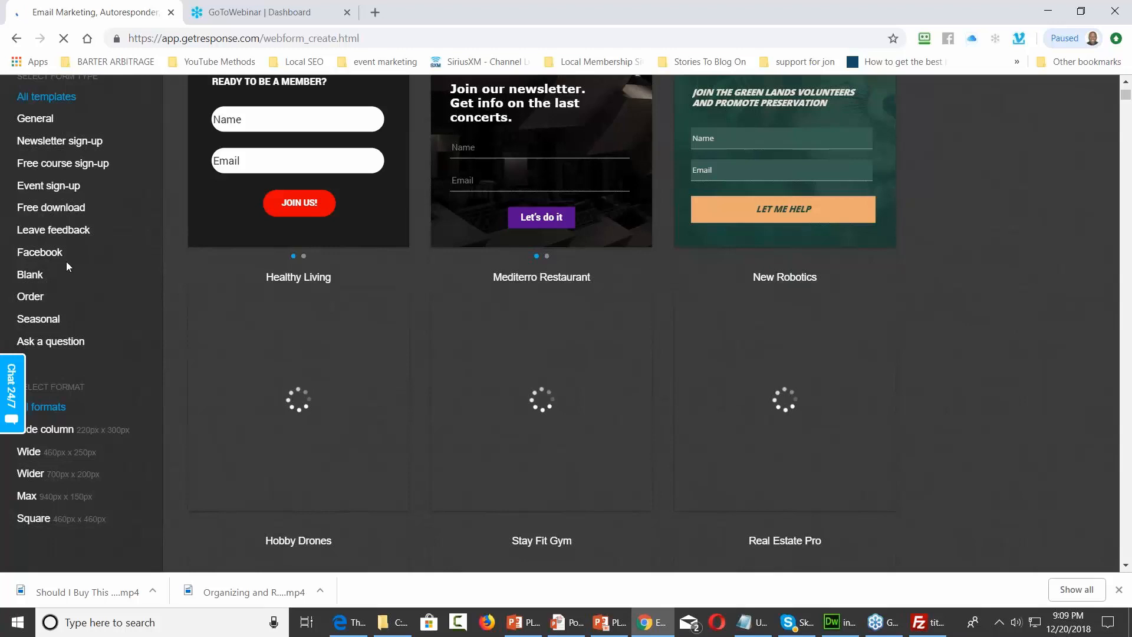
pyautogui.click(37, 280)
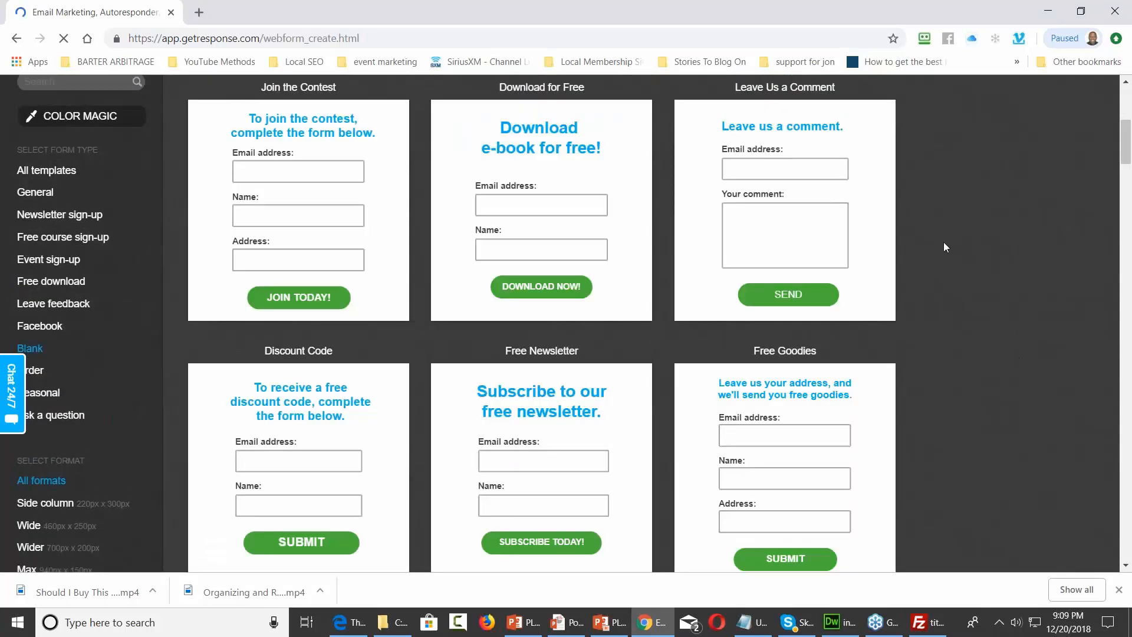
pyautogui.scroll(-5, 943, 247)
pyautogui.scroll(3, 943, 247)
pyautogui.scroll(-5, 944, 245)
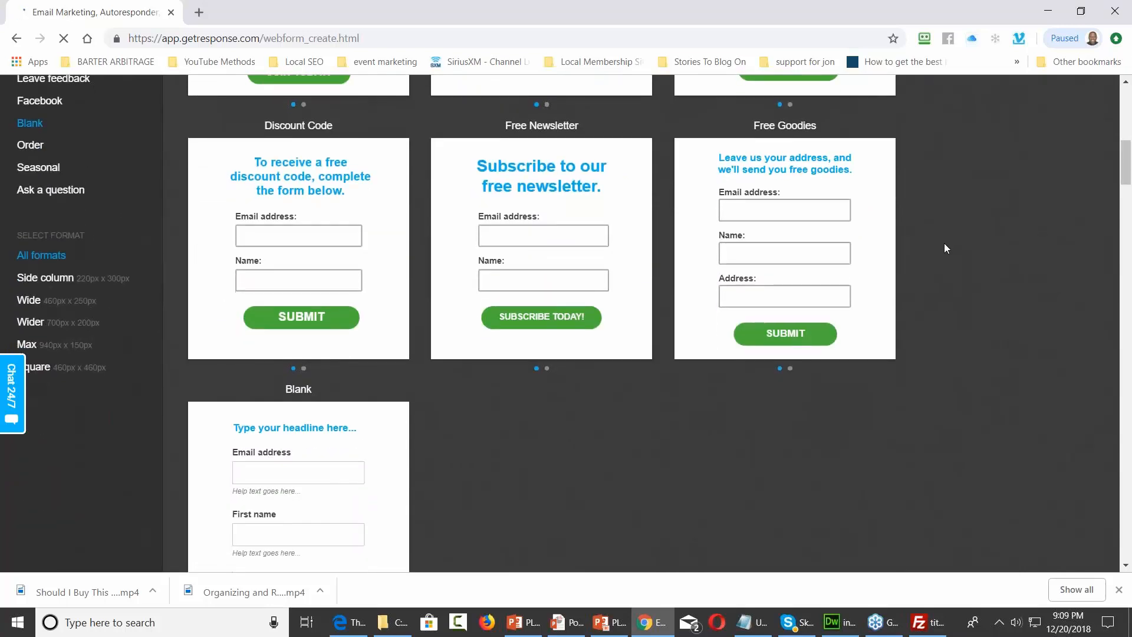
pyautogui.scroll(-1, 944, 247)
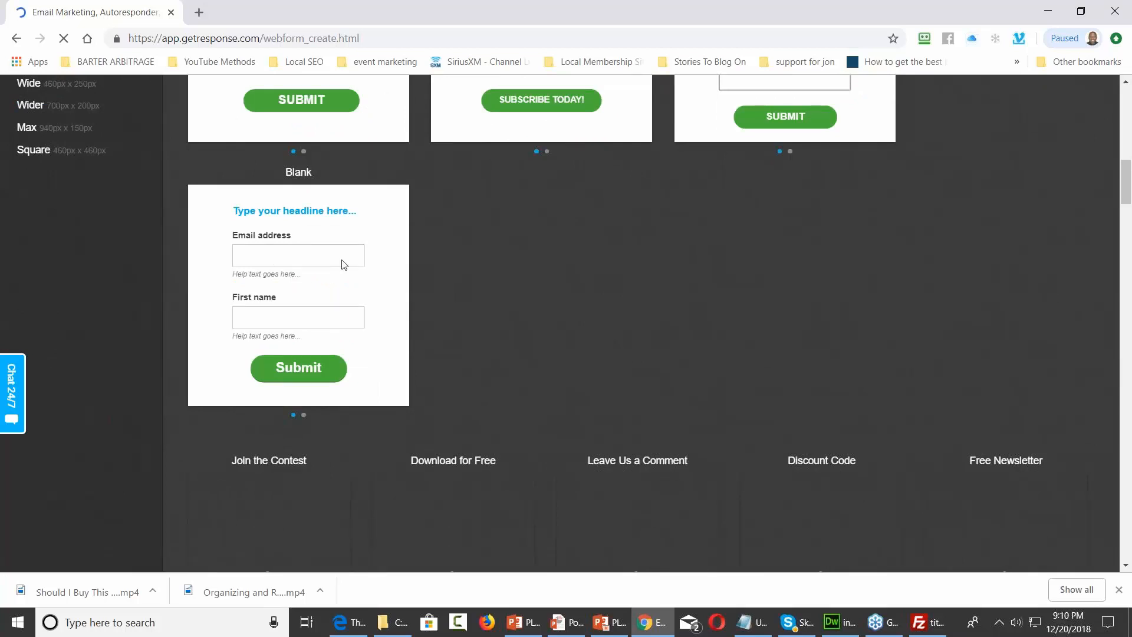
pyautogui.moveTo(298, 283)
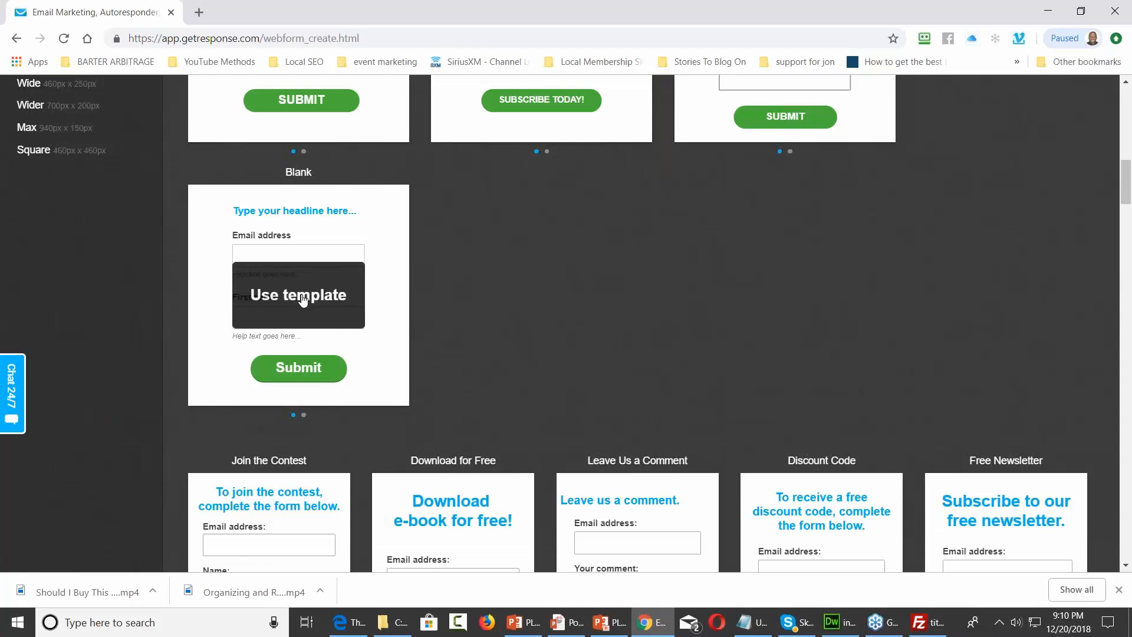
# Load the Blank template into the form editor as the new form
pyautogui.click(303, 298)
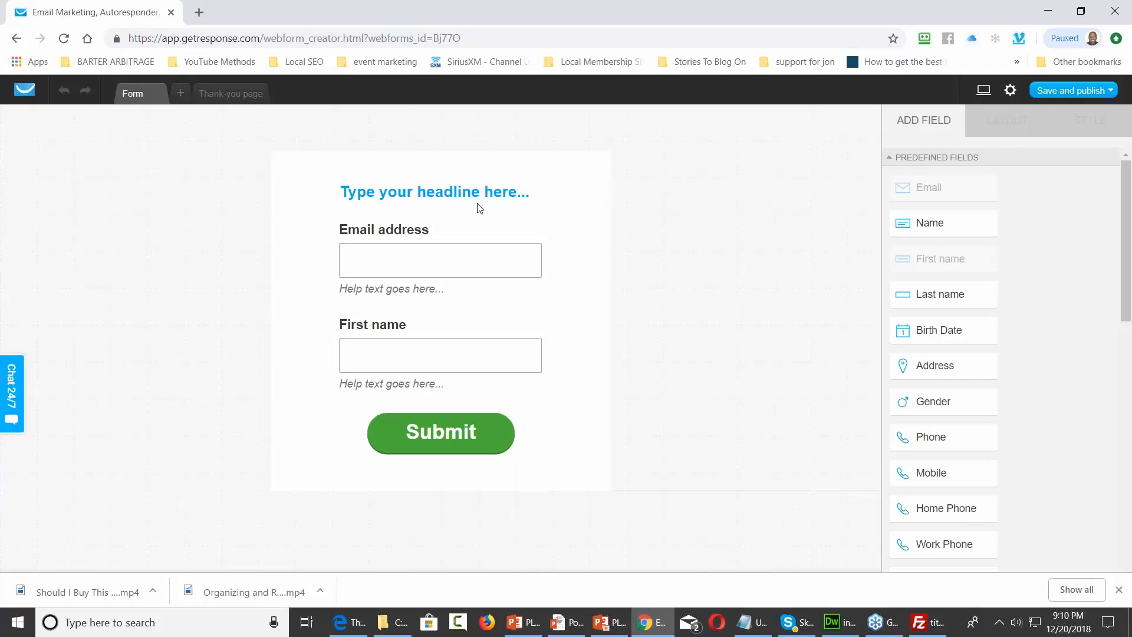
pyautogui.click(346, 622)
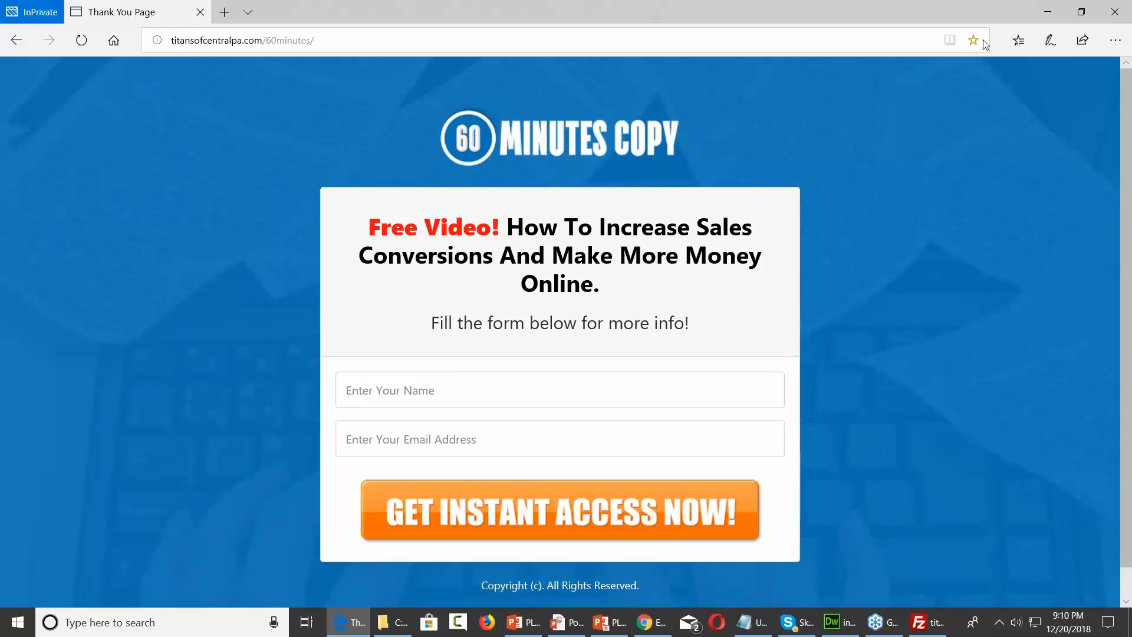
pyautogui.click(1044, 13)
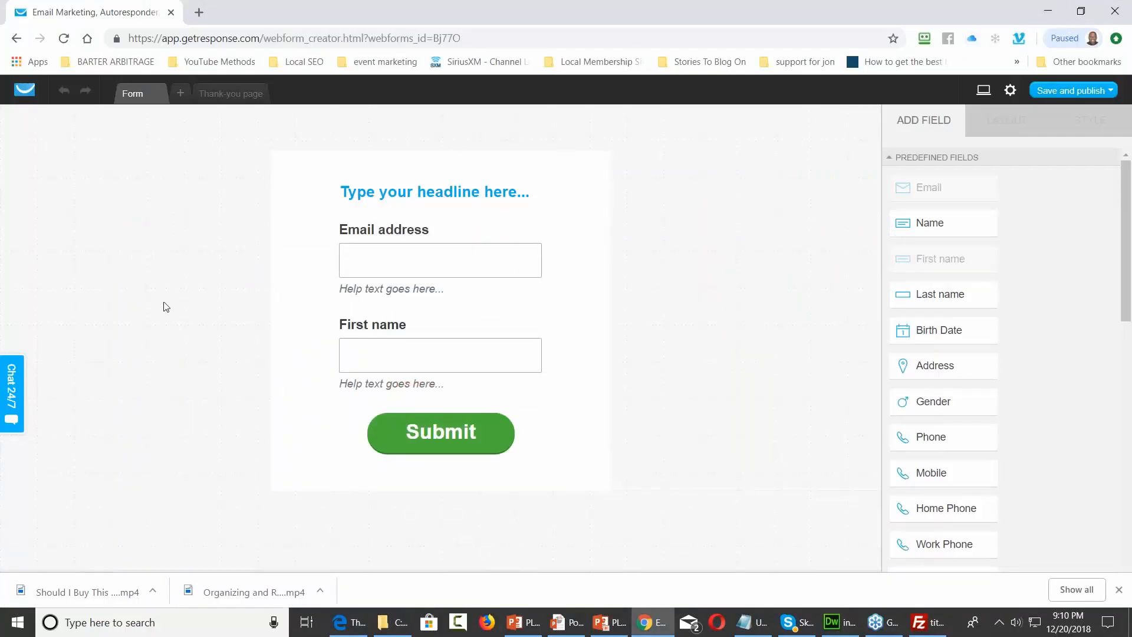
# Delete the placeholder headline and select the whole form, showing width 460 and Embedded type
pyautogui.click(440, 195)
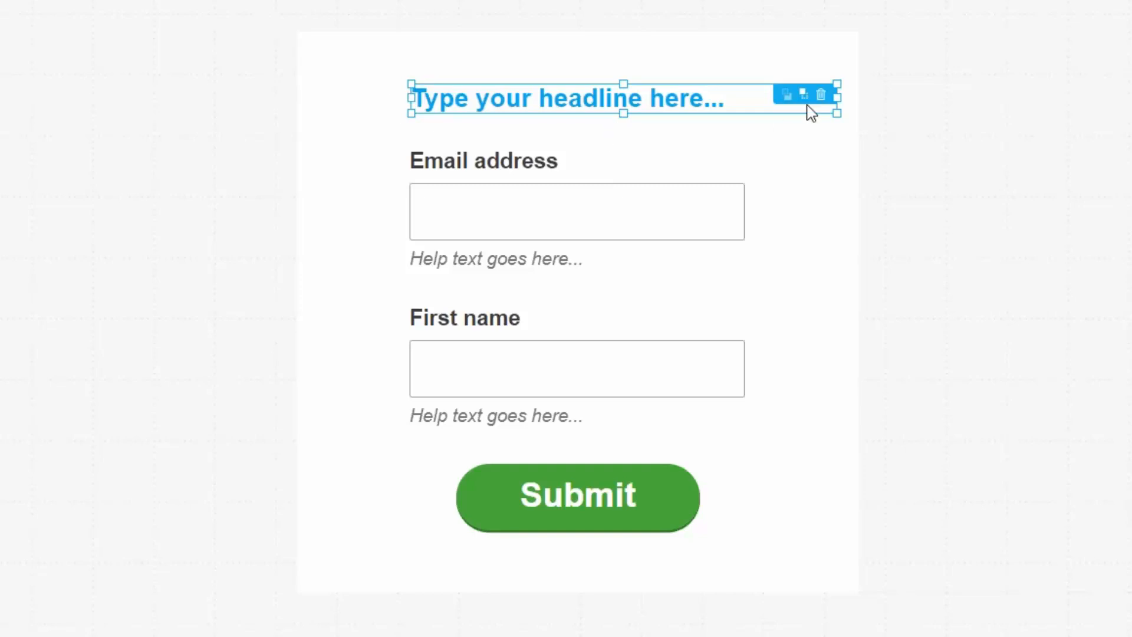
pyautogui.click(820, 95)
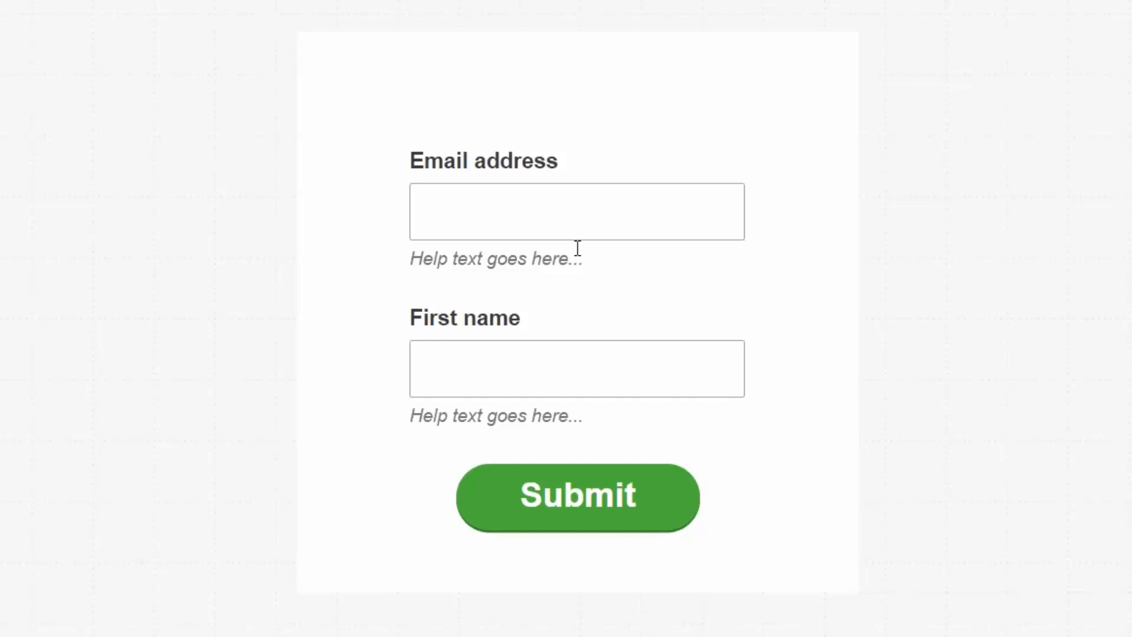
pyautogui.click(658, 118)
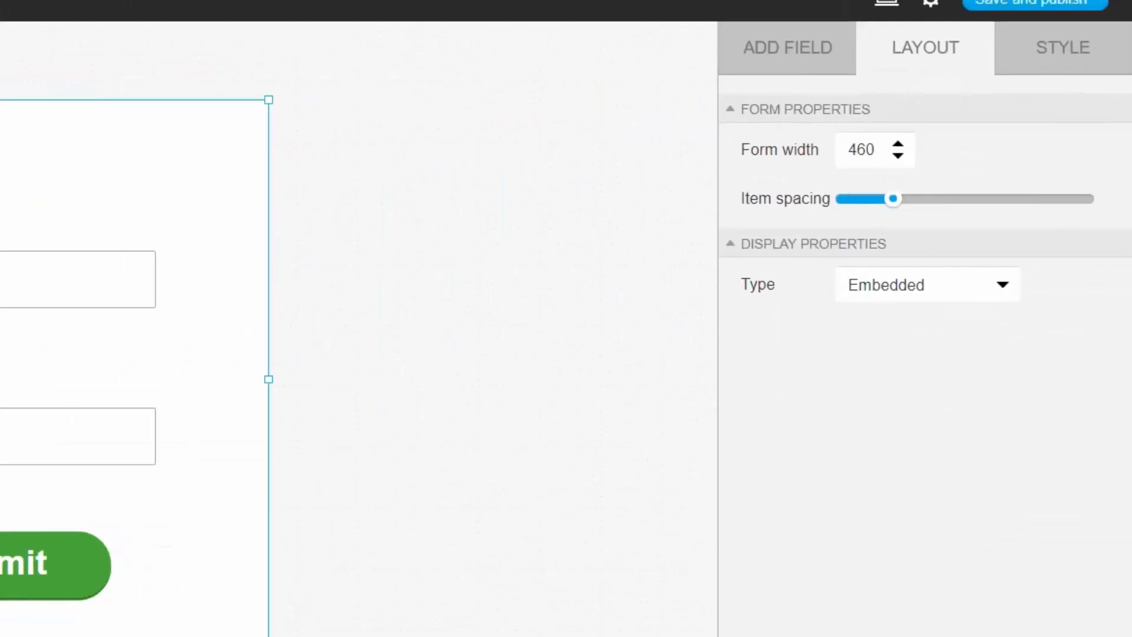
# In the Style settings, set the form background to the transparent swatch
pyautogui.click(1035, 54)
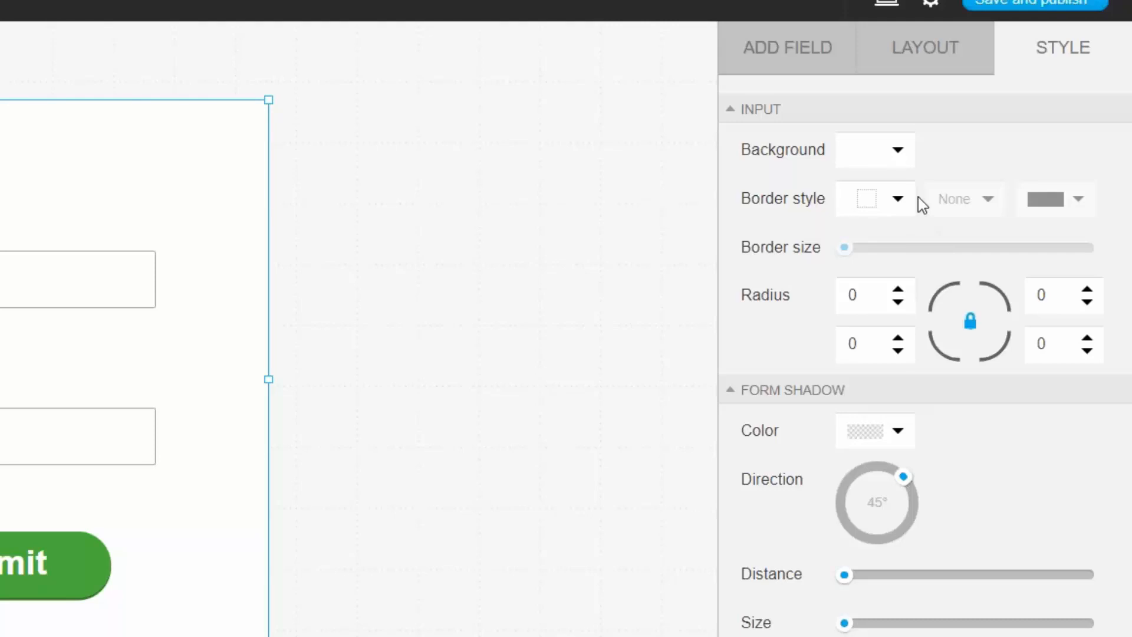
pyautogui.click(902, 160)
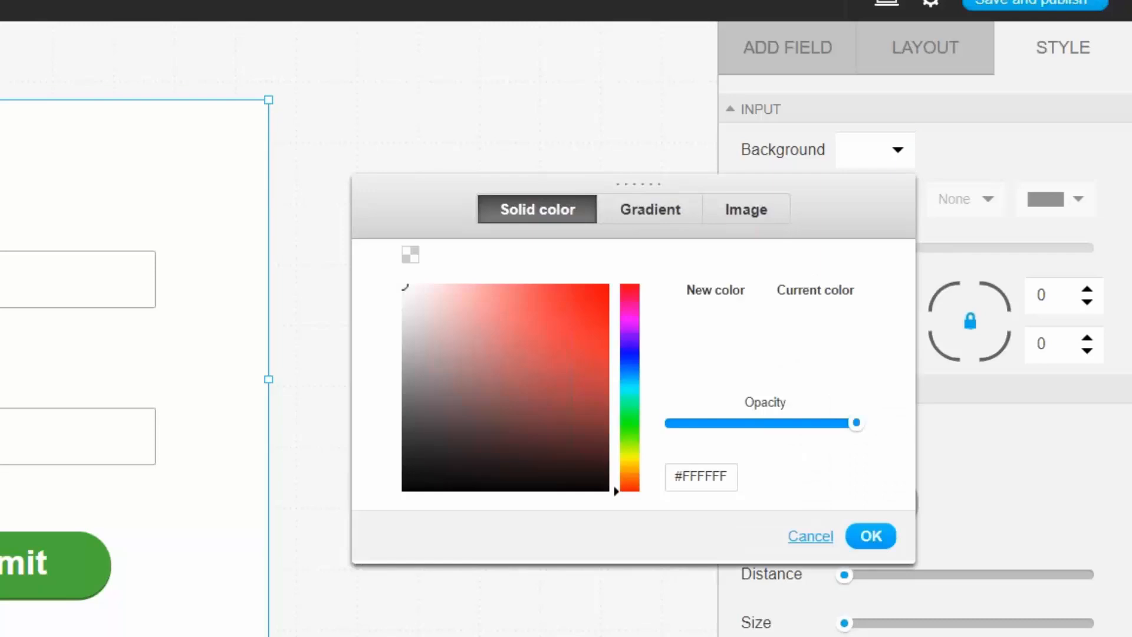
pyautogui.click(417, 258)
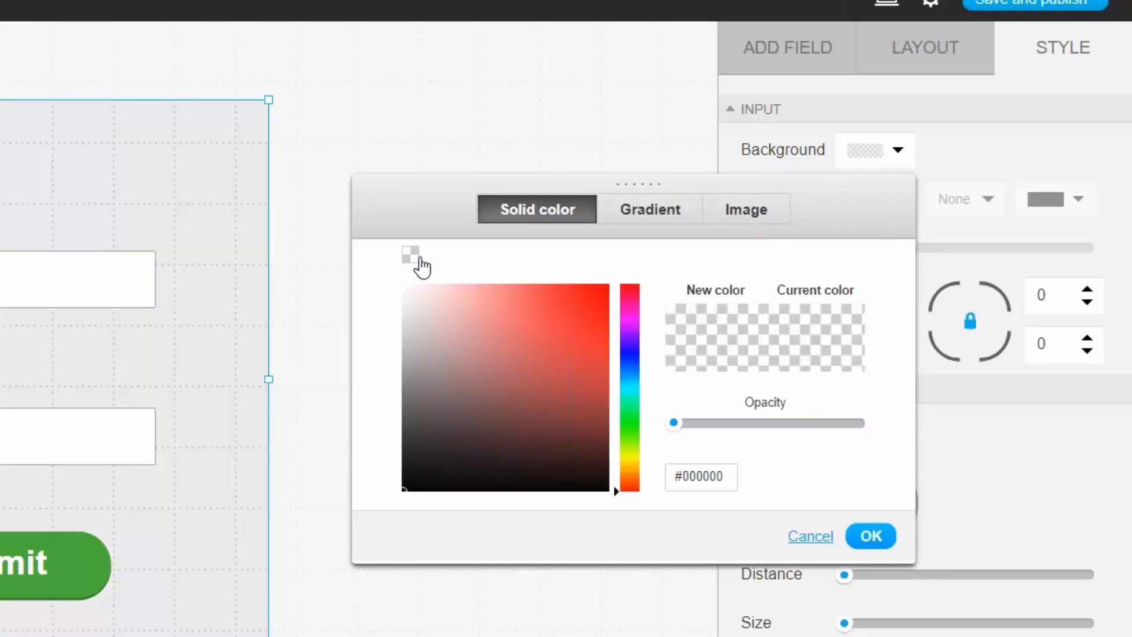
pyautogui.click(869, 541)
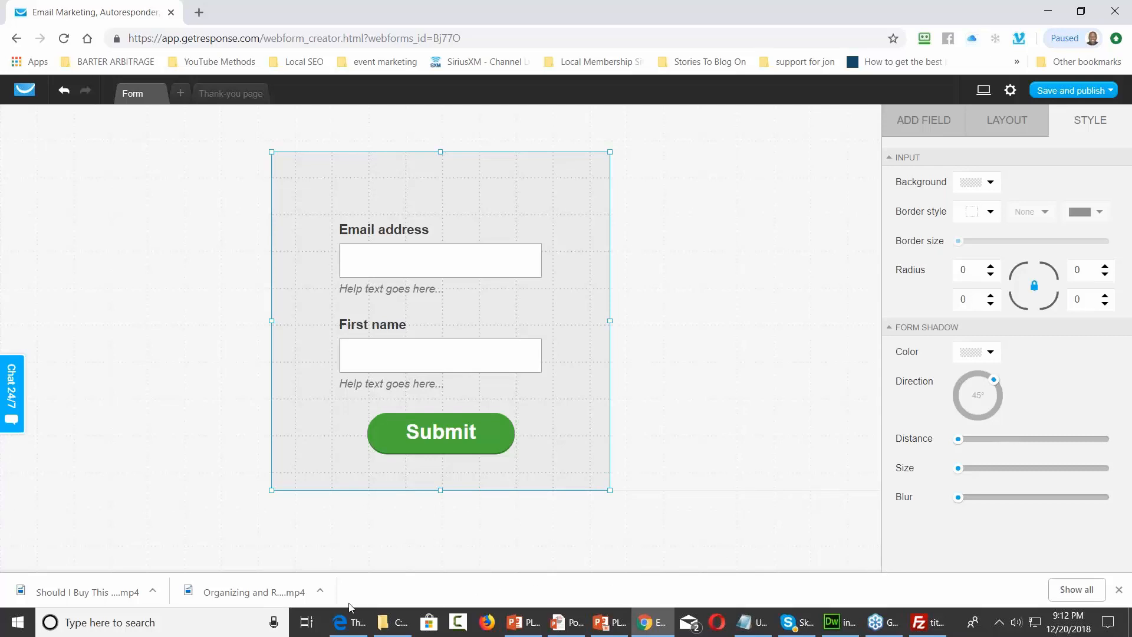
pyautogui.moveTo(346, 622)
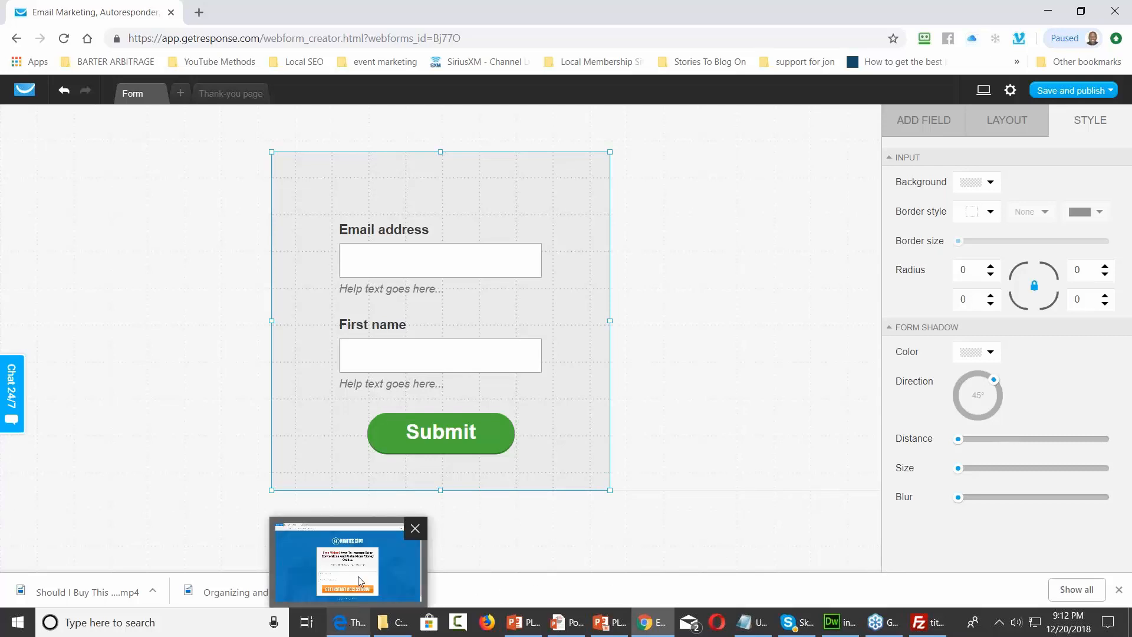
pyautogui.click(358, 575)
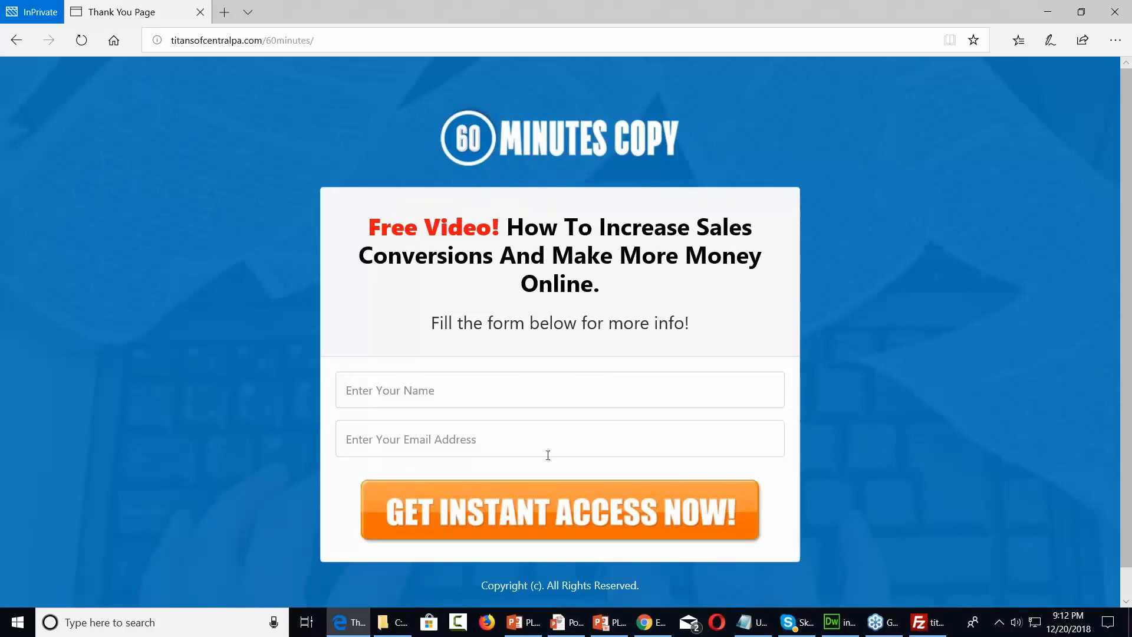
pyautogui.click(1048, 13)
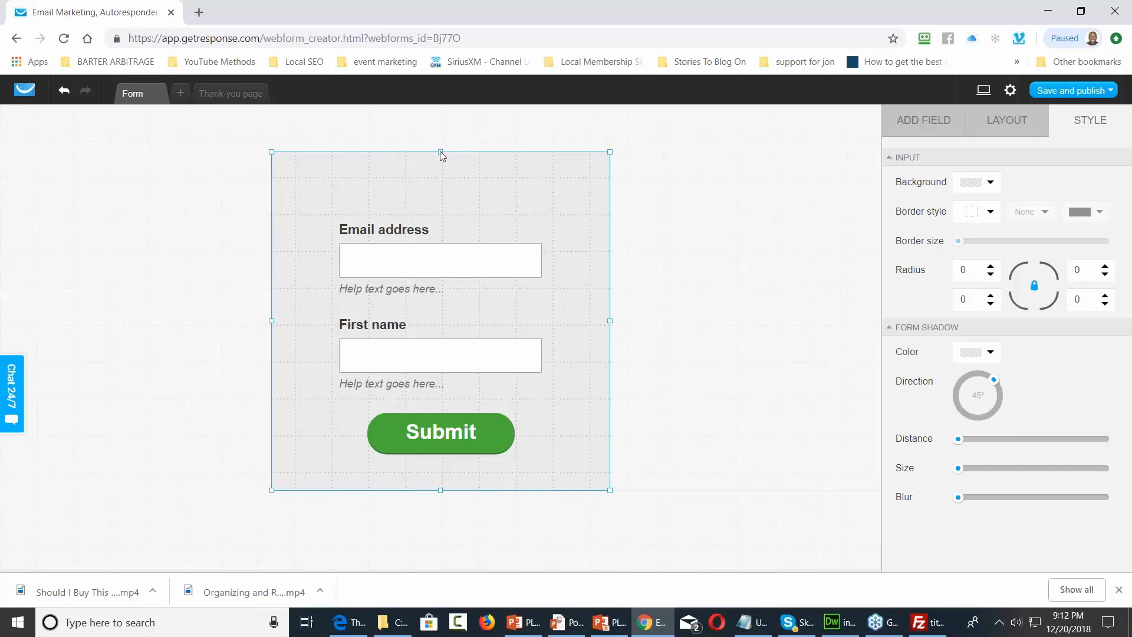
# Shrink the form to 462px tall and remove the Email address field's label
pyautogui.moveTo(441, 153); pyautogui.dragTo(441, 174)
pyautogui.moveTo(439, 470); pyautogui.dragTo(441, 455)
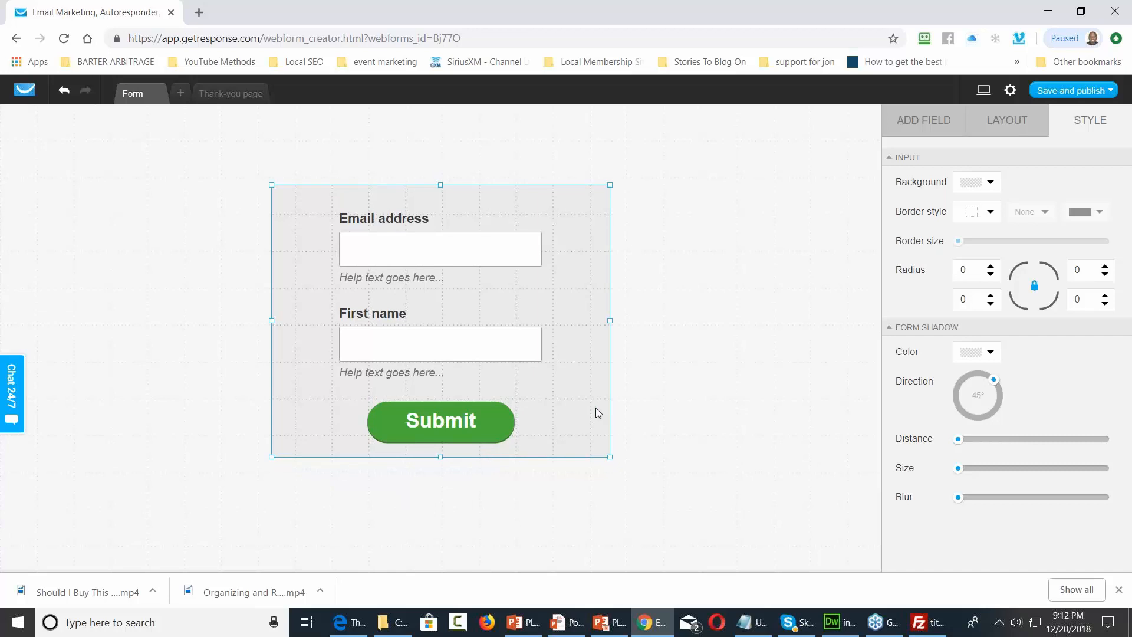
pyautogui.click(389, 225)
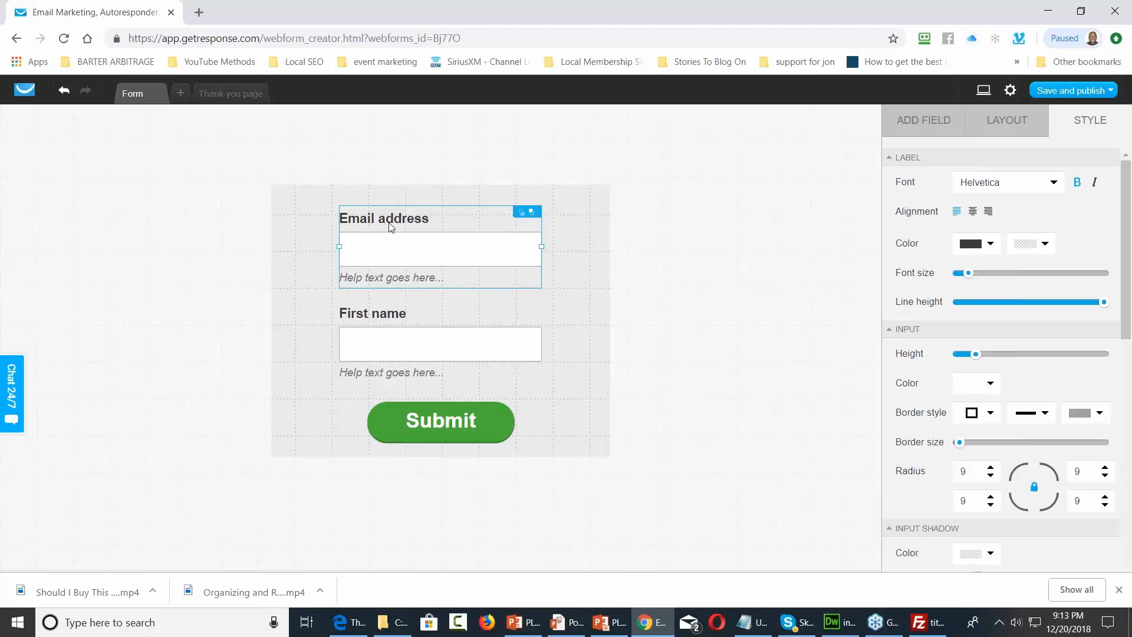
pyautogui.click(1021, 135)
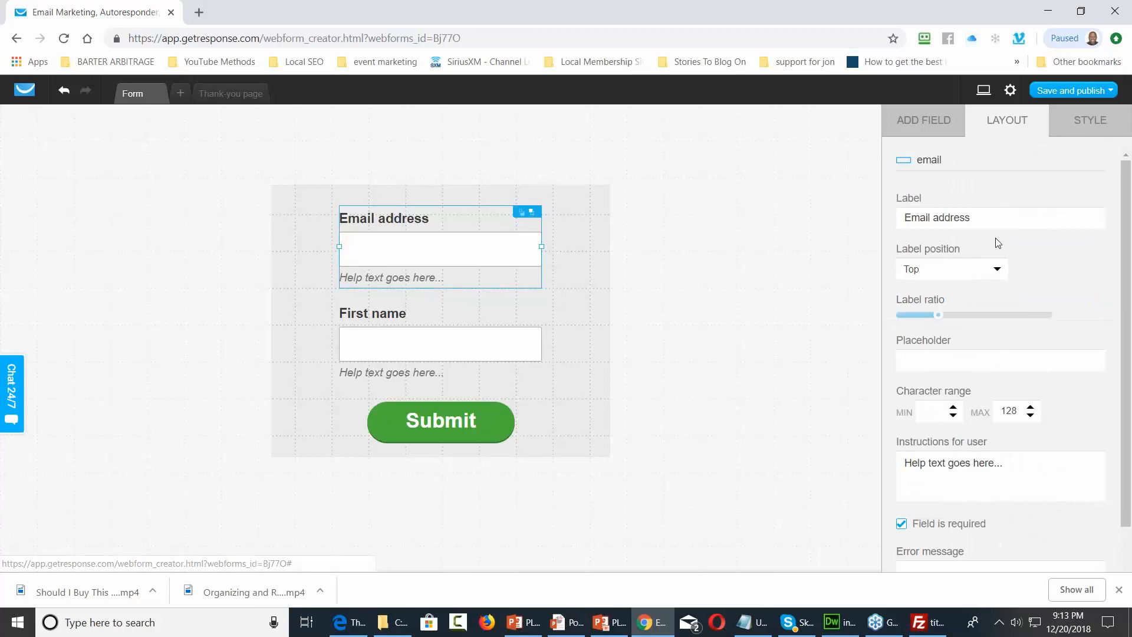
pyautogui.click(994, 219)
pyautogui.press('BackSpace')
pyautogui.press('BackSpace')
pyautogui.press('BackSpace')
pyautogui.press('BackSpace')
pyautogui.press('BackSpace')
pyautogui.press('BackSpace')
pyautogui.press('BackSpace')
pyautogui.press('BackSpace')
pyautogui.press('BackSpace')
pyautogui.press('BackSpace')
pyautogui.press('BackSpace')
pyautogui.press('BackSpace')
pyautogui.press('BackSpace')
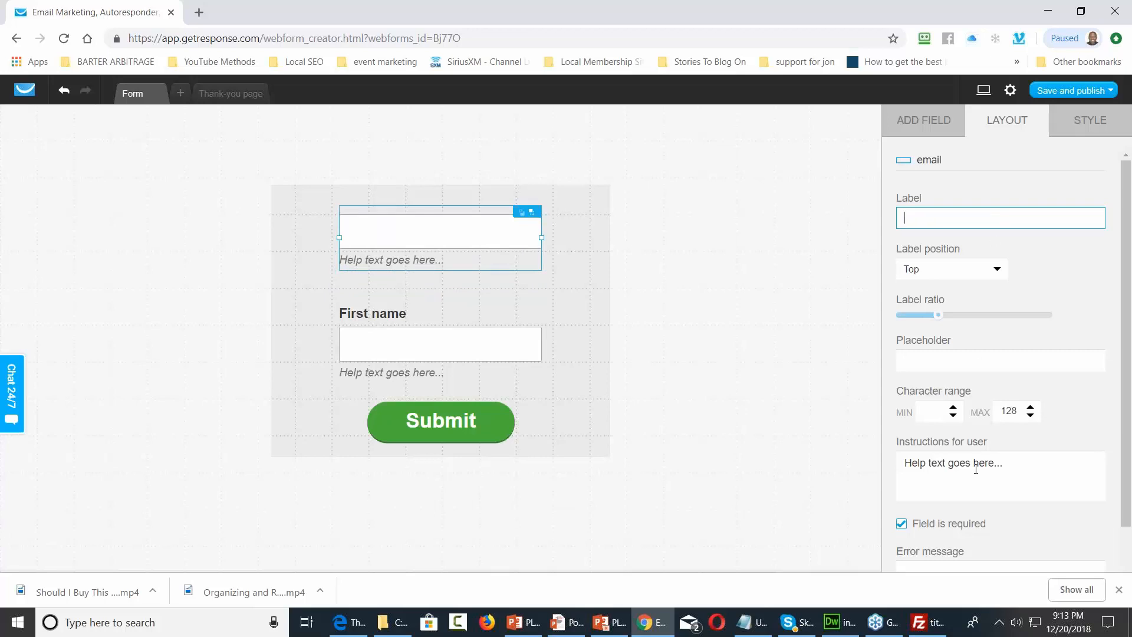
# Delete the email field's help text and set its placeholder to 'Your Best E-Mail Address'
pyautogui.moveTo(1024, 467); pyautogui.dragTo(898, 469)
pyautogui.press('BackSpace')
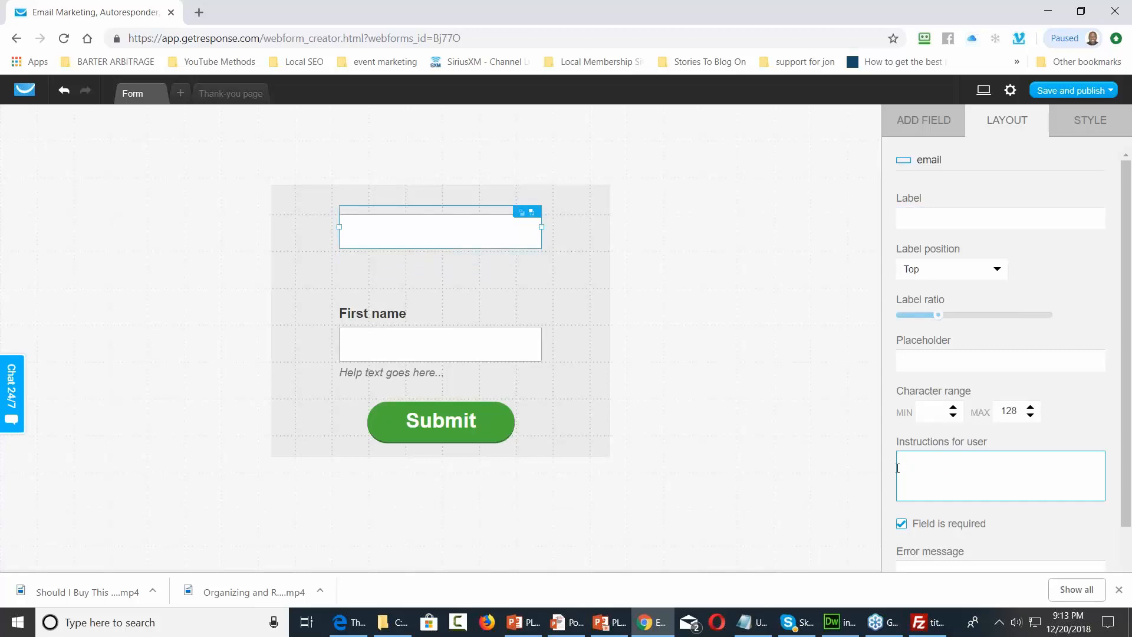
pyautogui.click(927, 361)
pyautogui.write('You')
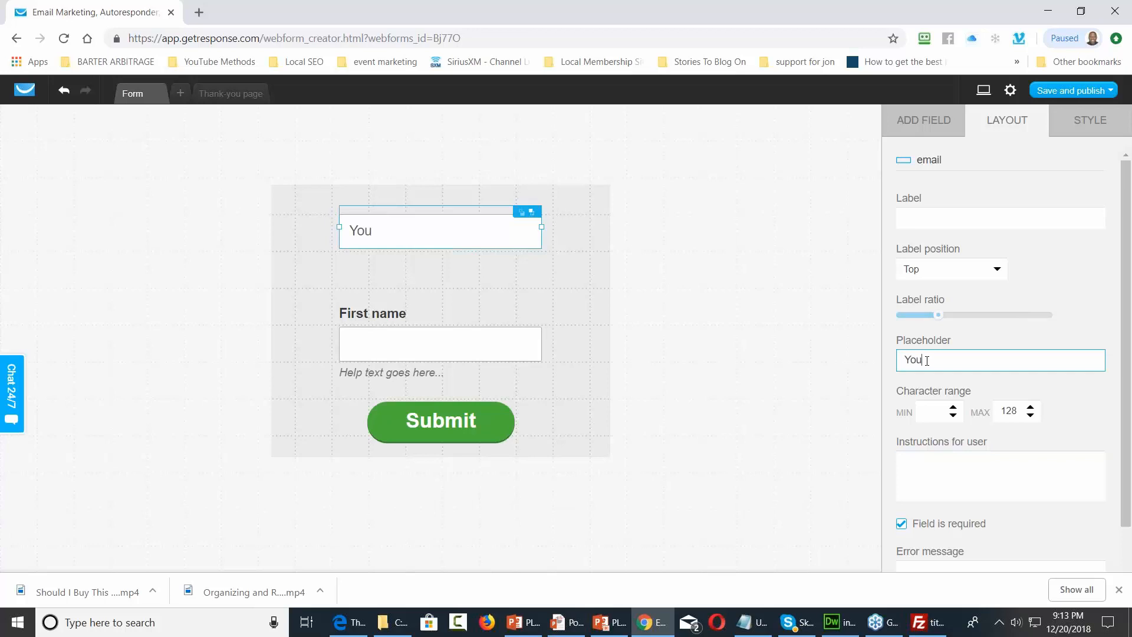
pyautogui.write('r Best E-Mail Address')
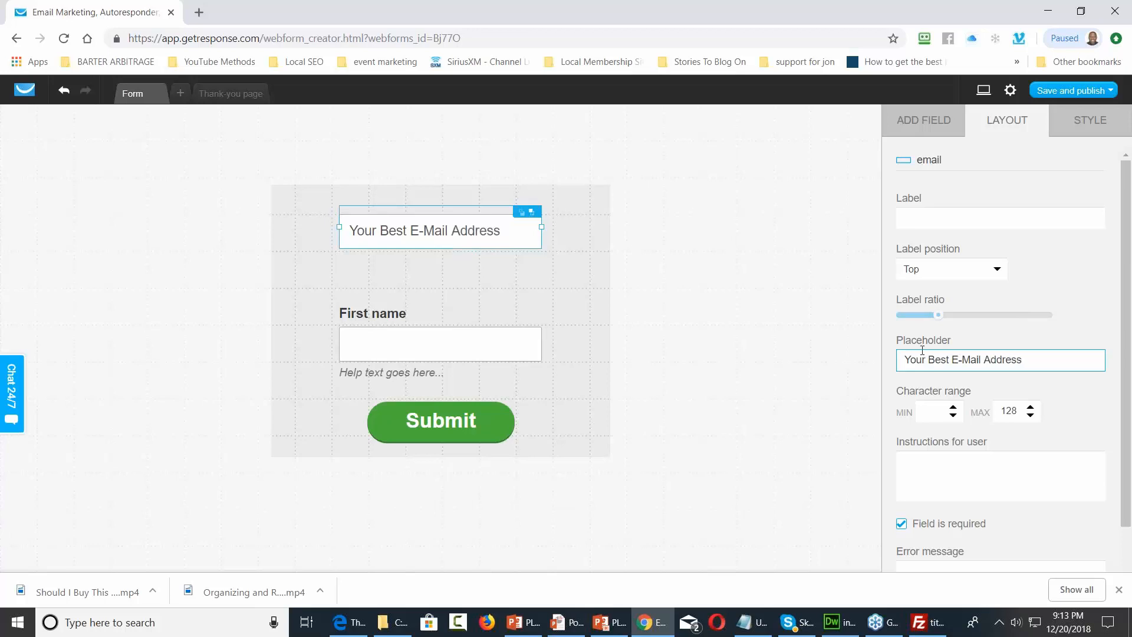
pyautogui.click(395, 320)
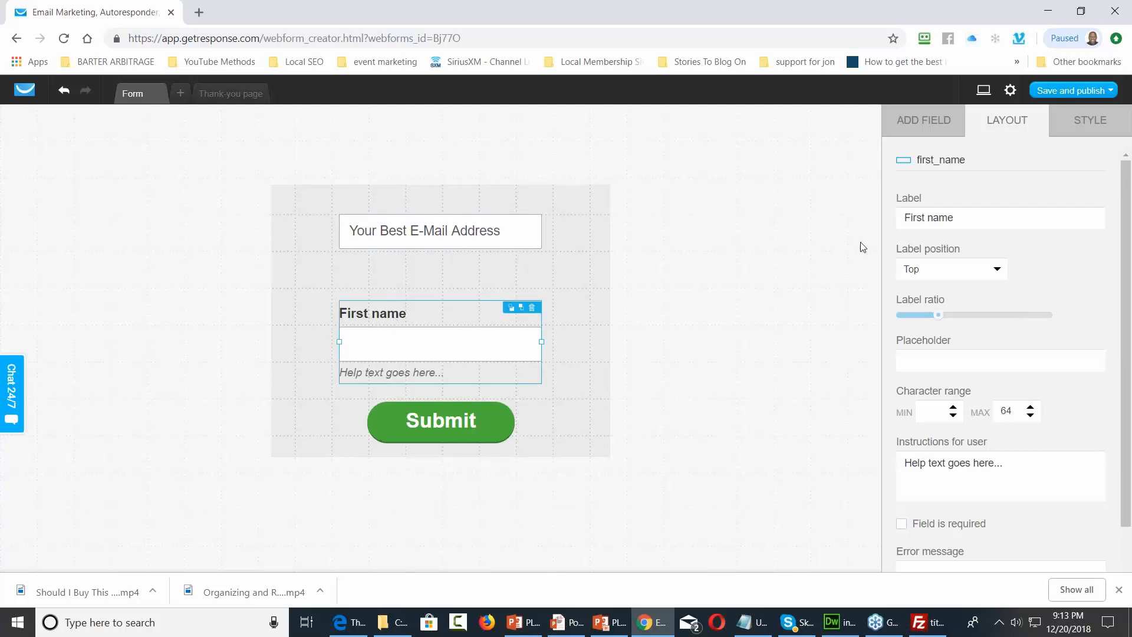
# Clear the First name field's label and help text and set its placeholder to 'Your Name'
pyautogui.click(987, 218)
pyautogui.press('BackSpace')
pyautogui.press('BackSpace')
pyautogui.press('BackSpace')
pyautogui.press('BackSpace')
pyautogui.press('BackSpace')
pyautogui.press('BackSpace')
pyautogui.press('BackSpace')
pyautogui.press('BackSpace')
pyautogui.press('BackSpace')
pyautogui.press('BackSpace')
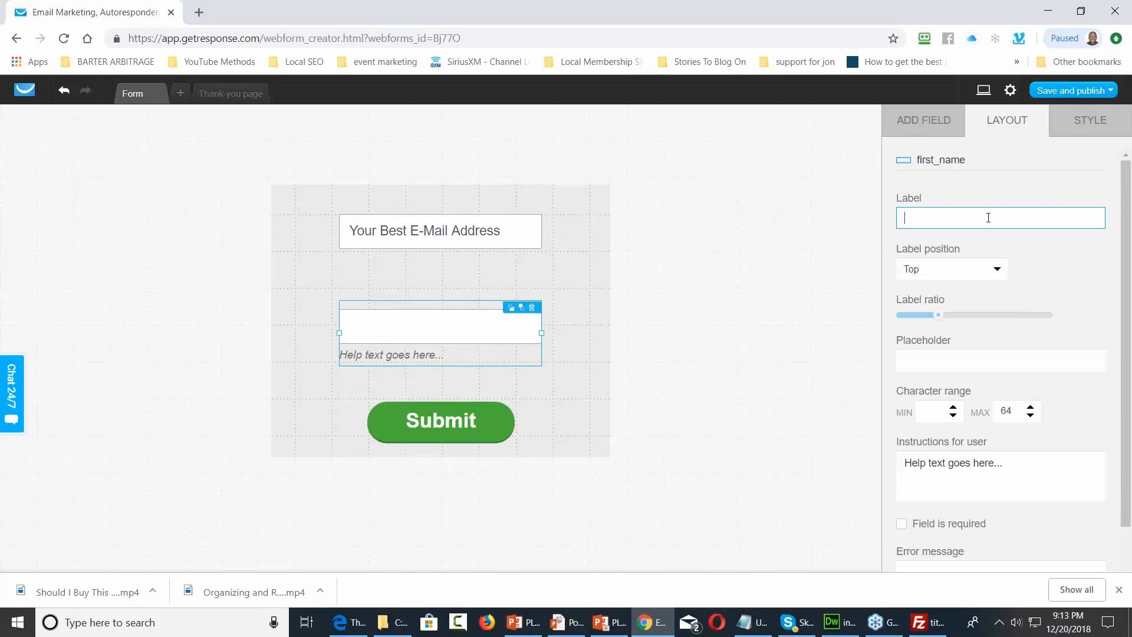
pyautogui.click(1005, 465)
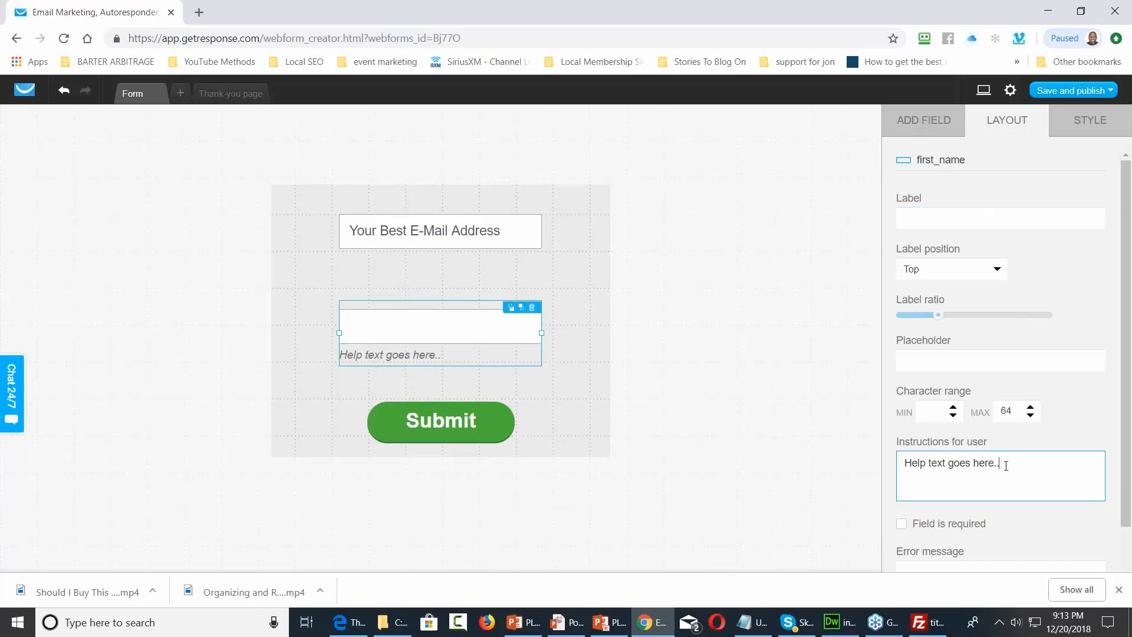
pyautogui.press('BackSpace')
pyautogui.press('BackSpace')
pyautogui.press('BackSpace')
pyautogui.press('BackSpace')
pyautogui.press('BackSpace')
pyautogui.press('BackSpace')
pyautogui.press('BackSpace')
pyautogui.press('BackSpace')
pyautogui.press('BackSpace')
pyautogui.press('BackSpace')
pyautogui.press('BackSpace')
pyautogui.press('BackSpace')
pyautogui.press('BackSpace')
pyautogui.press('BackSpace')
pyautogui.press('BackSpace')
pyautogui.press('BackSpace')
pyautogui.press('BackSpace')
pyautogui.press('BackSpace')
pyautogui.press('BackSpace')
pyautogui.press('BackSpace')
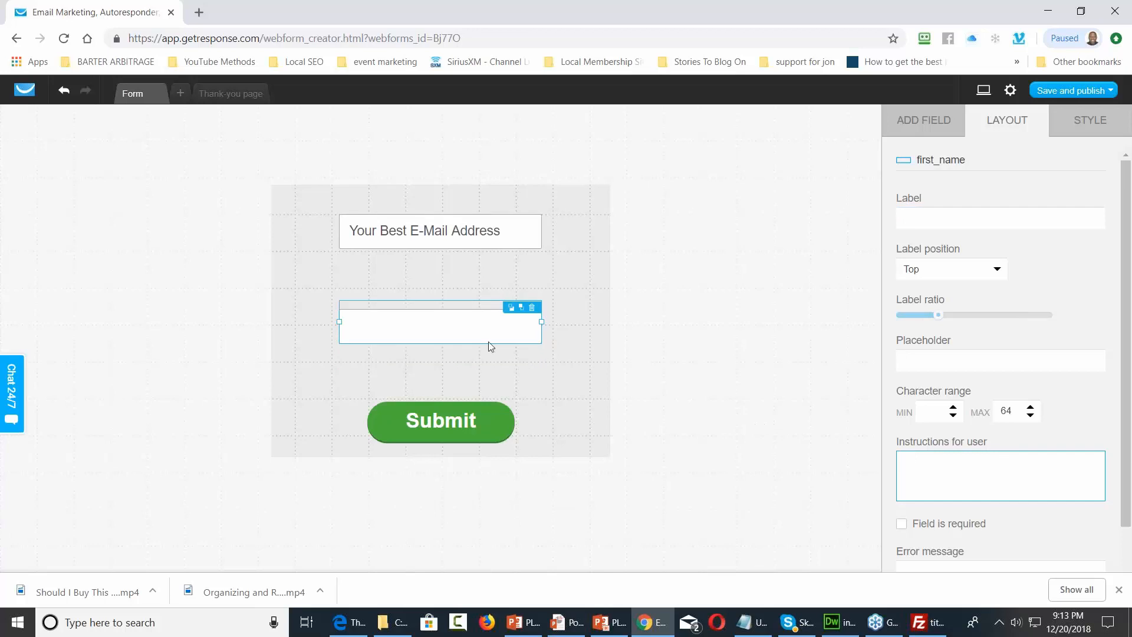
pyautogui.click(426, 319)
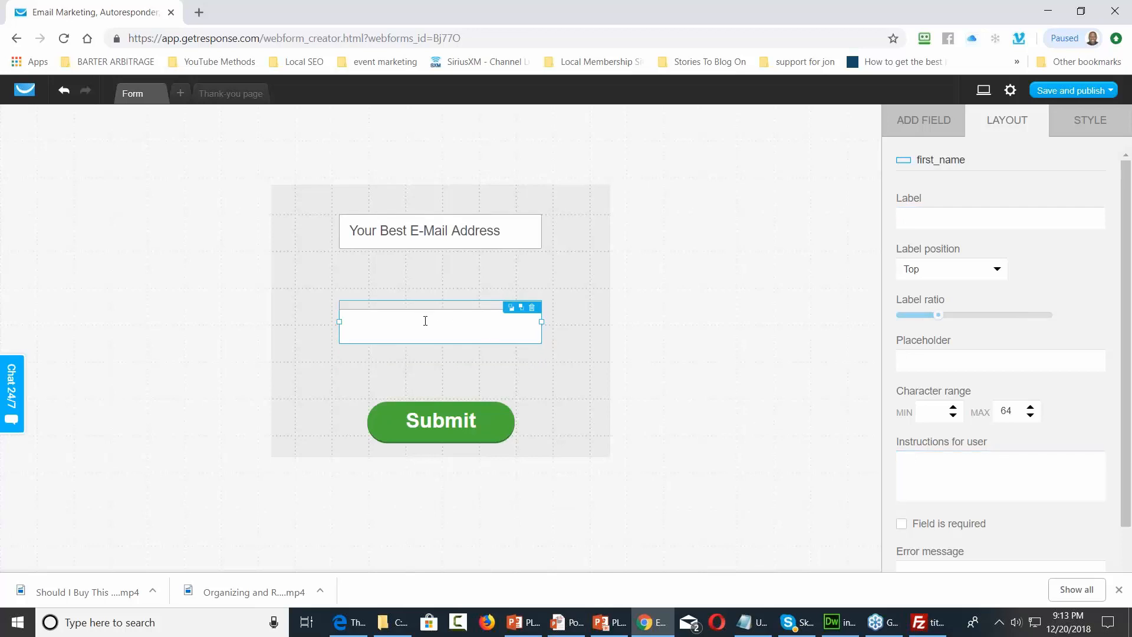
pyautogui.click(924, 357)
pyautogui.write('Your Name')
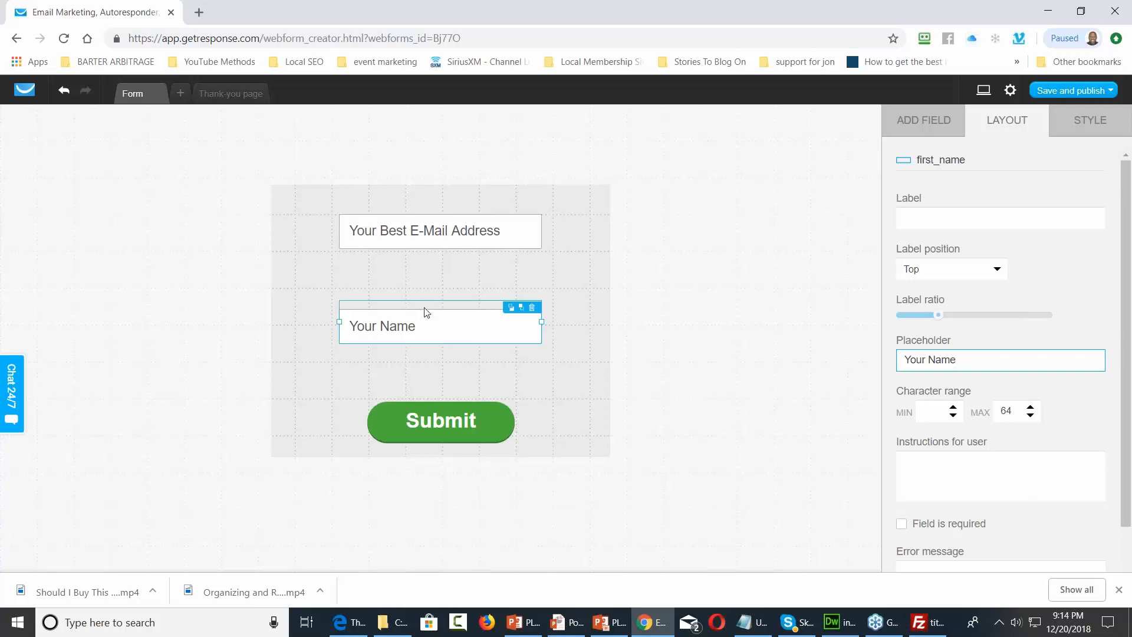
pyautogui.click(434, 215)
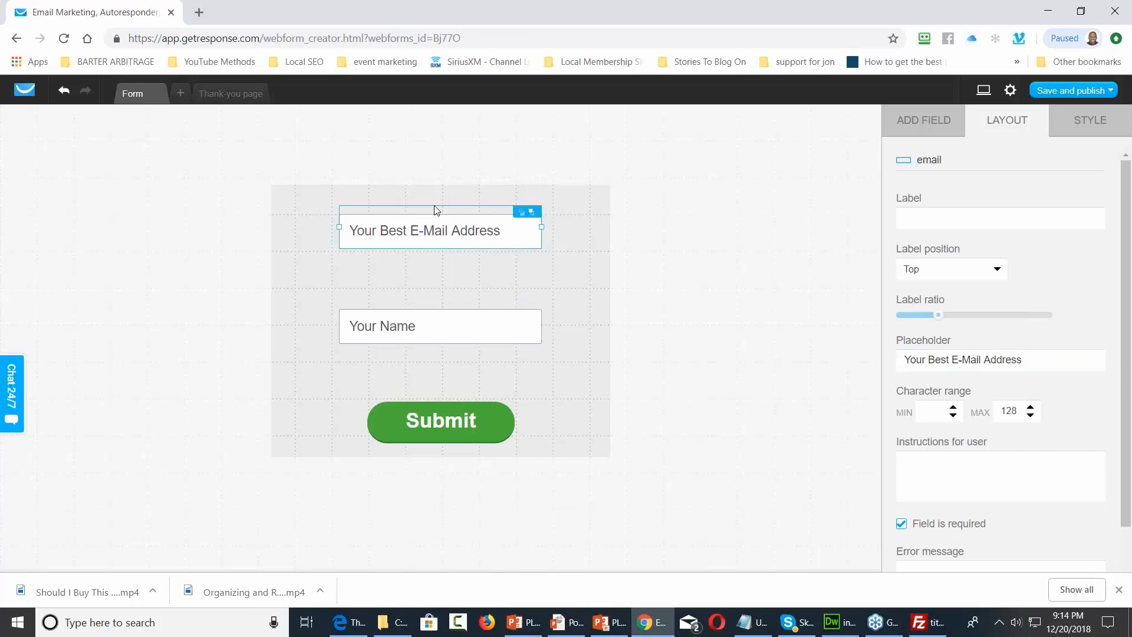
# Move the email field above Your Name, put Submit beneath, and shorten the form to fit
pyautogui.moveTo(434, 215); pyautogui.dragTo(434, 260)
pyautogui.click(510, 401)
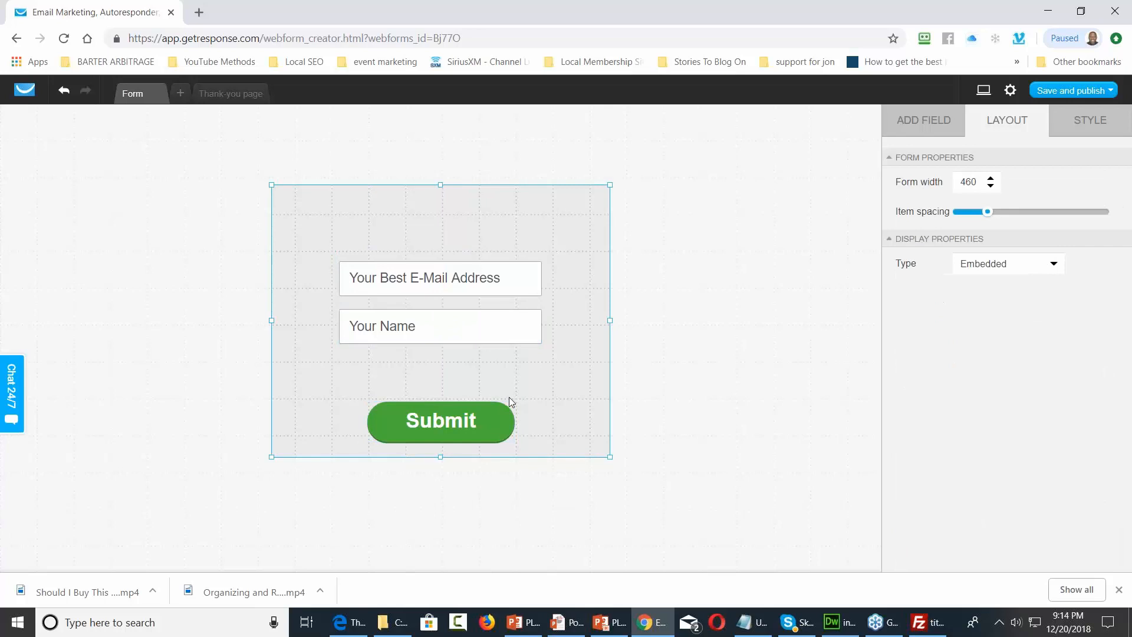
pyautogui.moveTo(440, 184); pyautogui.dragTo(440, 216)
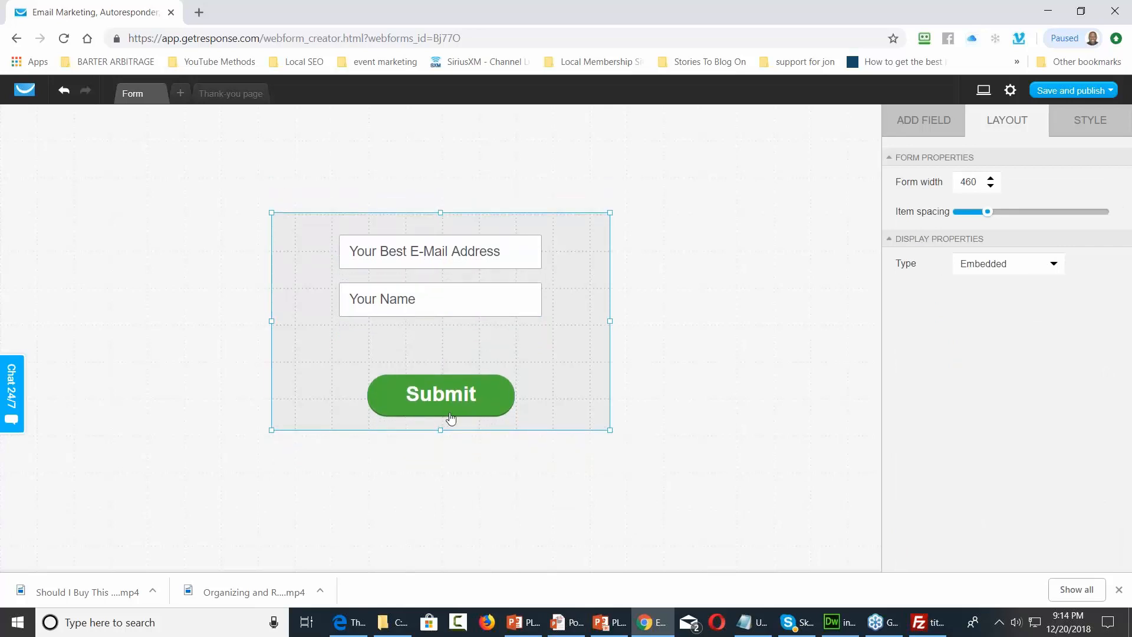
pyautogui.moveTo(439, 429); pyautogui.dragTo(438, 356)
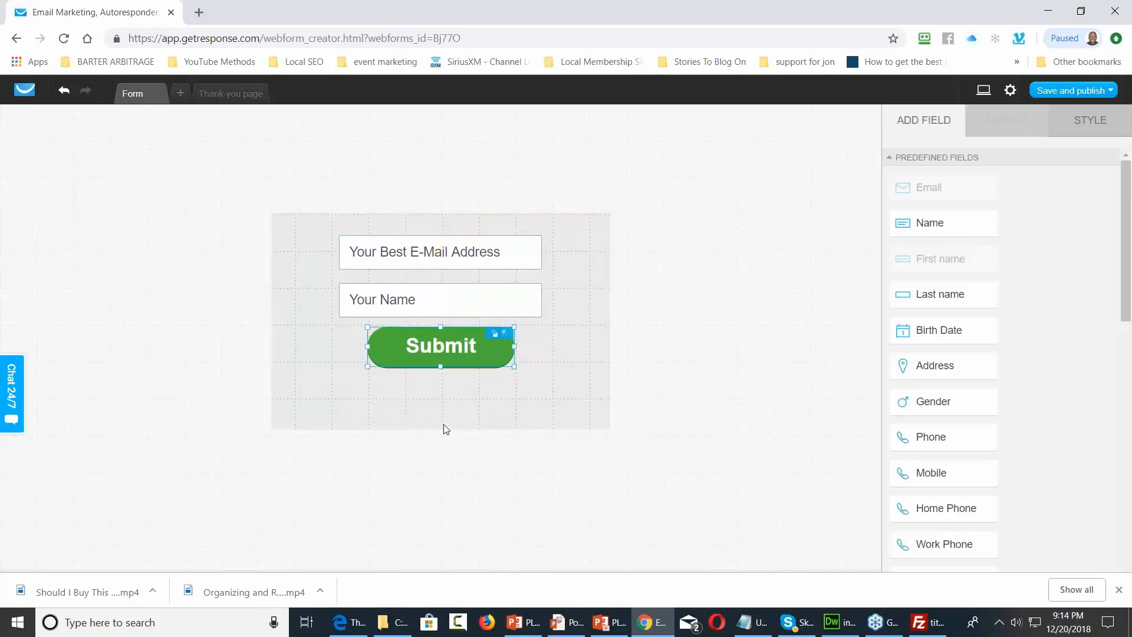
pyautogui.click(443, 425)
pyautogui.moveTo(442, 430); pyautogui.dragTo(446, 408)
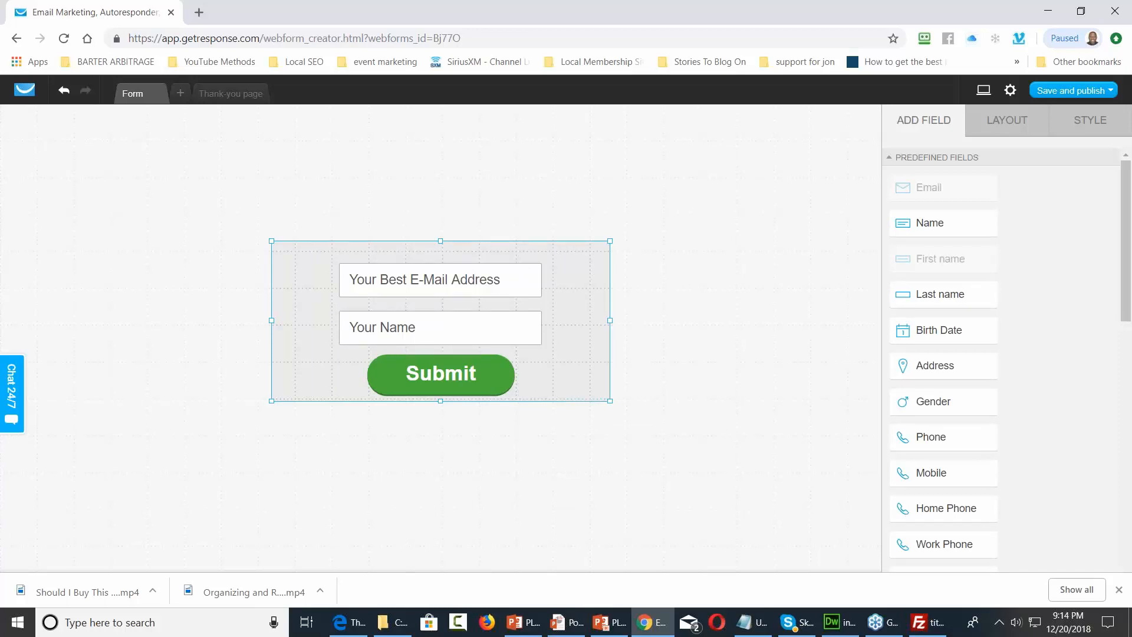
# Widen the form to 540px, stretch both fields across it, and re-centre Submit
pyautogui.moveTo(609, 320); pyautogui.dragTo(680, 320)
pyautogui.click(419, 286)
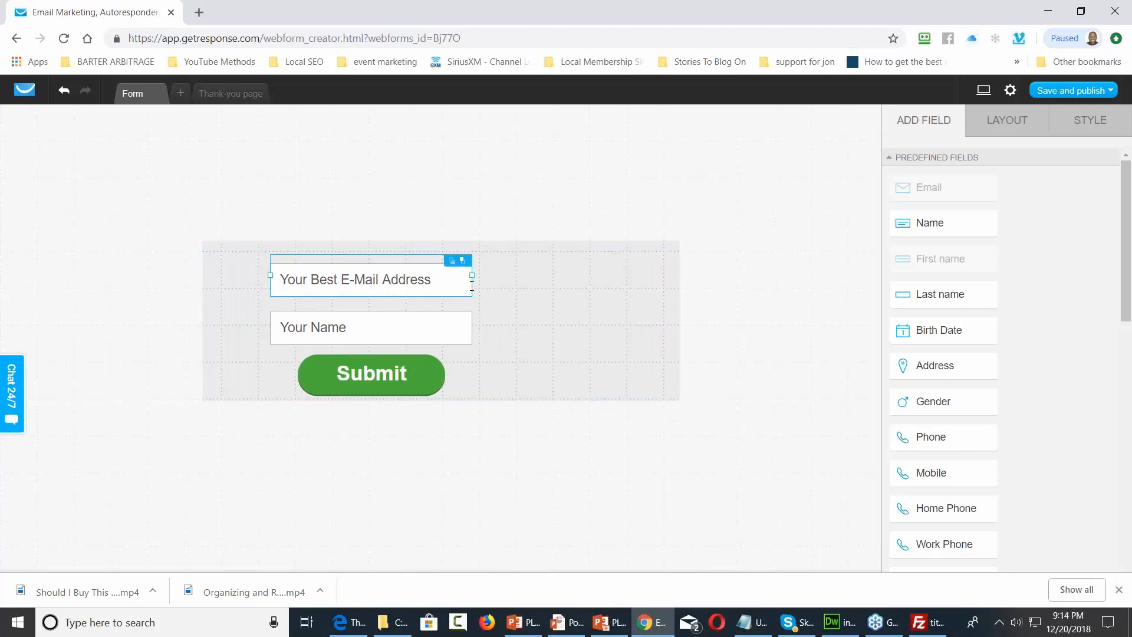
pyautogui.moveTo(472, 276); pyautogui.dragTo(637, 277)
pyautogui.click(456, 324)
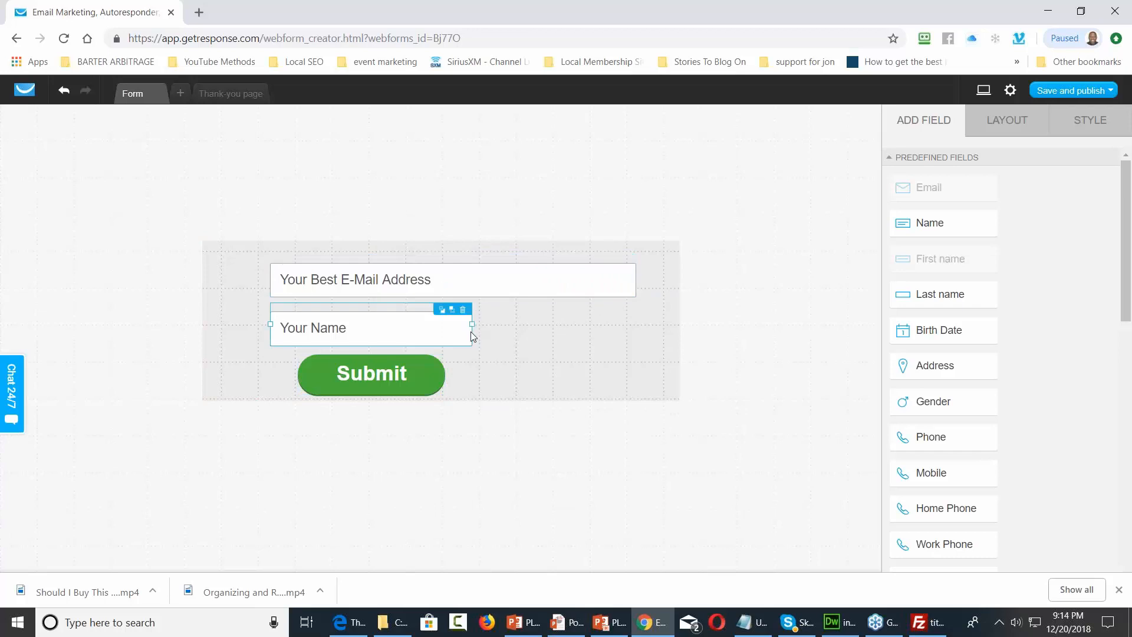
pyautogui.moveTo(472, 324); pyautogui.dragTo(635, 321)
pyautogui.moveTo(340, 376); pyautogui.dragTo(406, 374)
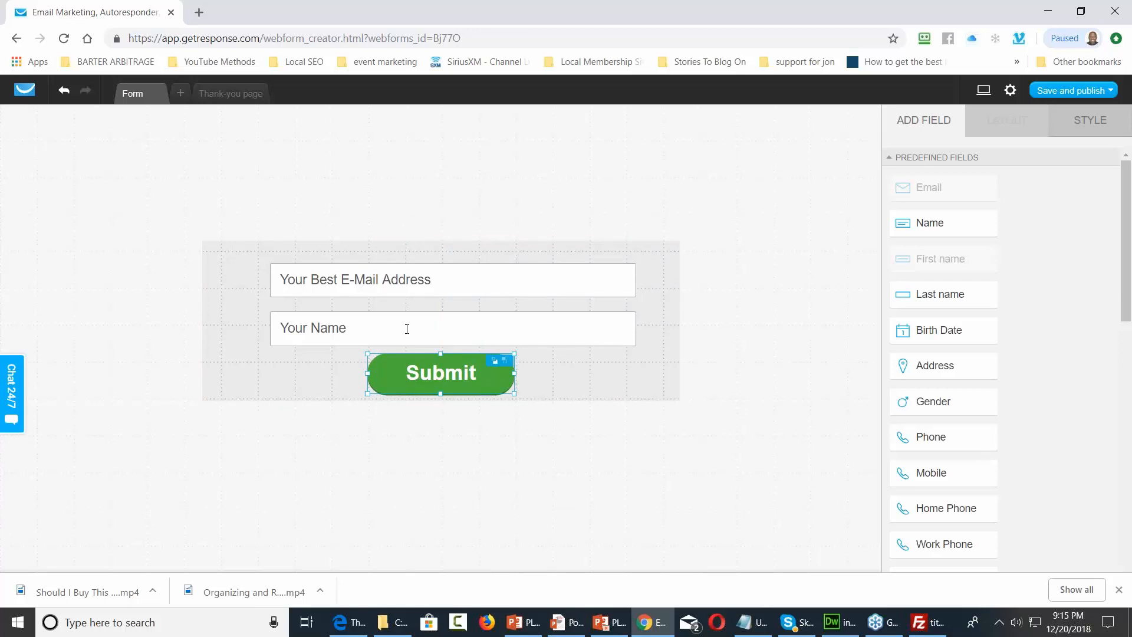
# Choose Save and publish from the form's save options
pyautogui.click(1109, 90)
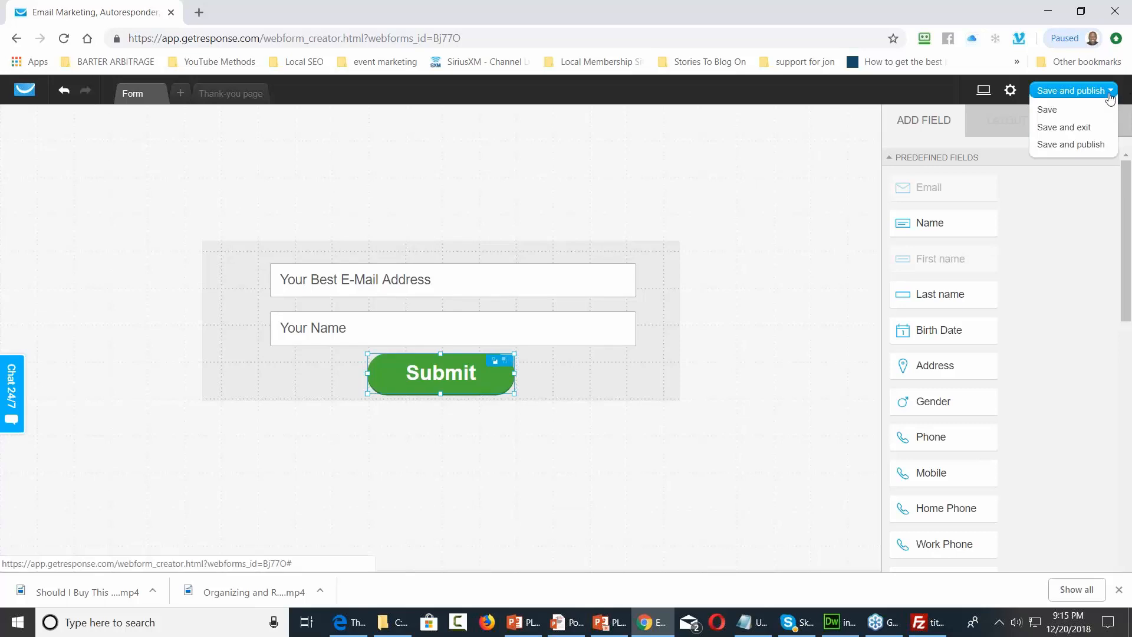
pyautogui.click(1072, 145)
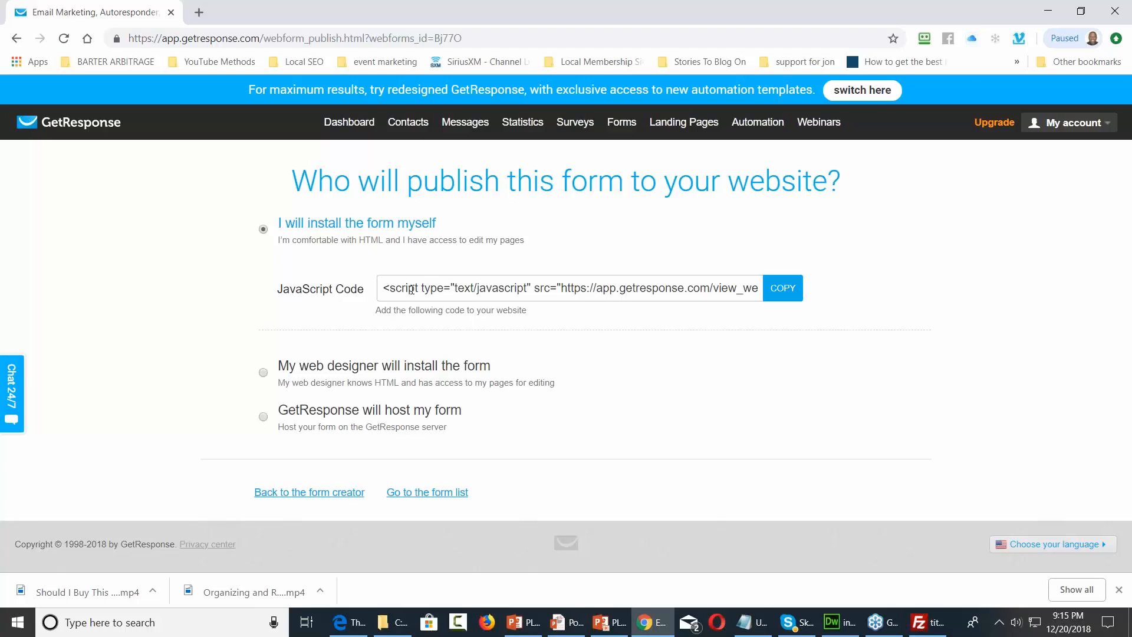
# Copy the form's JavaScript embed code and bring Dreamweaver back to the front
pyautogui.click(774, 295)
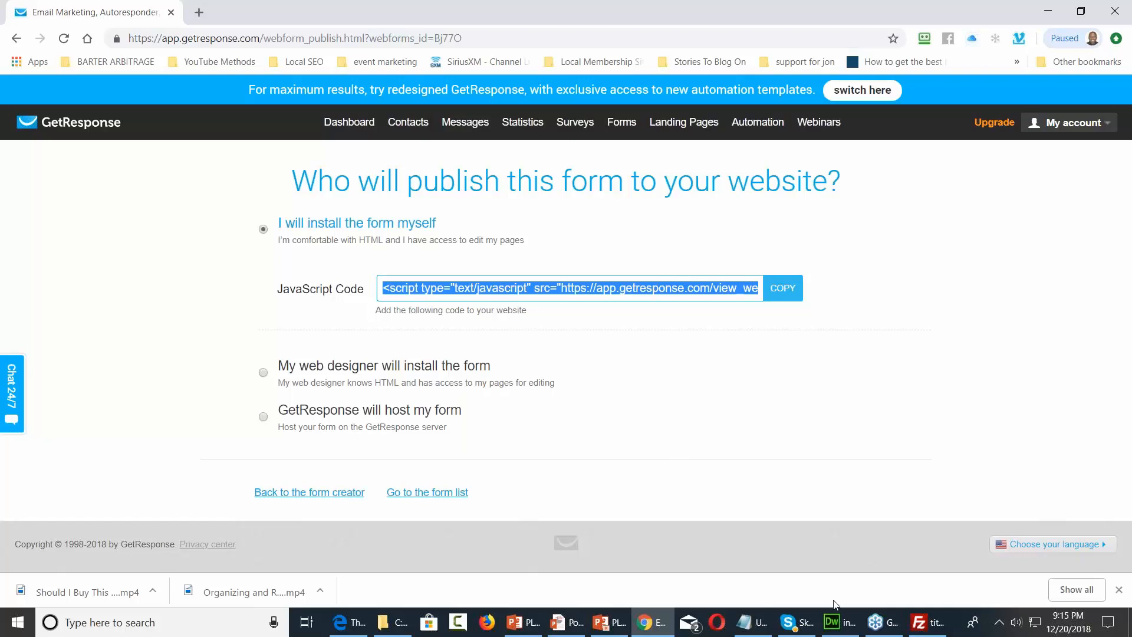
pyautogui.click(833, 623)
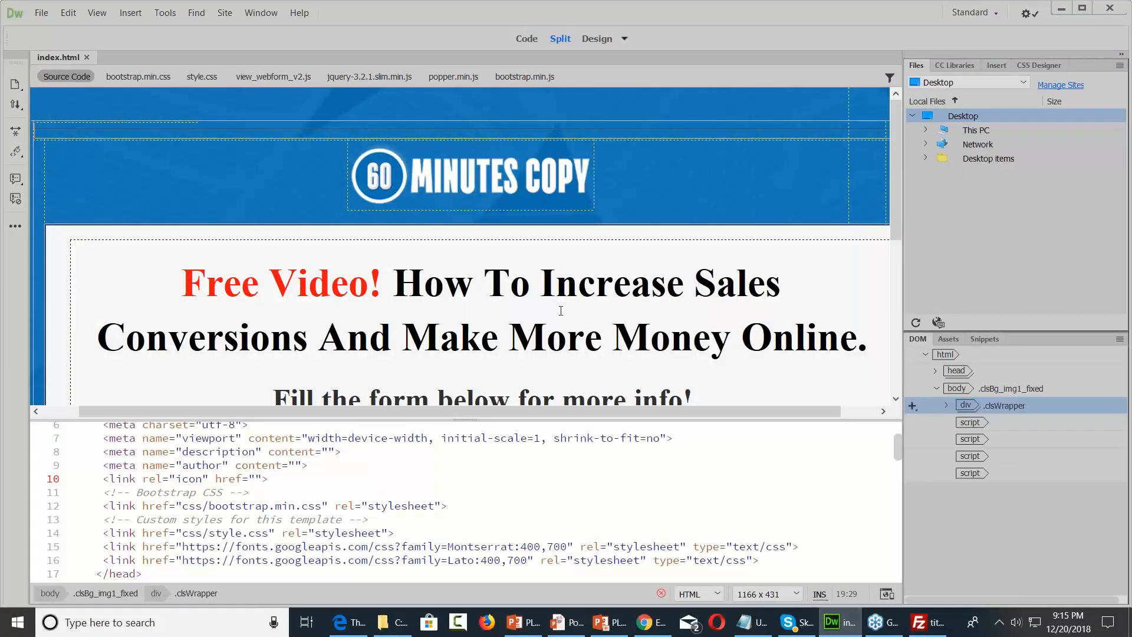
# Select the squeeze page's sign-up form in Design view to locate its code
pyautogui.click(568, 334)
pyautogui.scroll(-2, 561, 311)
pyautogui.scroll(-4, 561, 311)
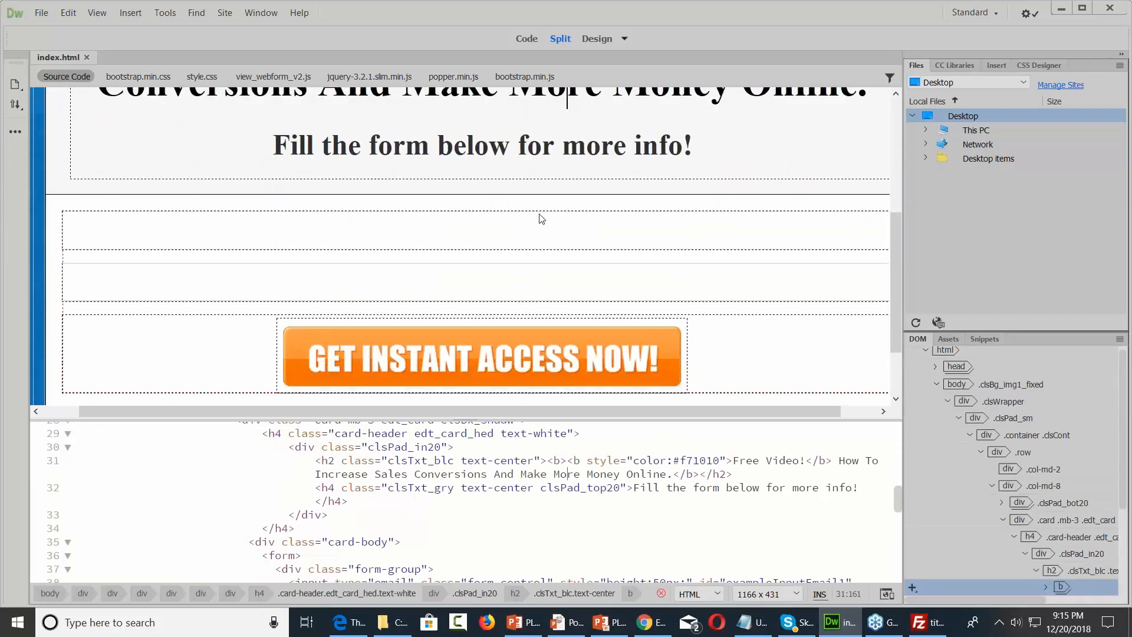
pyautogui.click(541, 219)
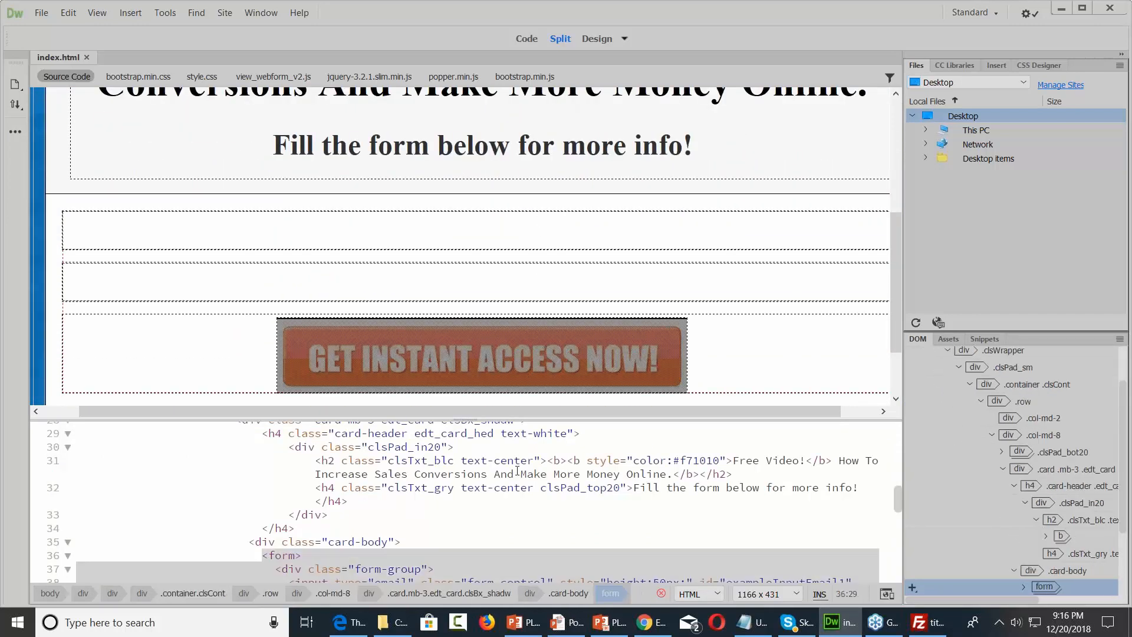
pyautogui.scroll(2, 513, 481)
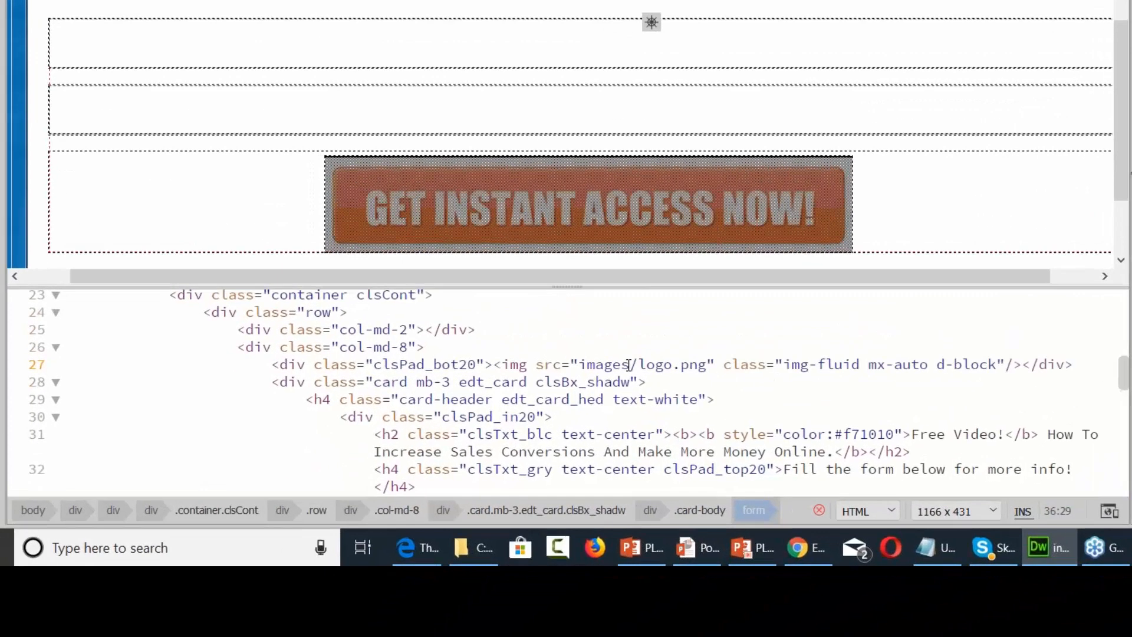
pyautogui.scroll(-2, 657, 336)
pyautogui.scroll(-2, 658, 336)
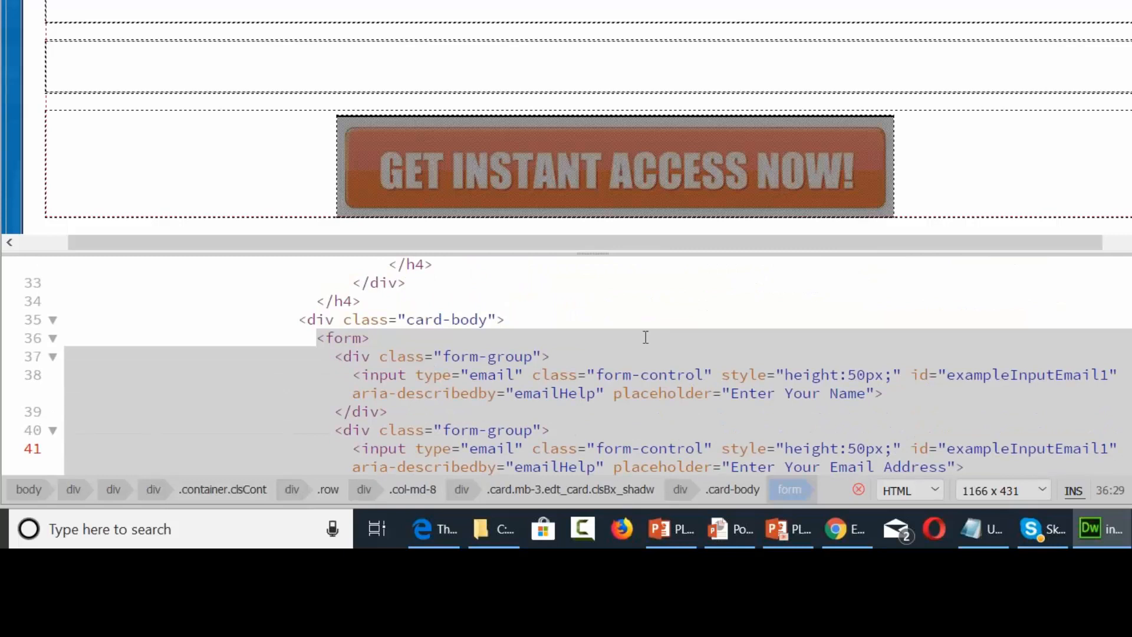
pyautogui.scroll(-4, 645, 337)
pyautogui.scroll(2, 646, 337)
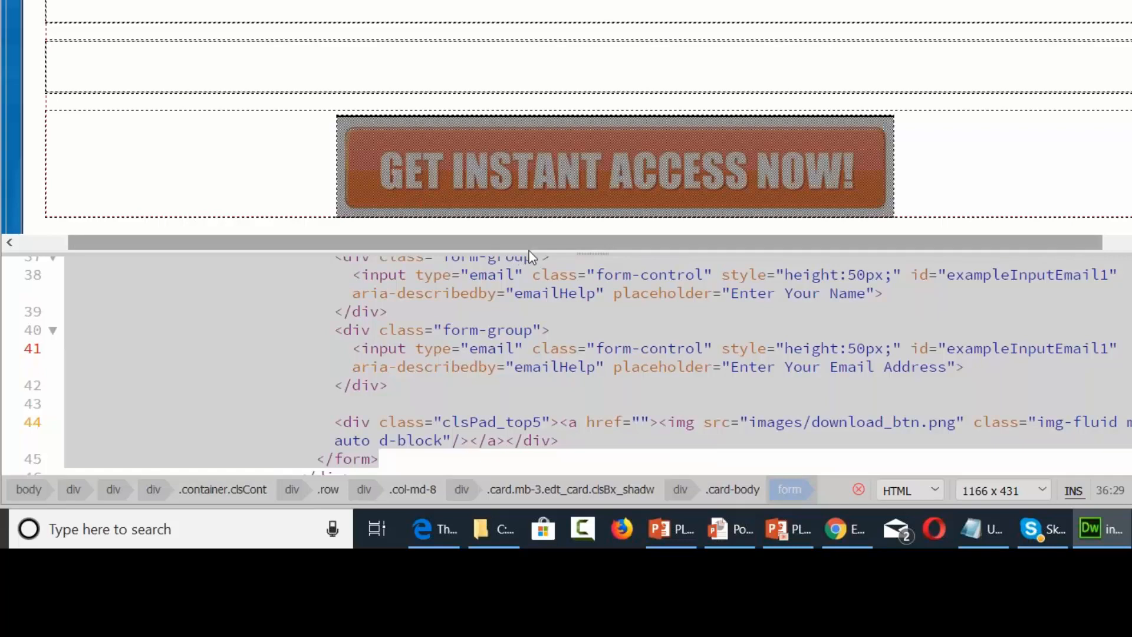
# Replace the <form>…</form> code block with the pasted GetResponse script
pyautogui.moveTo(528, 253); pyautogui.dragTo(528, 169)
pyautogui.click(415, 268)
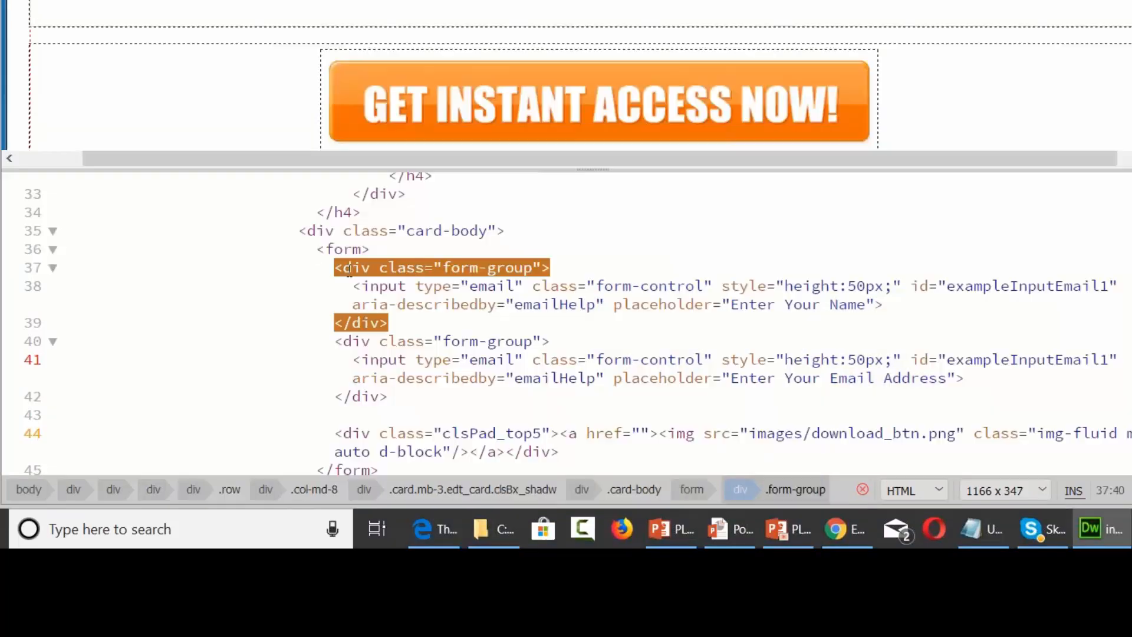
pyautogui.moveTo(316, 248); pyautogui.dragTo(379, 464)
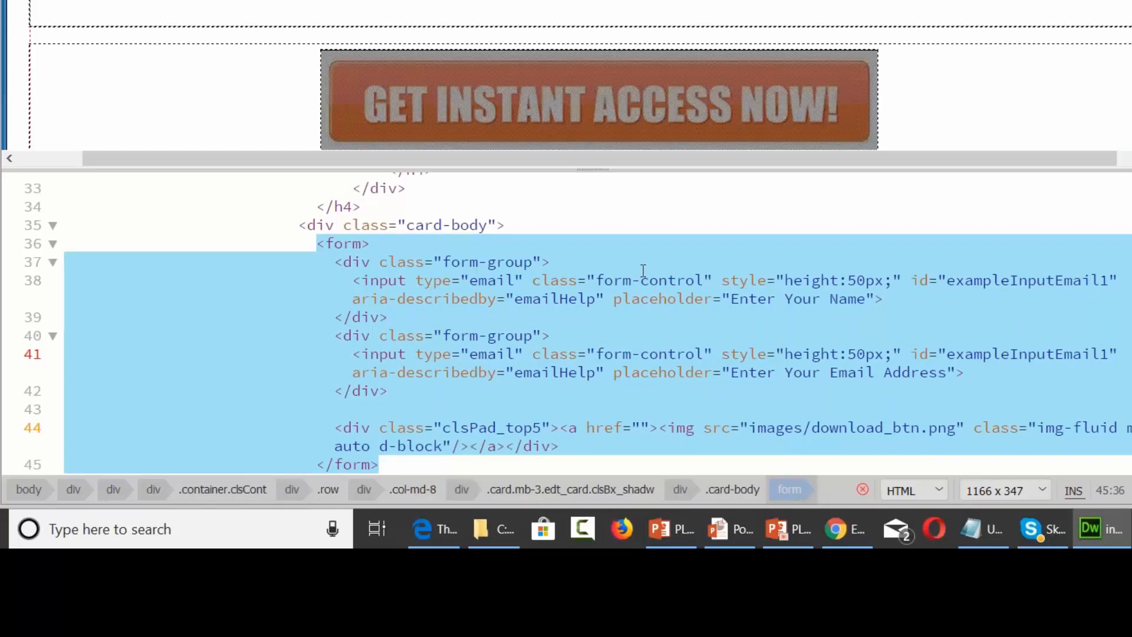
pyautogui.hotkey('ctrl', 'v')
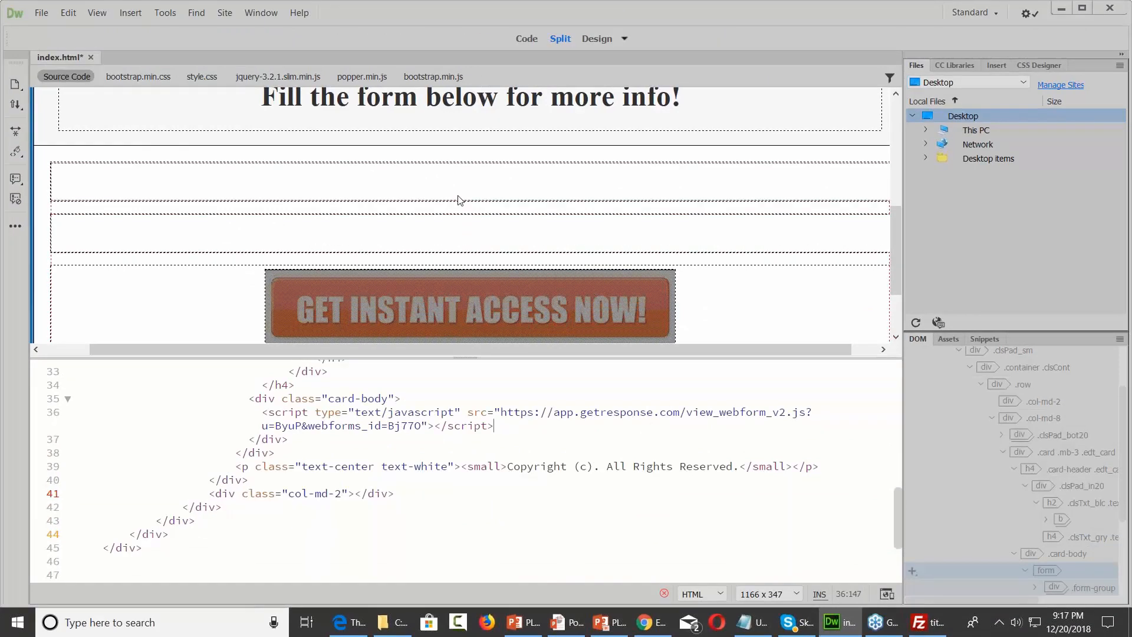
# Save the edited page as 2index.html in the Squeeze_Page folder
pyautogui.click(455, 174)
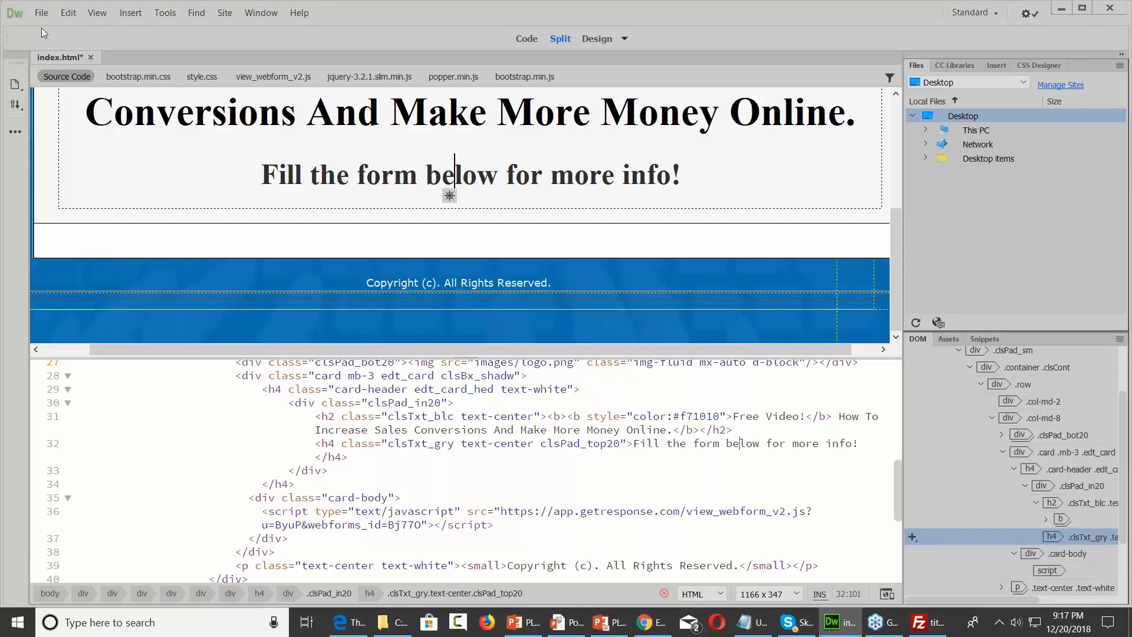
pyautogui.click(42, 12)
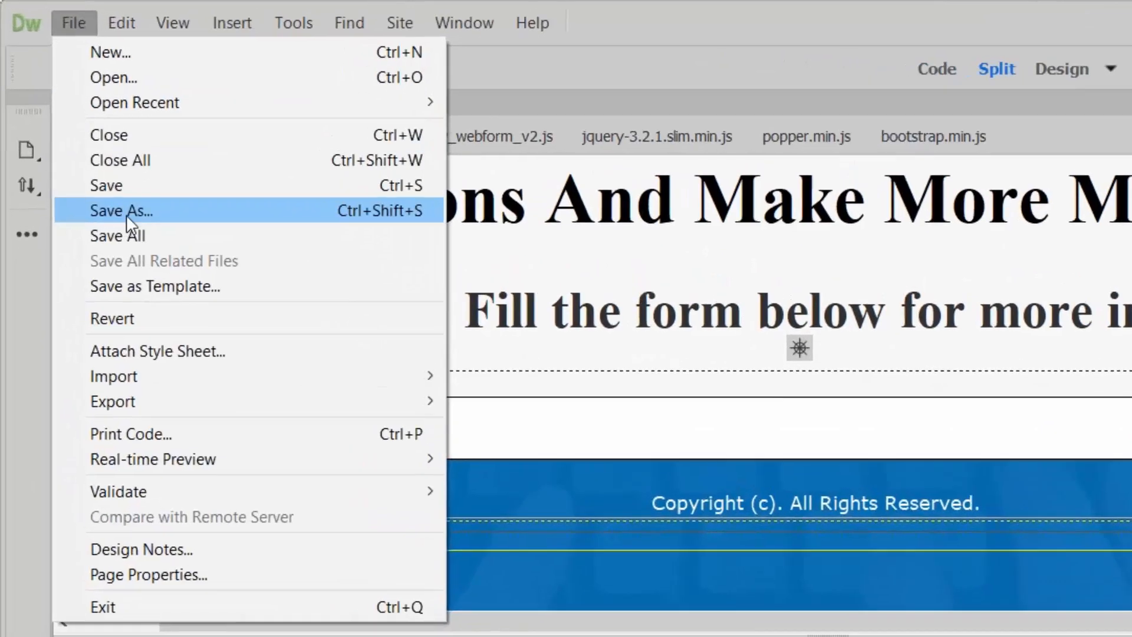
pyautogui.click(127, 218)
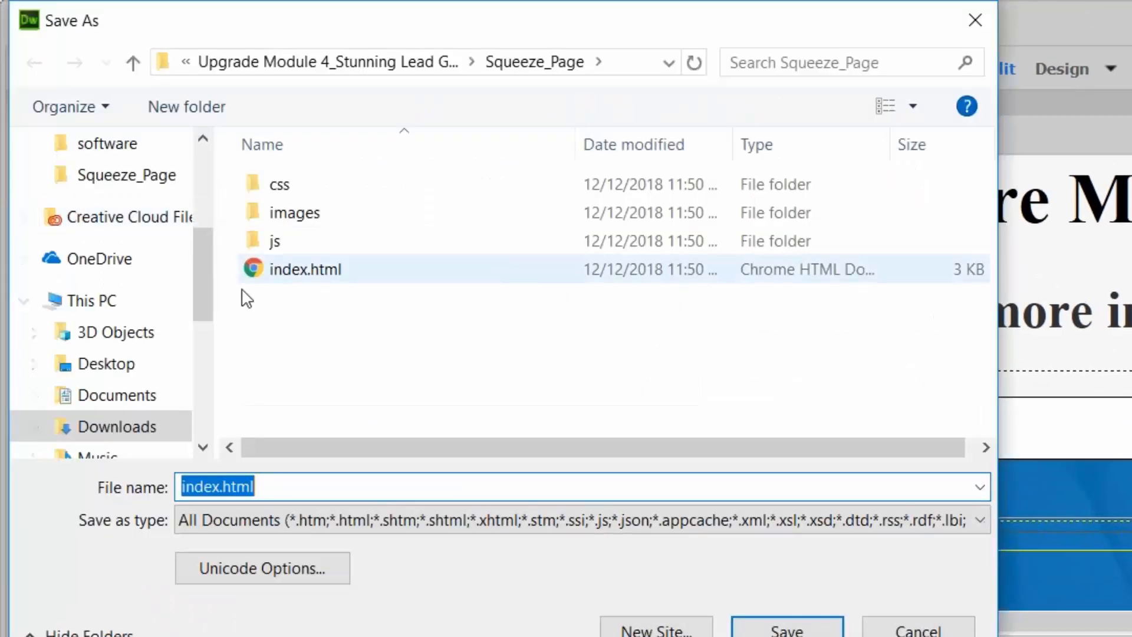
pyautogui.click(180, 486)
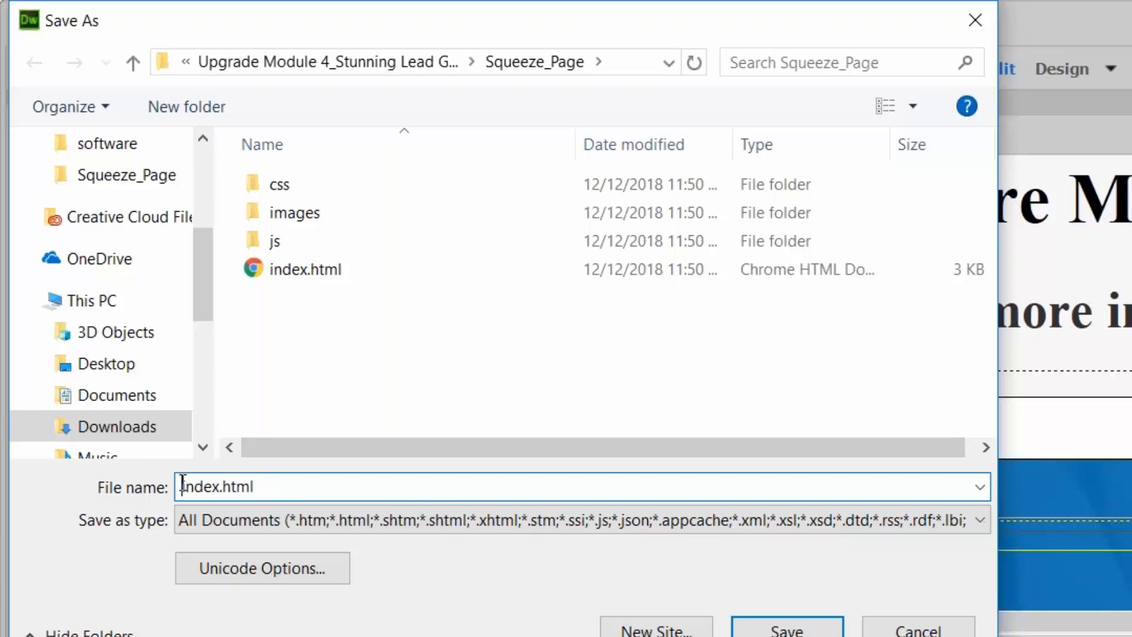
pyautogui.write('2')
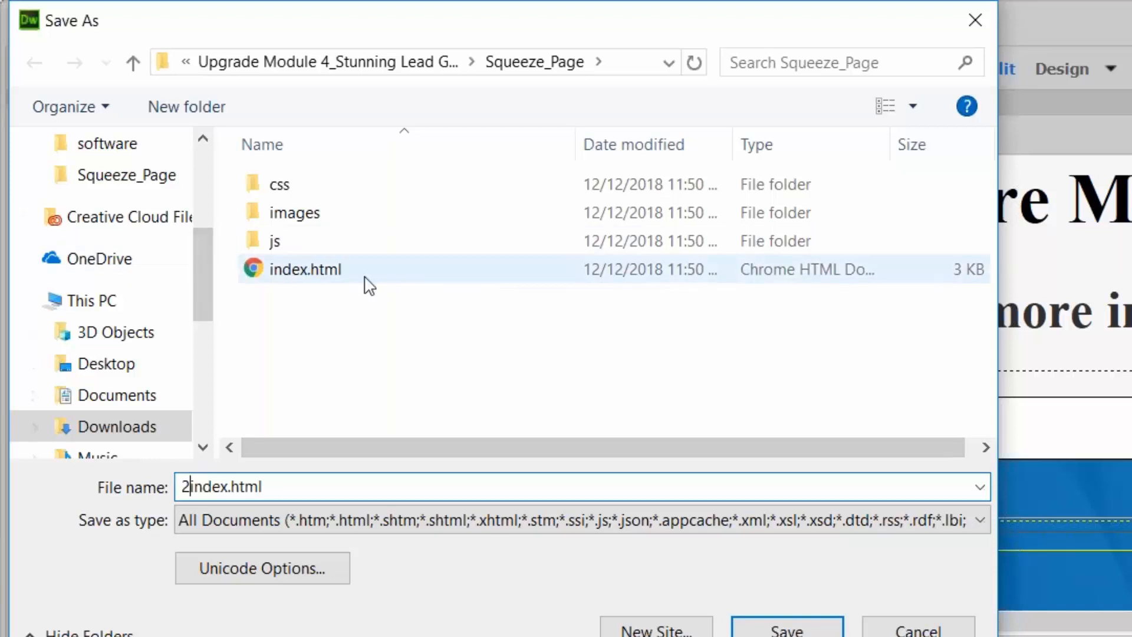
pyautogui.click(787, 629)
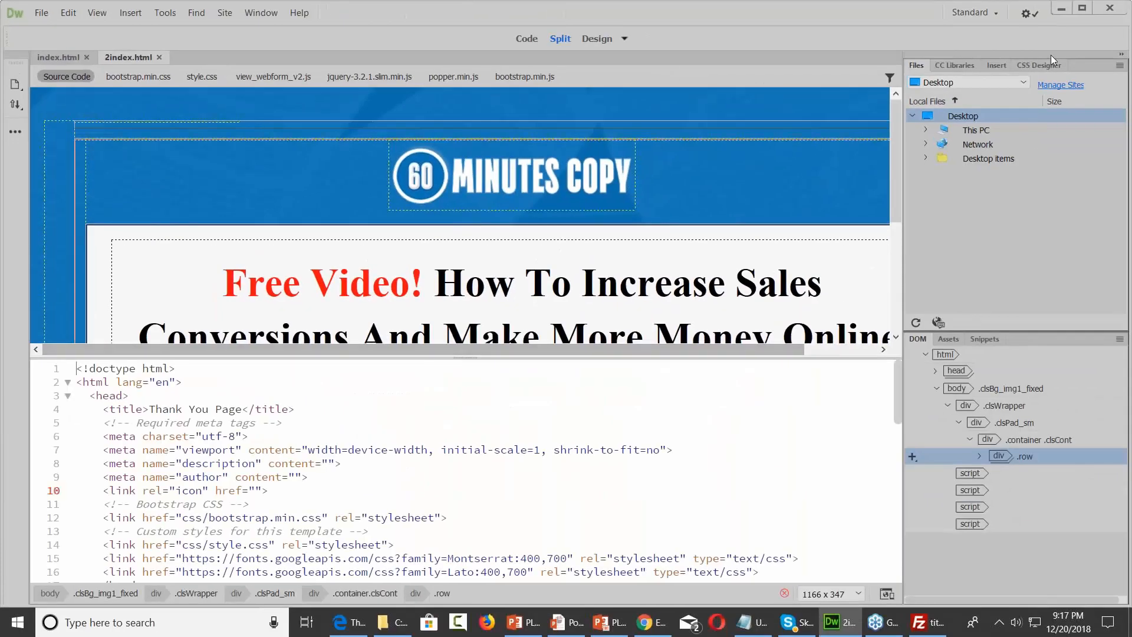
# Open 2index.html from File Explorer in Chrome and scroll to the new form
pyautogui.click(1062, 11)
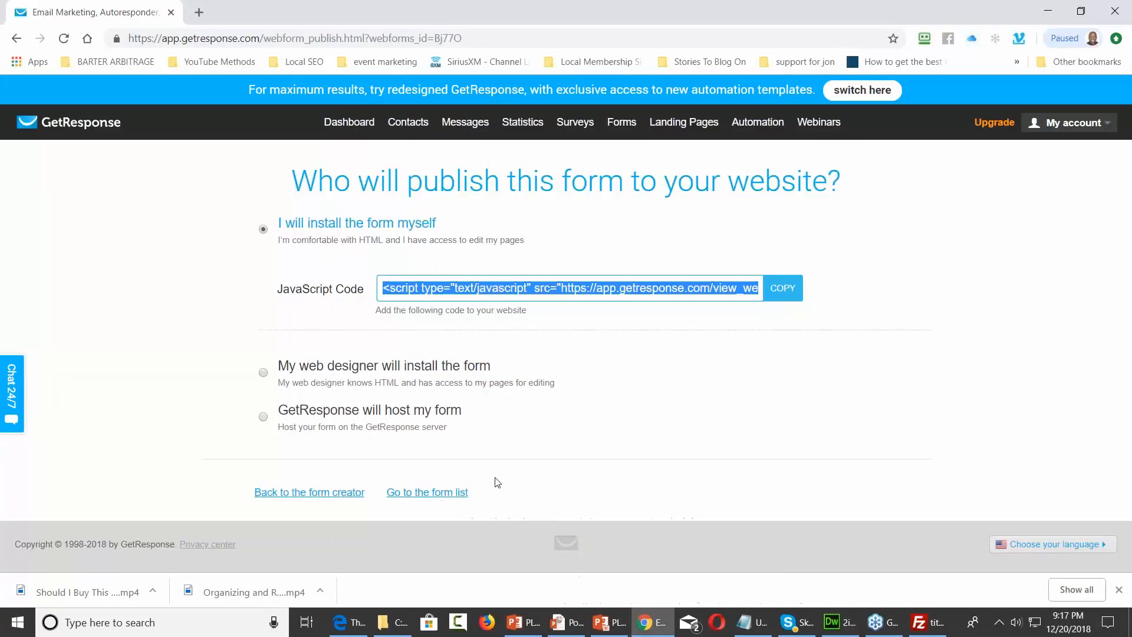
pyautogui.click(402, 623)
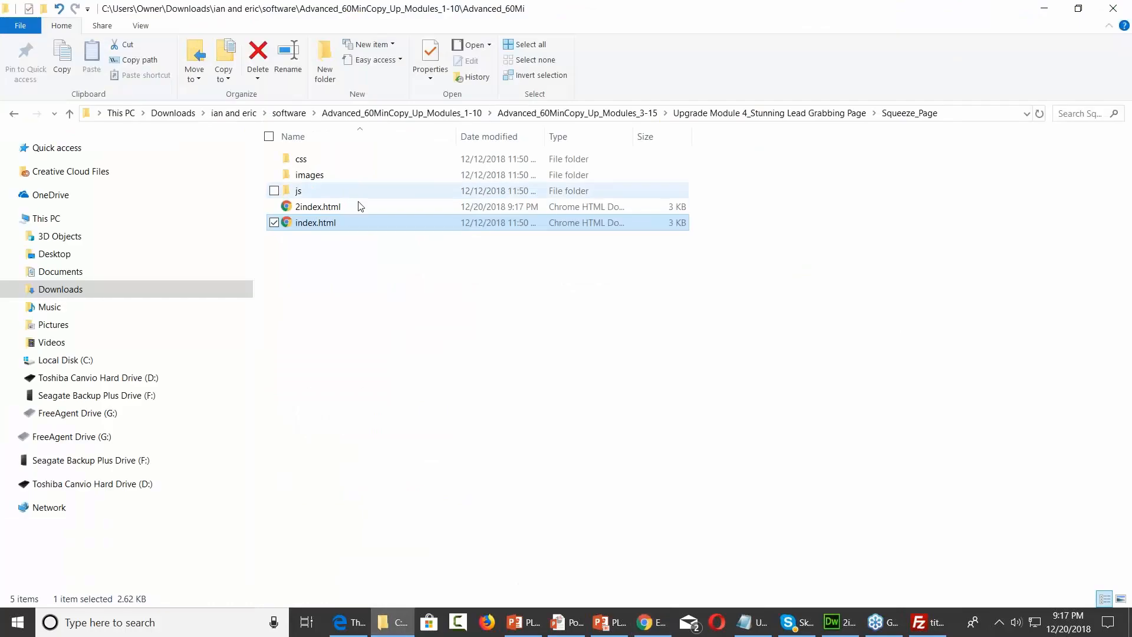
pyautogui.click(343, 208)
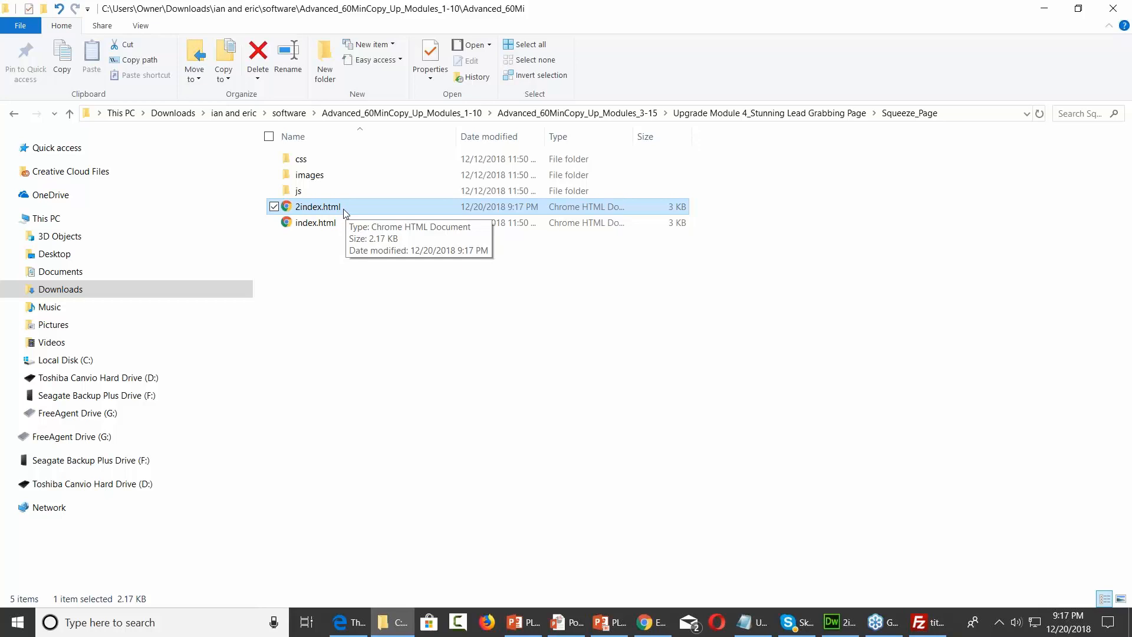
pyautogui.doubleClick(343, 208)
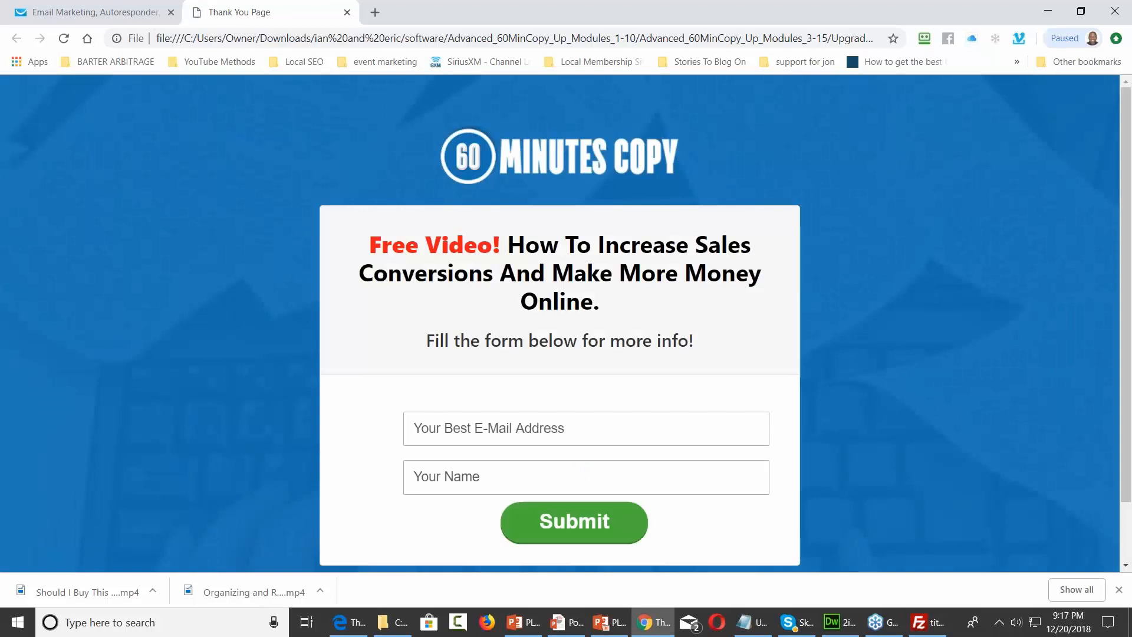
pyautogui.scroll(-1, 833, 222)
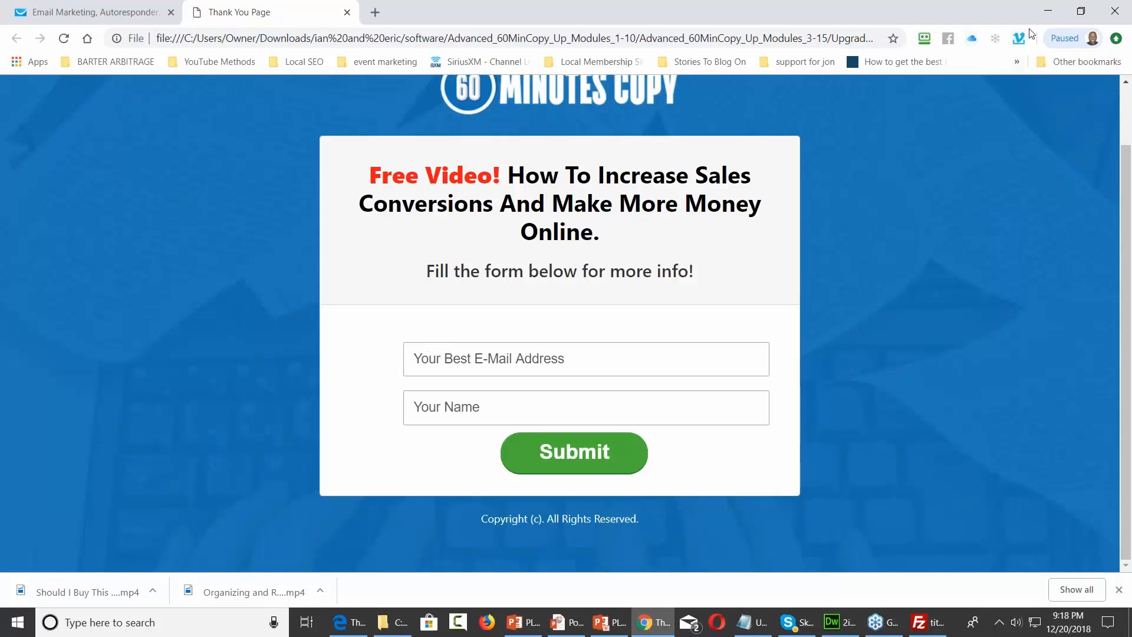
pyautogui.click(1047, 11)
pyautogui.click(1044, 11)
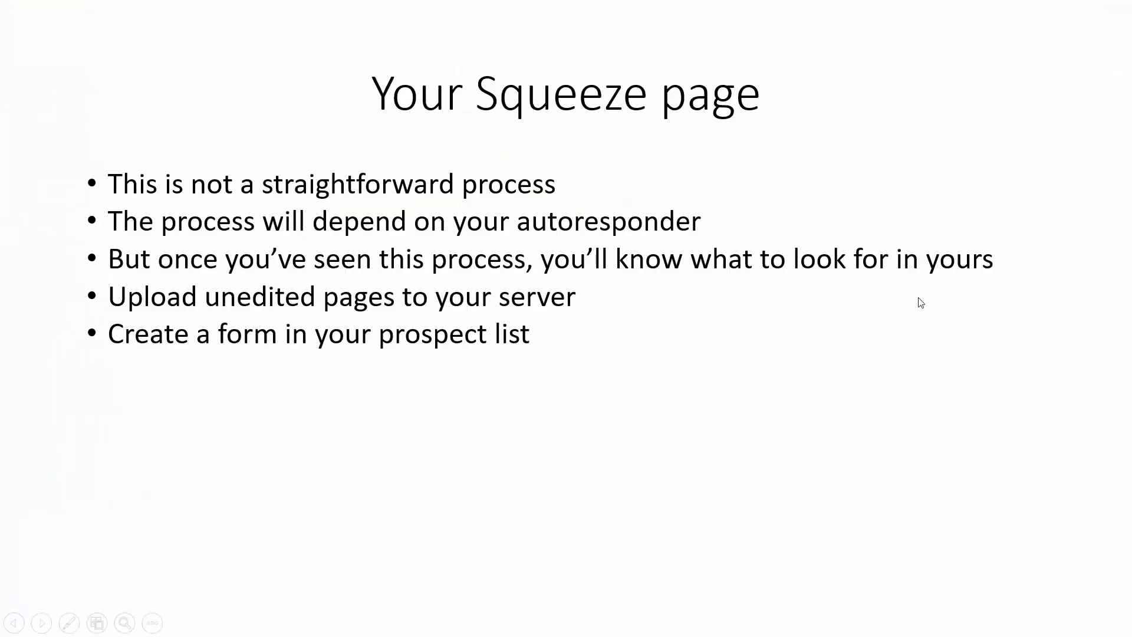
pyautogui.click(1127, 67)
pyautogui.click(643, 623)
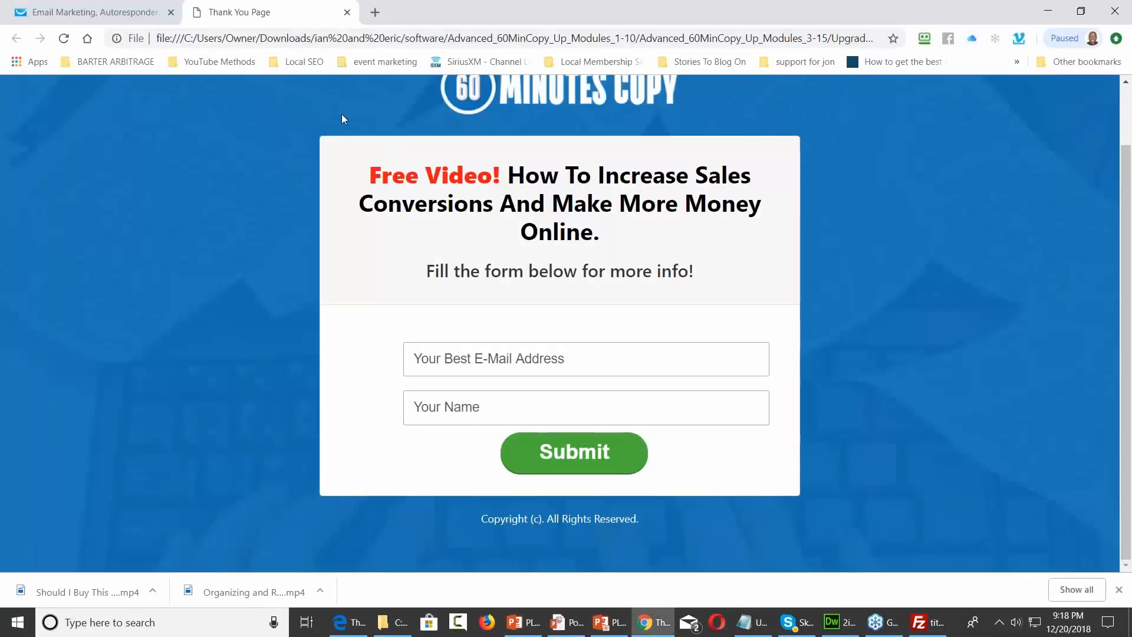
# Back in the form creator, widen the email and Your Name fields to equal width
pyautogui.click(81, 8)
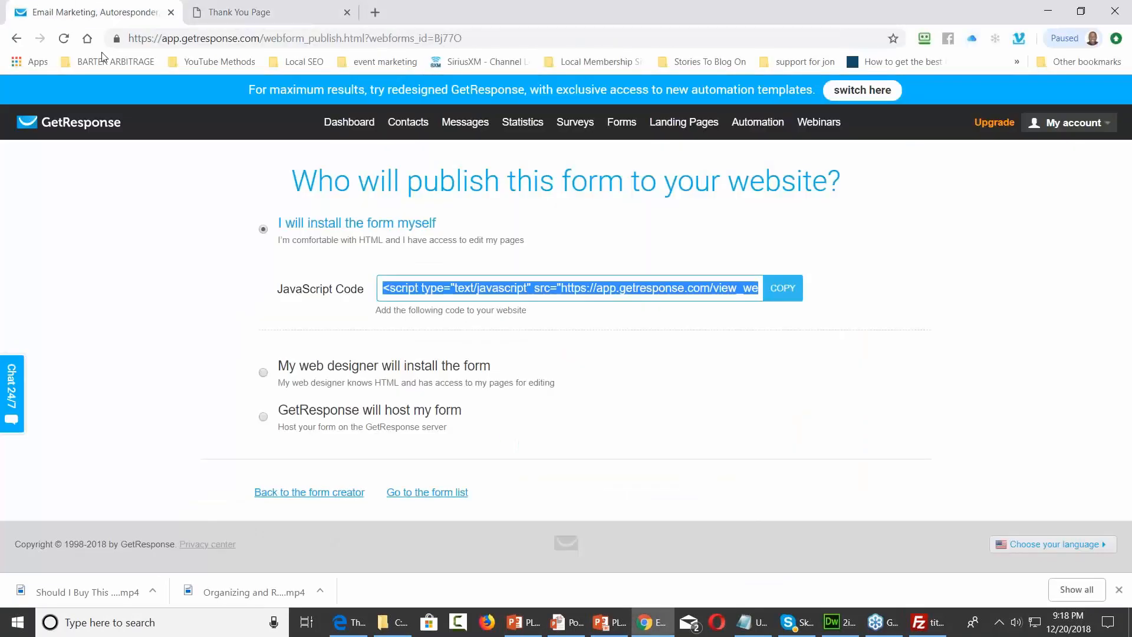
pyautogui.click(337, 493)
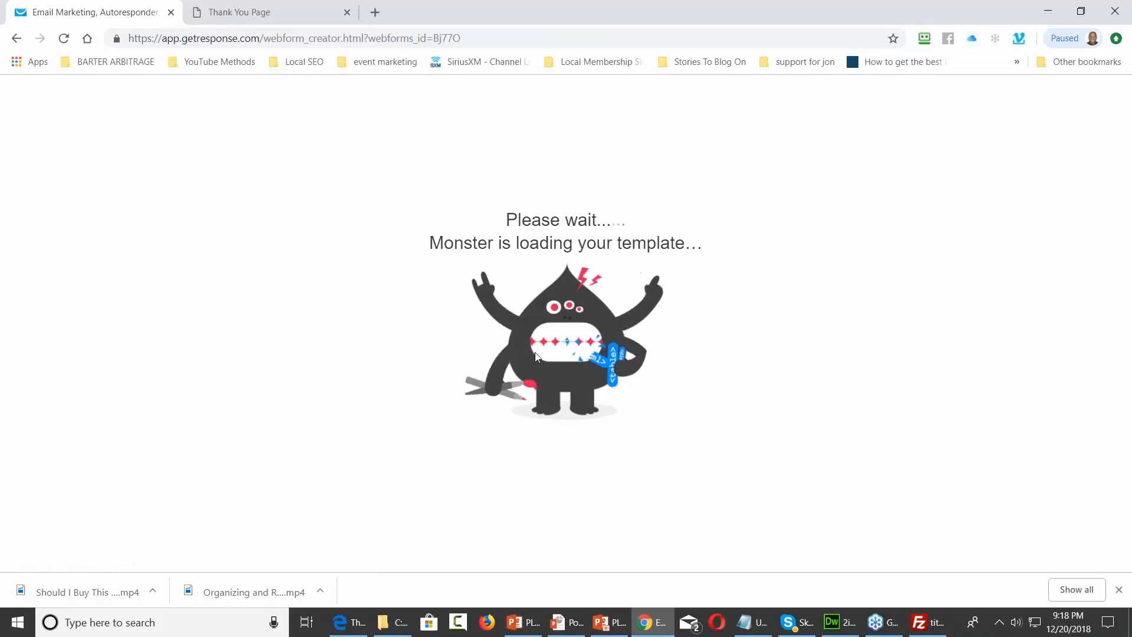
pyautogui.click(493, 268)
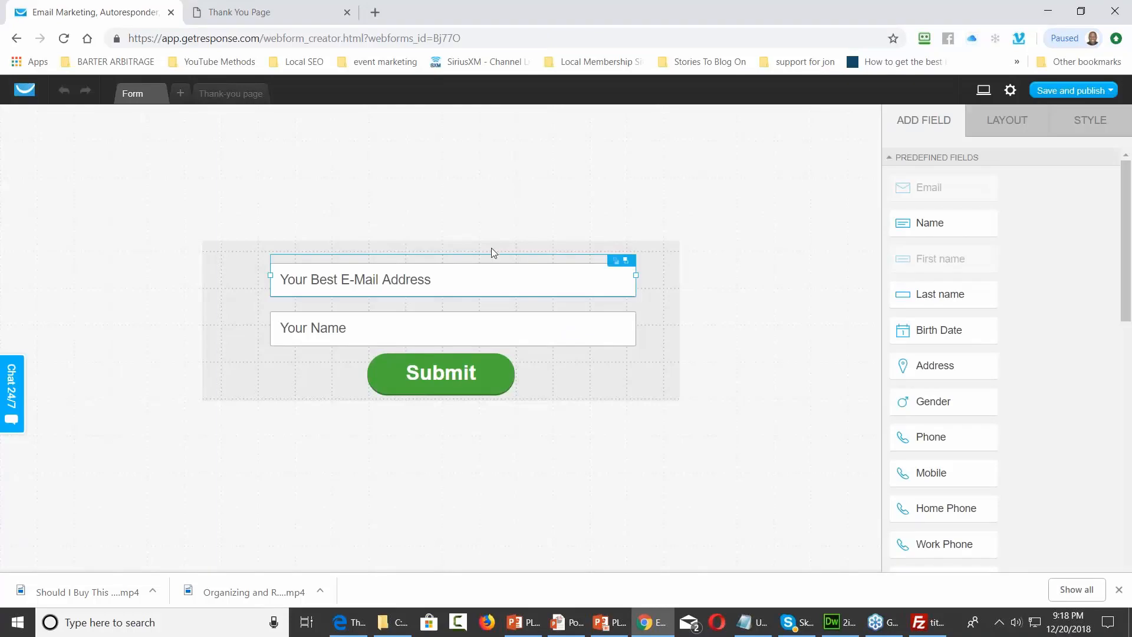
pyautogui.click(460, 244)
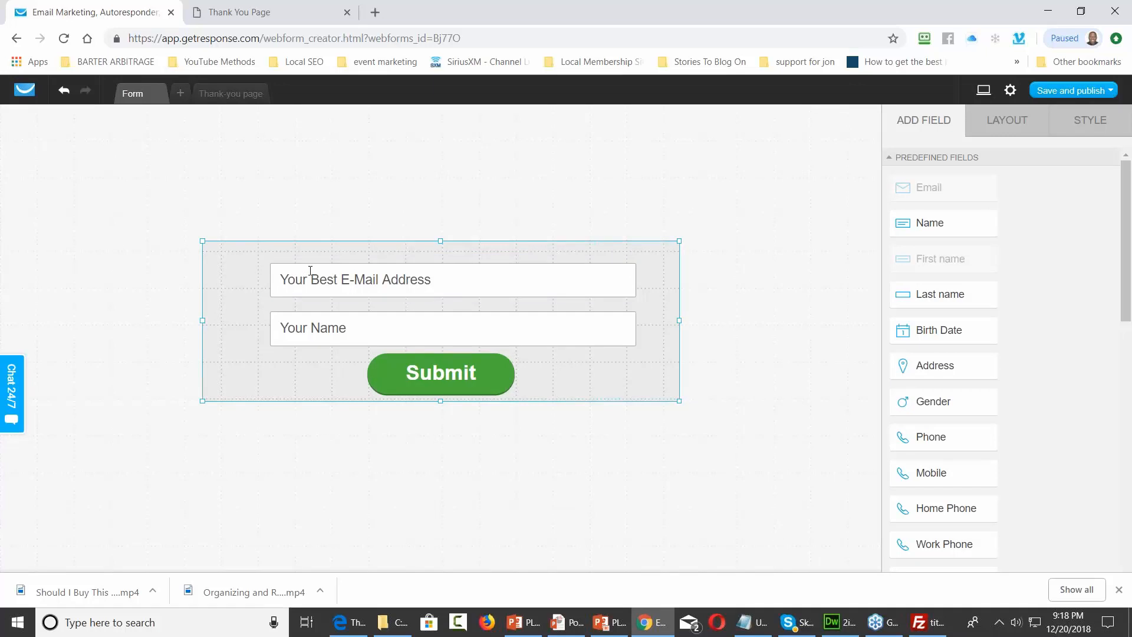
pyautogui.click(272, 281)
pyautogui.moveTo(270, 274); pyautogui.dragTo(224, 276)
pyautogui.moveTo(635, 274); pyautogui.dragTo(667, 278)
pyautogui.moveTo(226, 273); pyautogui.dragTo(227, 274)
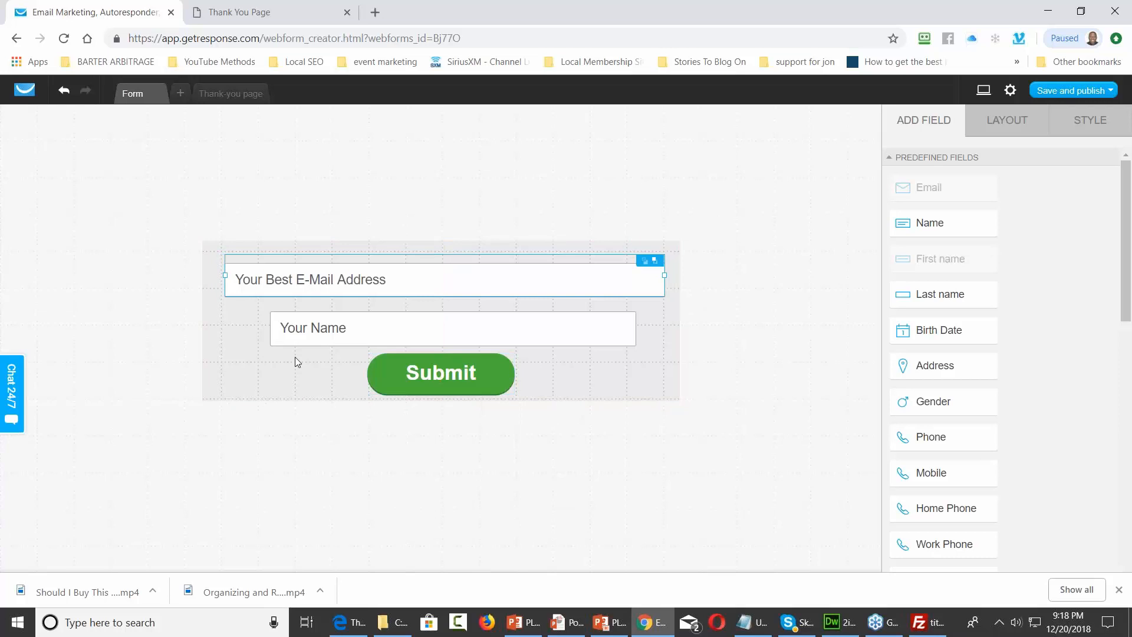
pyautogui.click(274, 331)
pyautogui.moveTo(272, 327); pyautogui.dragTo(227, 323)
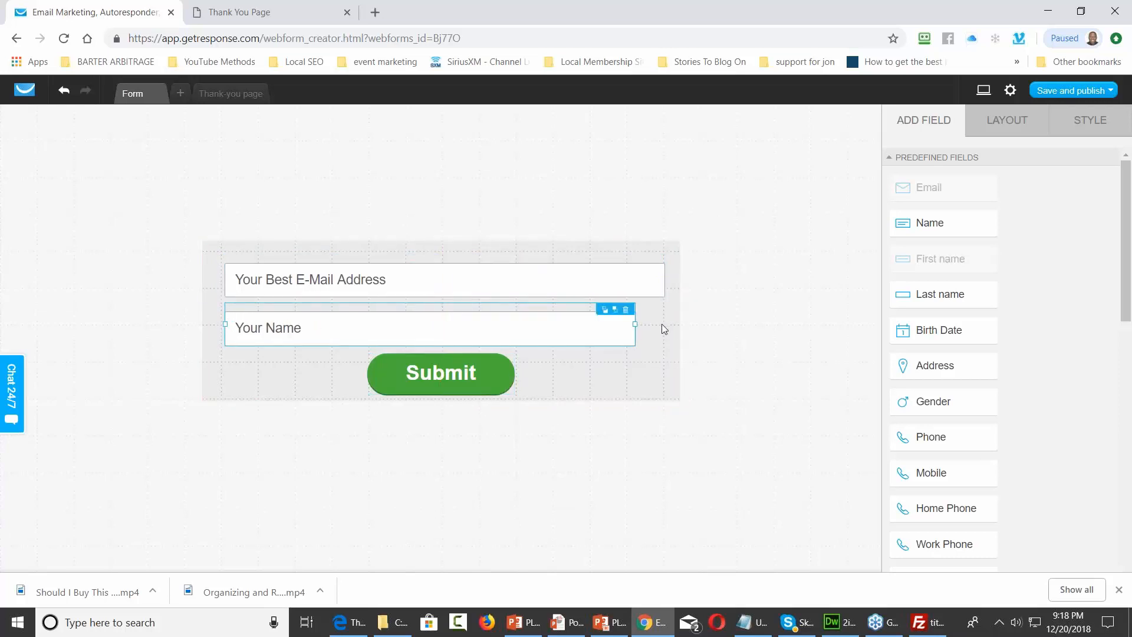
pyautogui.moveTo(635, 324); pyautogui.dragTo(663, 326)
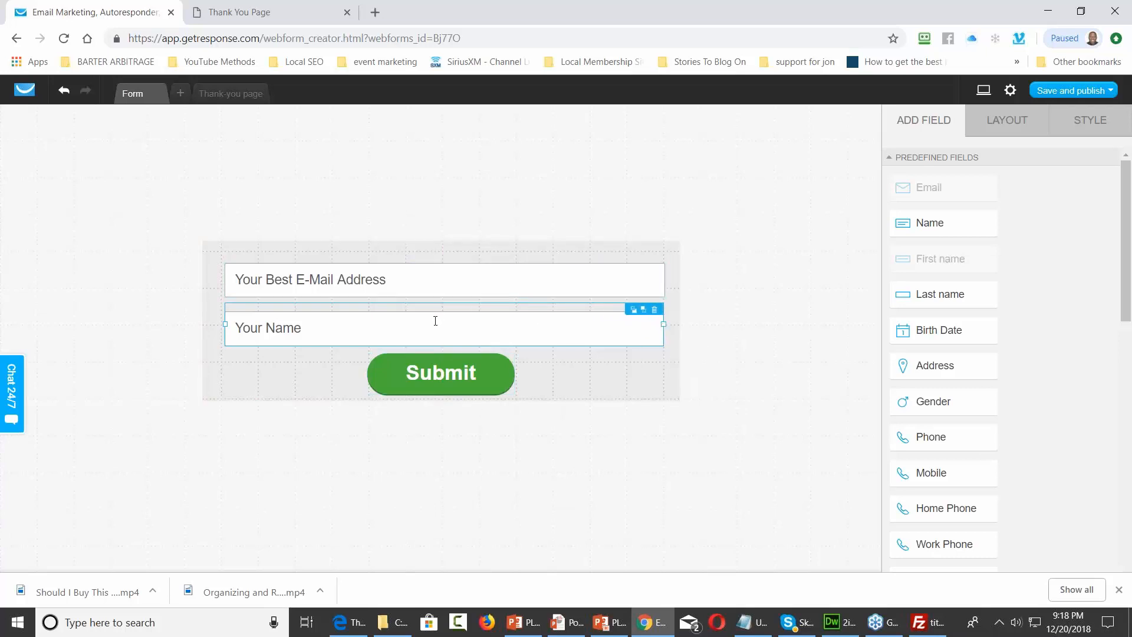
# Shrink the form container to 648 by 193 px around the fields
pyautogui.click(461, 260)
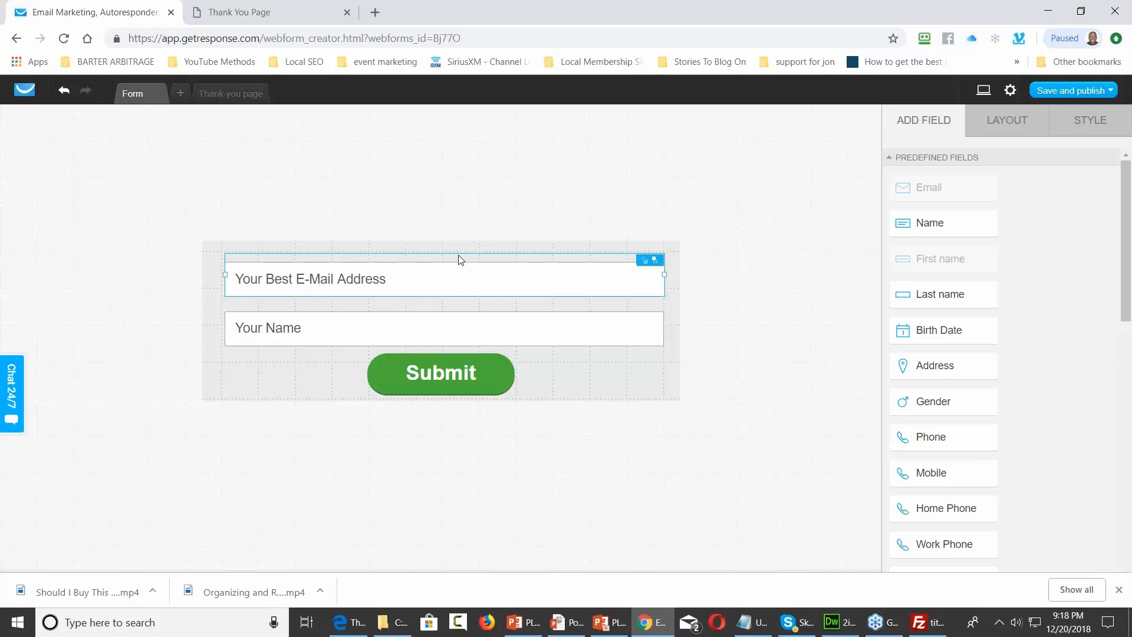
pyautogui.moveTo(461, 267); pyautogui.dragTo(441, 250)
pyautogui.moveTo(440, 392); pyautogui.dragTo(440, 391)
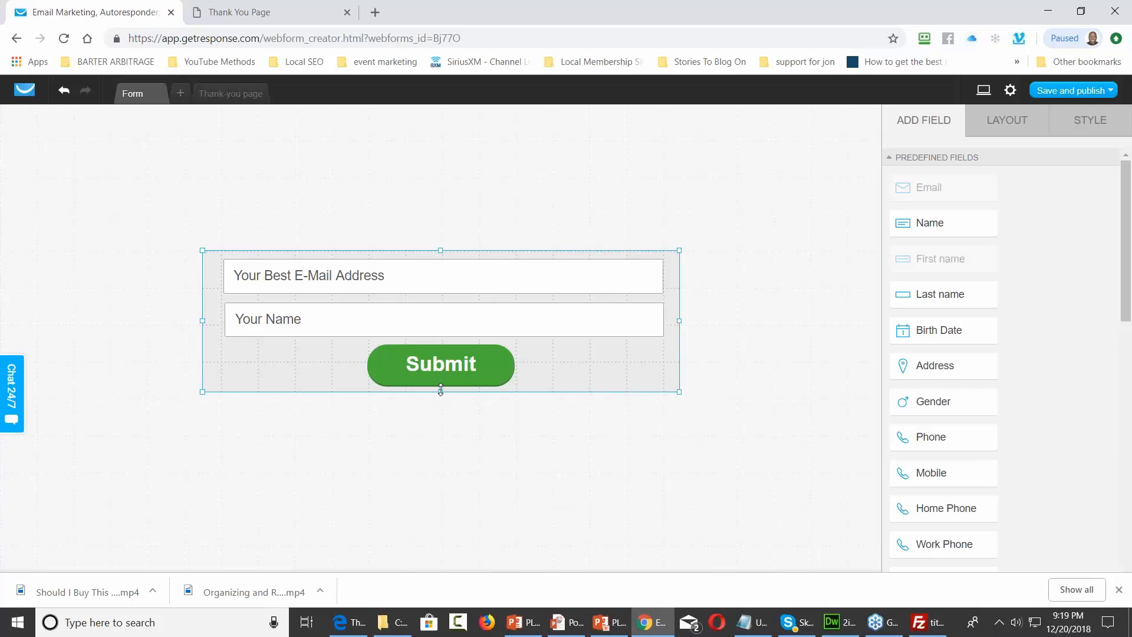
pyautogui.click(1108, 91)
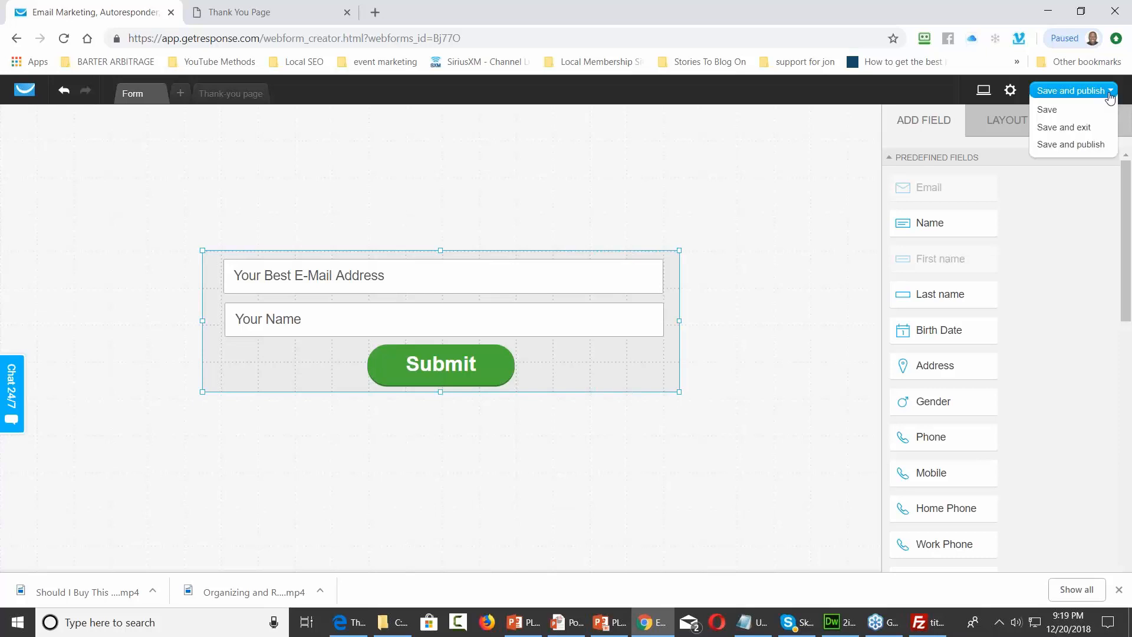
pyautogui.click(1067, 146)
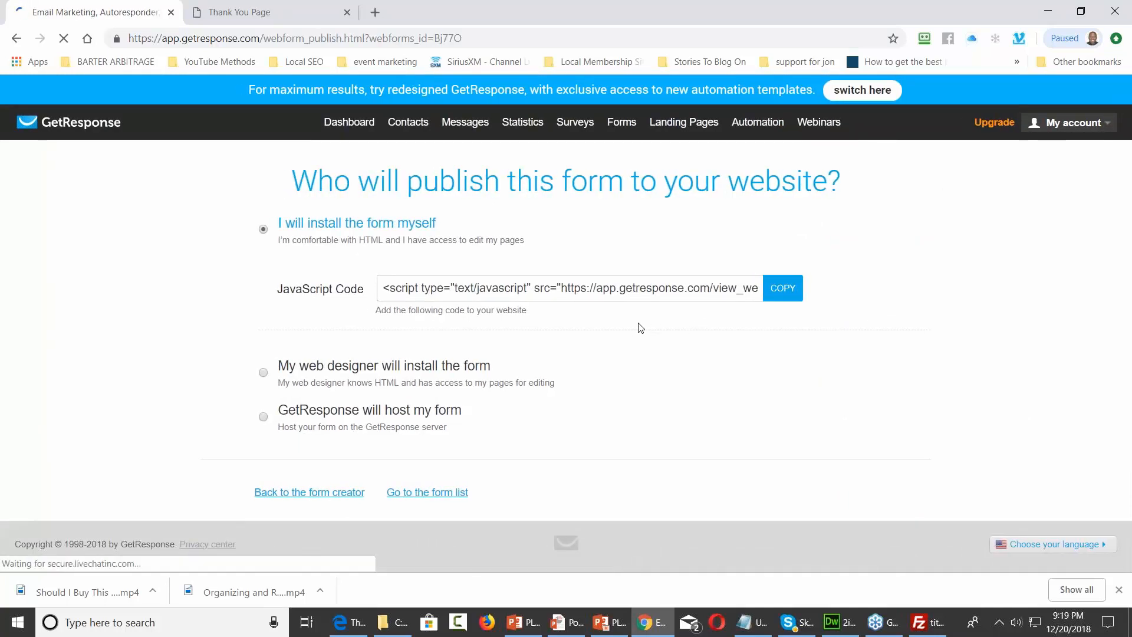
pyautogui.moveTo(393, 624)
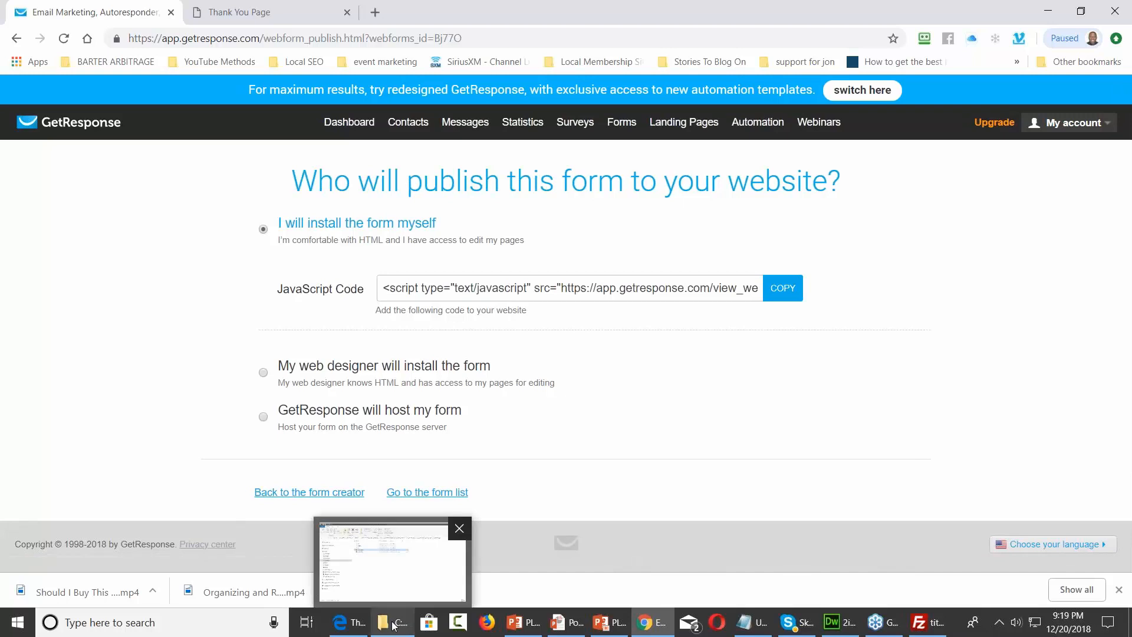
pyautogui.moveTo(398, 595)
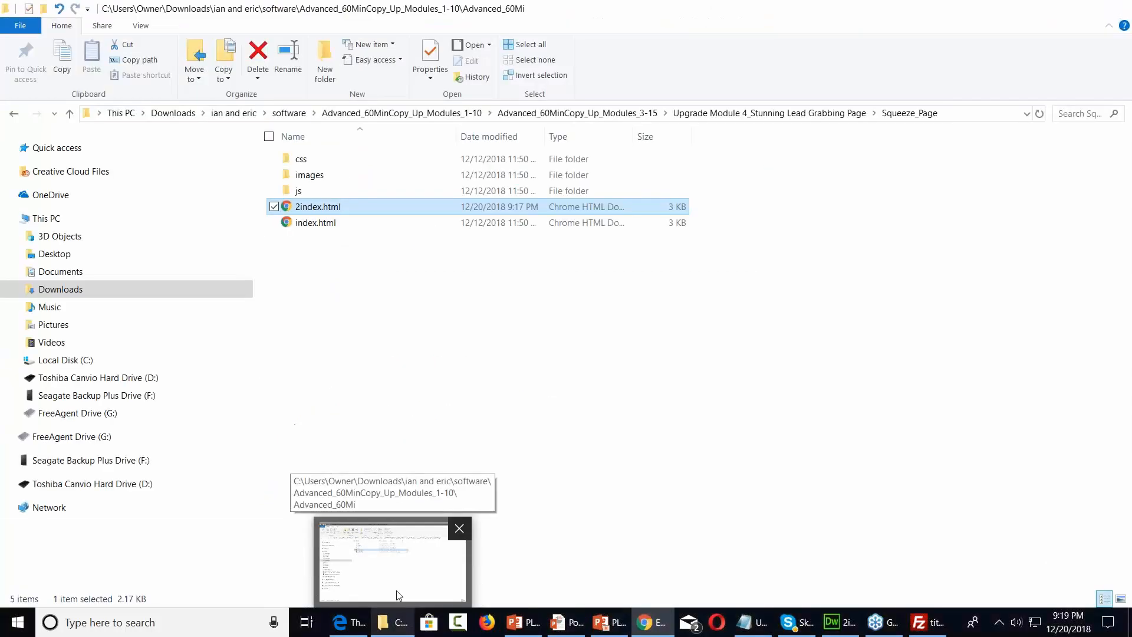
pyautogui.click(398, 595)
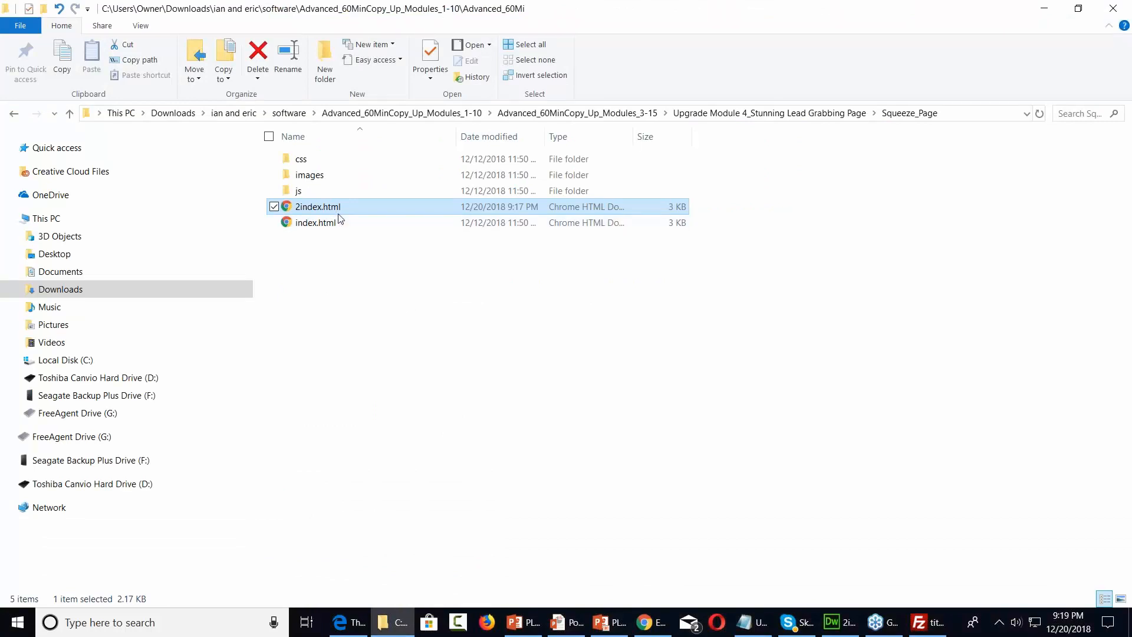
pyautogui.click(644, 623)
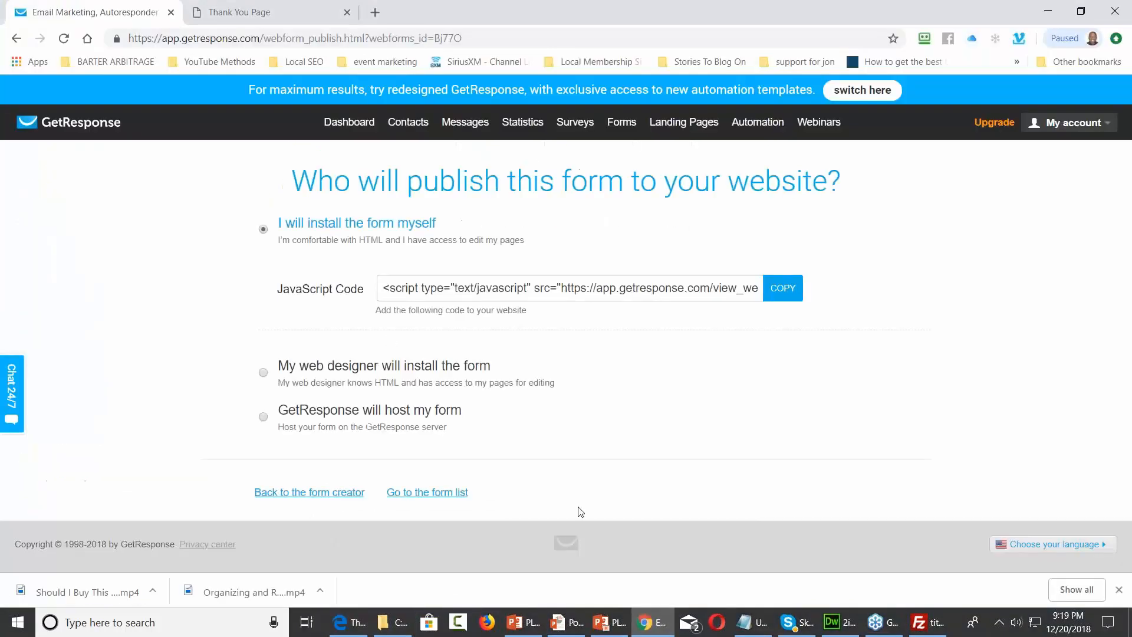
pyautogui.click(278, 11)
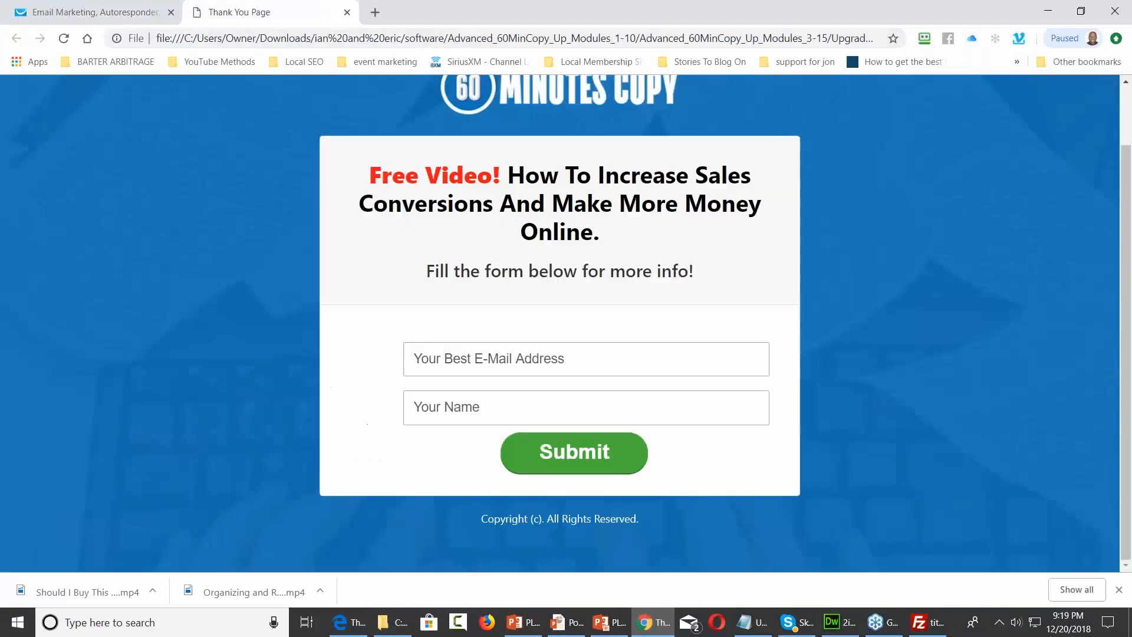
pyautogui.click(65, 39)
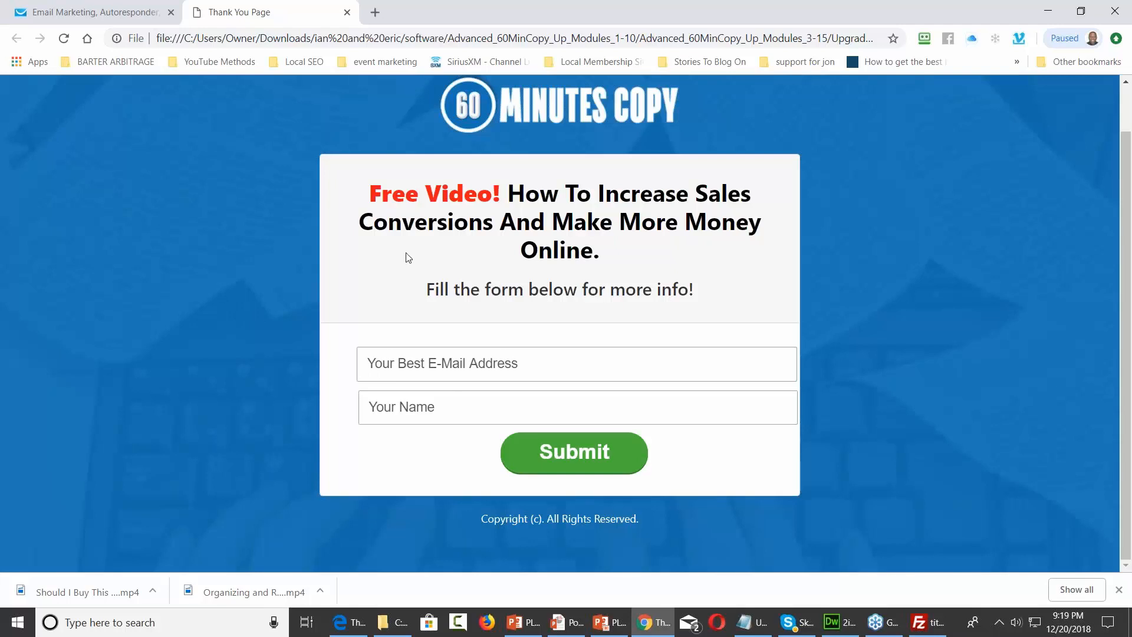
# In the form creator, narrow the email and Your Name fields from the right
pyautogui.click(126, 10)
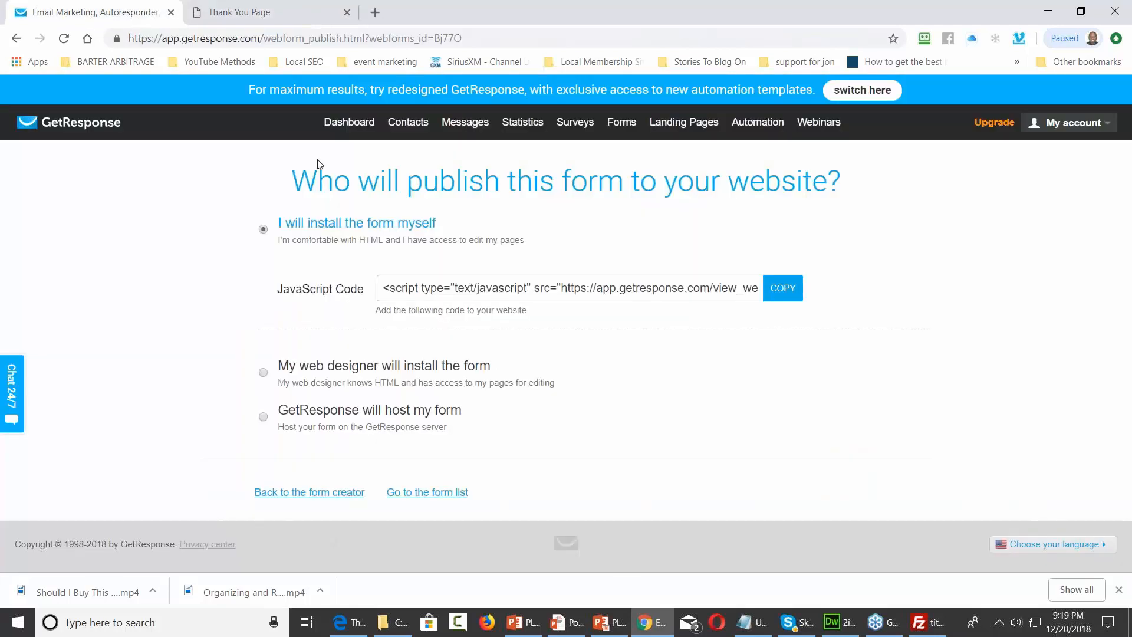
pyautogui.click(361, 489)
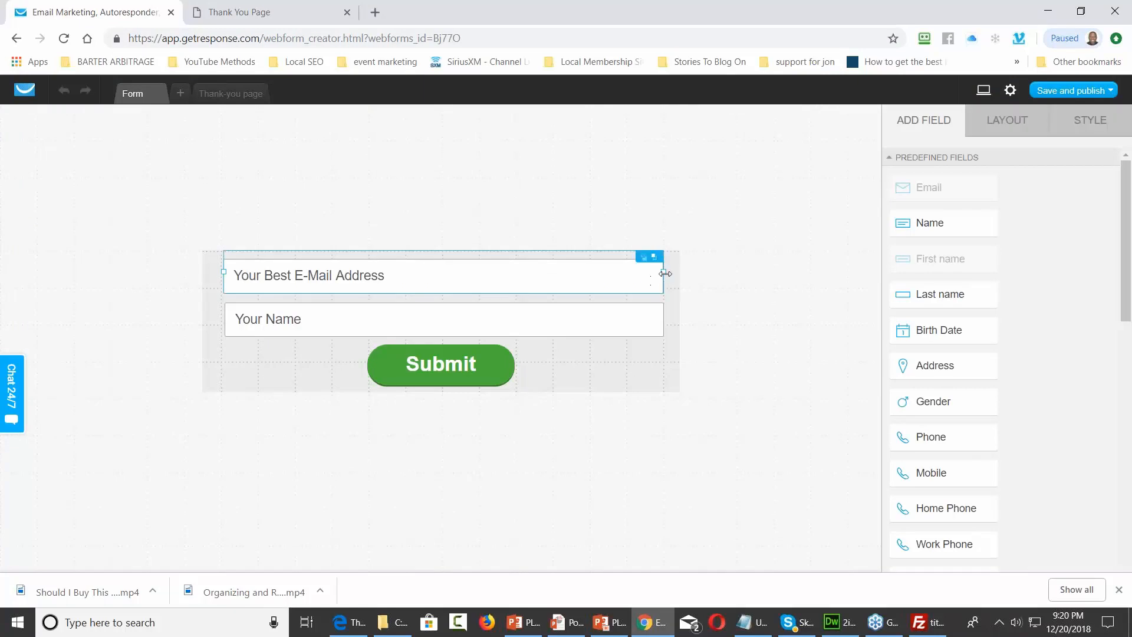
pyautogui.moveTo(663, 273); pyautogui.dragTo(647, 274)
pyautogui.moveTo(664, 315); pyautogui.dragTo(652, 317)
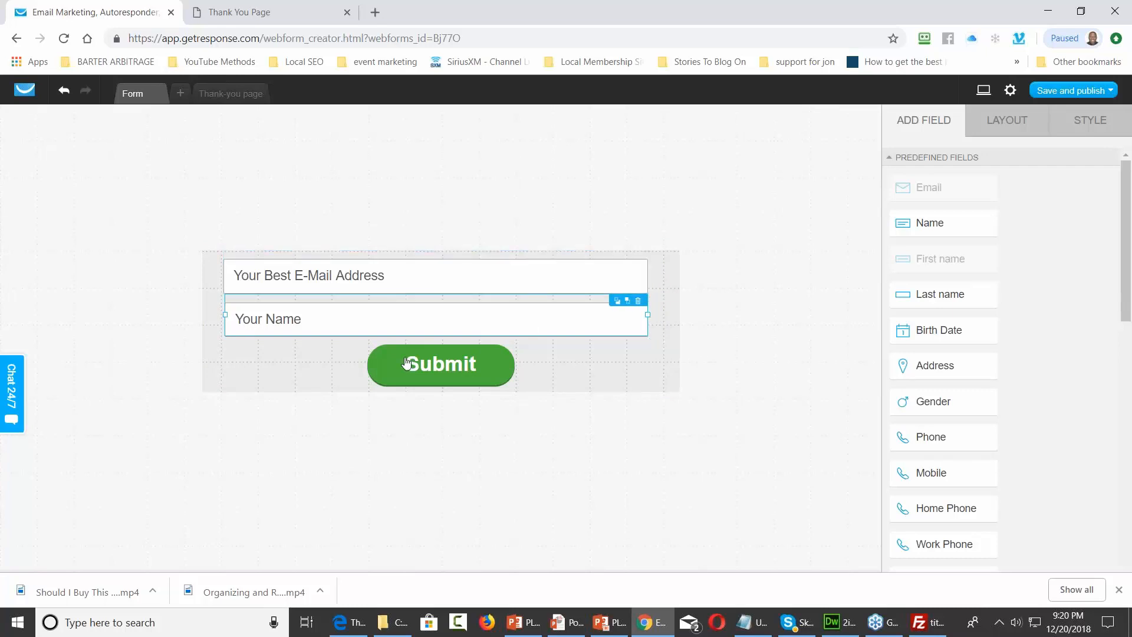
# Extend both fields' left edges so each is 582 px wide and left-aligned
pyautogui.click(226, 272)
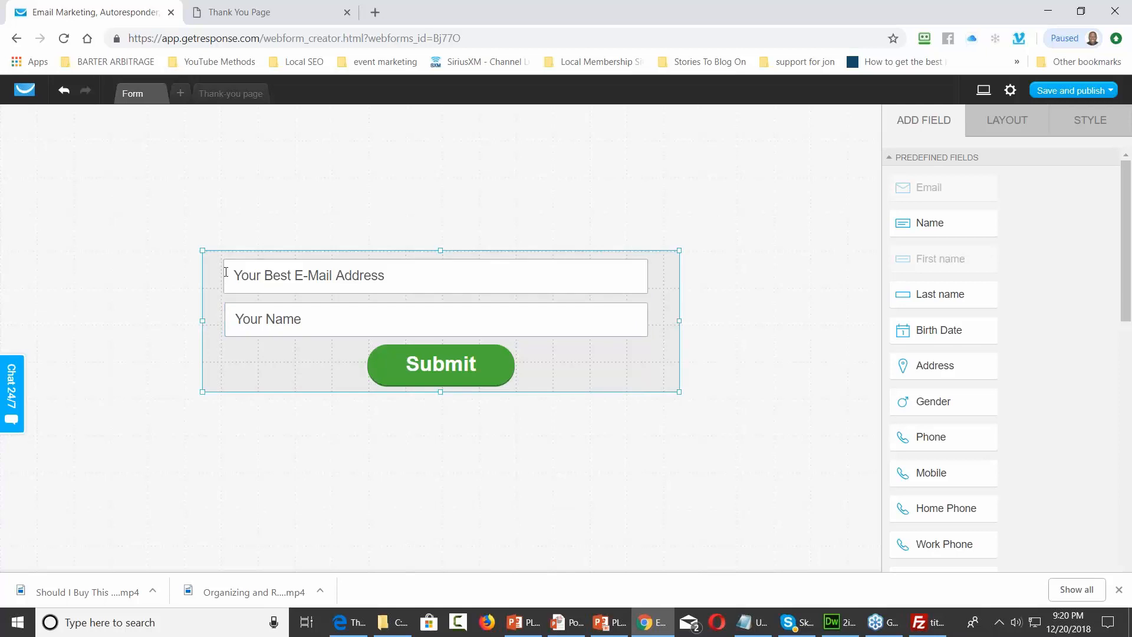
pyautogui.click(226, 272)
pyautogui.moveTo(224, 271); pyautogui.dragTo(220, 272)
pyautogui.click(227, 319)
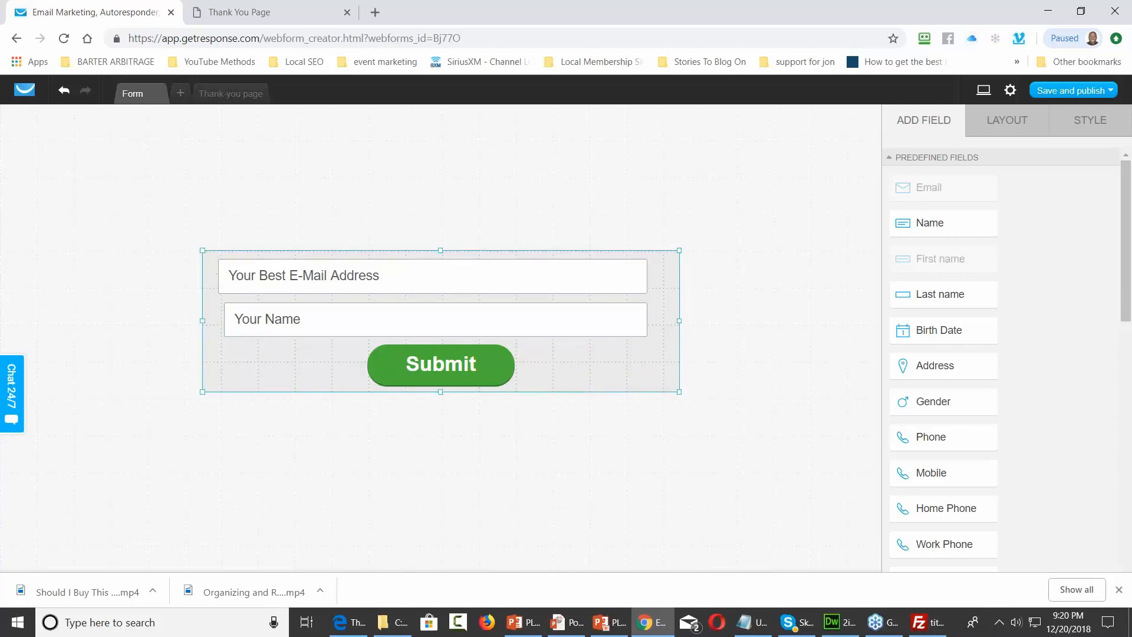
pyautogui.click(225, 324)
pyautogui.moveTo(224, 316); pyautogui.dragTo(218, 316)
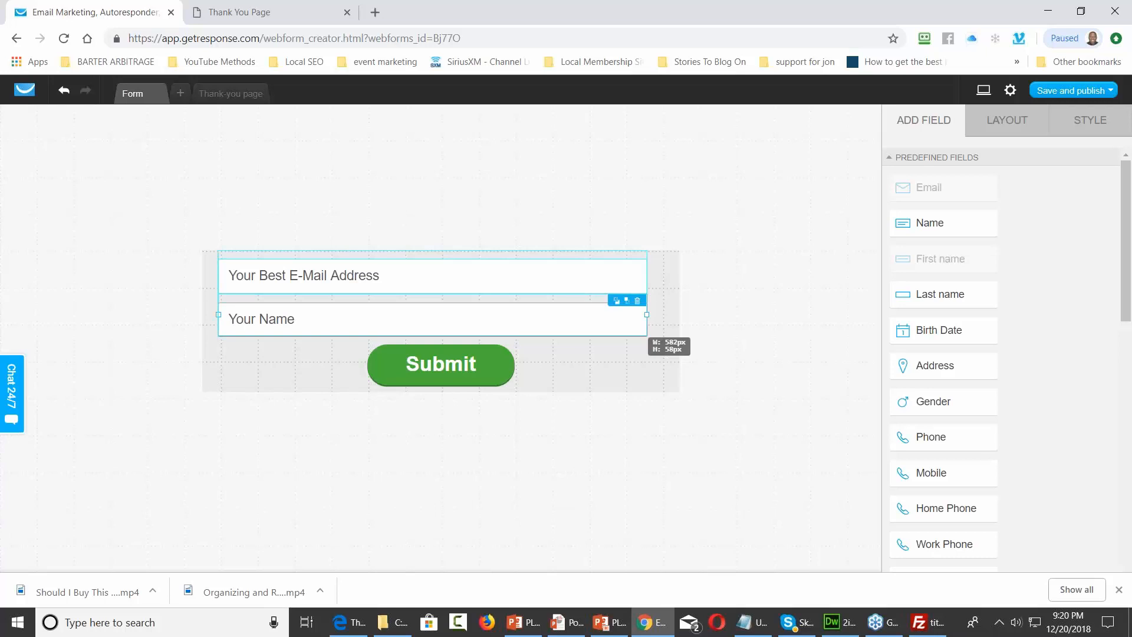
pyautogui.moveTo(218, 316); pyautogui.dragTo(219, 317)
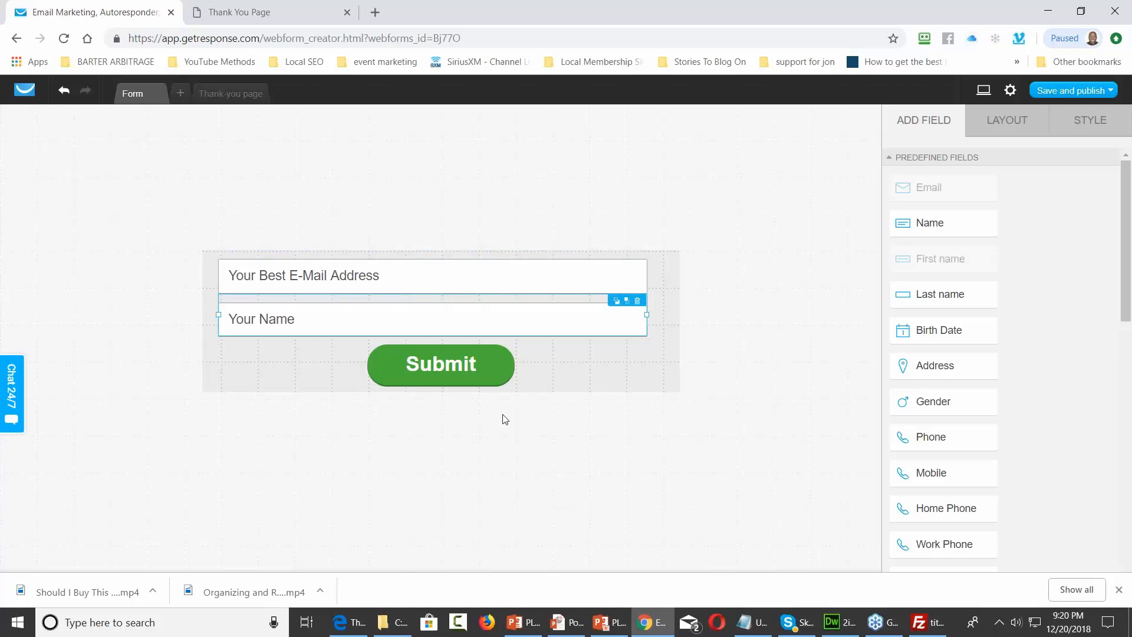
pyautogui.click(1109, 92)
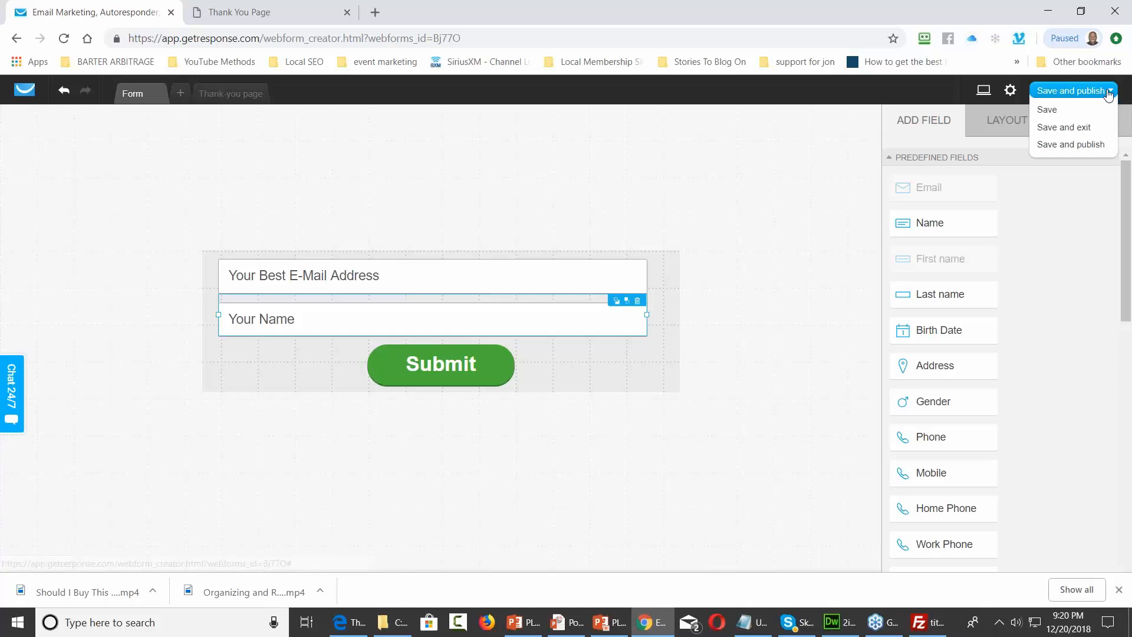
# Save and publish the form, then reload the local squeeze page preview
pyautogui.click(1068, 144)
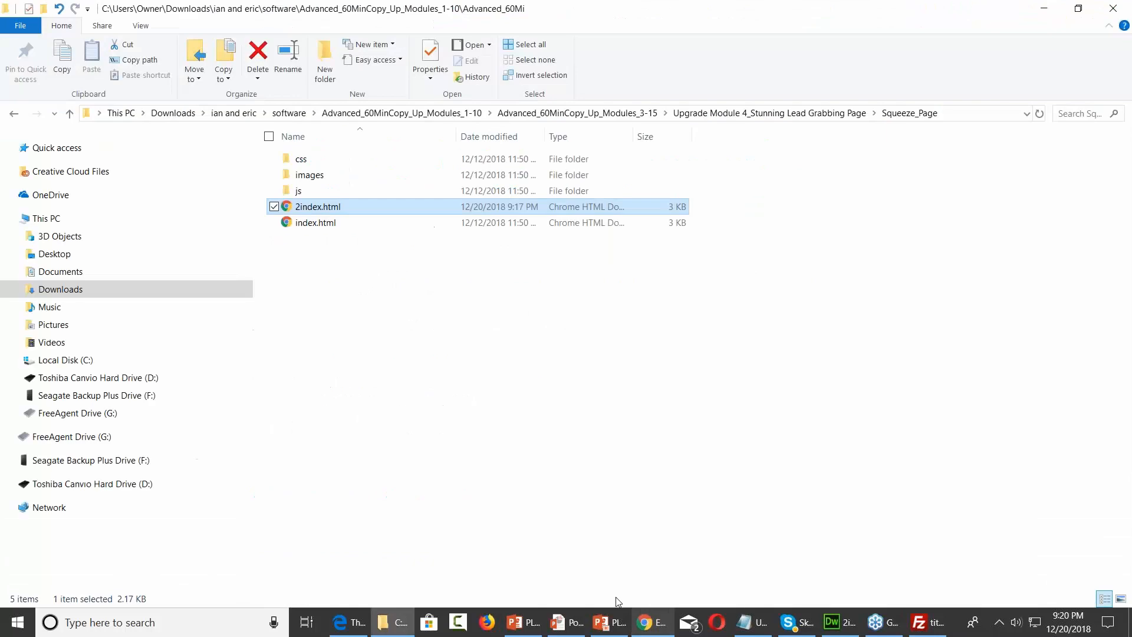
pyautogui.press('F5')
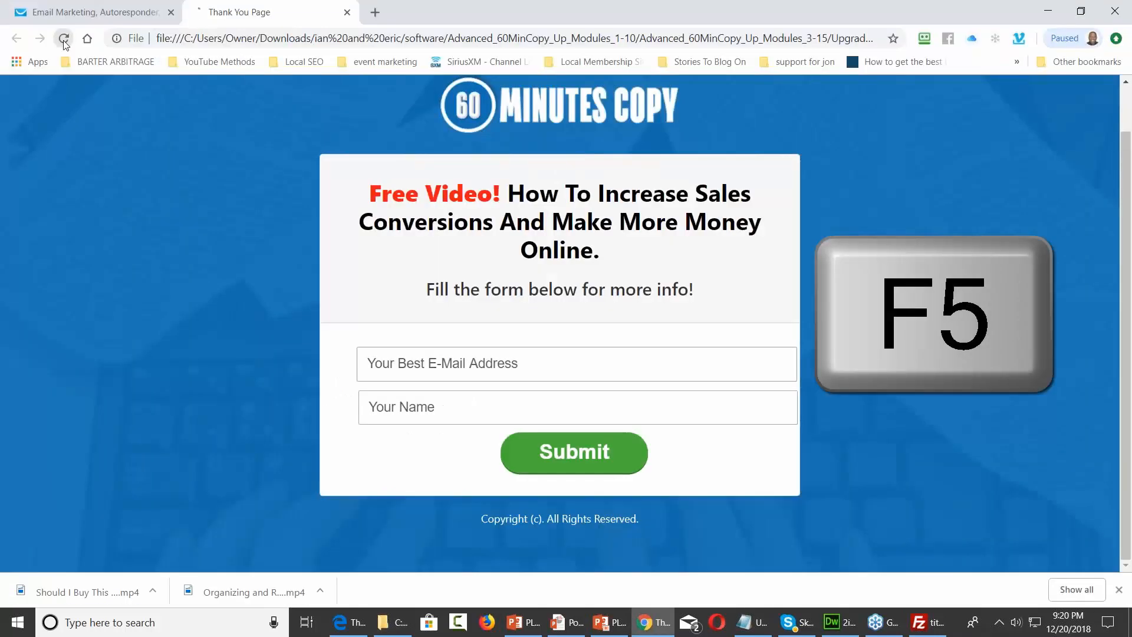
pyautogui.press('F5')
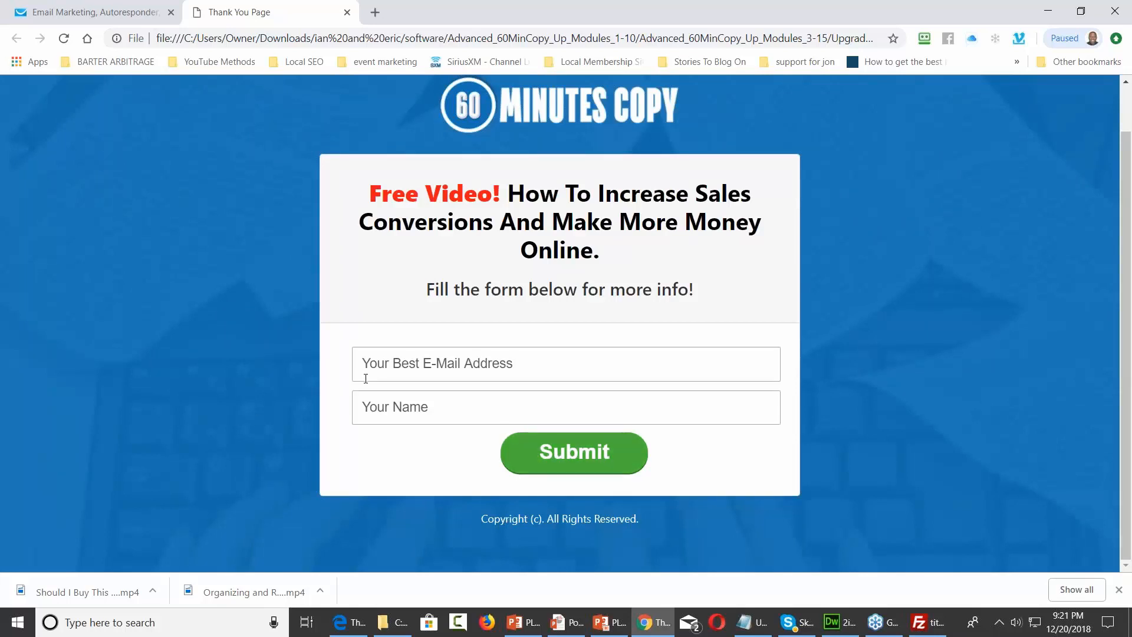
pyautogui.click(1049, 9)
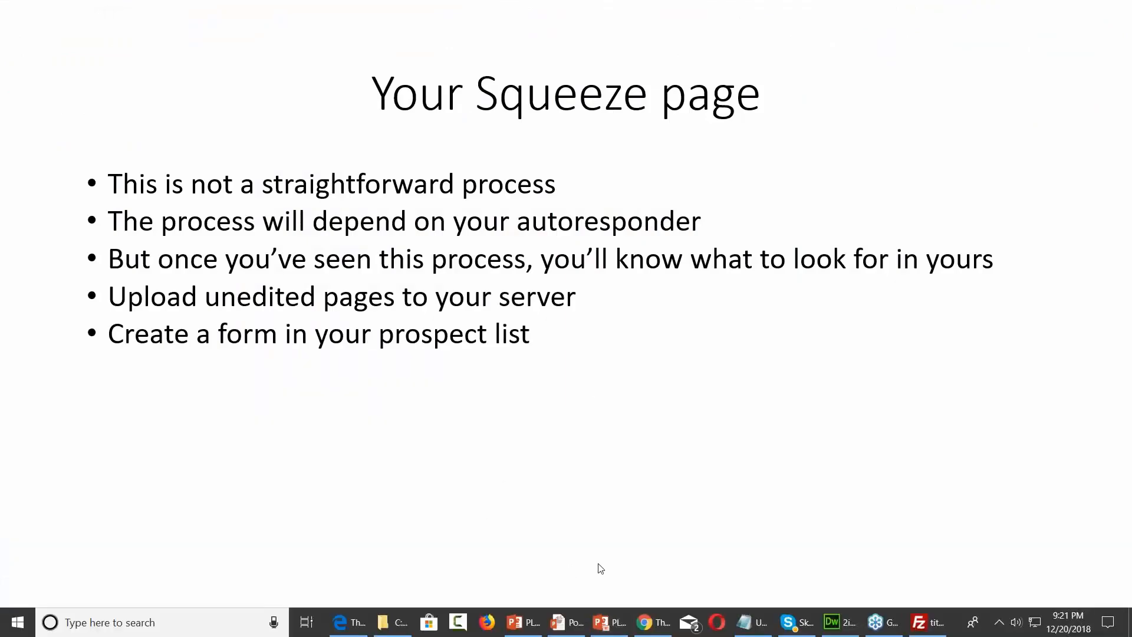
pyautogui.click(661, 631)
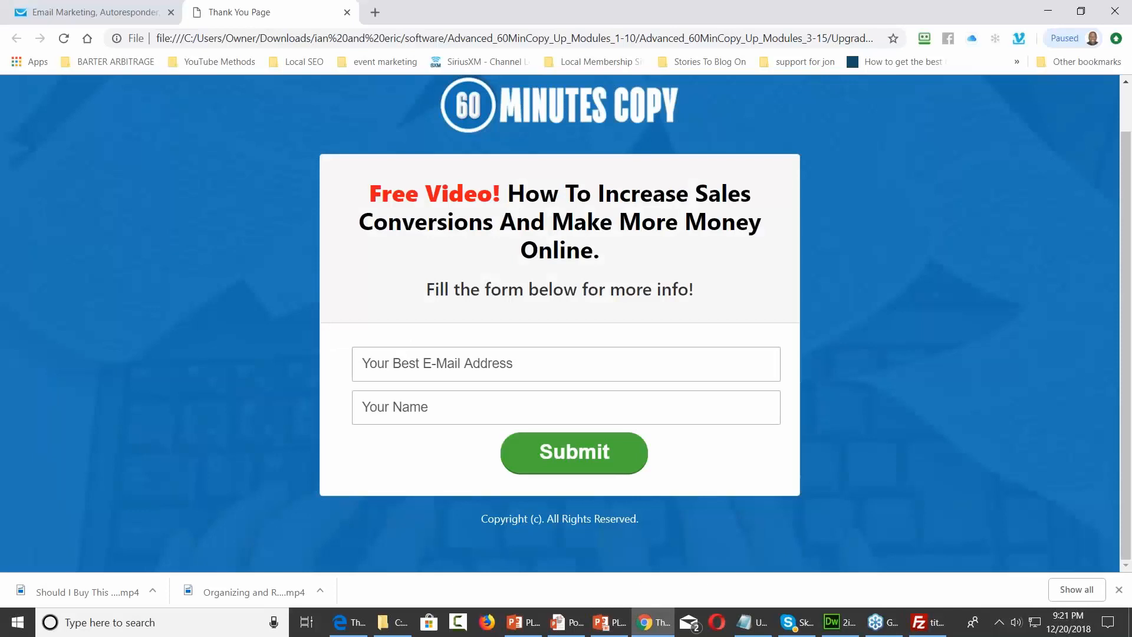
# Reopen the form creator and show the Submit button's STYLE settings
pyautogui.click(118, 12)
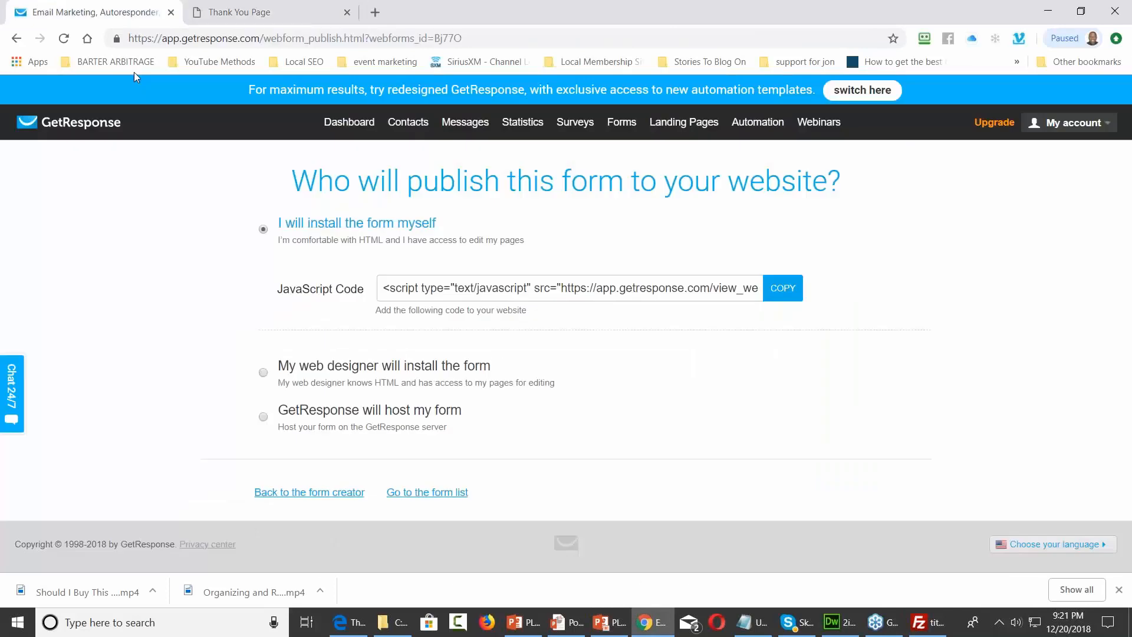
pyautogui.click(341, 493)
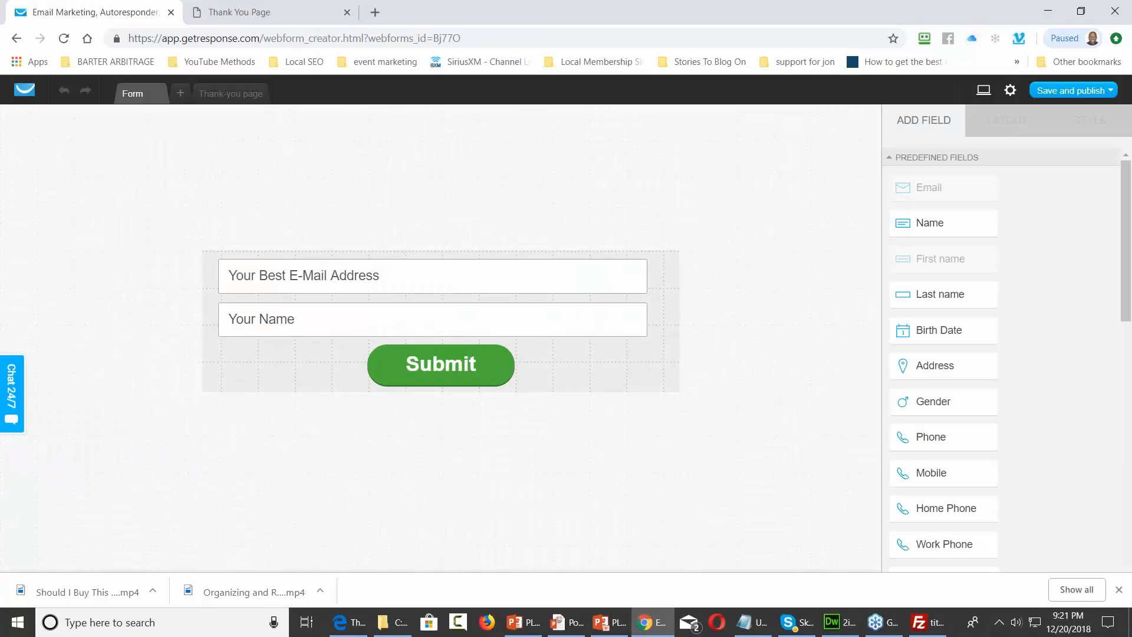
pyautogui.click(423, 362)
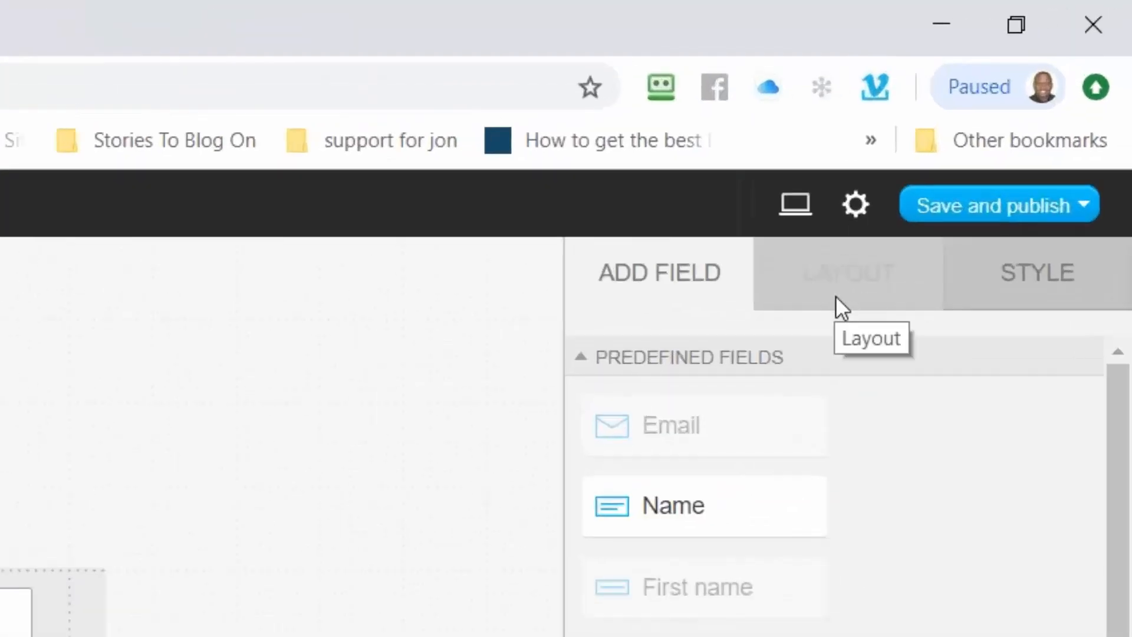
pyautogui.click(1026, 277)
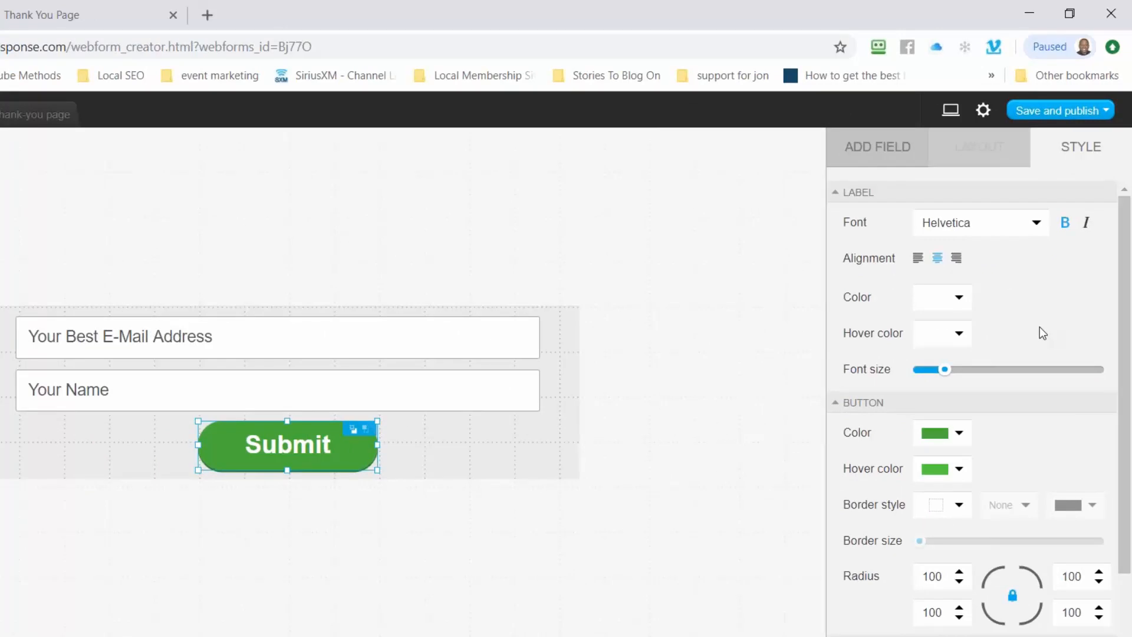
# Make the Submit button's label colour and hover colour transparent
pyautogui.click(960, 299)
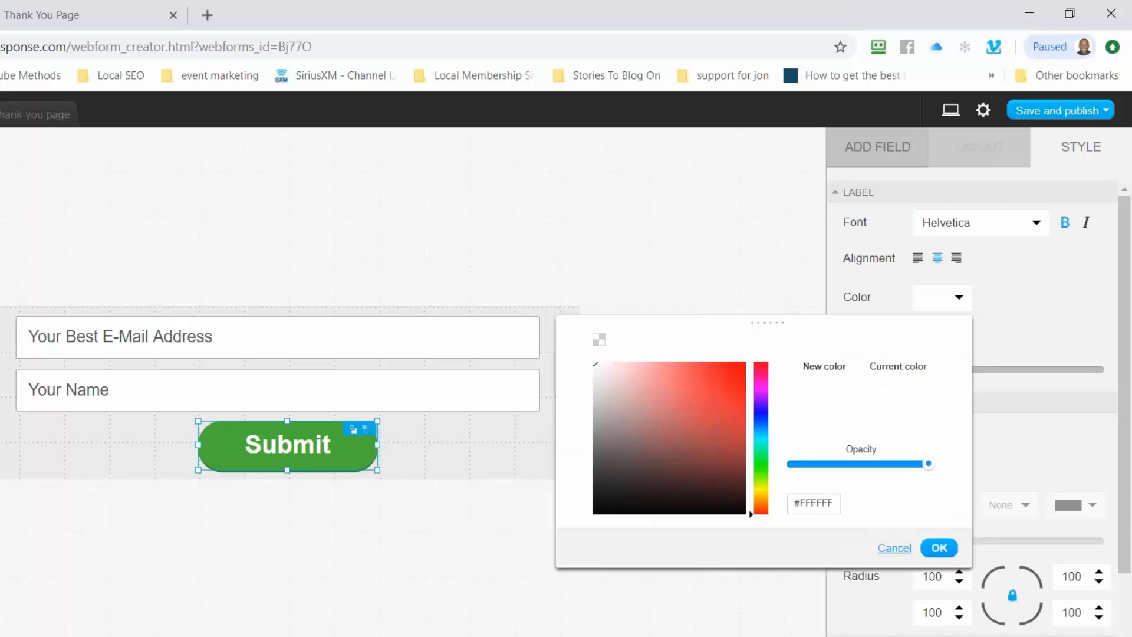
pyautogui.click(598, 340)
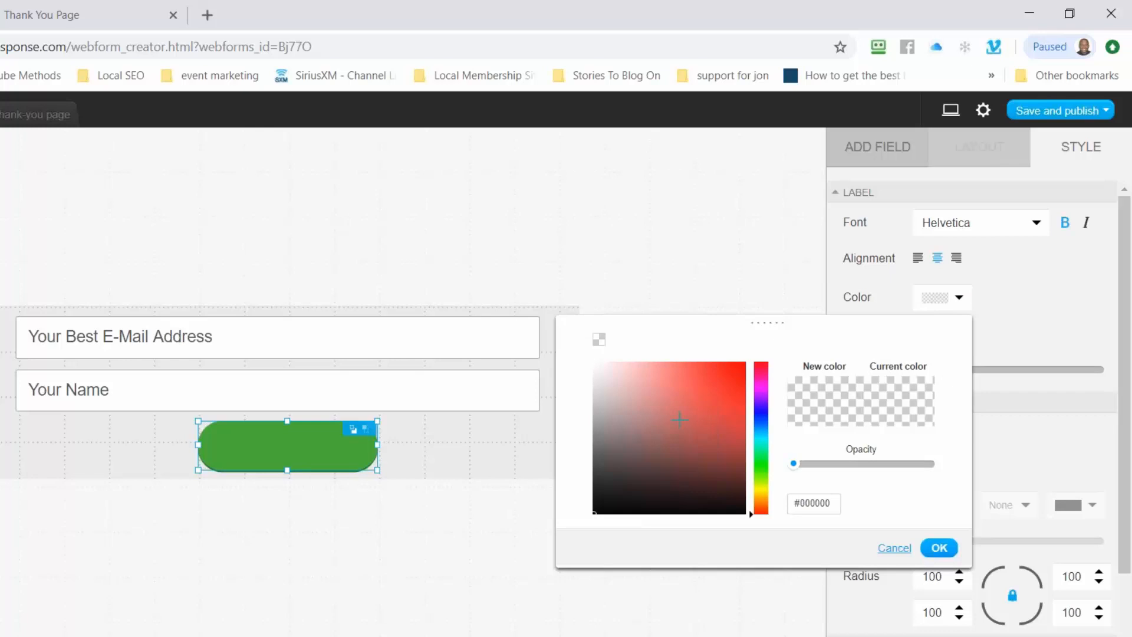
pyautogui.click(940, 549)
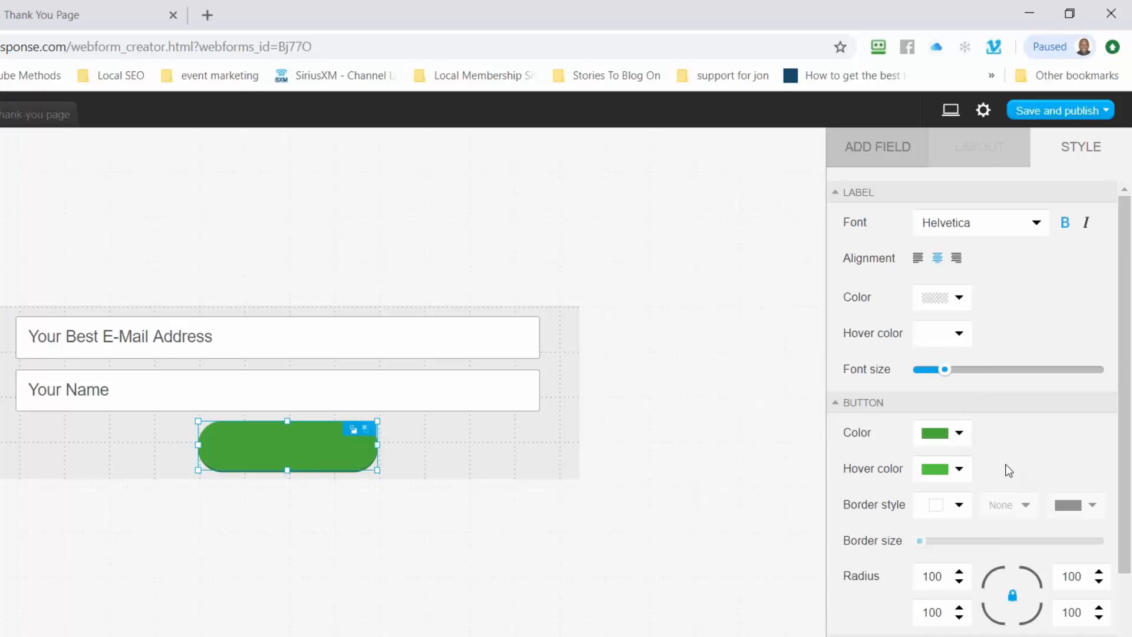
pyautogui.click(959, 470)
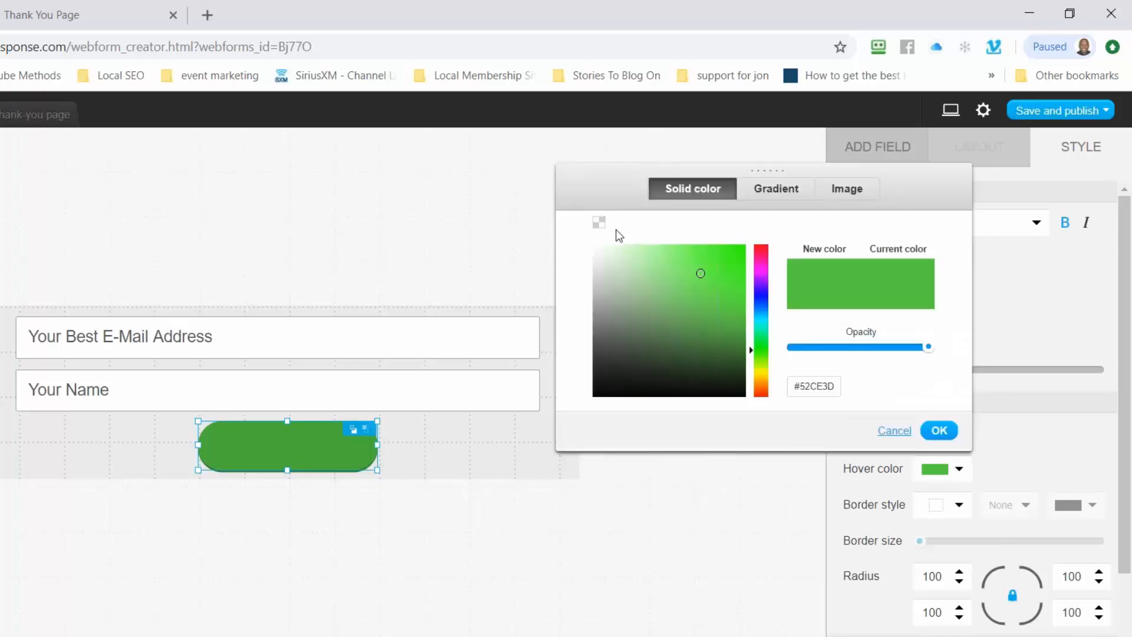
pyautogui.click(597, 223)
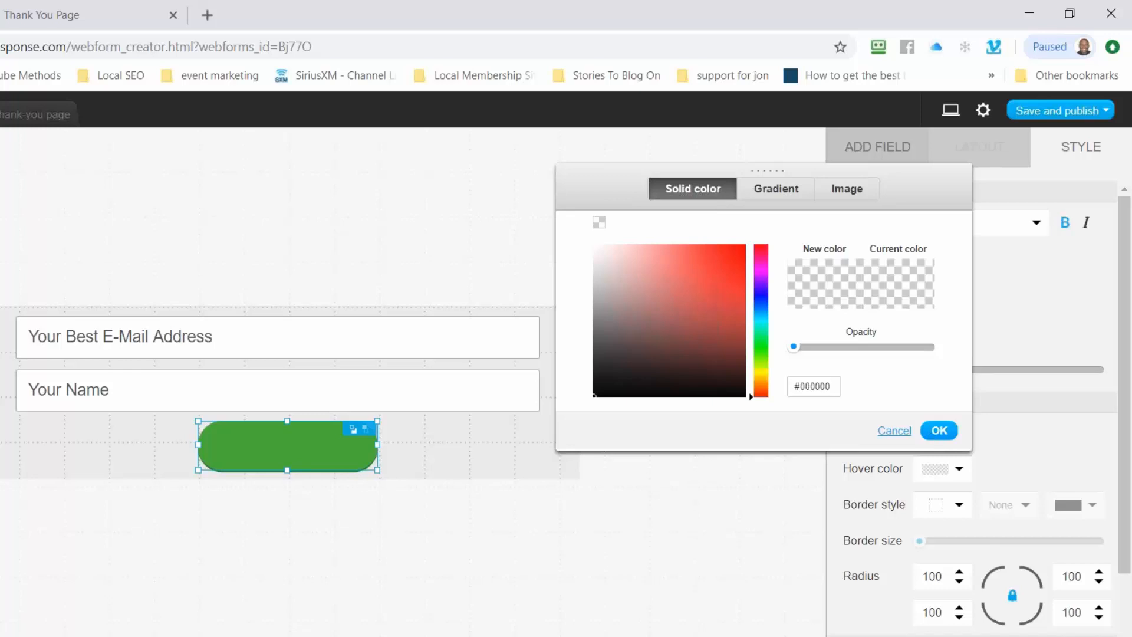
pyautogui.click(935, 433)
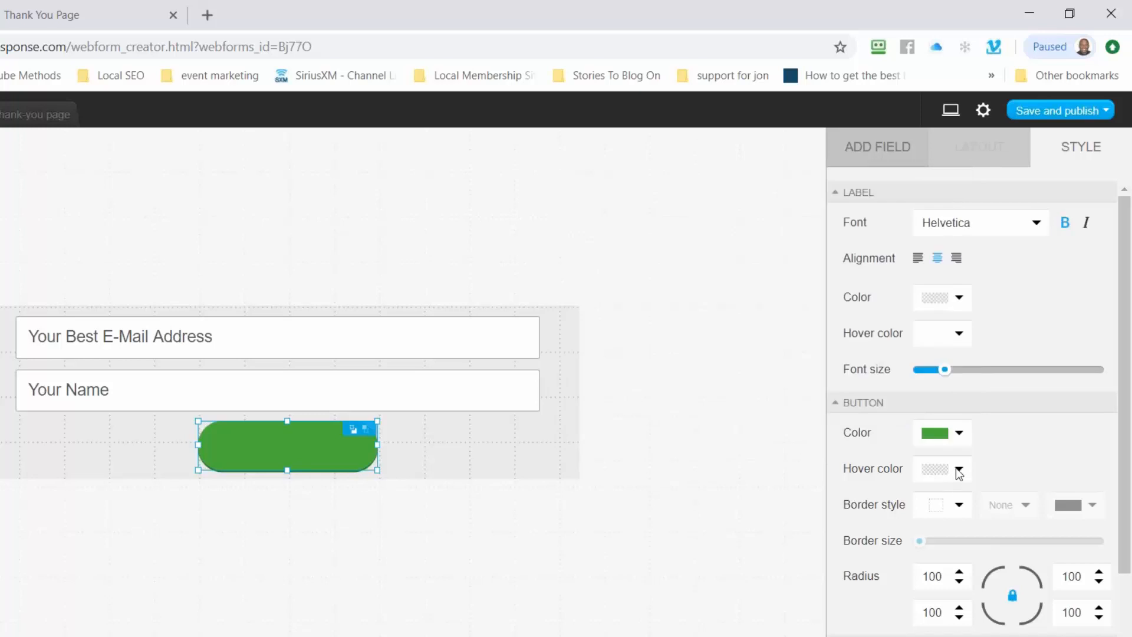
# Set the button fill to fully transparent and switch its fill type to Image
pyautogui.click(959, 435)
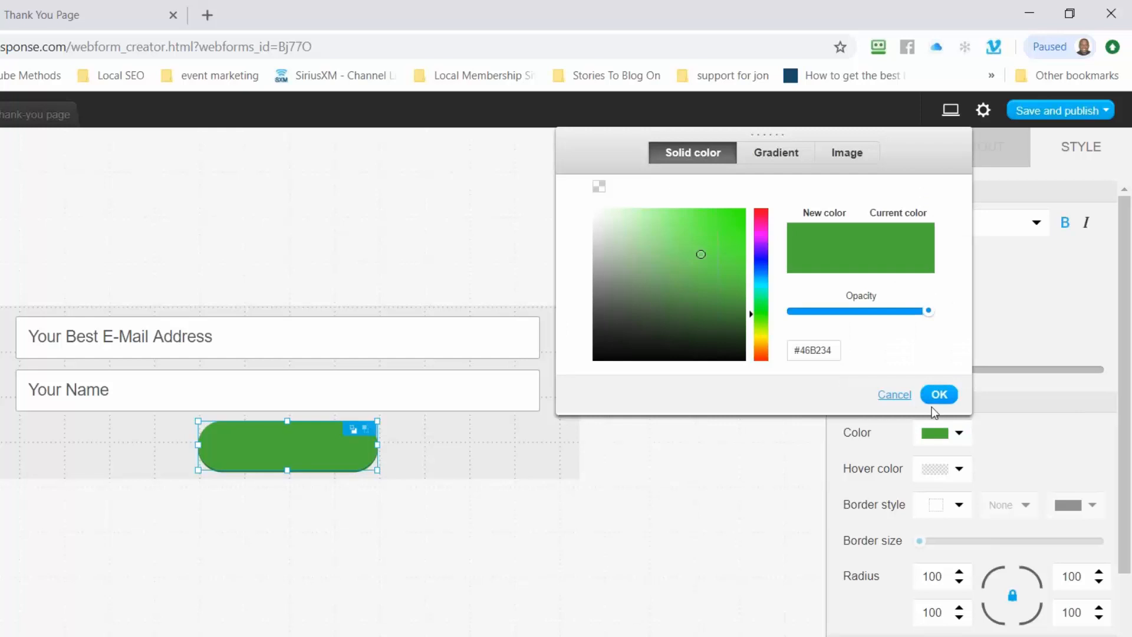
pyautogui.click(597, 187)
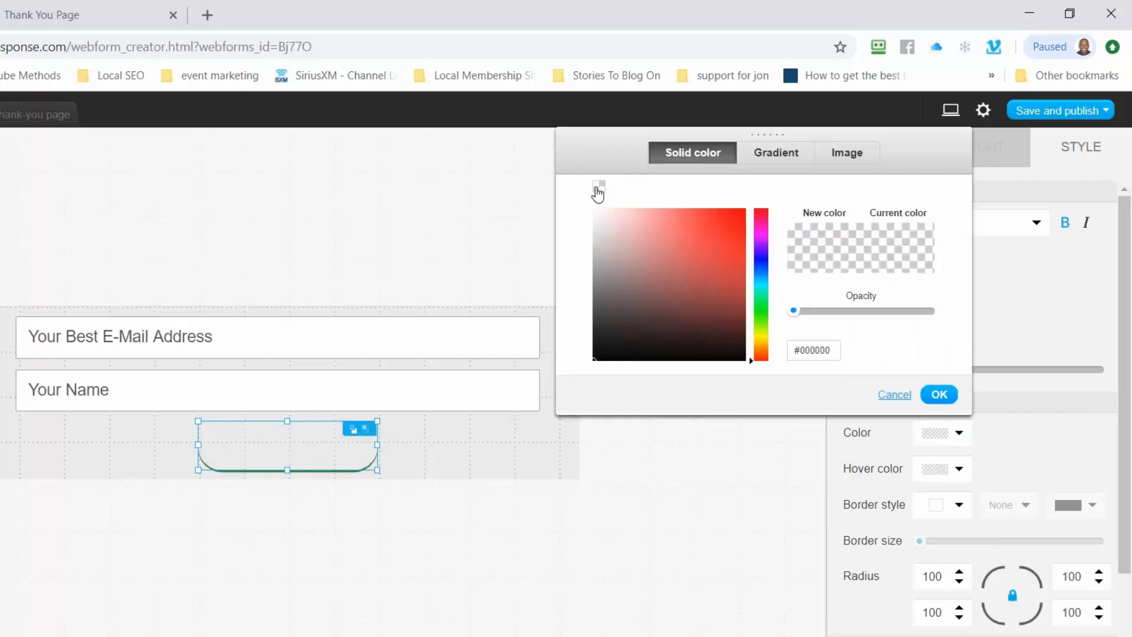
pyautogui.click(776, 154)
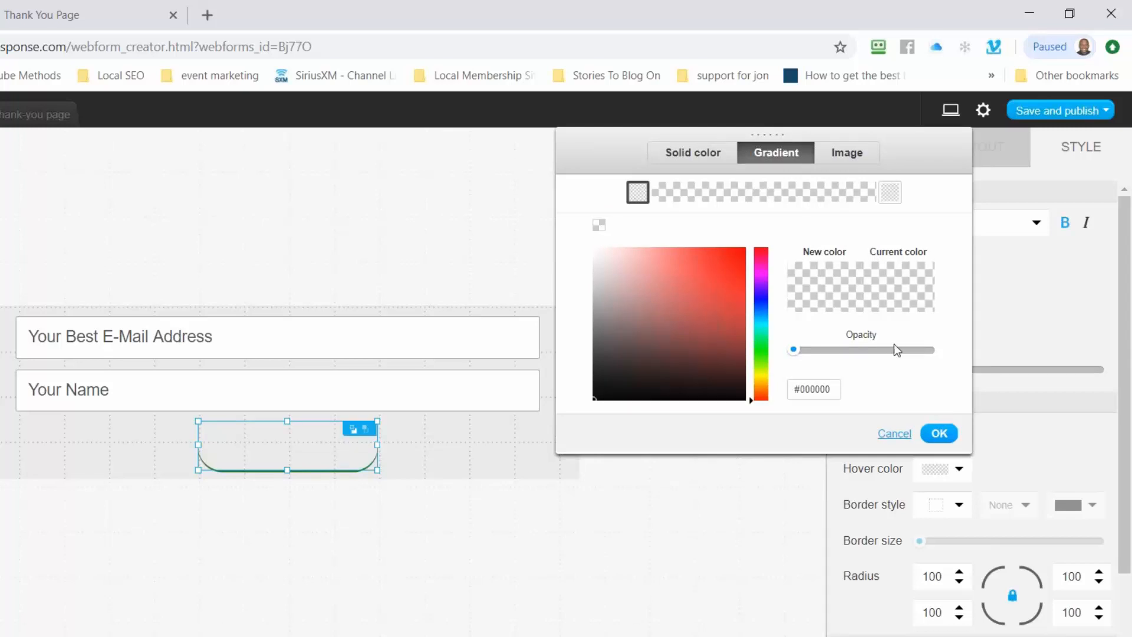
pyautogui.click(847, 156)
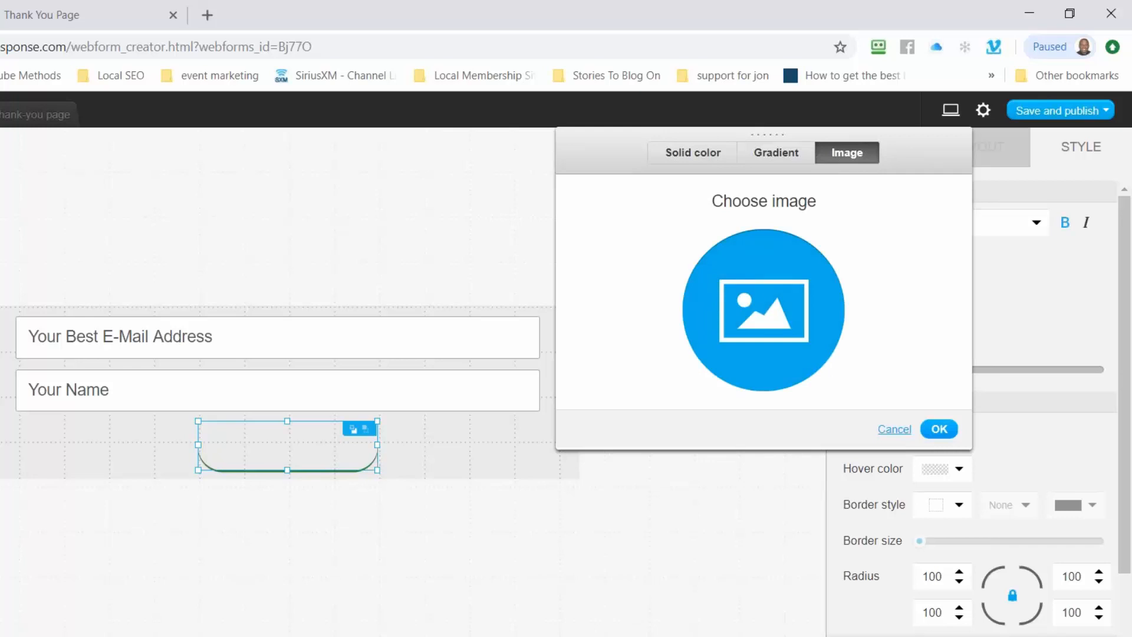
# Upload download_btn.png from Squeeze_Page images and use it as the button background
pyautogui.click(763, 310)
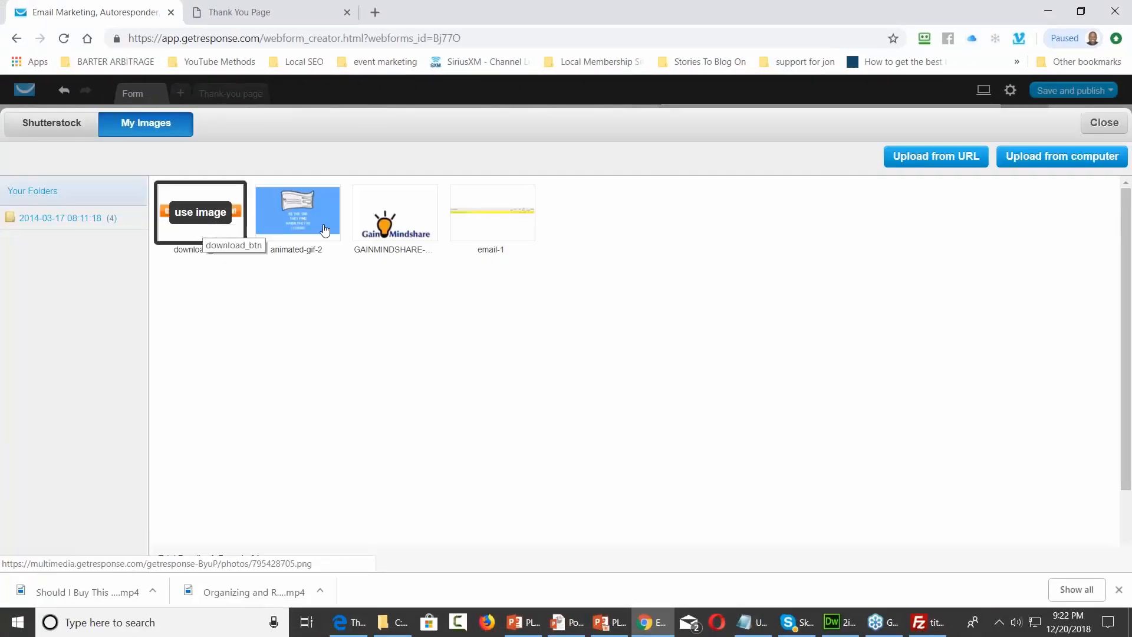
pyautogui.click(1044, 159)
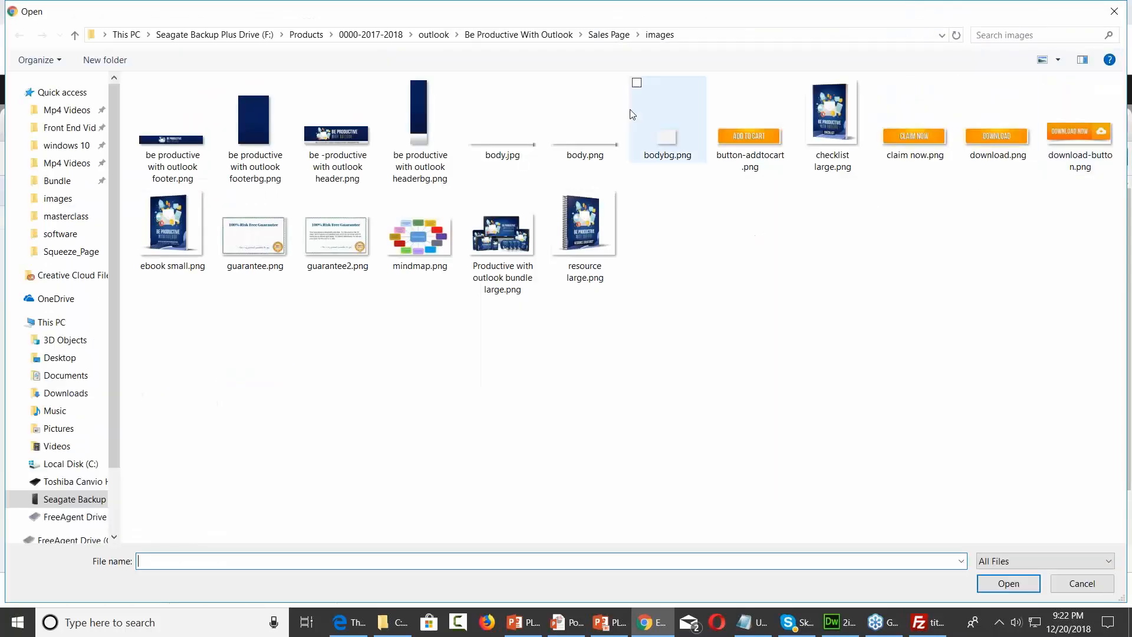
pyautogui.click(57, 199)
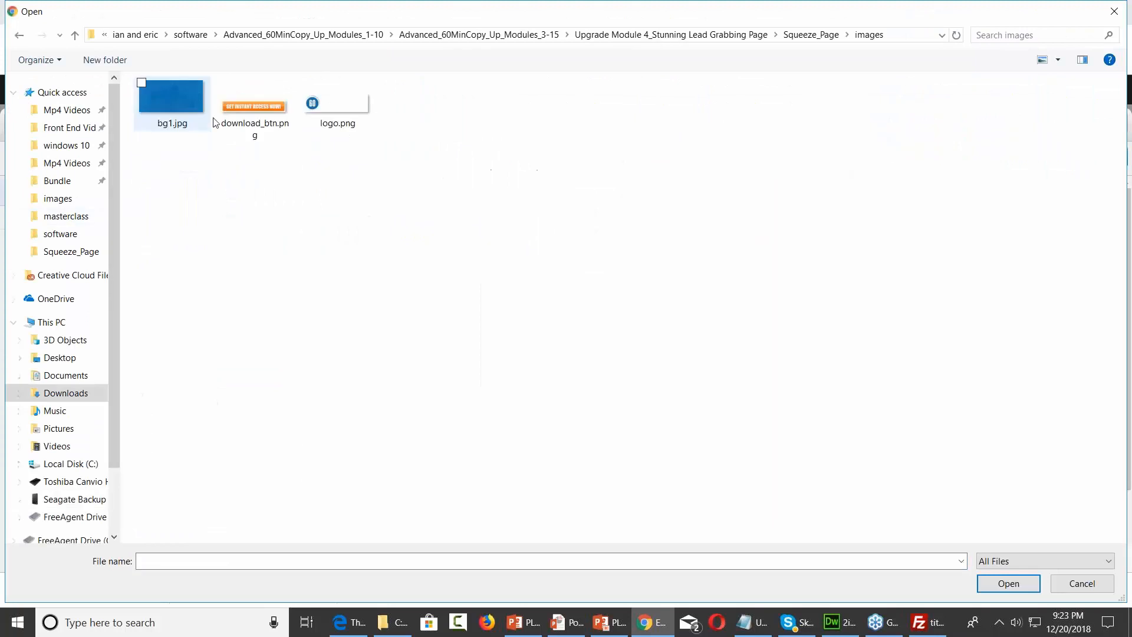
pyautogui.click(268, 124)
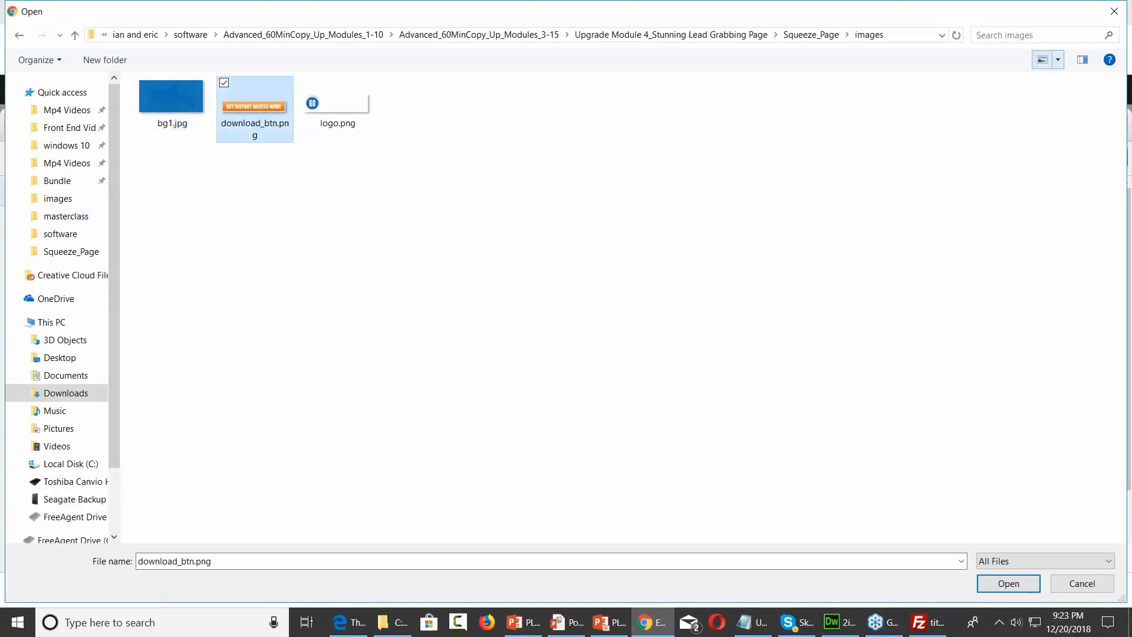
pyautogui.click(1113, 11)
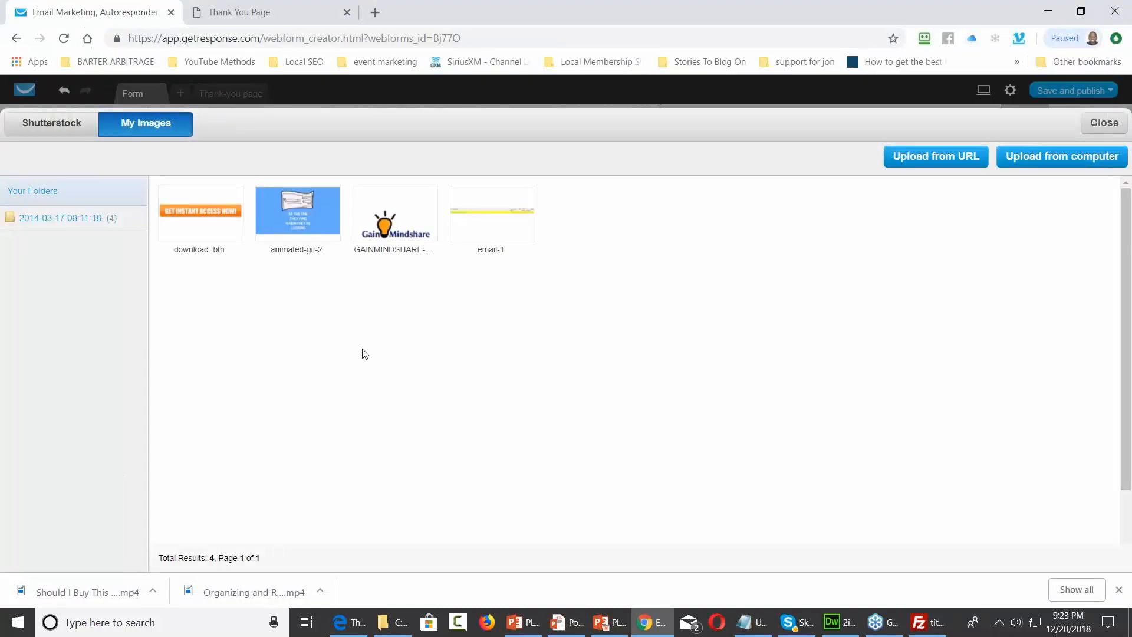
pyautogui.click(197, 212)
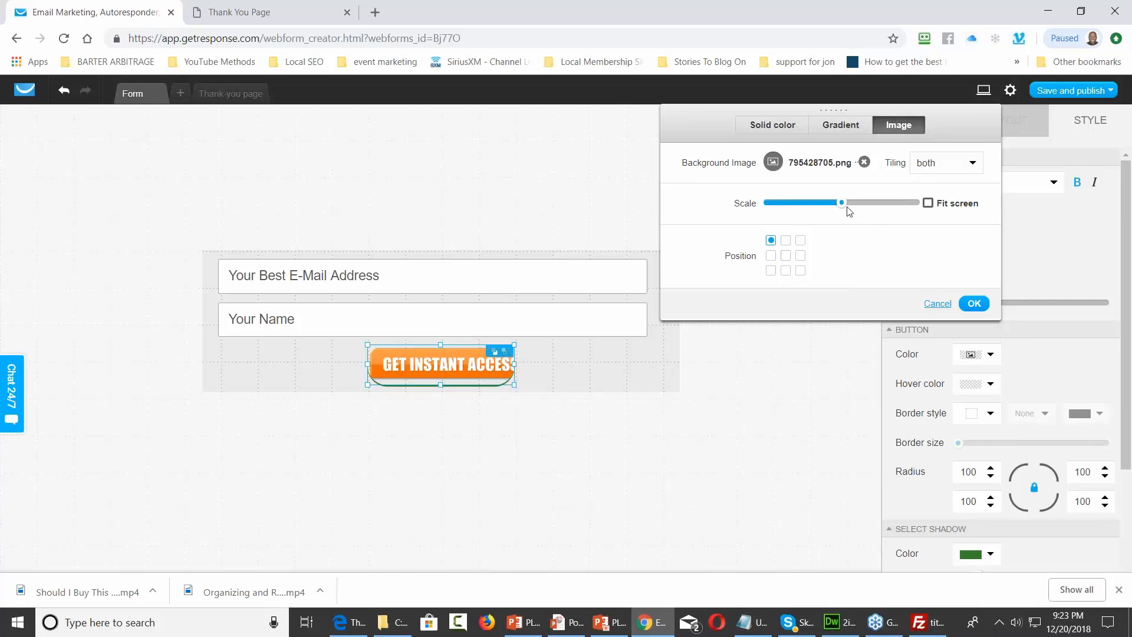
# Scale the button's background image to 73 and set tiling to no repeat
pyautogui.moveTo(841, 202); pyautogui.dragTo(868, 204)
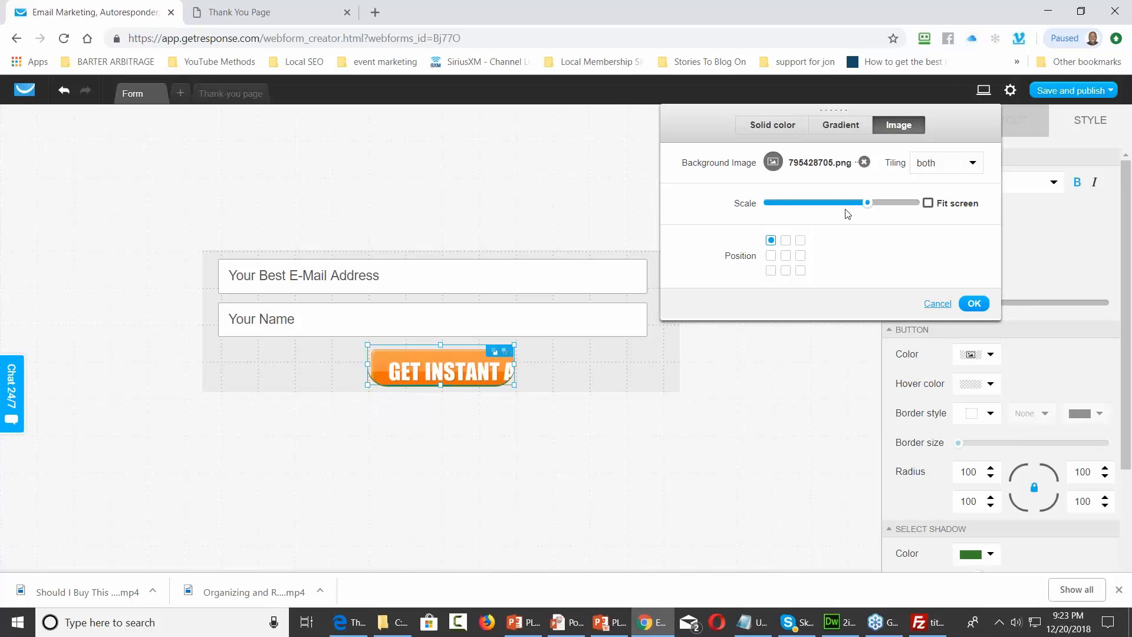
pyautogui.moveTo(867, 203); pyautogui.dragTo(874, 201)
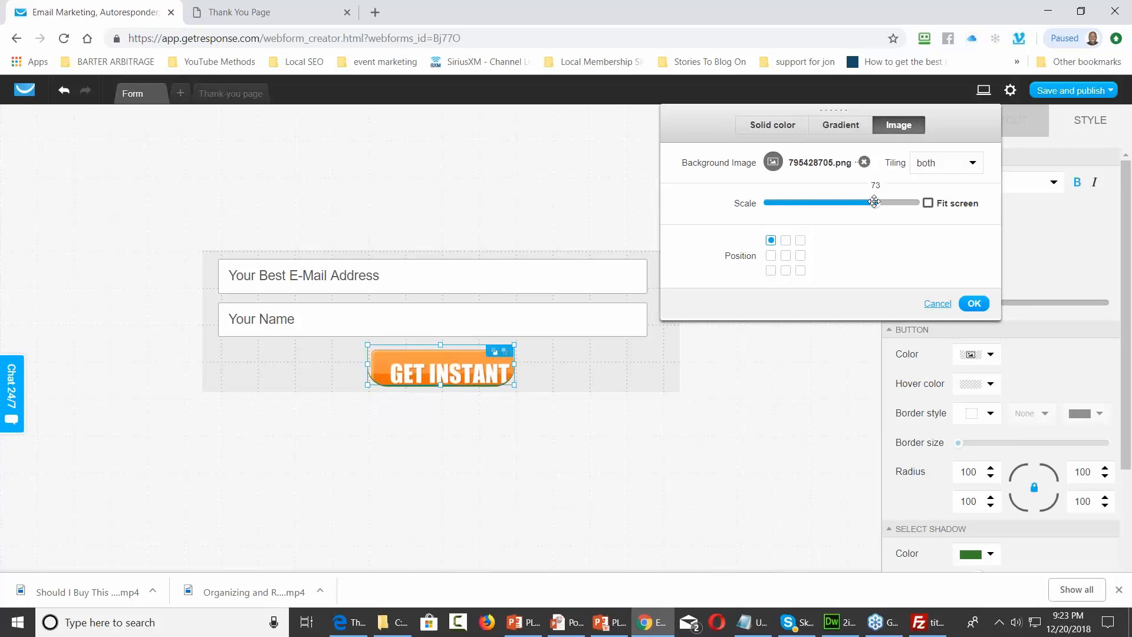
pyautogui.click(945, 165)
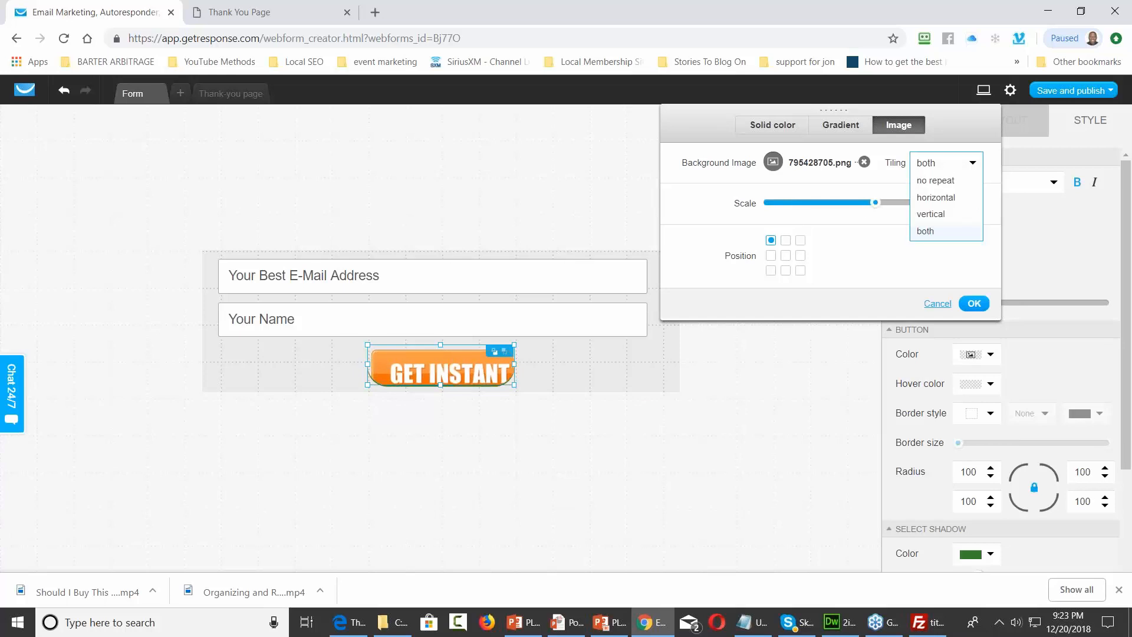
pyautogui.click(942, 180)
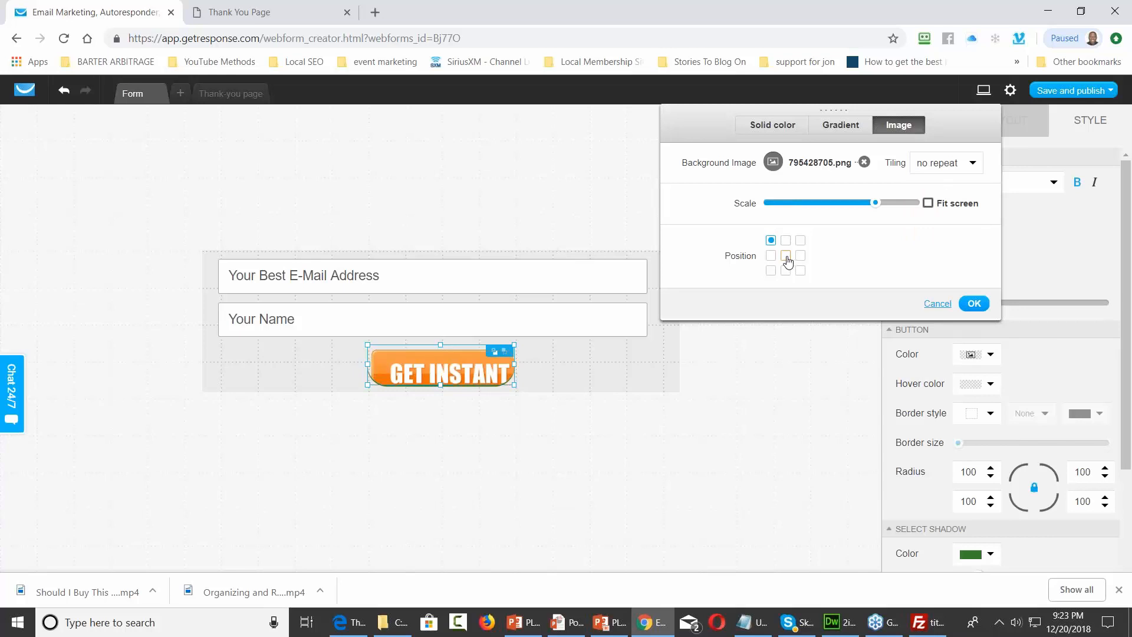
# Resize the submit button to about 440px wide and taller, so the full GET INSTANT ACCESS NOW! graphic shows
pyautogui.click(439, 348)
pyautogui.moveTo(440, 346); pyautogui.dragTo(440, 337)
pyautogui.moveTo(513, 361); pyautogui.dragTo(623, 360)
pyautogui.moveTo(368, 358); pyautogui.dragTo(315, 362)
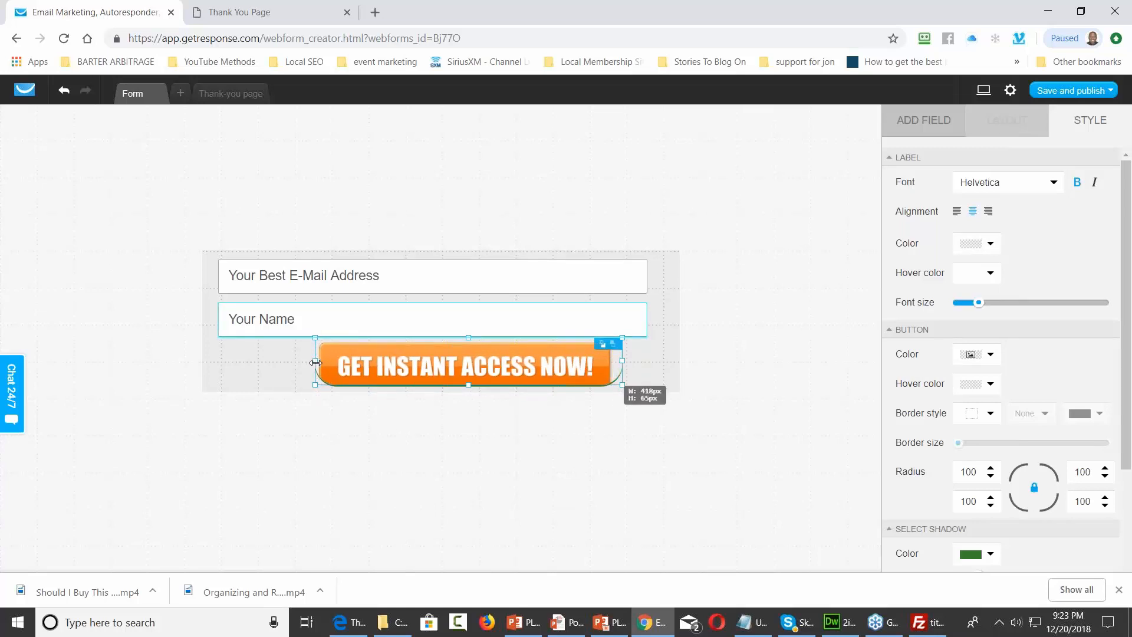
pyautogui.moveTo(468, 386); pyautogui.dragTo(469, 400)
pyautogui.moveTo(624, 362); pyautogui.dragTo(630, 362)
pyautogui.moveTo(312, 364); pyautogui.dragTo(306, 363)
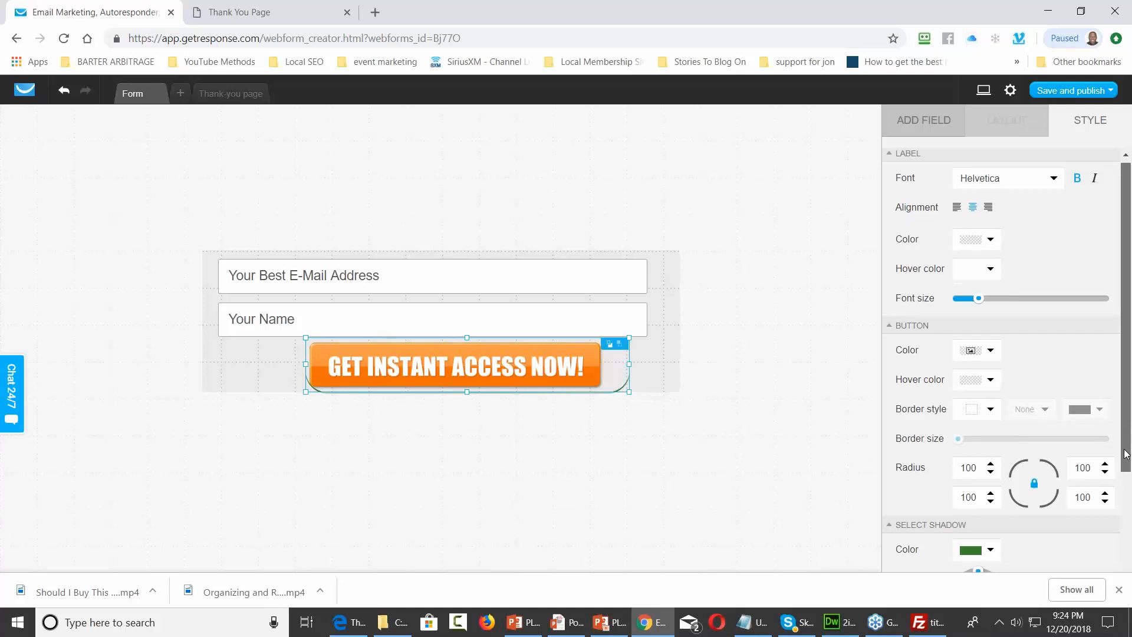
# Make the button's green shadow transparent and nudge the button left to centre it under the fields
pyautogui.scroll(-1, 1129, 504)
pyautogui.scroll(-2, 1130, 504)
pyautogui.click(989, 442)
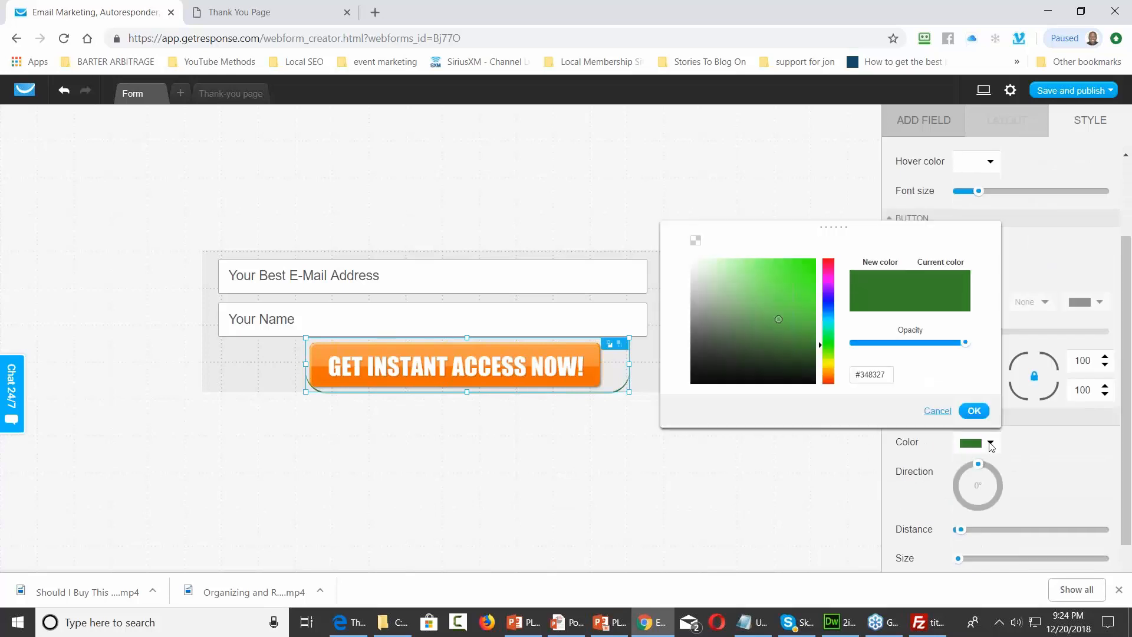
pyautogui.click(695, 242)
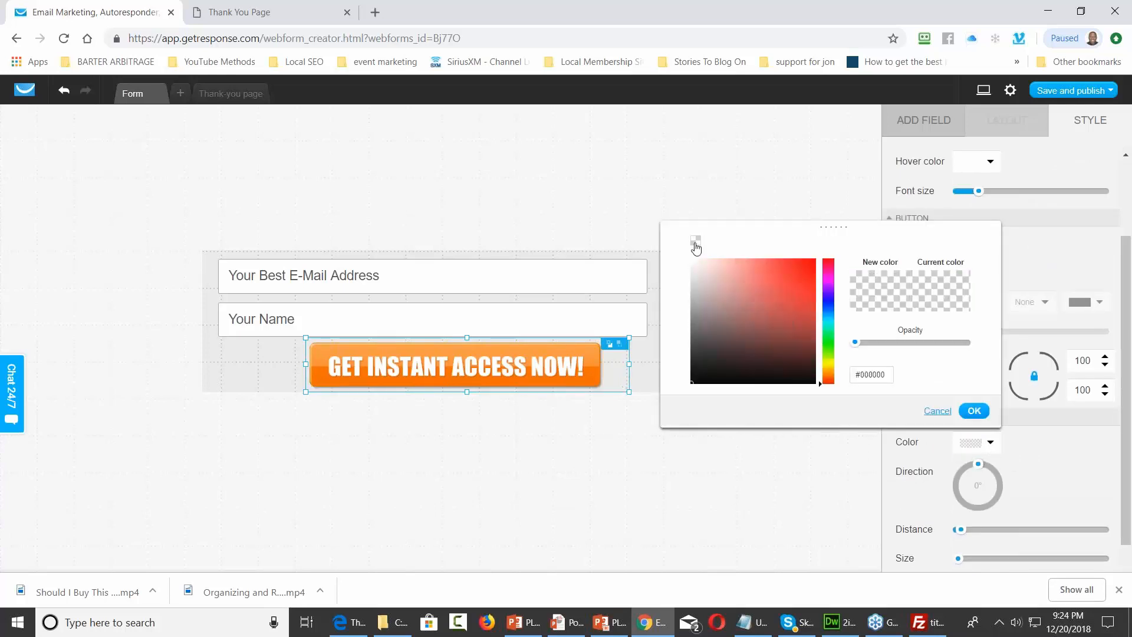
pyautogui.click(971, 411)
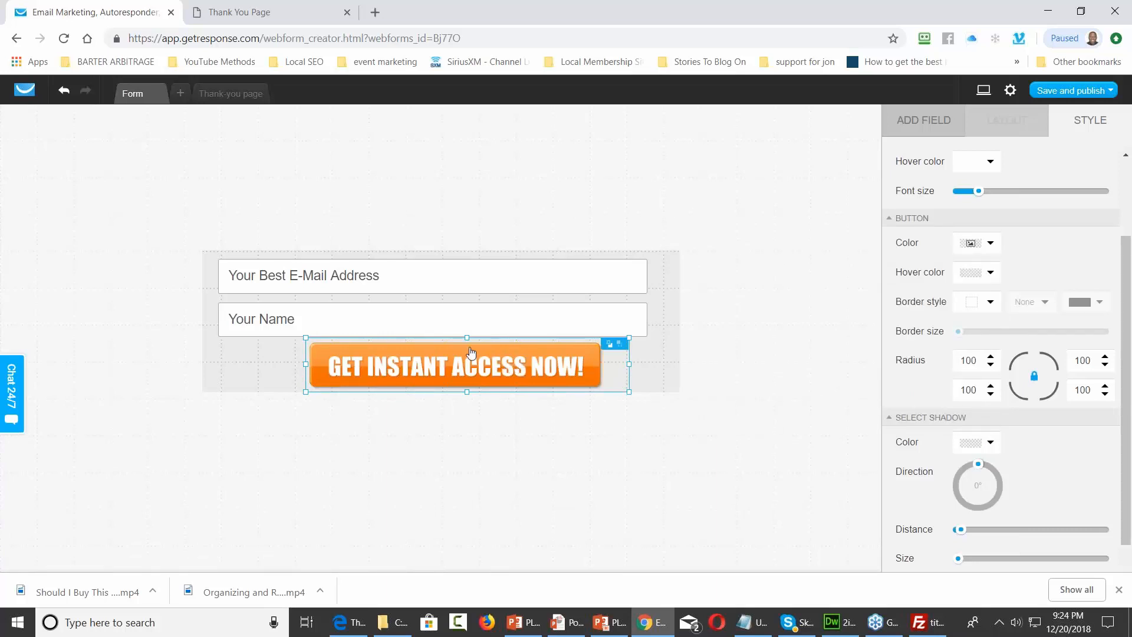
pyautogui.moveTo(460, 355); pyautogui.dragTo(448, 353)
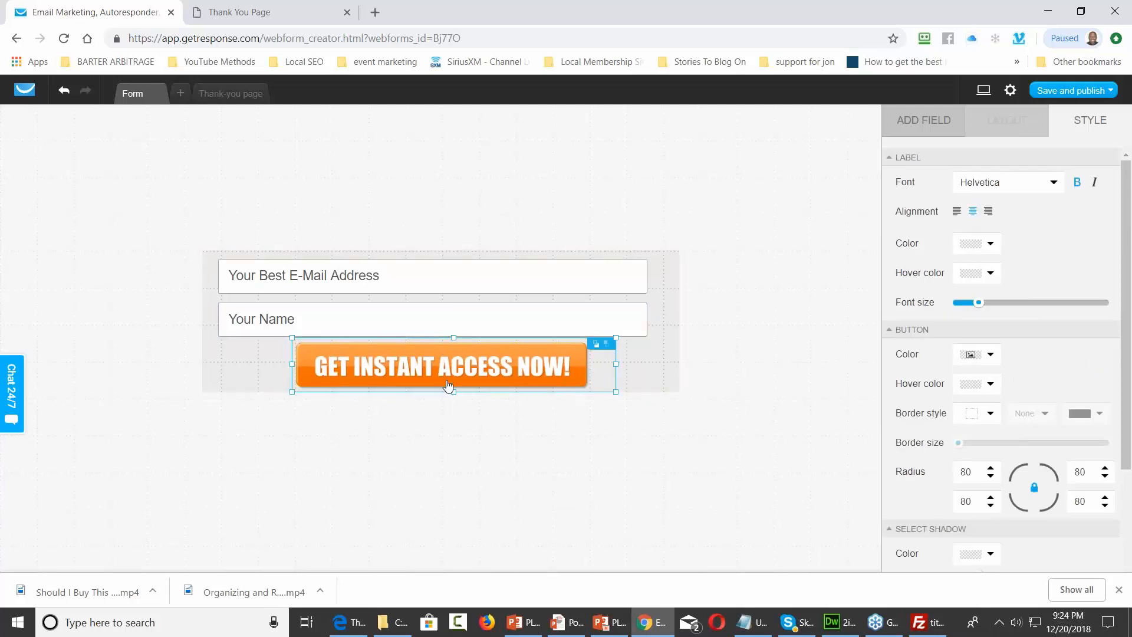
pyautogui.moveTo(453, 391); pyautogui.dragTo(454, 391)
# Save and publish the form, then reload the local squeeze page to show the new button
pyautogui.click(1110, 92)
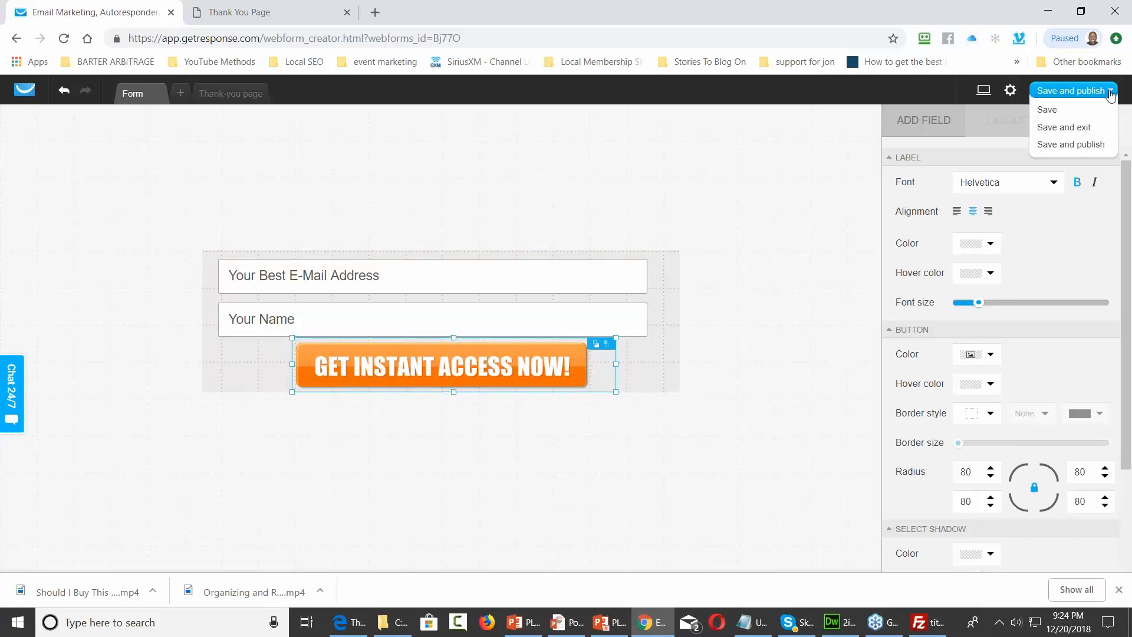
pyautogui.click(1078, 150)
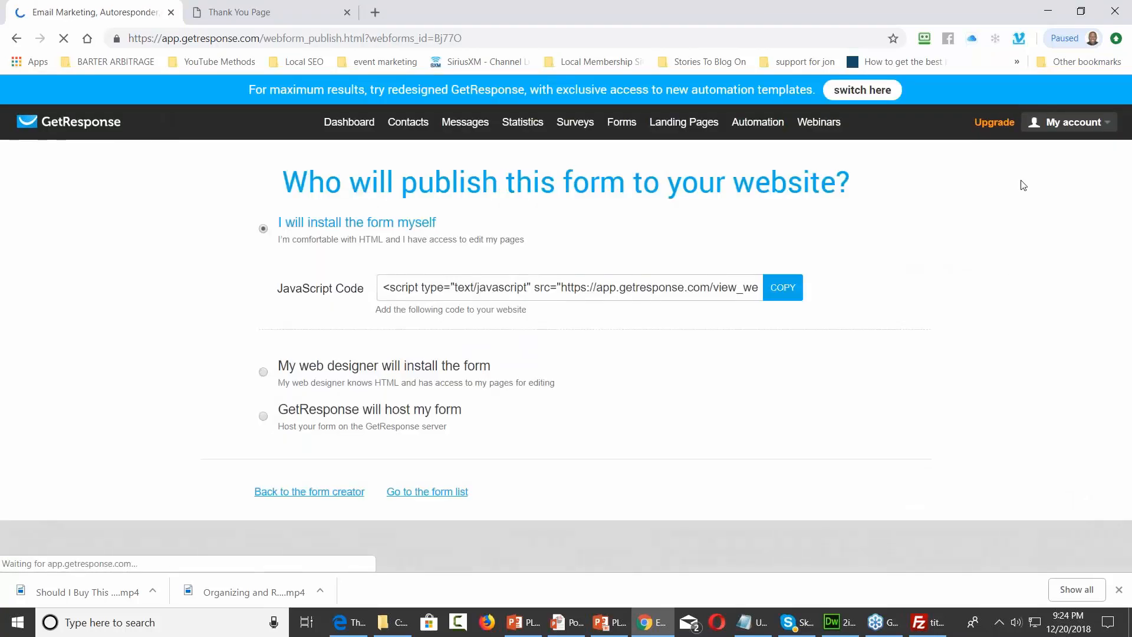
pyautogui.click(291, 13)
pyautogui.press('F5')
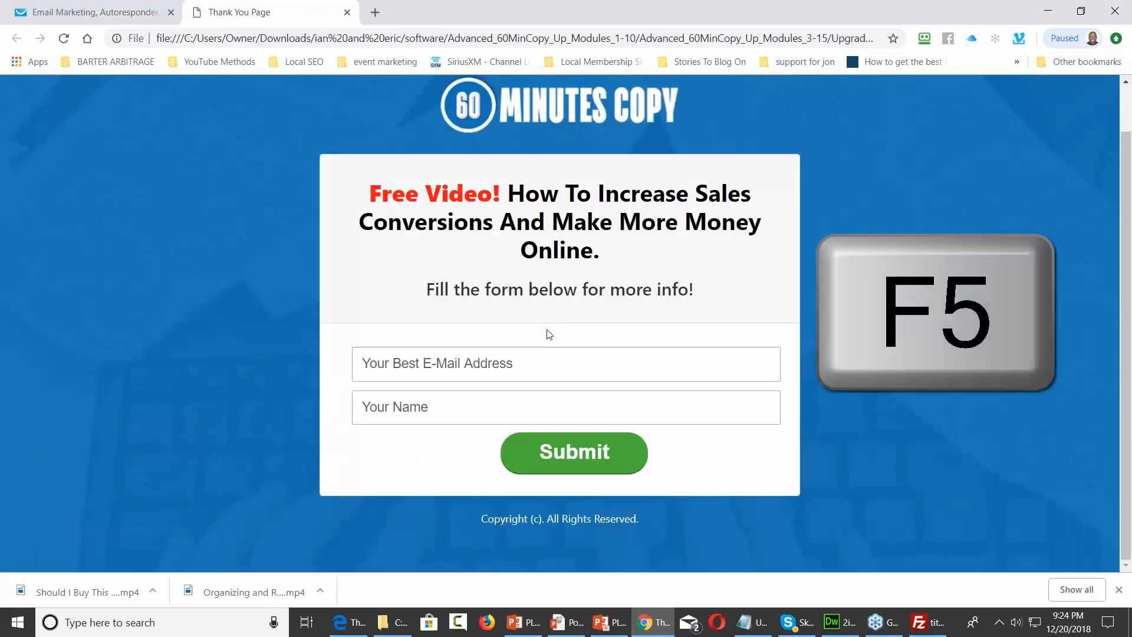
pyautogui.click(65, 39)
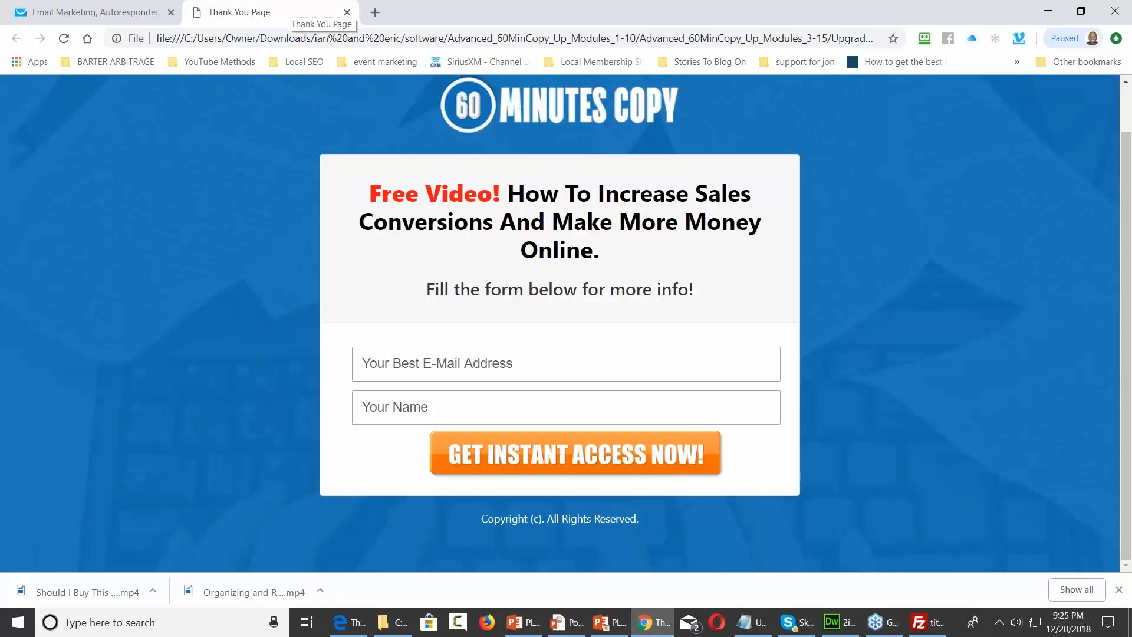
# Replace the Thank You Page title in 2index.html with '60 Minutes Copy' and save the file
pyautogui.click(839, 622)
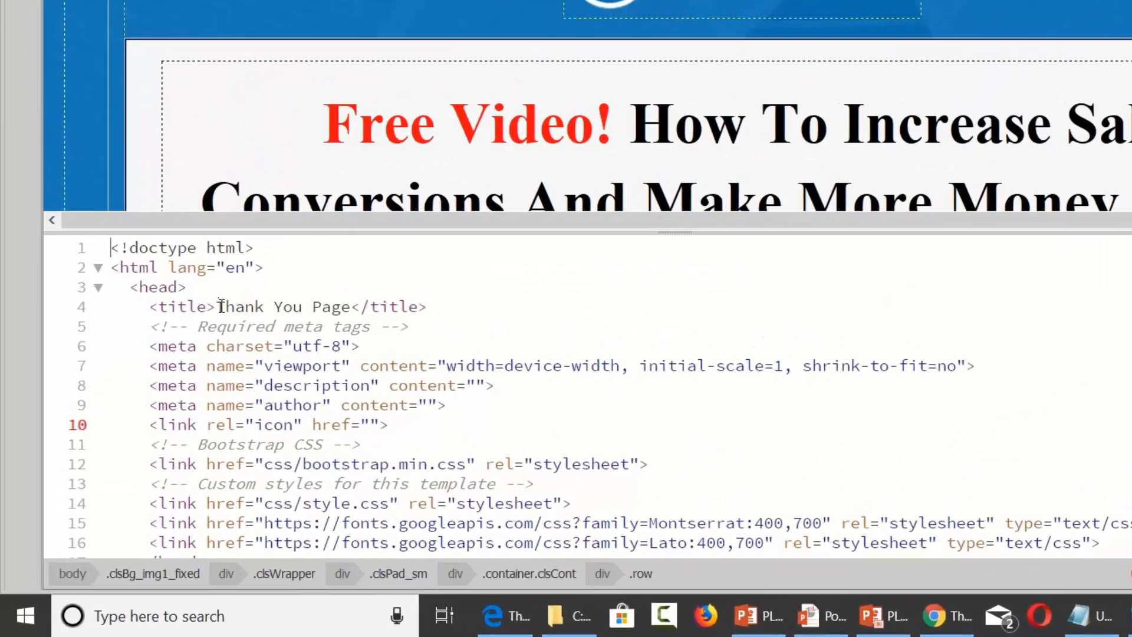
pyautogui.moveTo(150, 408); pyautogui.dragTo(174, 408)
pyautogui.moveTo(252, 306); pyautogui.dragTo(351, 306)
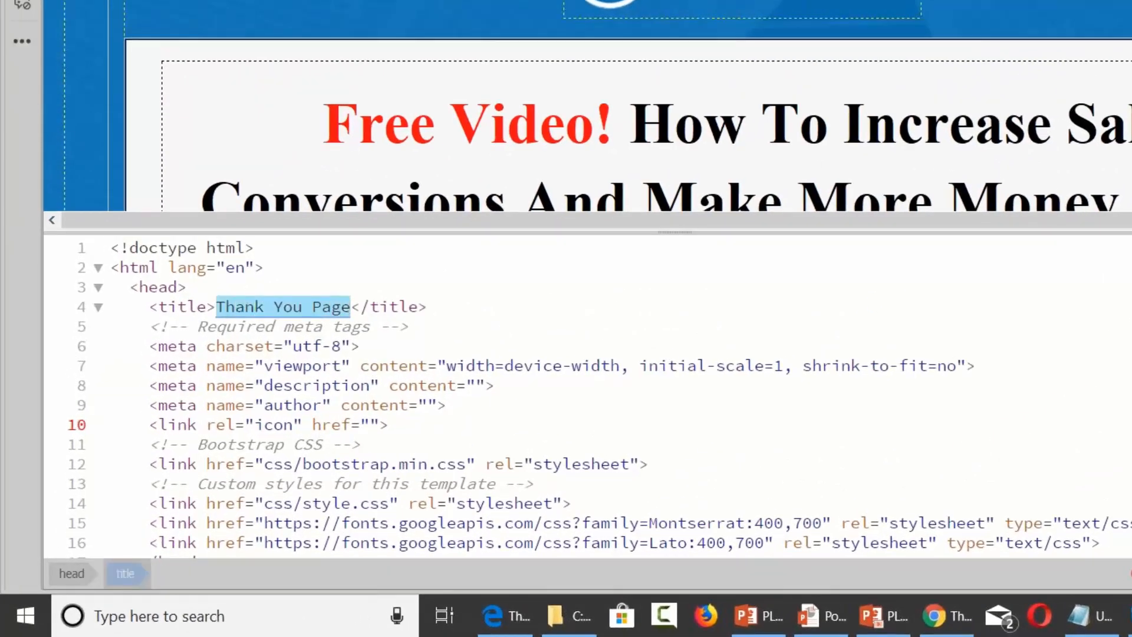
pyautogui.write('60 Minutes ')
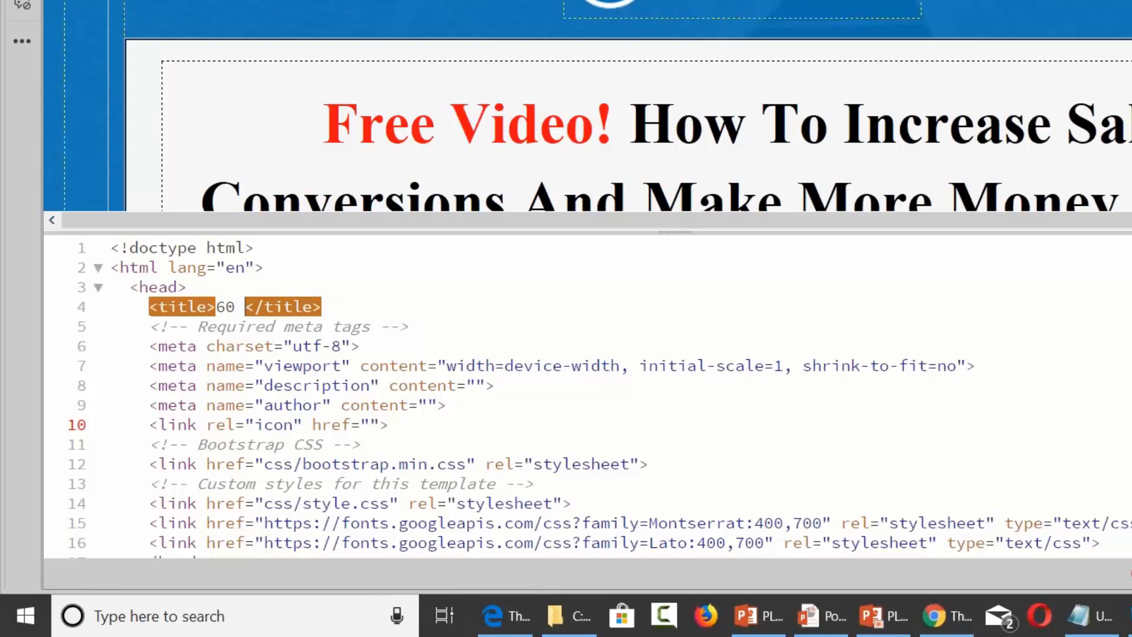
pyautogui.write('Coyp')
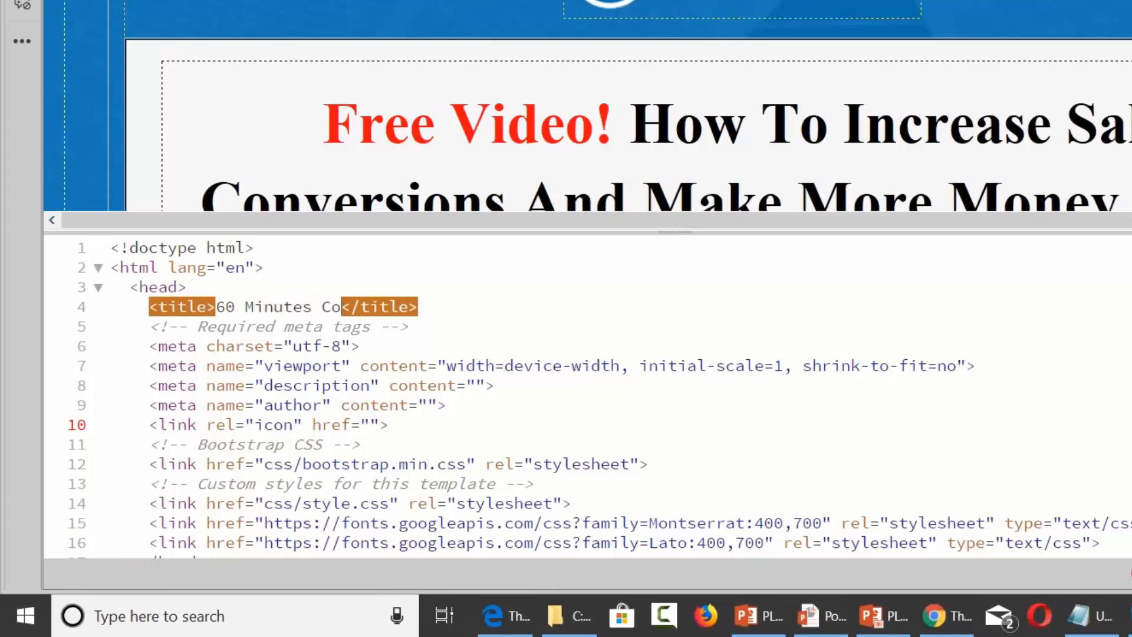
pyautogui.press('BackSpace')
pyautogui.press('BackSpace')
pyautogui.write('py')
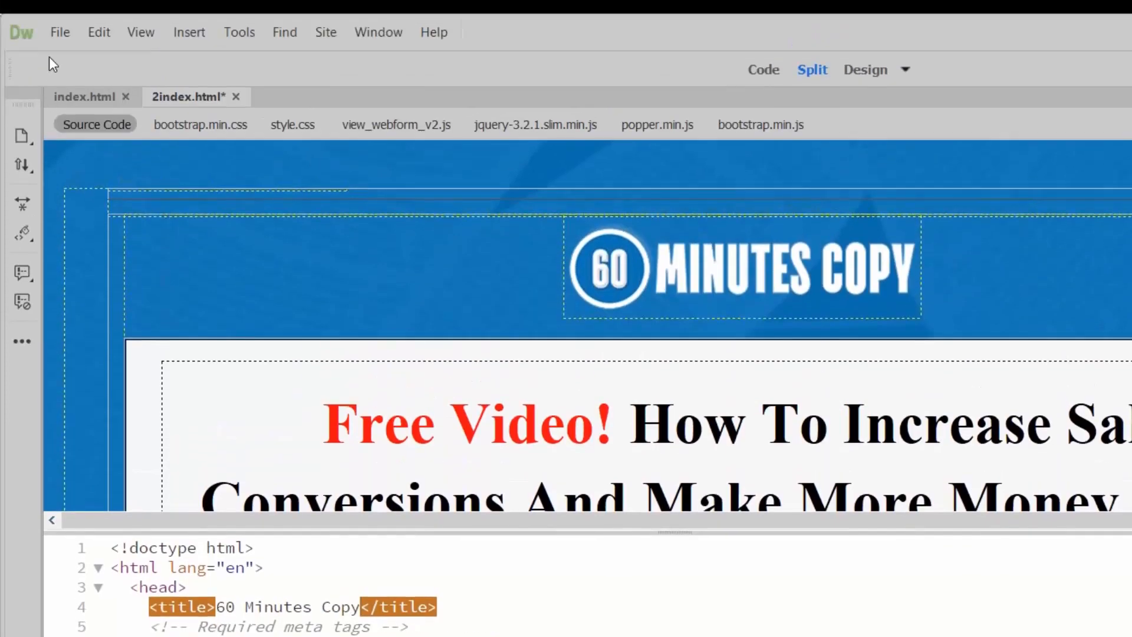
pyautogui.click(61, 32)
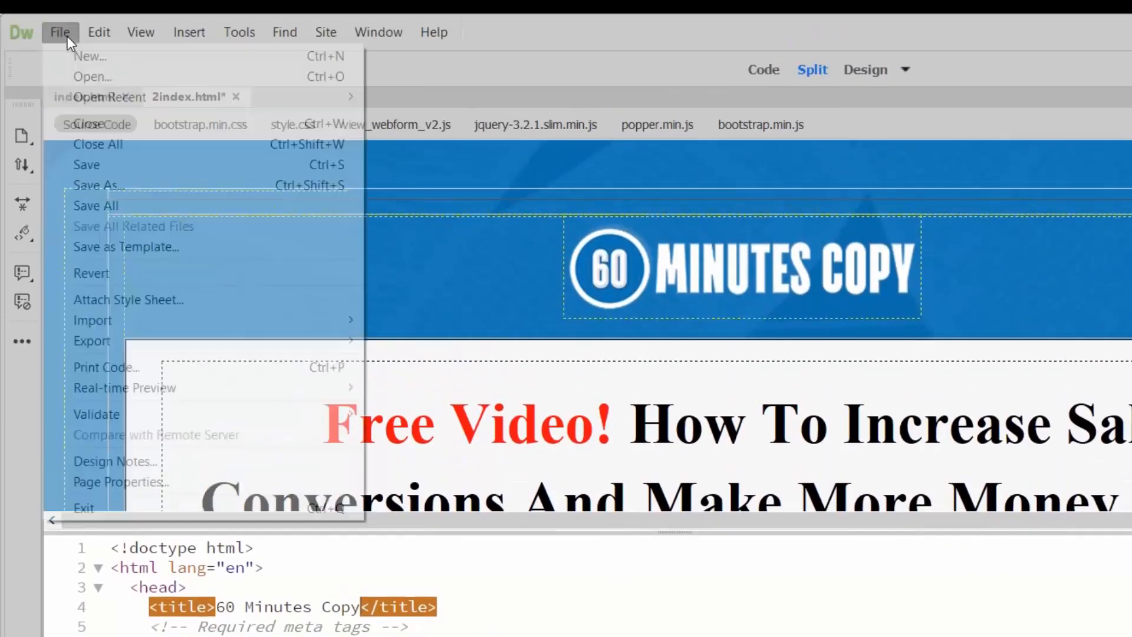
pyautogui.click(106, 168)
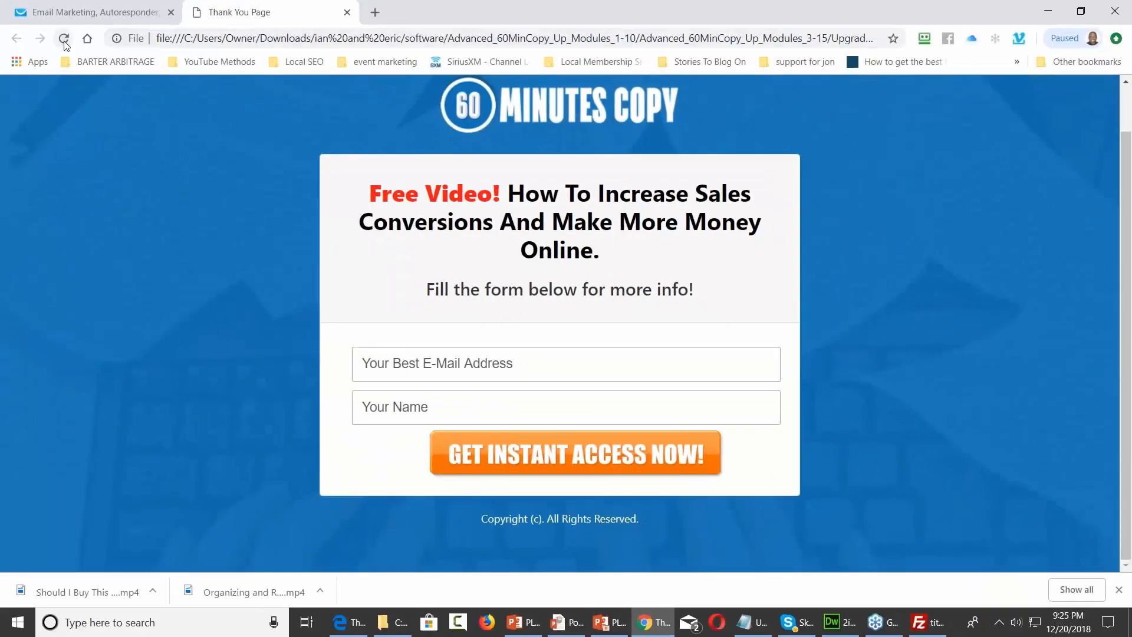
# Reload the squeeze page so its tab reads '60 Minutes Copy', then return to the GetResponse tab
pyautogui.click(63, 39)
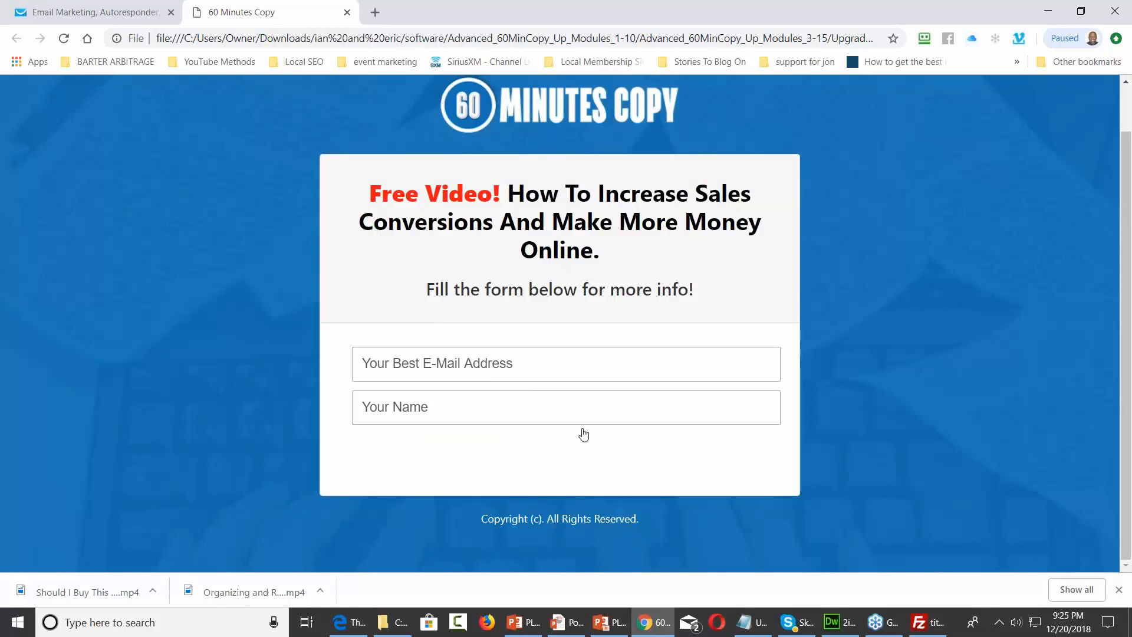
pyautogui.click(135, 11)
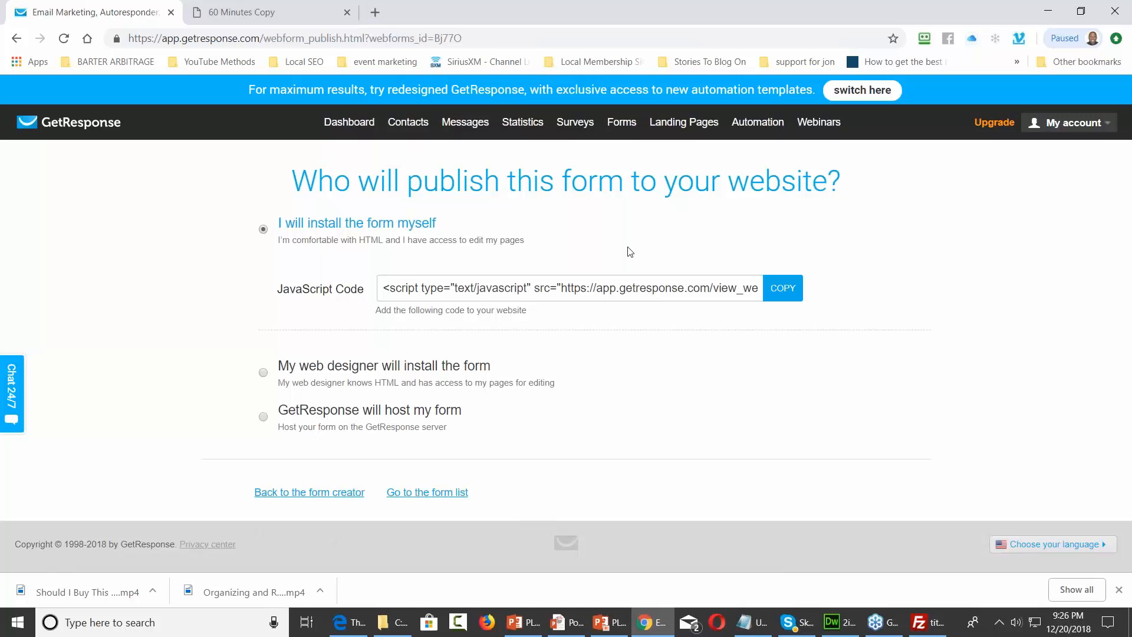
# Go back to the form creator and display the form's Thank-you page
pyautogui.click(346, 493)
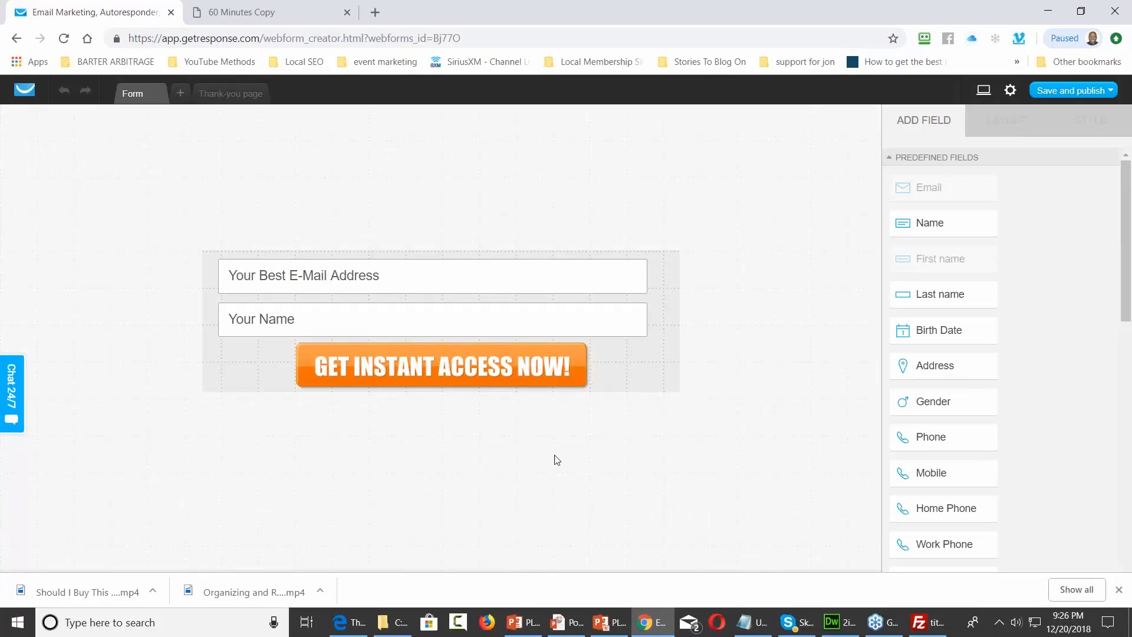
pyautogui.click(236, 99)
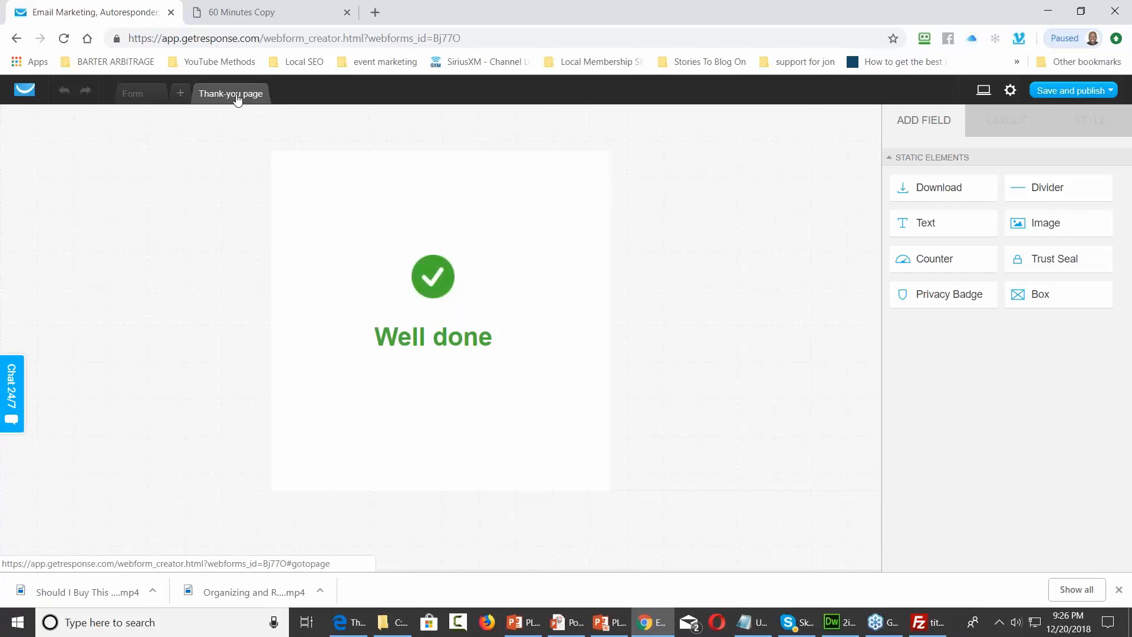
# In Form settings, change the form name from Webform - 20.12.2018 to 'To the Sales Page'
pyautogui.click(1010, 92)
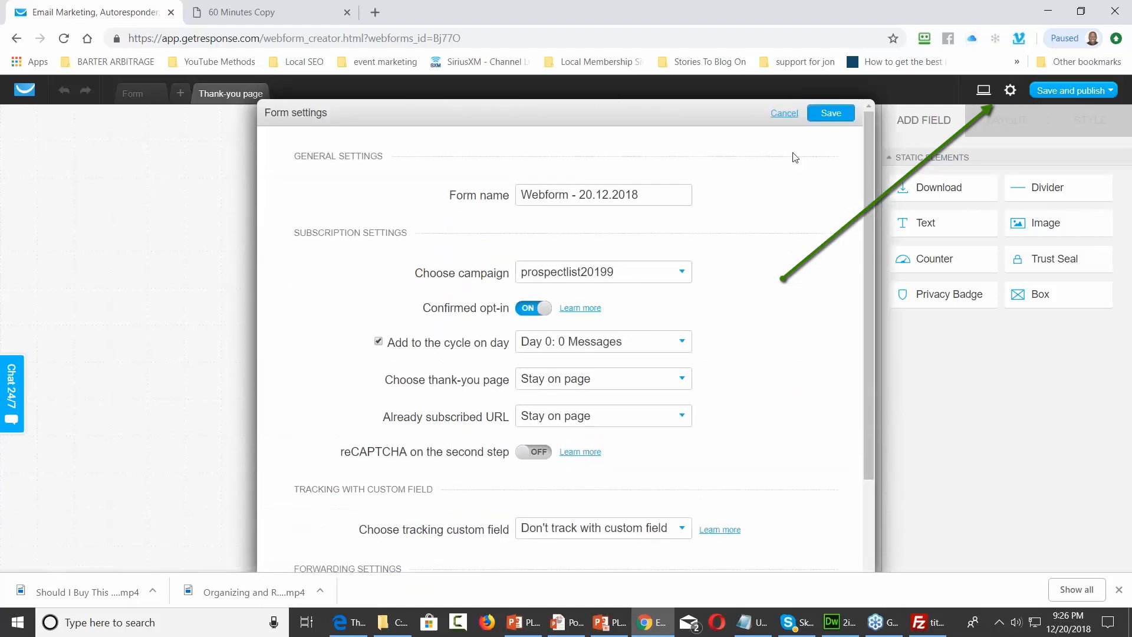
pyautogui.moveTo(655, 194); pyautogui.dragTo(513, 208)
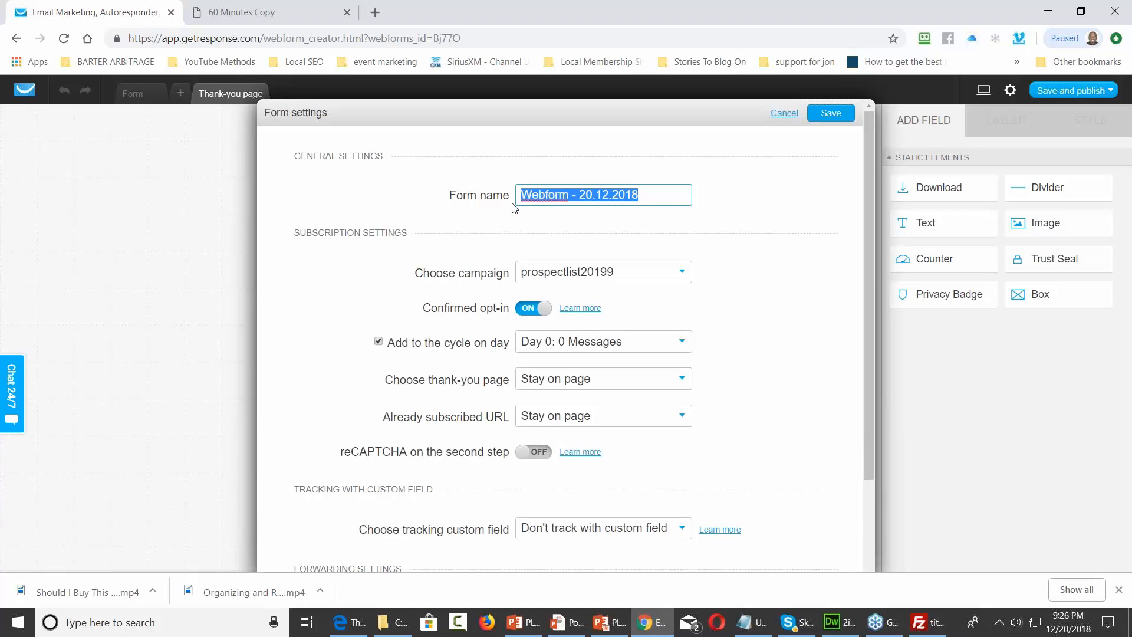
pyautogui.write('To the S')
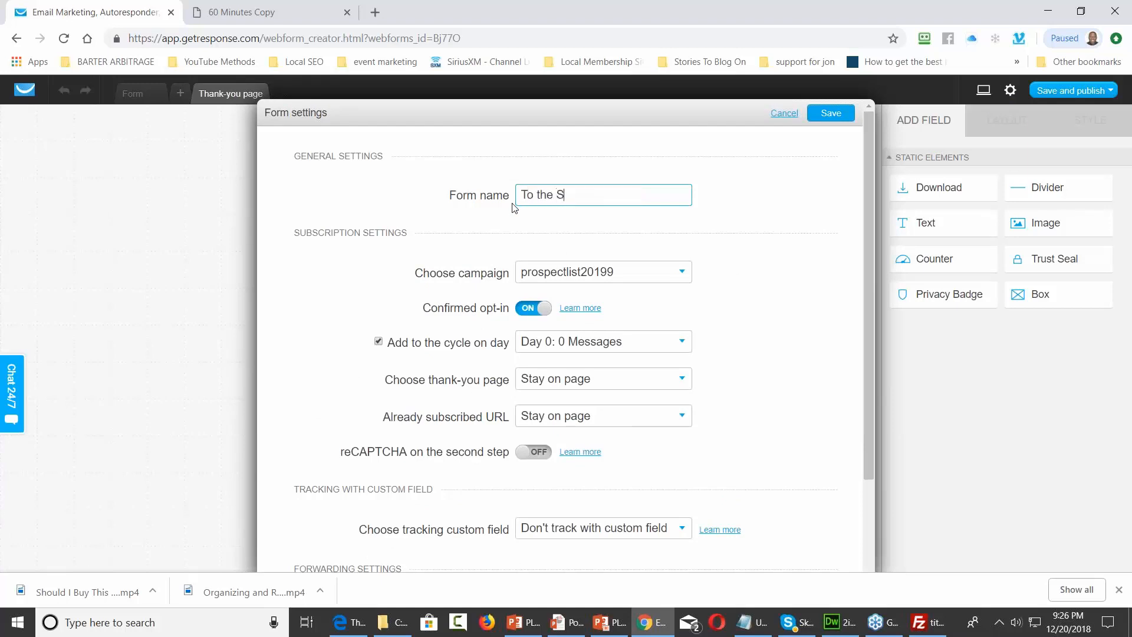
pyautogui.write('ales Page')
pyautogui.click(676, 340)
pyautogui.click(674, 344)
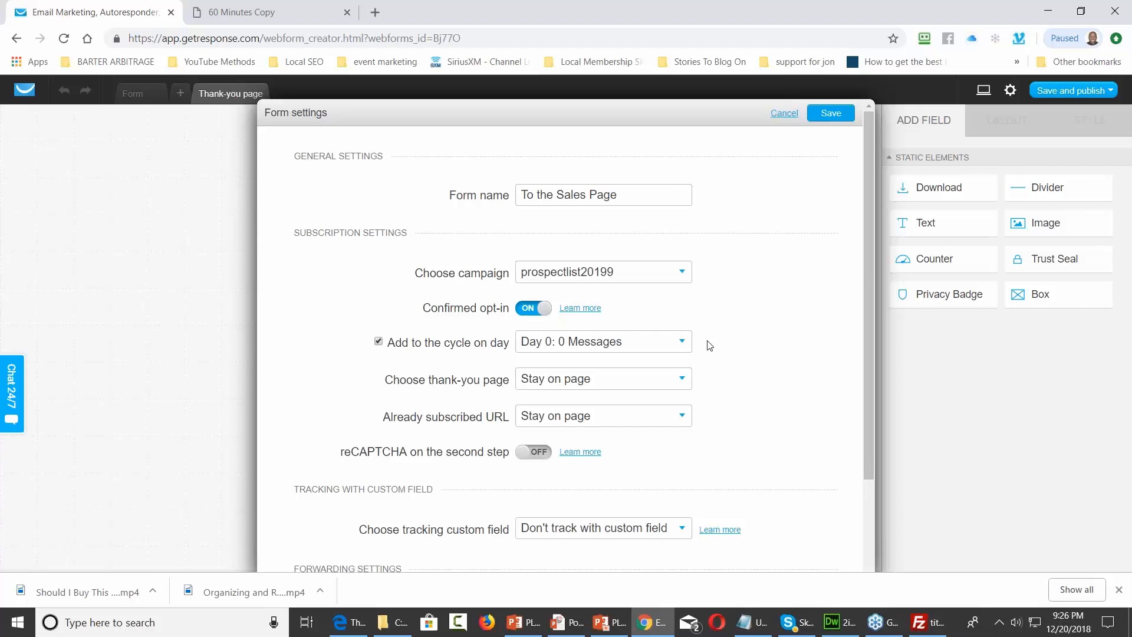
# Set the form's thank-you page choice to Custom, then bring FileZilla Pro forward
pyautogui.click(682, 380)
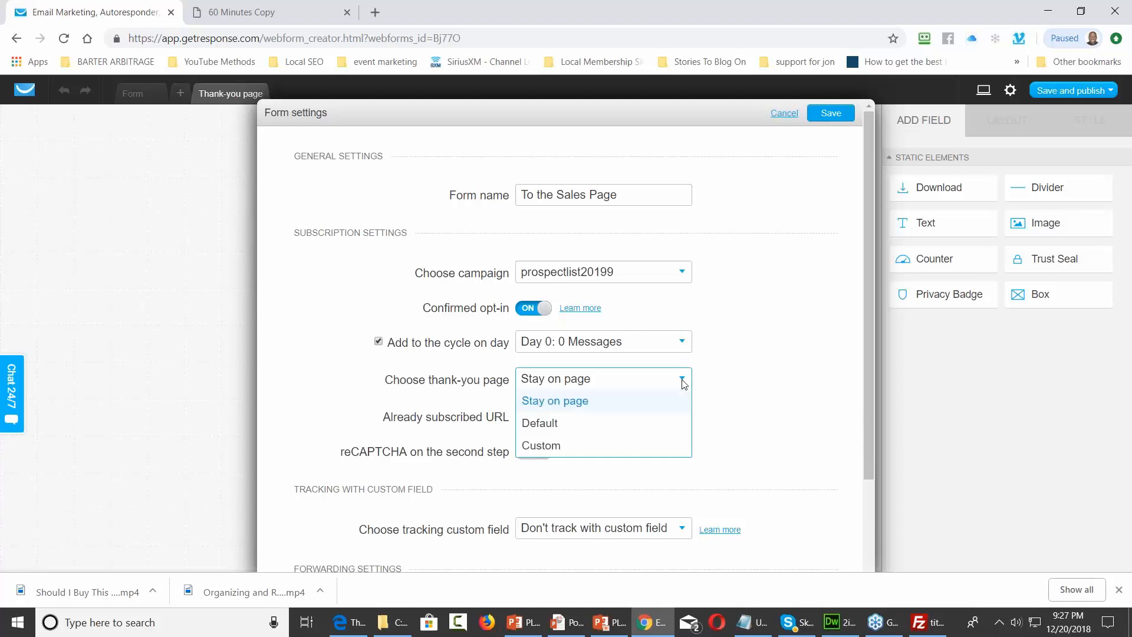
pyautogui.click(553, 448)
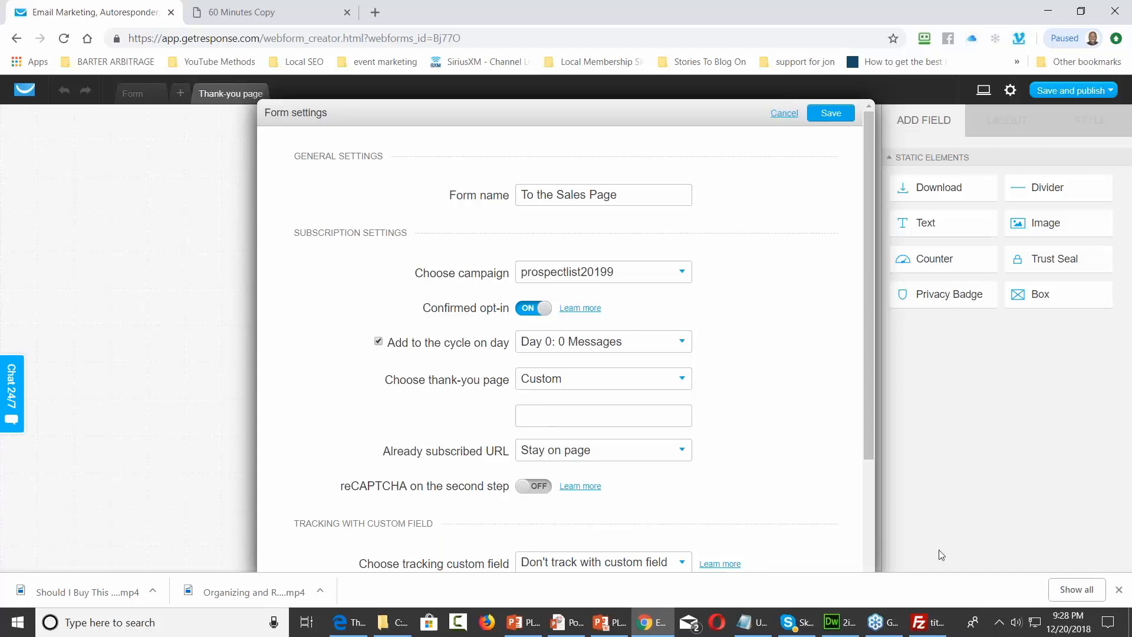
pyautogui.click(928, 622)
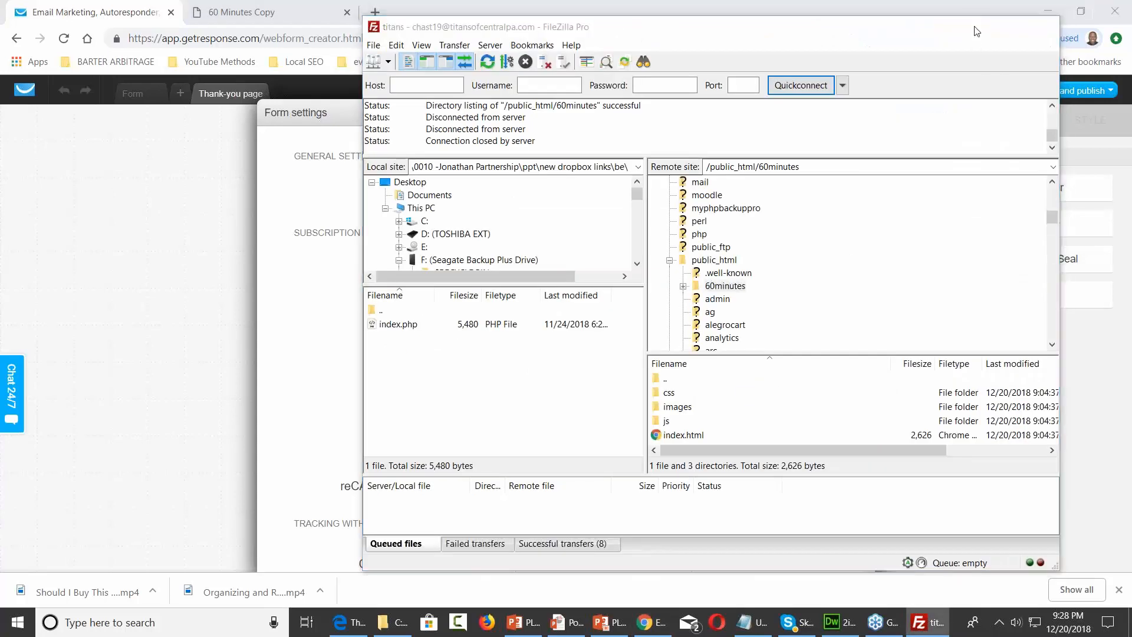
# Paste the copied titansofcentralpa.com page address into the custom thank-you URL field and save the settings
pyautogui.click(974, 27)
pyautogui.click(545, 414)
pyautogui.rightClick(547, 414)
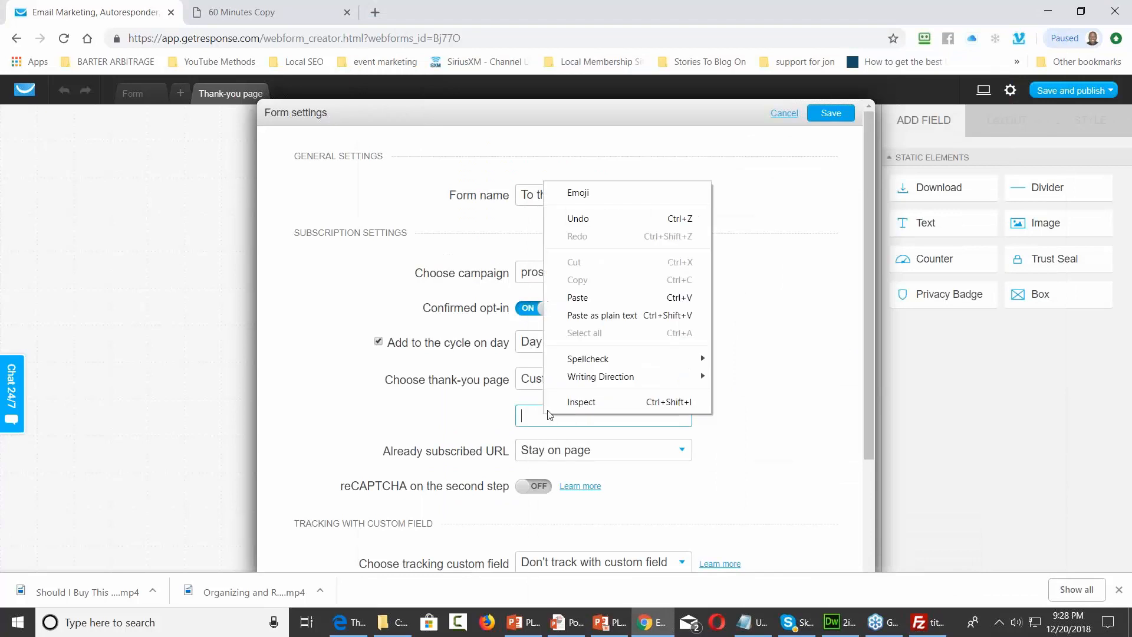
pyautogui.click(591, 297)
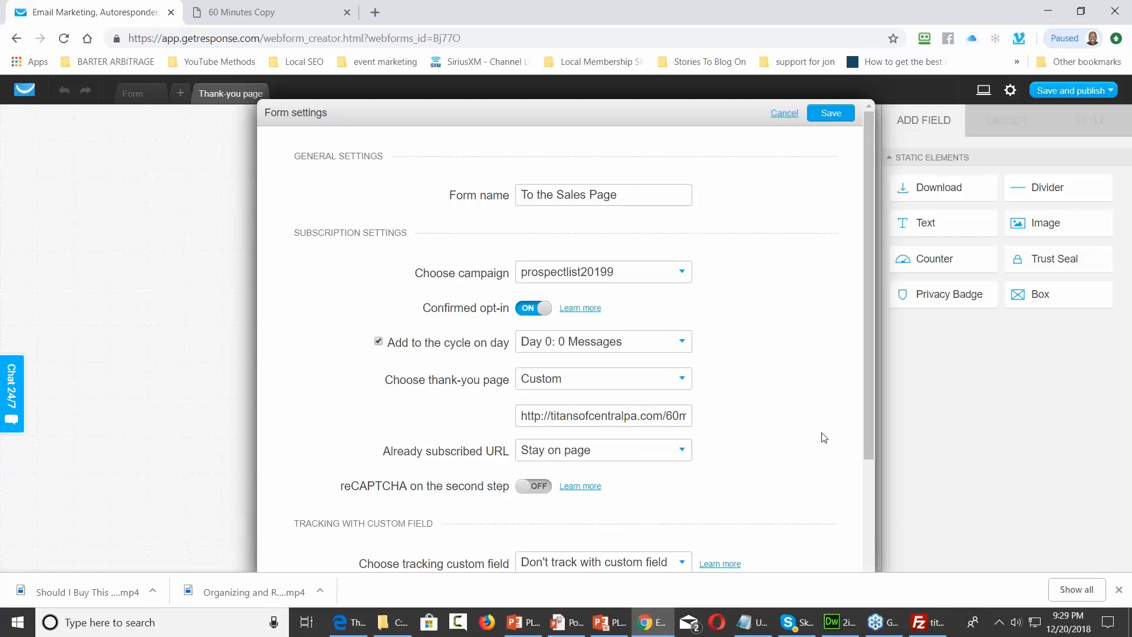
pyautogui.scroll(-5, 813, 432)
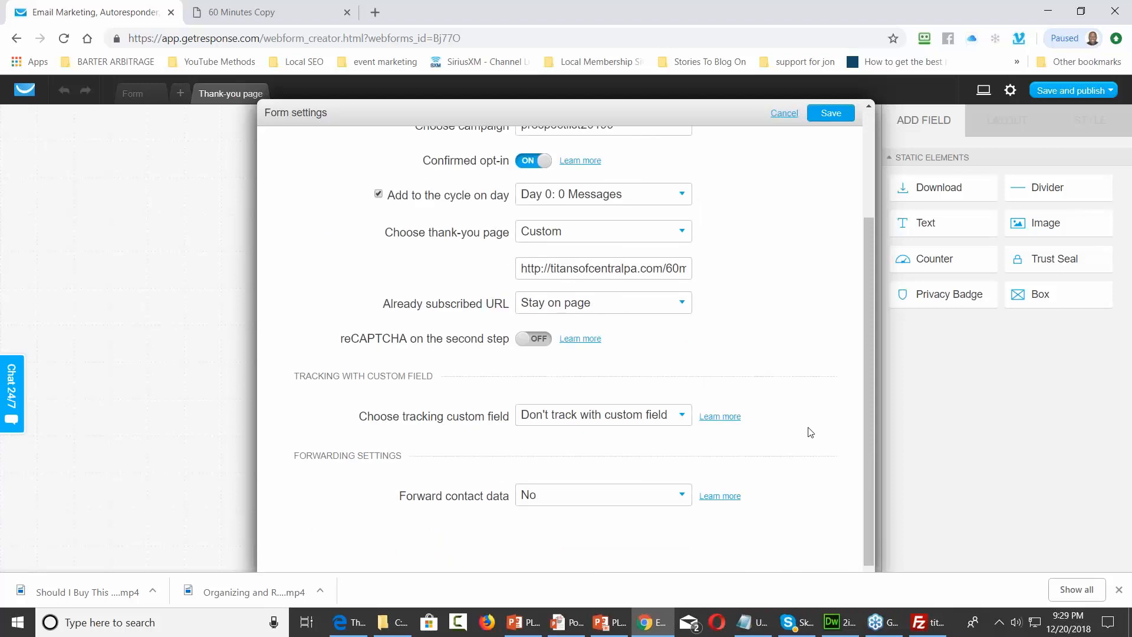
pyautogui.scroll(5, 810, 432)
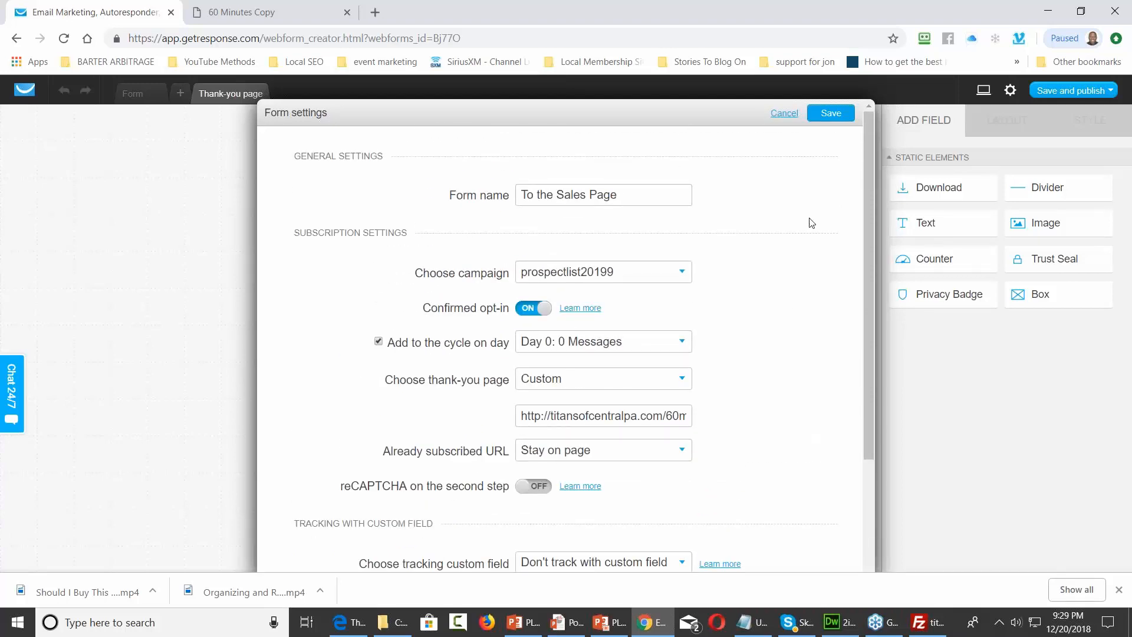
pyautogui.click(830, 114)
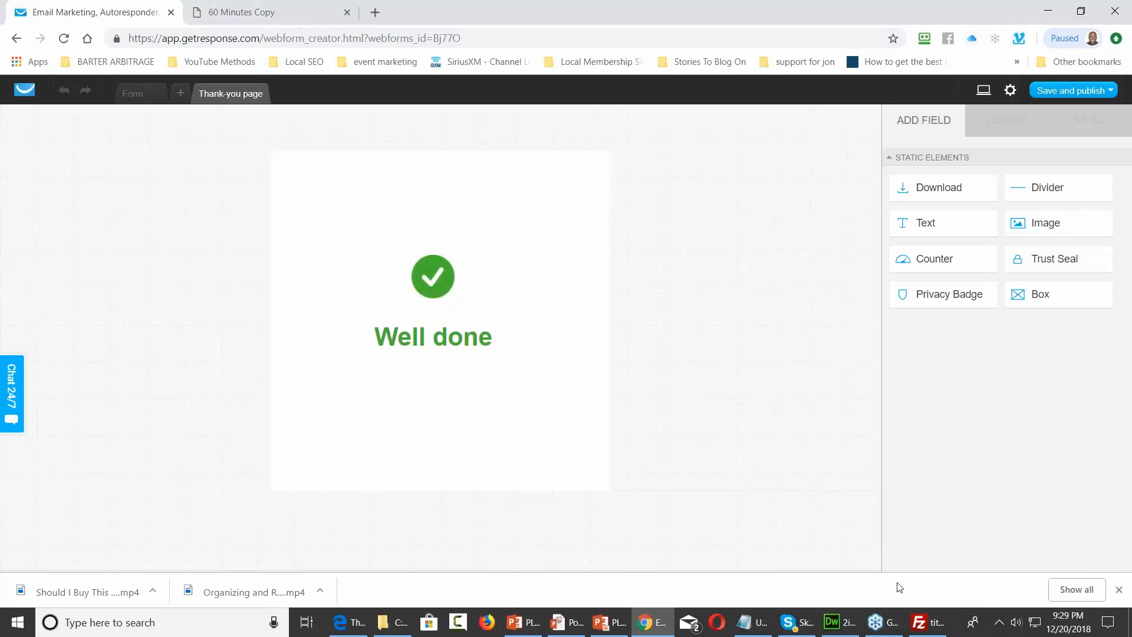
pyautogui.moveTo(922, 617)
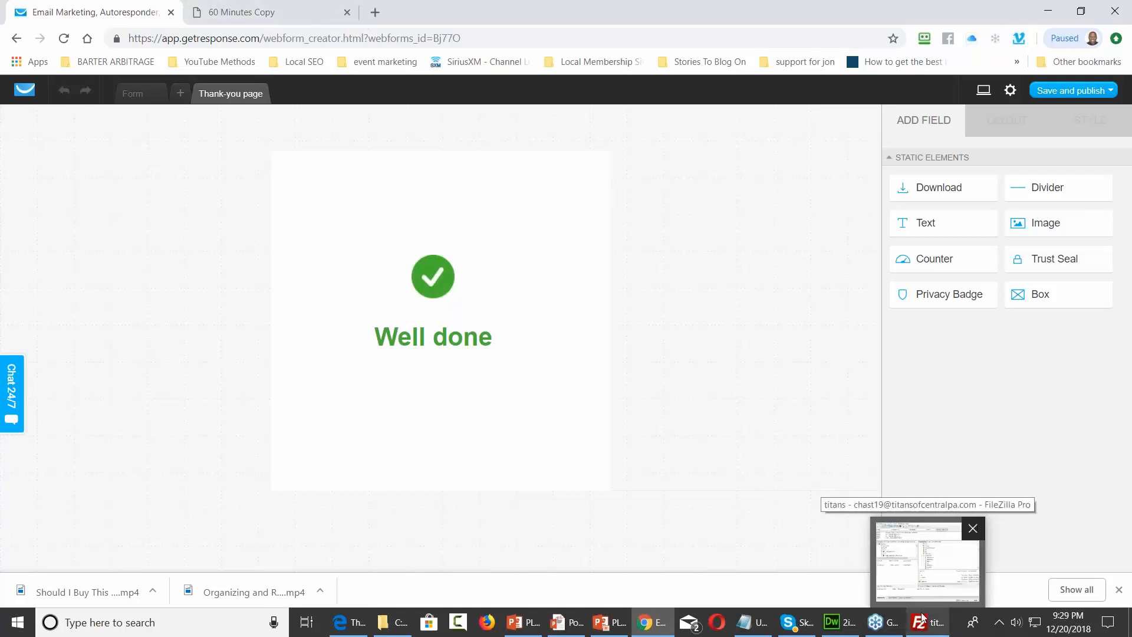
# In the Squeeze_Page folder, rename the old index.html to 3index.html
pyautogui.click(396, 608)
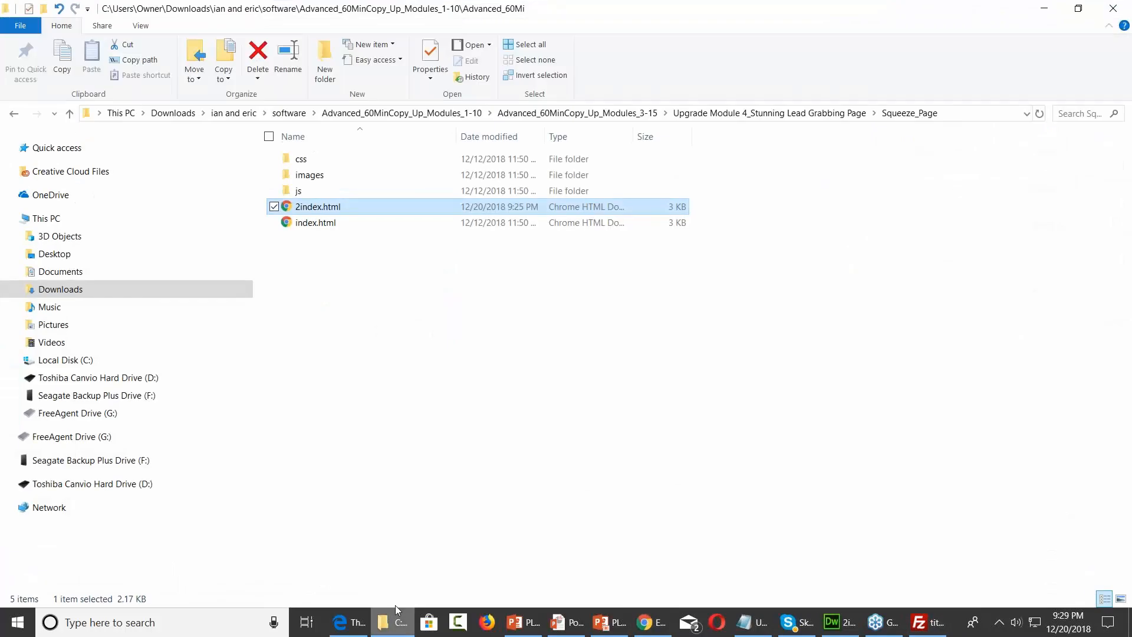
pyautogui.click(306, 225)
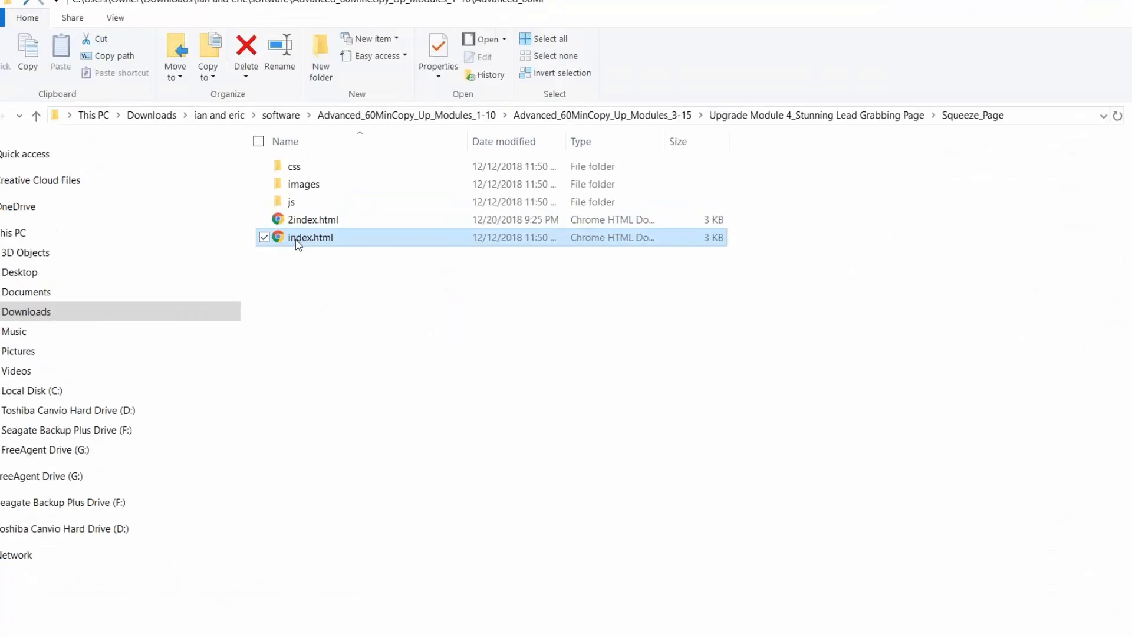
pyautogui.click(289, 239)
pyautogui.press('Home')
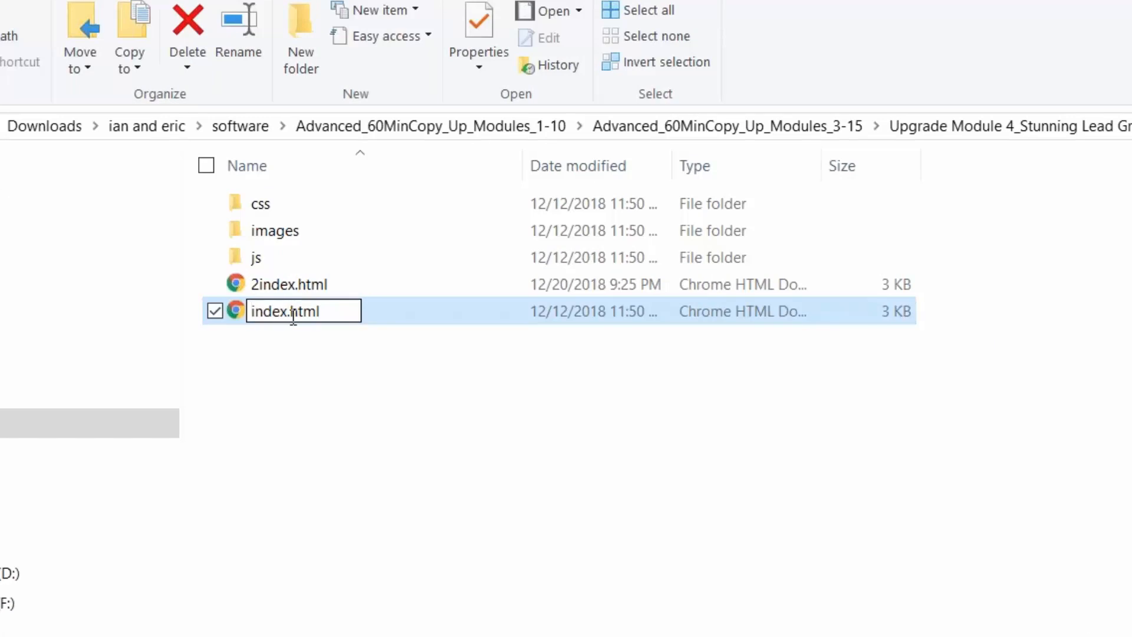
pyautogui.write('3')
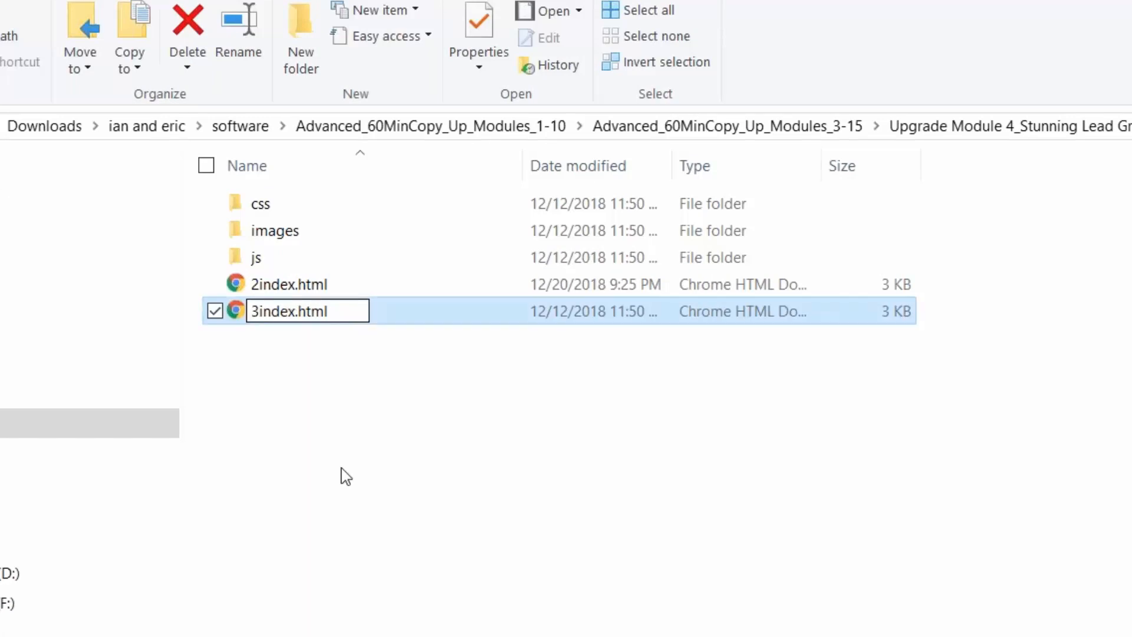
pyautogui.click(340, 474)
# Rename 2index.html to index.html
pyautogui.click(288, 288)
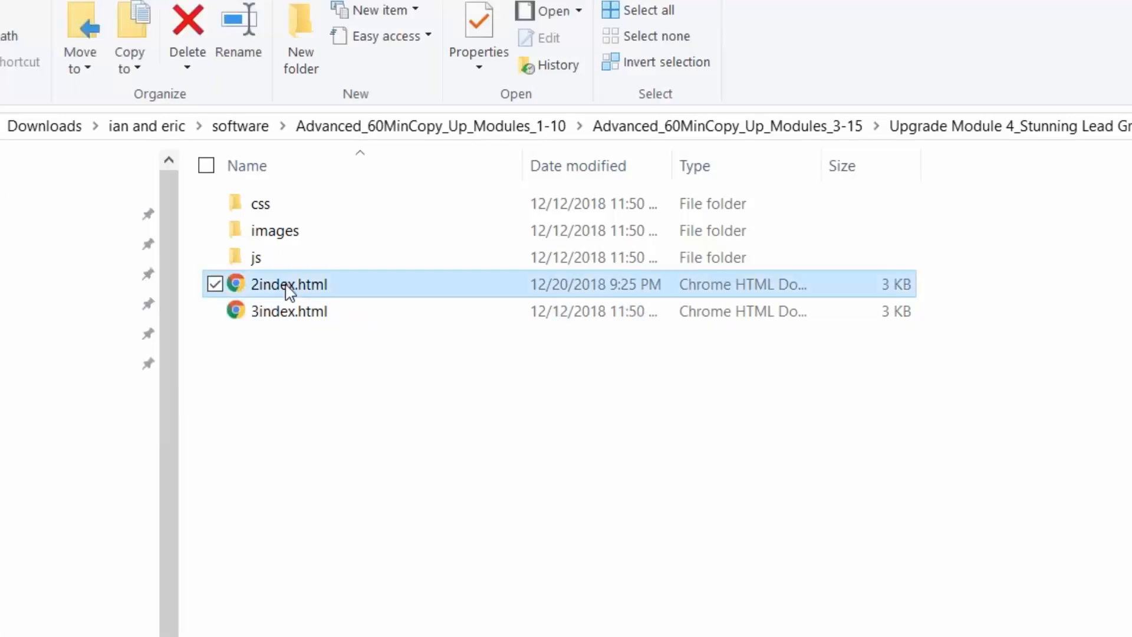
pyautogui.click(280, 286)
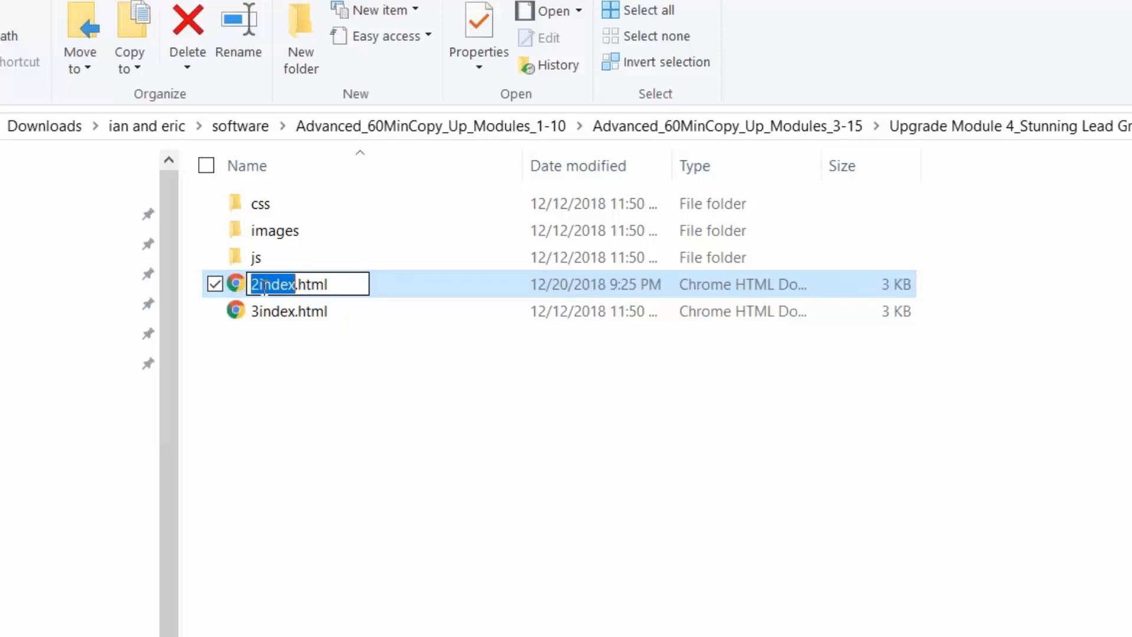
pyautogui.click(260, 286)
pyautogui.press('BackSpace')
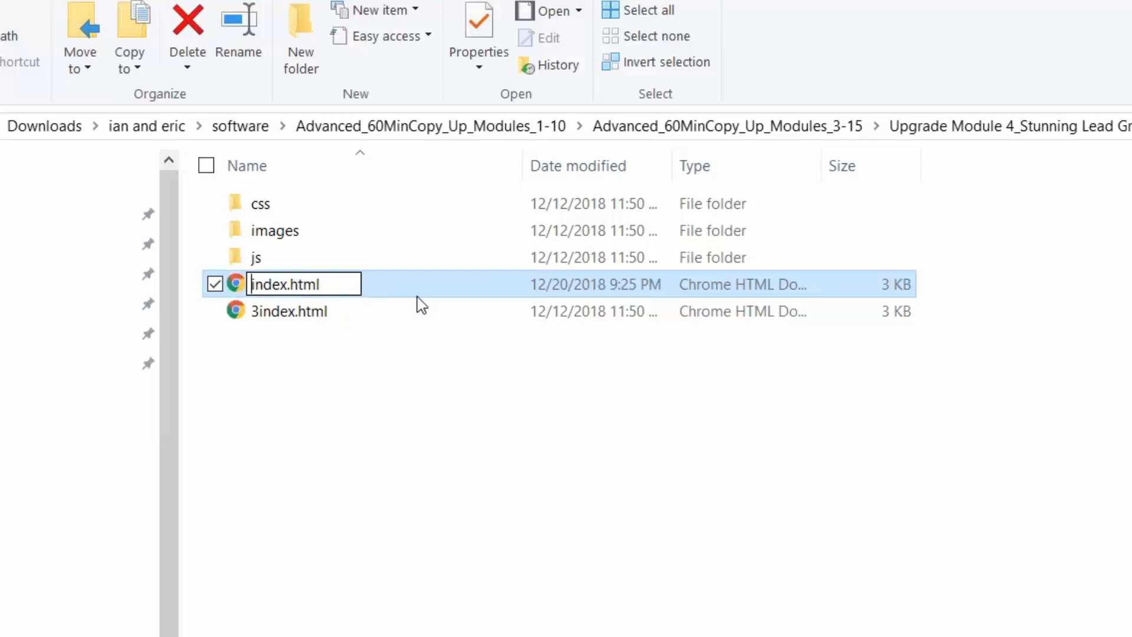
pyautogui.click(430, 508)
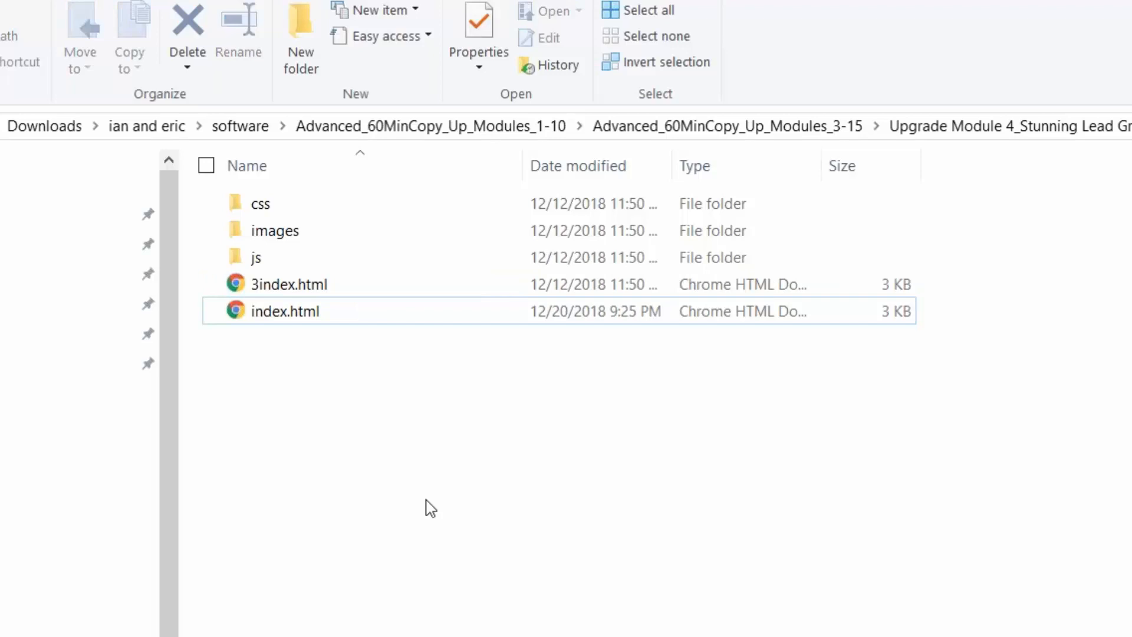
# Select the css, images and js folders together with index.html
pyautogui.click(330, 212)
pyautogui.click(332, 234)
pyautogui.keyDown('ctrl'); pyautogui.click(332, 212); pyautogui.keyUp('ctrl')
pyautogui.keyDown('ctrl'); pyautogui.click(333, 259); pyautogui.keyUp('ctrl')
pyautogui.keyDown('ctrl'); pyautogui.click(324, 311); pyautogui.keyUp('ctrl')
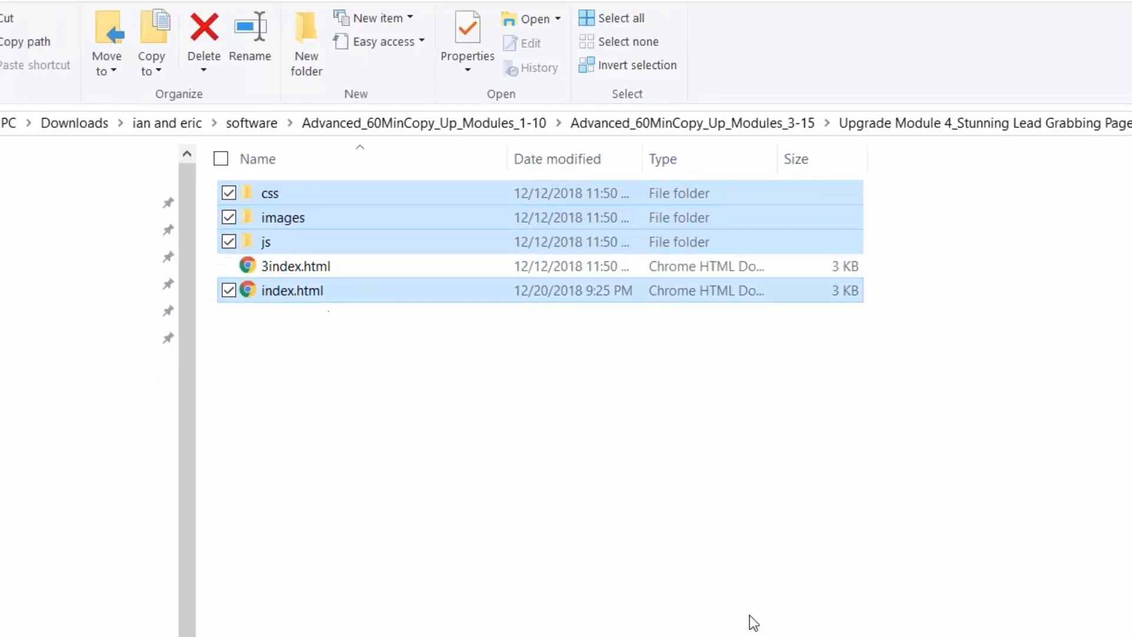
# Upload index.html, bg1.jpg, download_btn.png, logo.png and the rest to the server's 60minutes folder, overwriting all
pyautogui.click(918, 622)
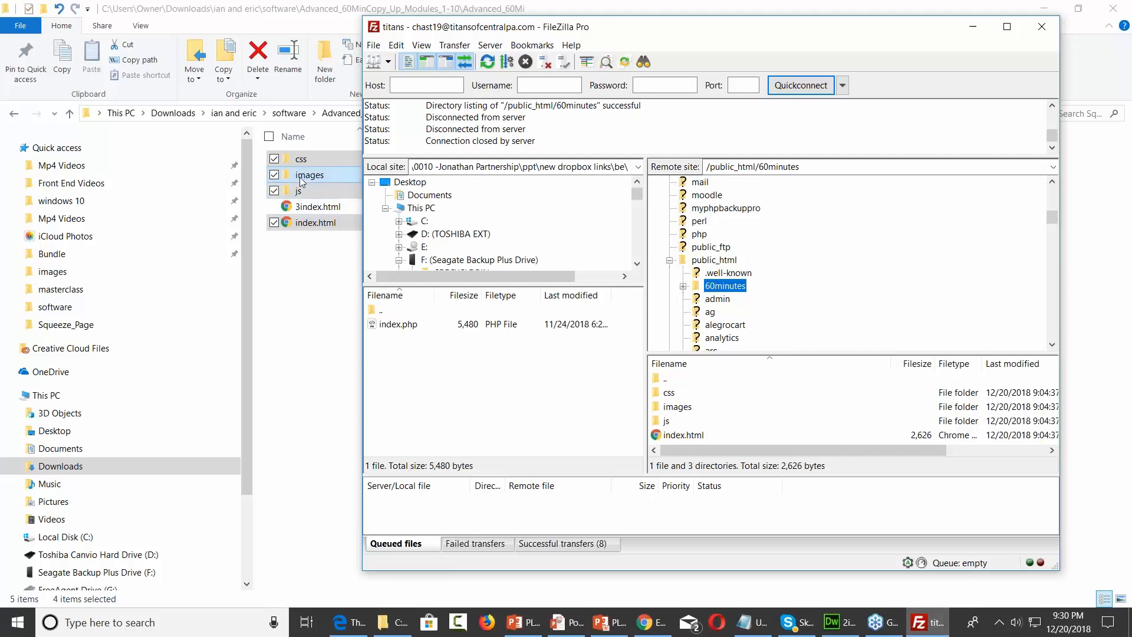
pyautogui.moveTo(302, 177); pyautogui.dragTo(758, 288)
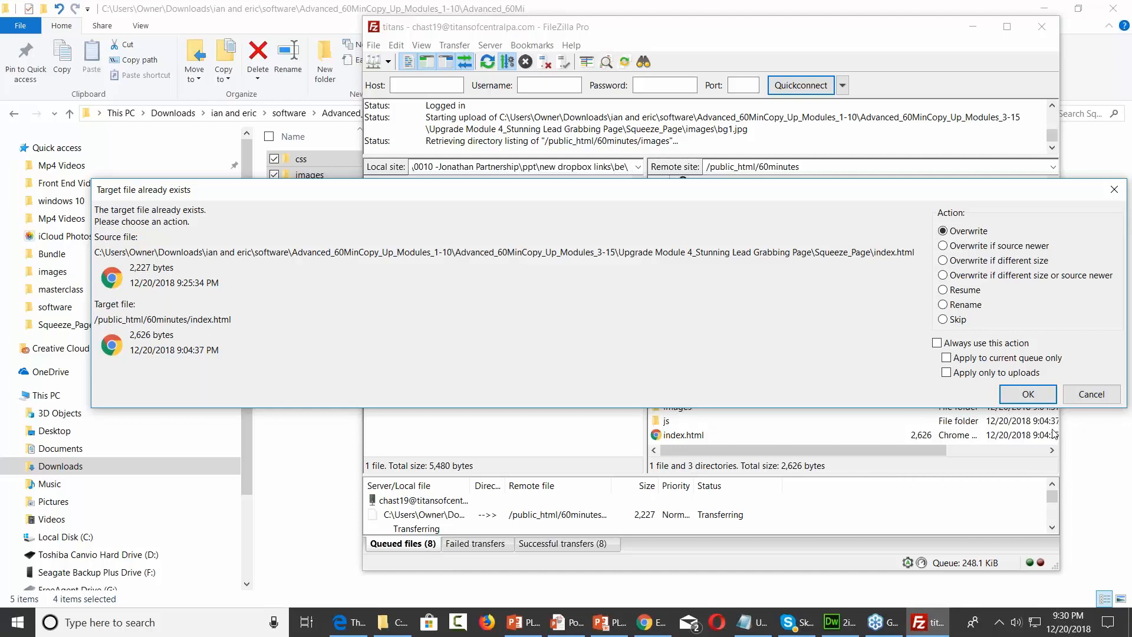
pyautogui.click(1025, 395)
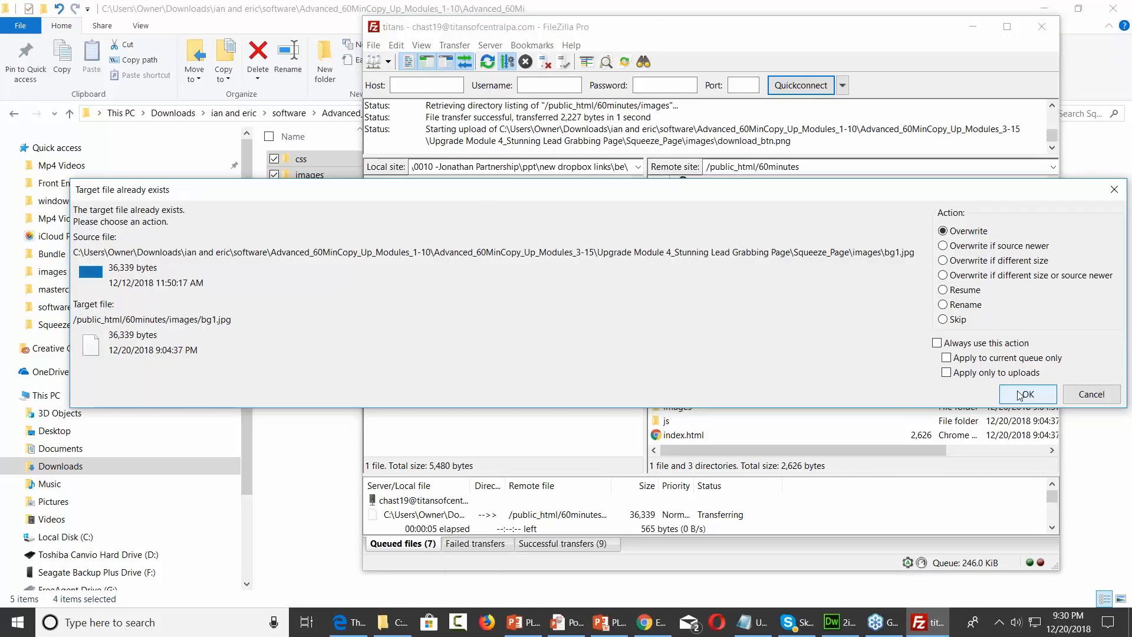
pyautogui.click(1024, 395)
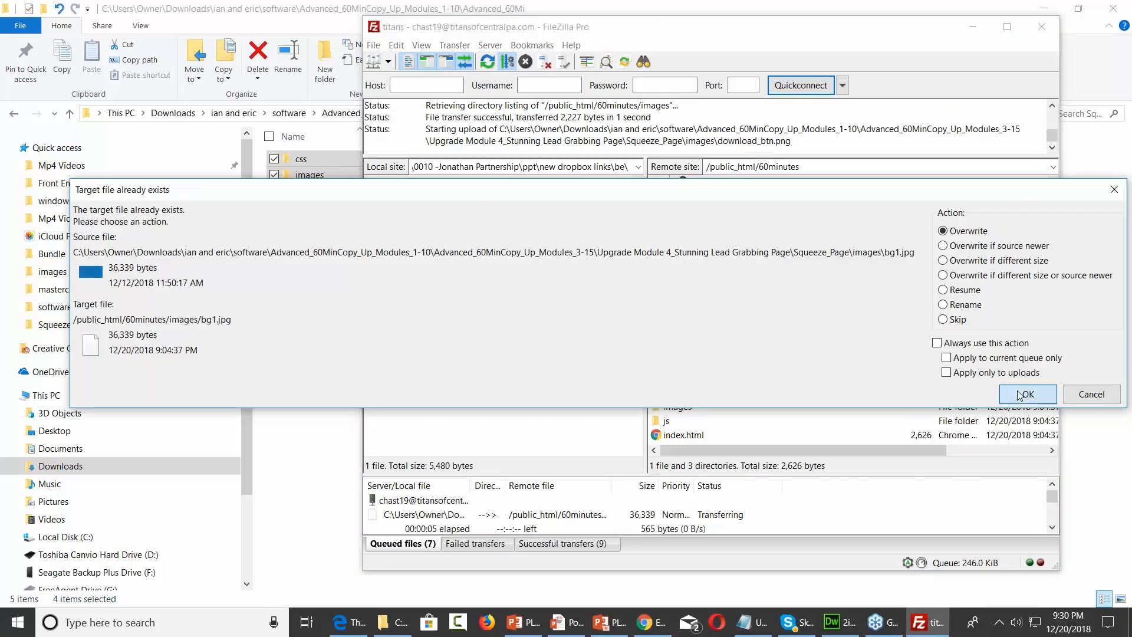
pyautogui.click(1024, 395)
pyautogui.click(1025, 395)
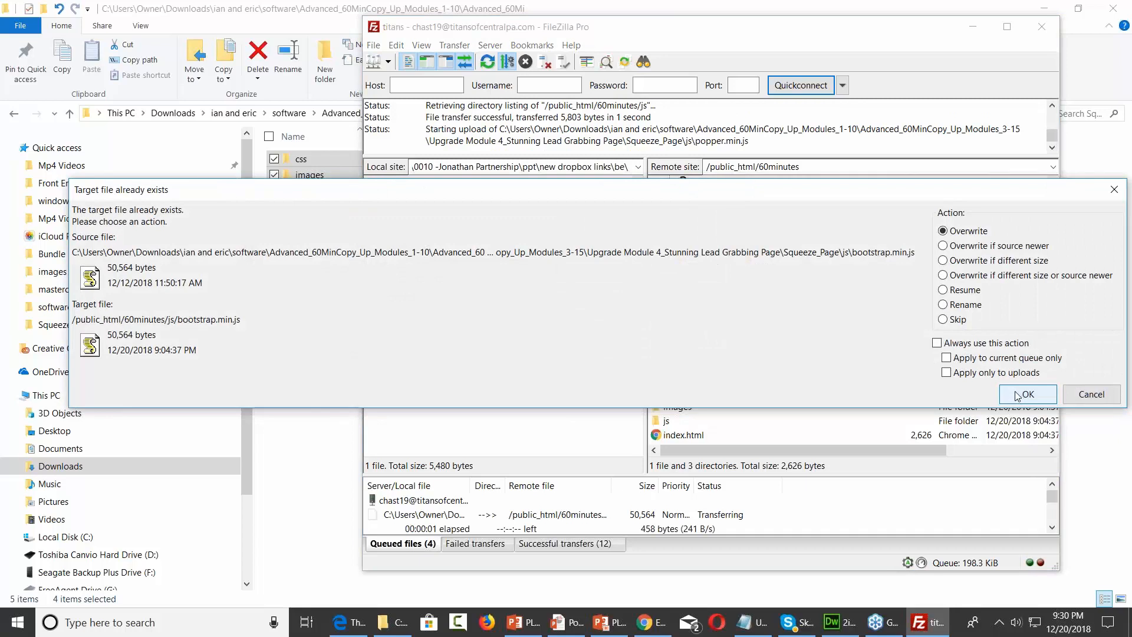
pyautogui.click(937, 343)
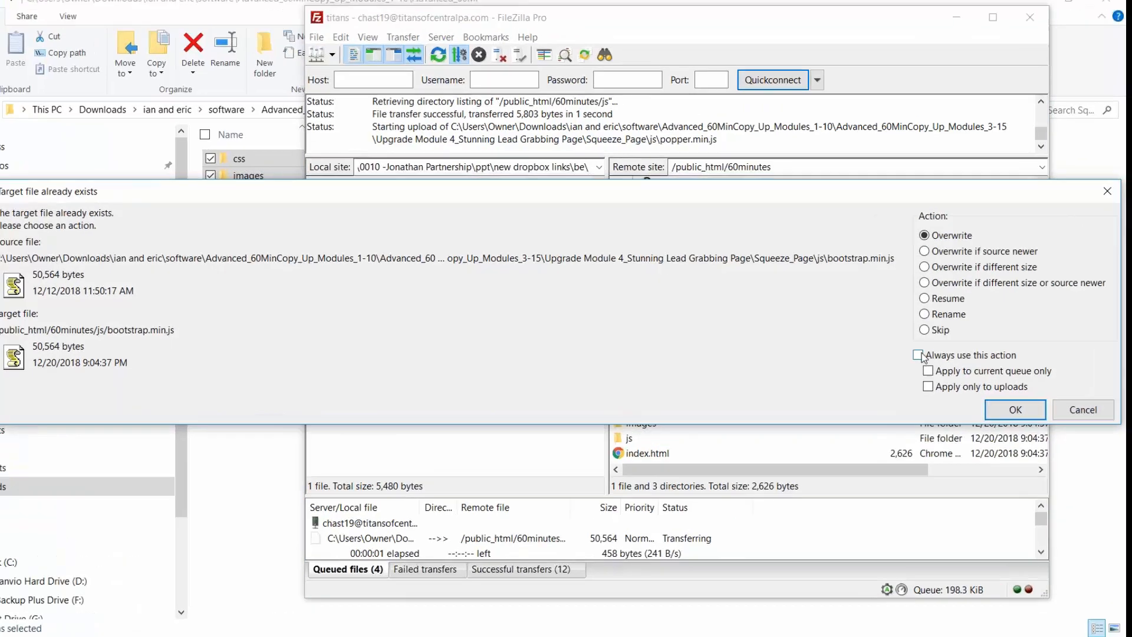
pyautogui.click(946, 358)
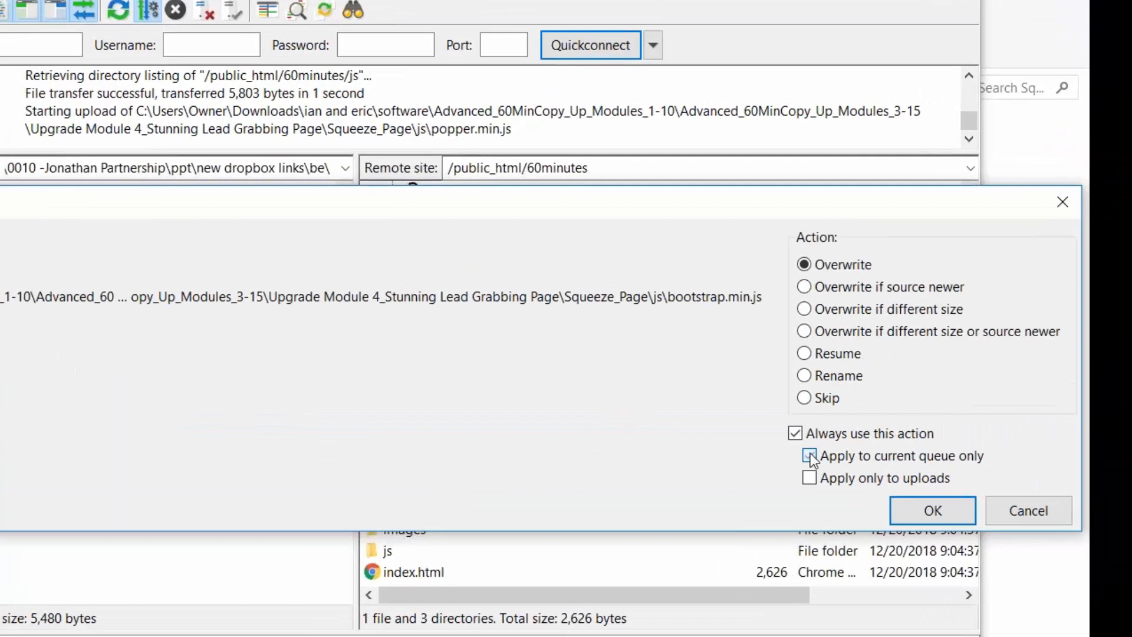
pyautogui.click(914, 512)
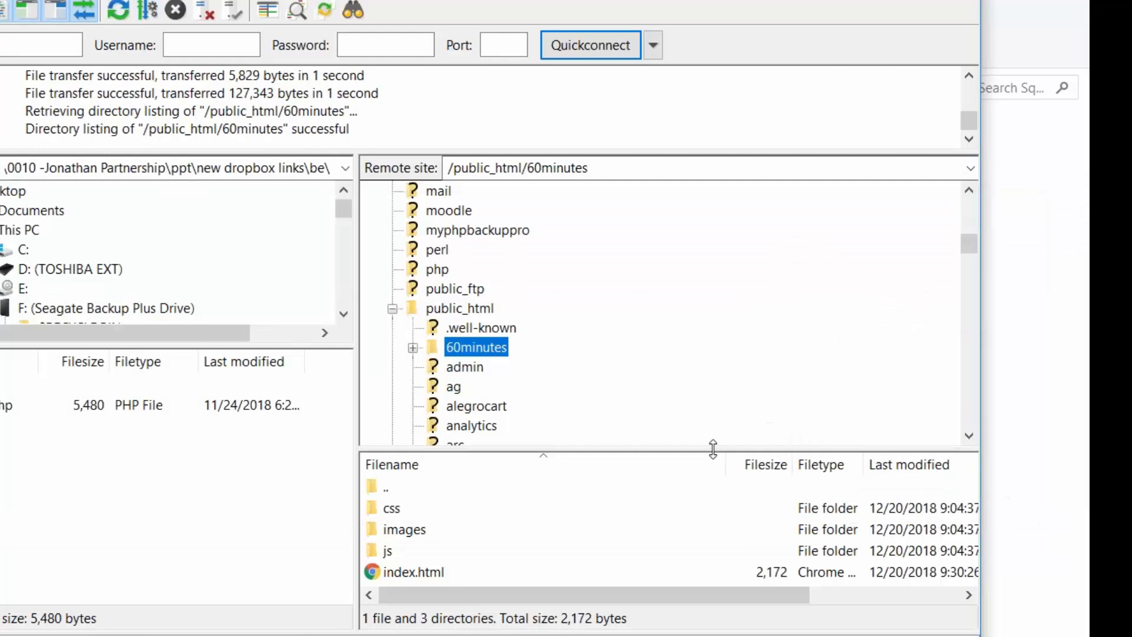
# Copy the 60minutes folder's URL and reload the live squeeze page in Edge
pyautogui.rightClick(477, 348)
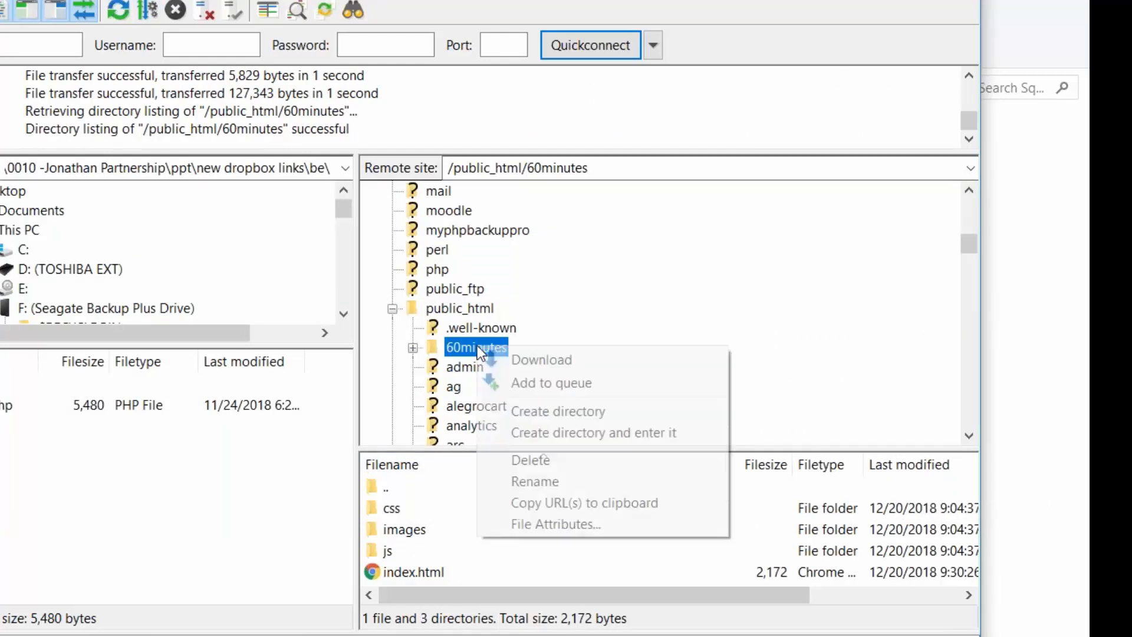
pyautogui.click(567, 502)
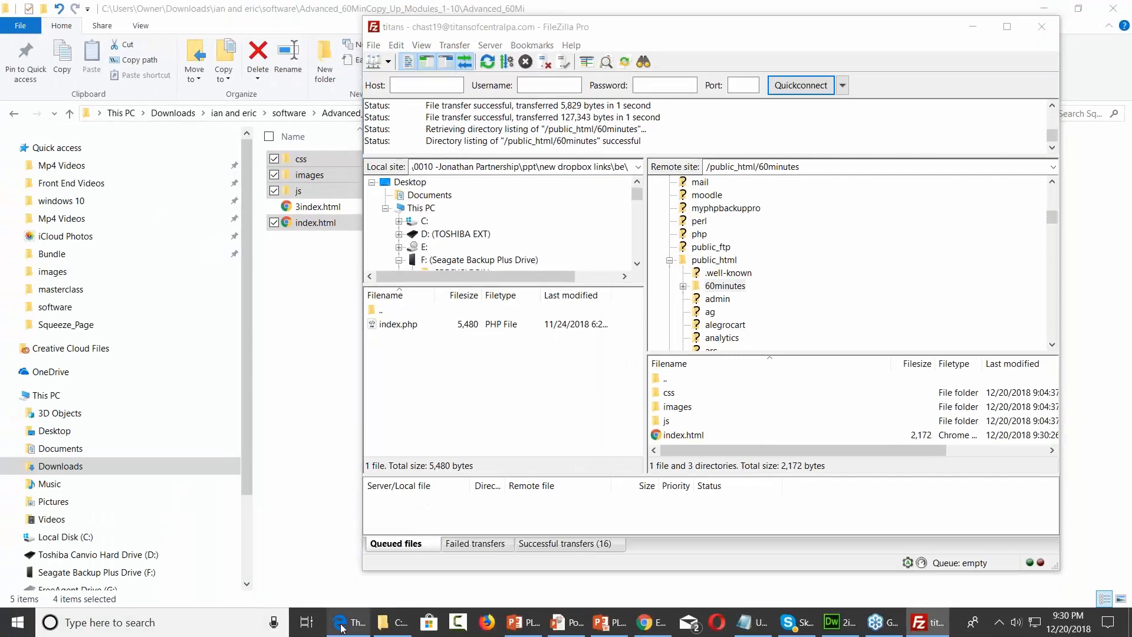
pyautogui.click(340, 626)
pyautogui.click(84, 41)
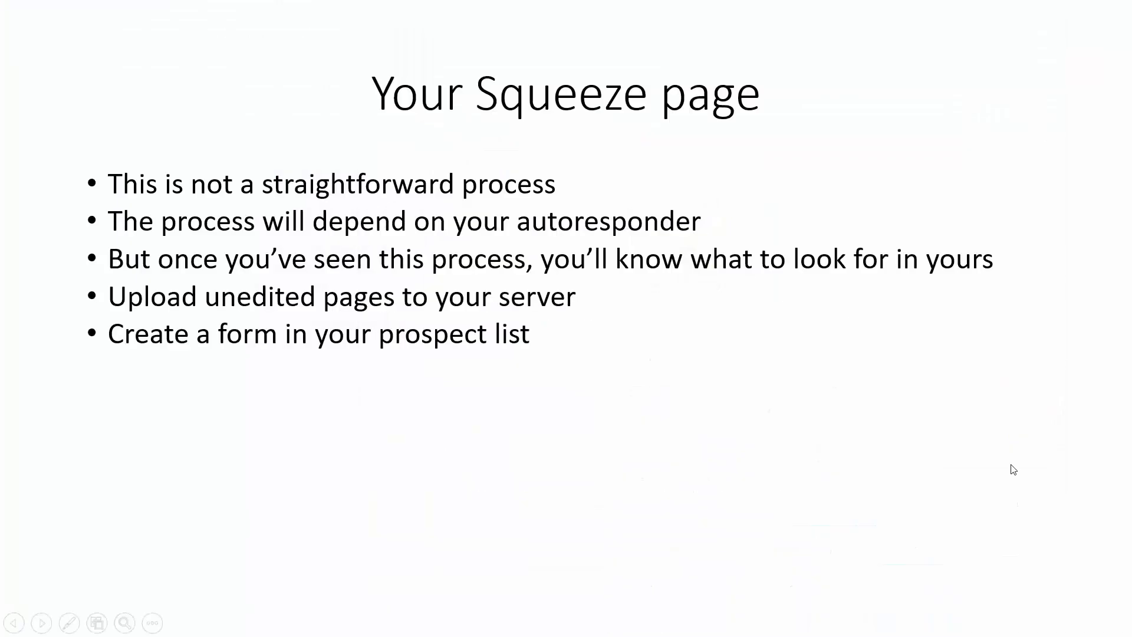
# Reveal the last five bullets, from adding the form code to linking a button to the form
pyautogui.click(1013, 469)
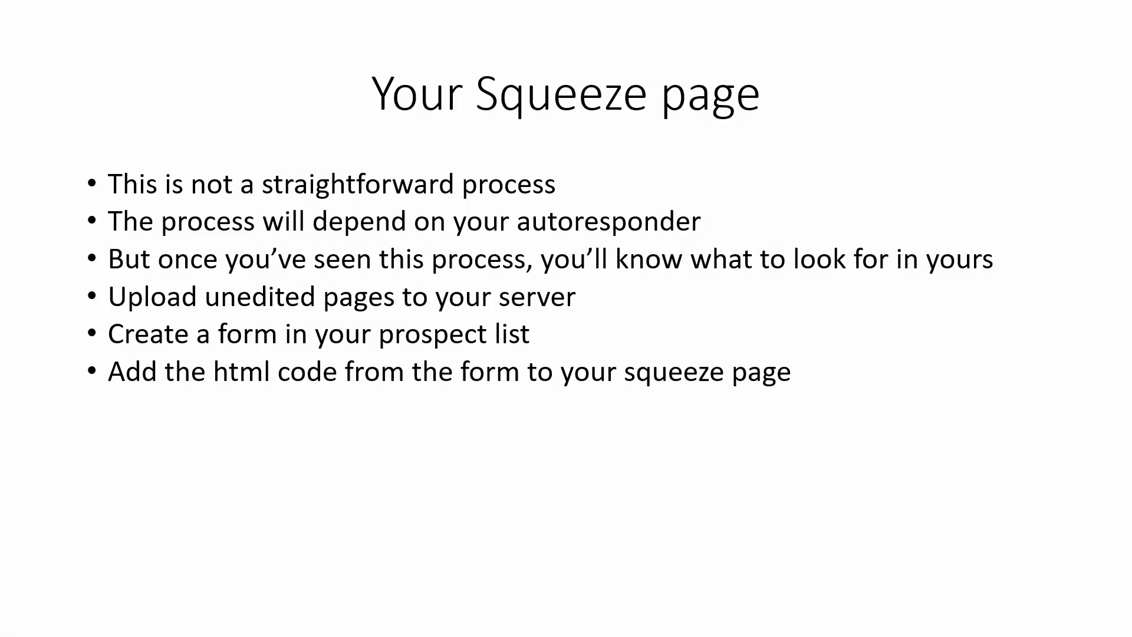
pyautogui.press('Right')
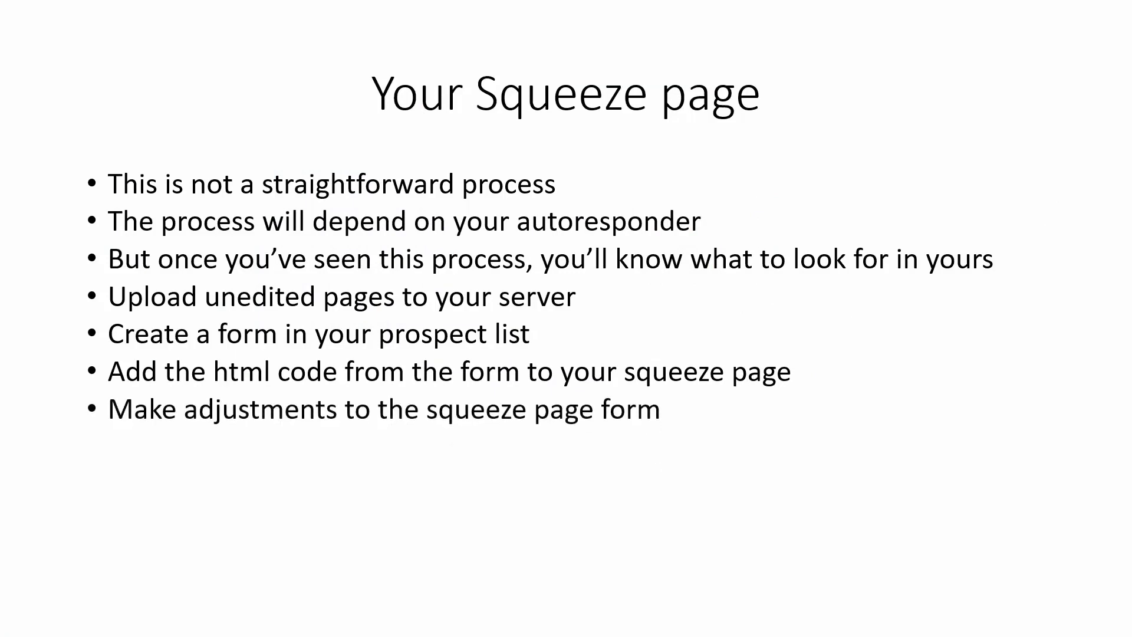
pyautogui.press('Right')
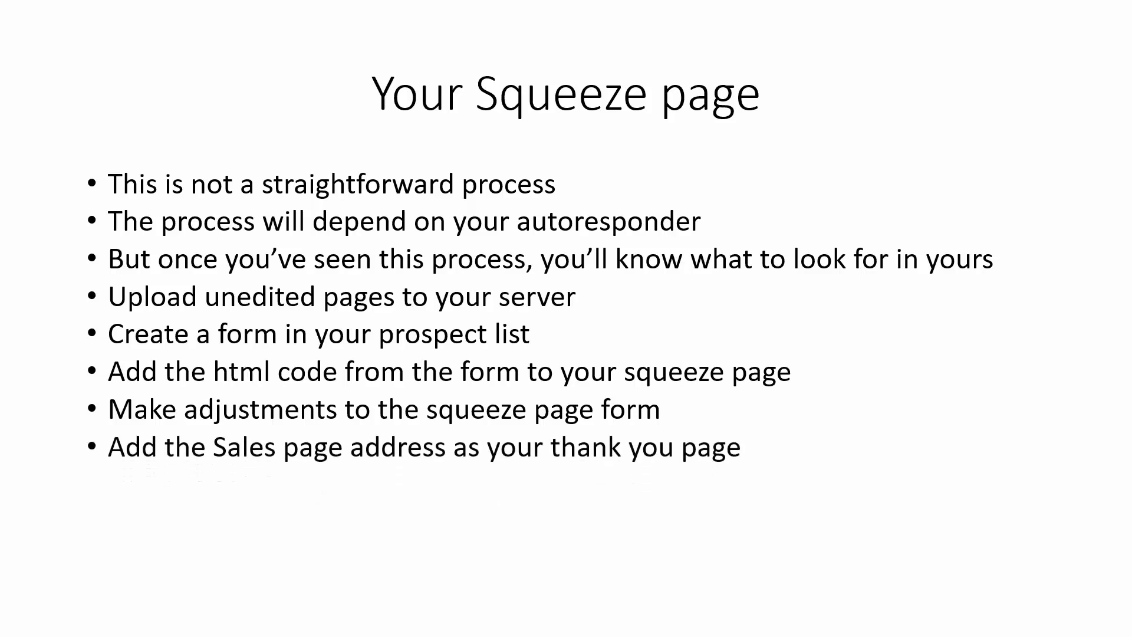
pyautogui.press('Right')
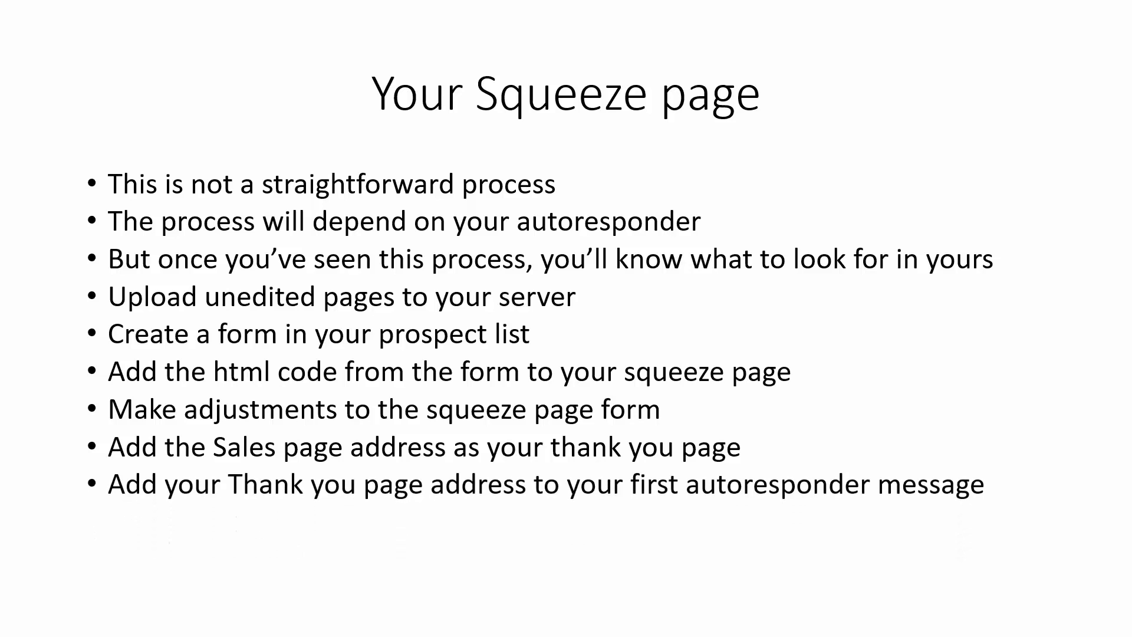
pyautogui.press('Right')
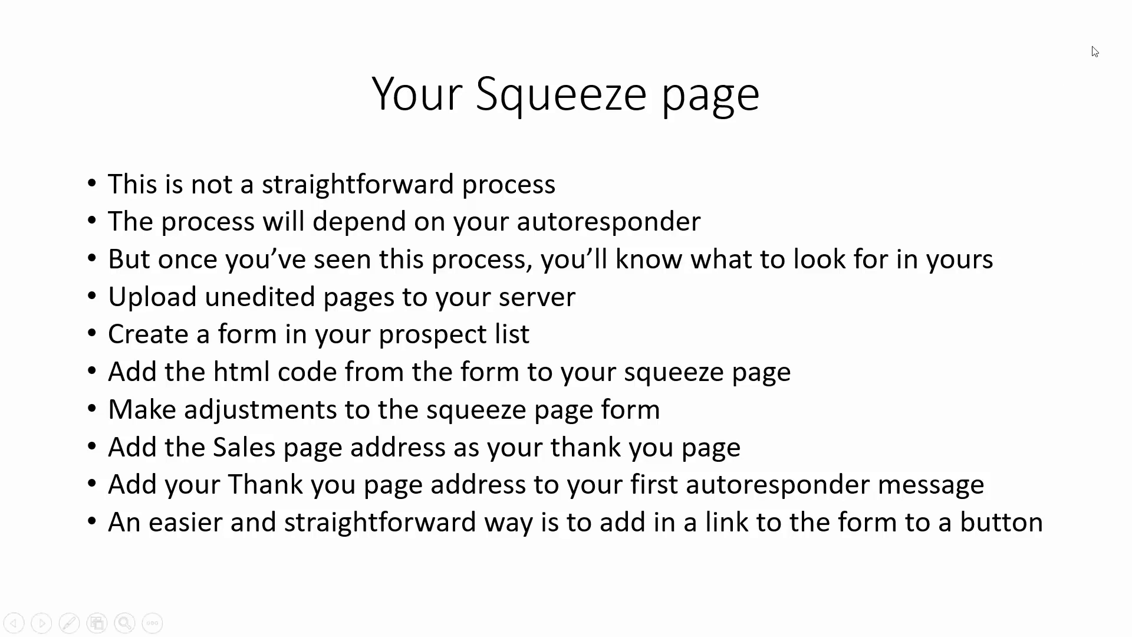
pyautogui.hotkey('ctrl', 't')
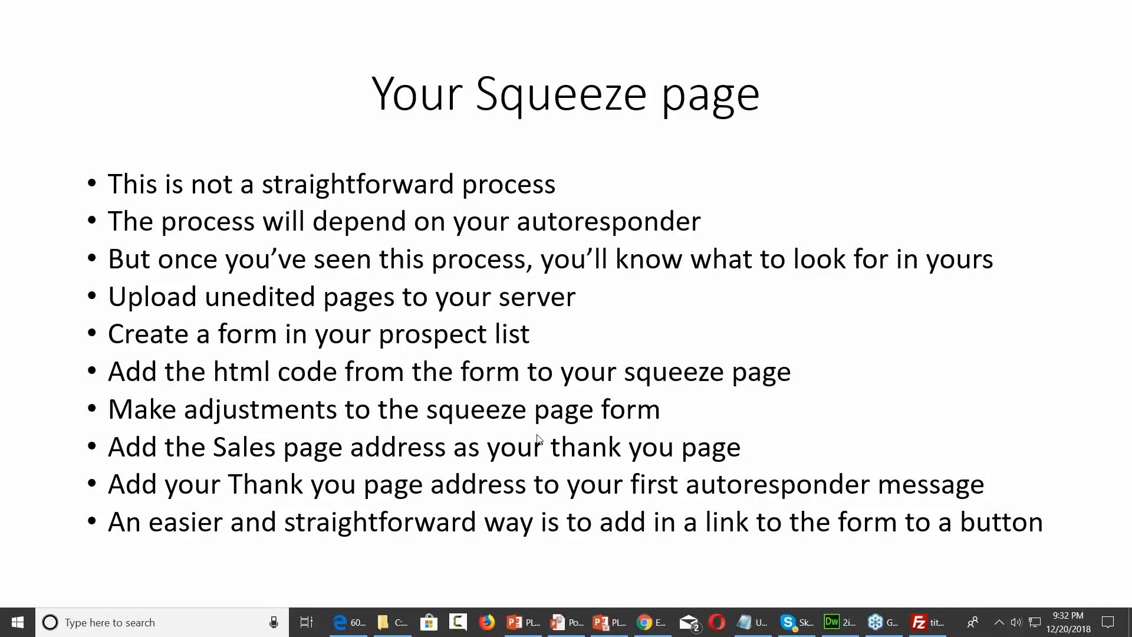
pyautogui.click(829, 618)
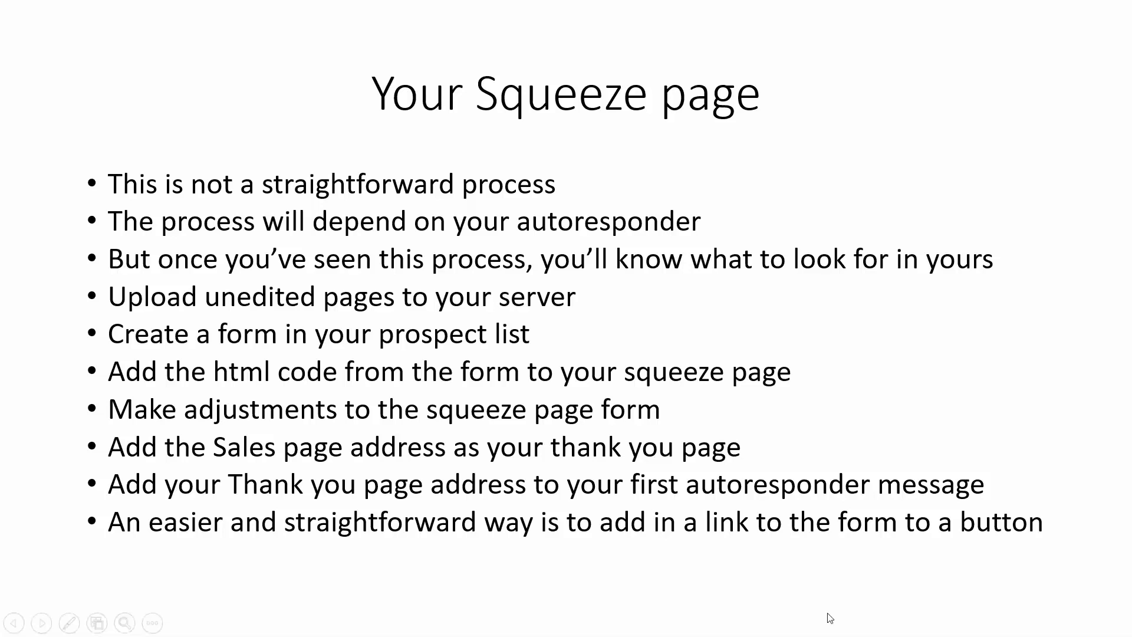
# Review the squeeze page's headline and form in design view, then close its index.html document
pyautogui.click(552, 227)
pyautogui.scroll(-1, 552, 226)
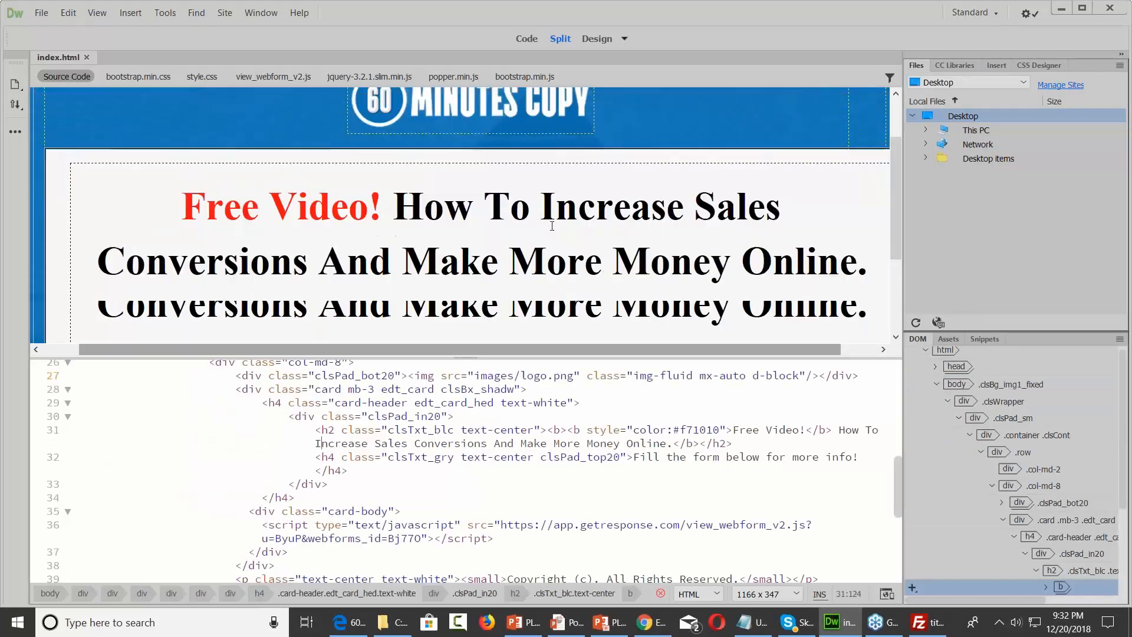
pyautogui.scroll(-2, 552, 226)
pyautogui.scroll(1, 552, 226)
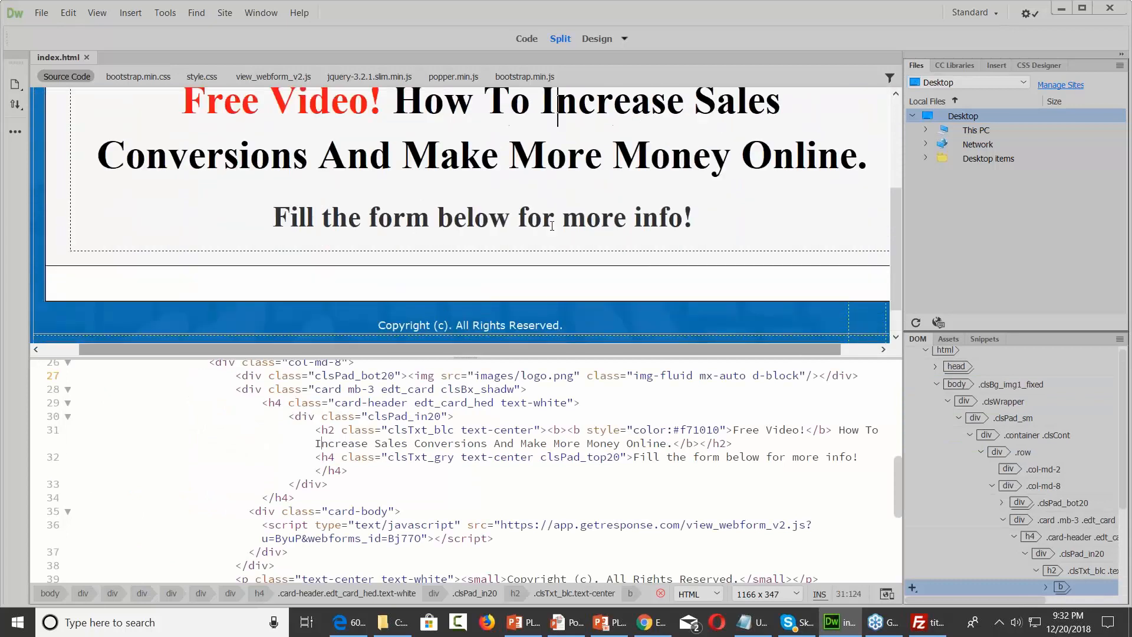
pyautogui.click(47, 16)
pyautogui.moveTo(60, 16)
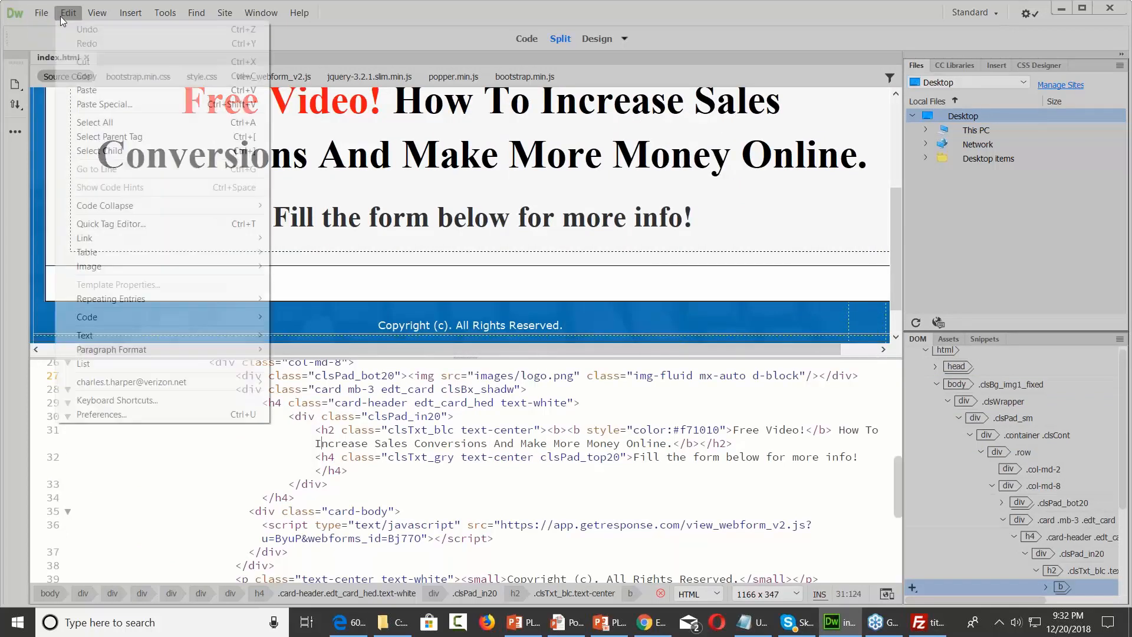
pyautogui.click(495, 209)
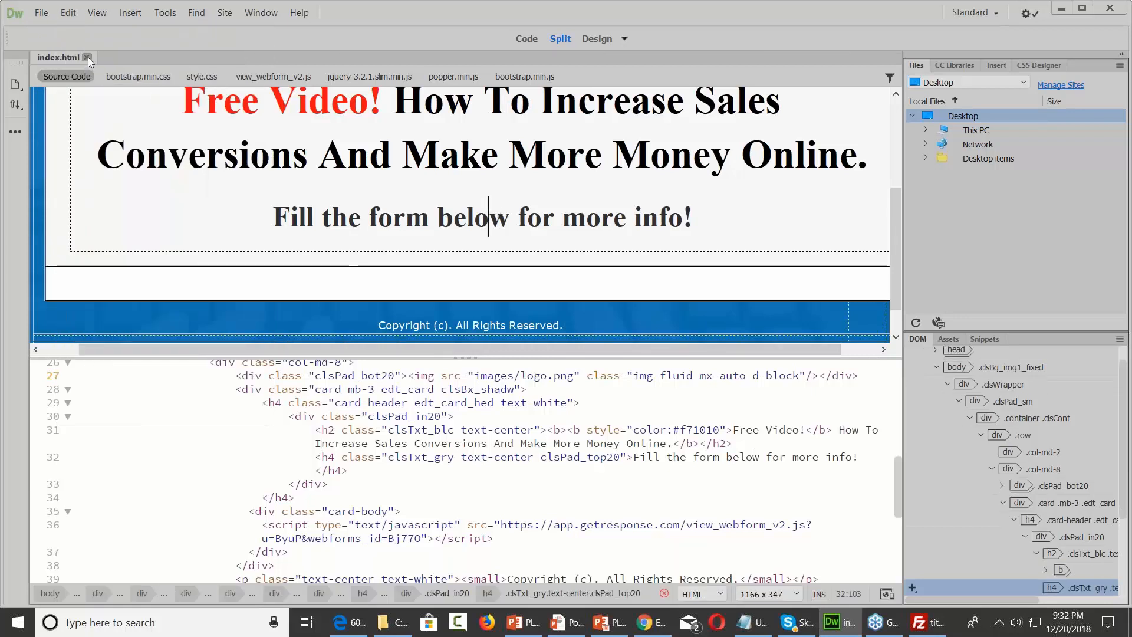
pyautogui.click(87, 58)
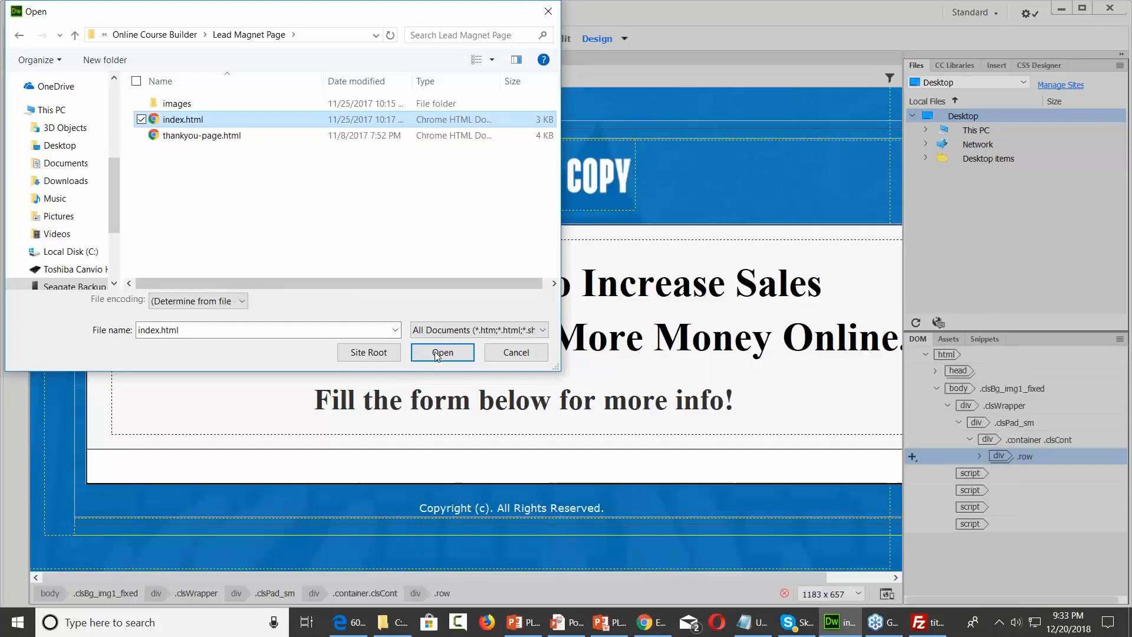
# Open the lead magnet index.html in Split view and select the Download the Free Report button image
pyautogui.press('Return')
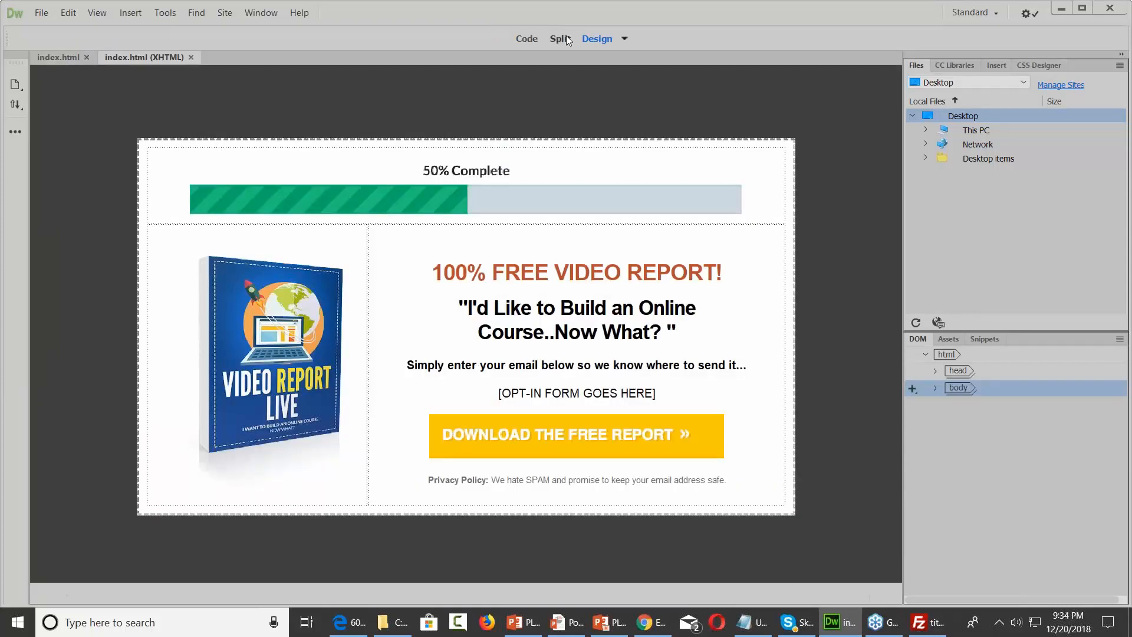
pyautogui.click(566, 38)
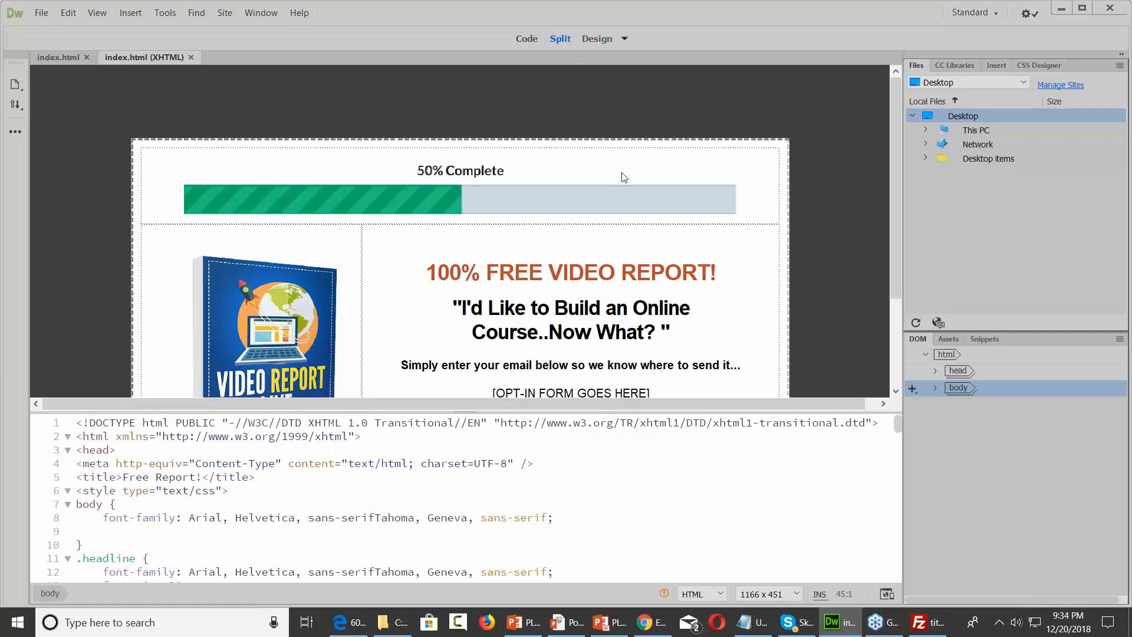
pyautogui.scroll(-3, 622, 176)
pyautogui.scroll(-2, 622, 177)
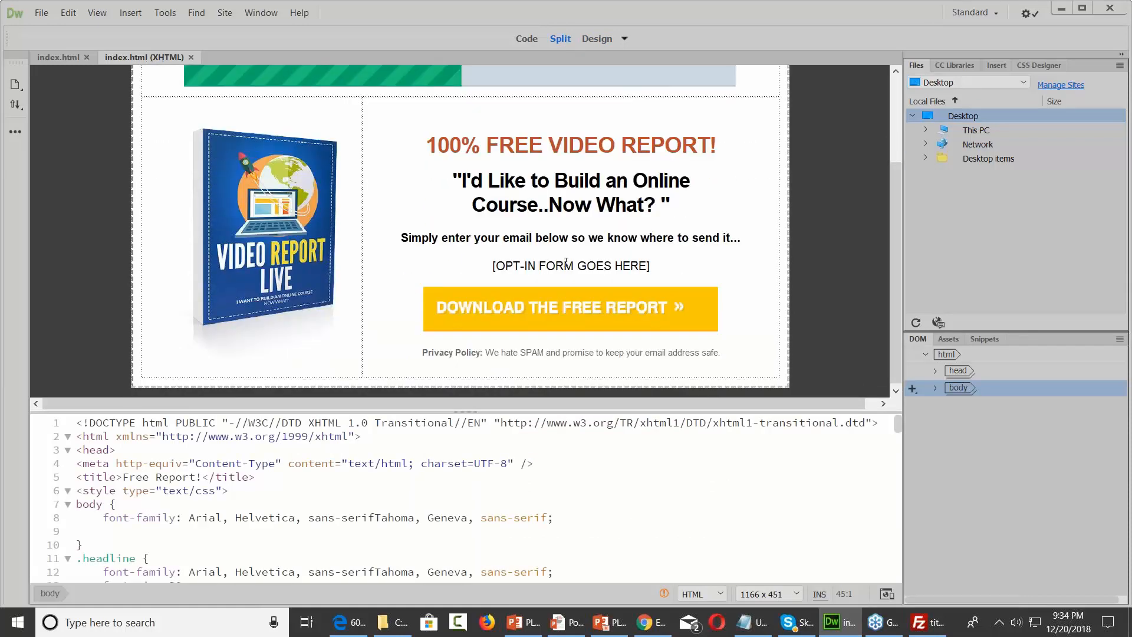
pyautogui.click(538, 313)
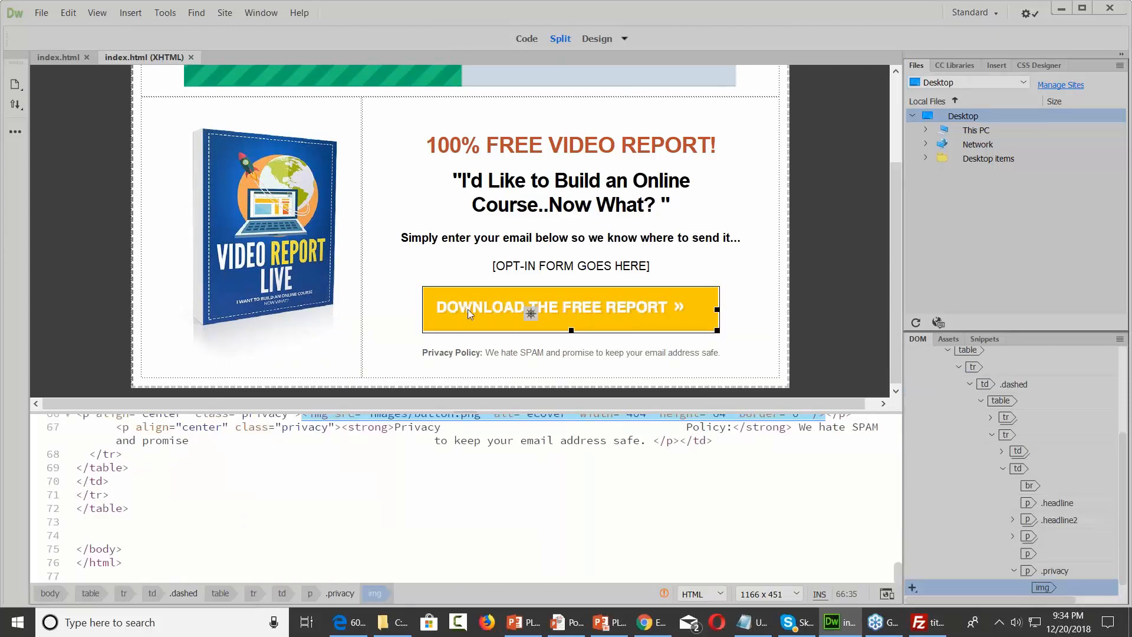
pyautogui.scroll(2, 528, 474)
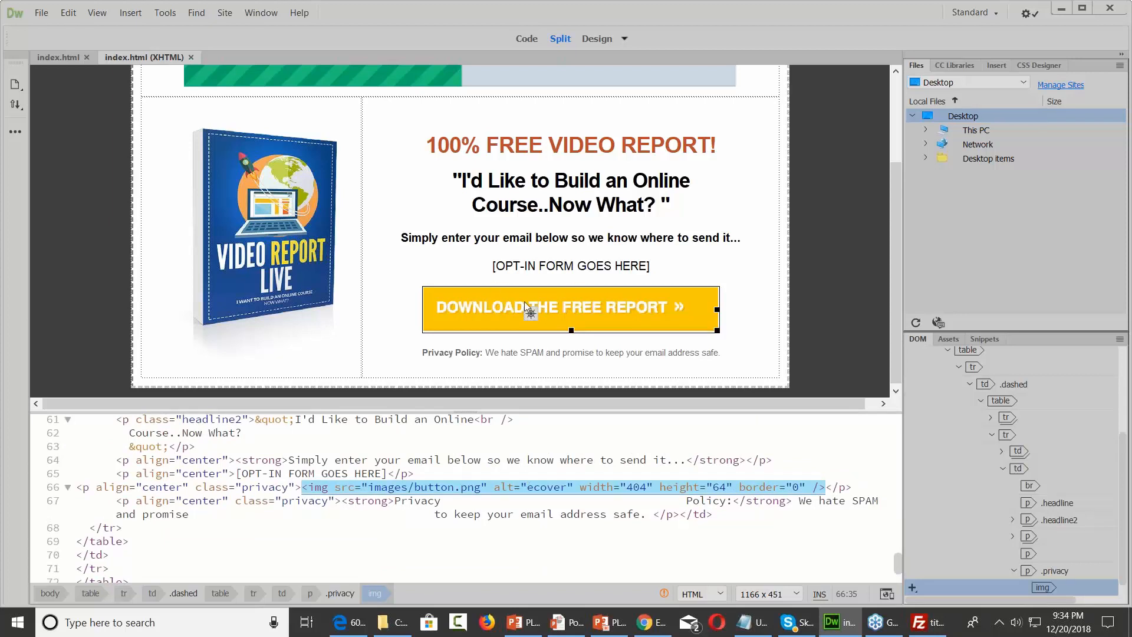
# Minimize Dreamweaver and return to the GetResponse form editor in the browser
pyautogui.click(1064, 8)
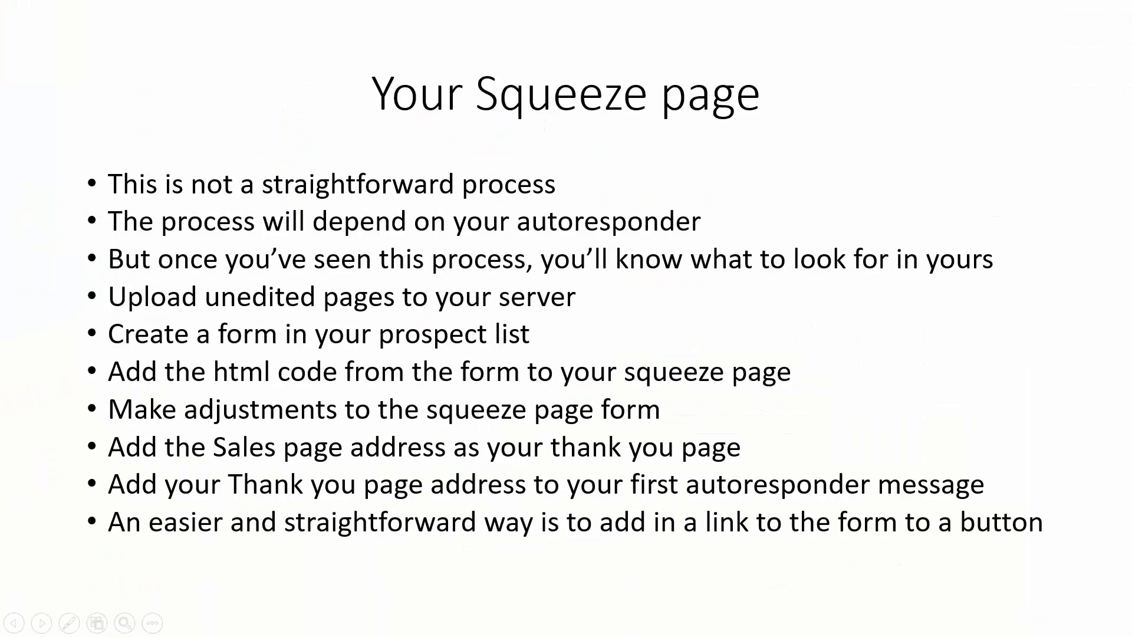
pyautogui.press('super')
pyautogui.click(652, 622)
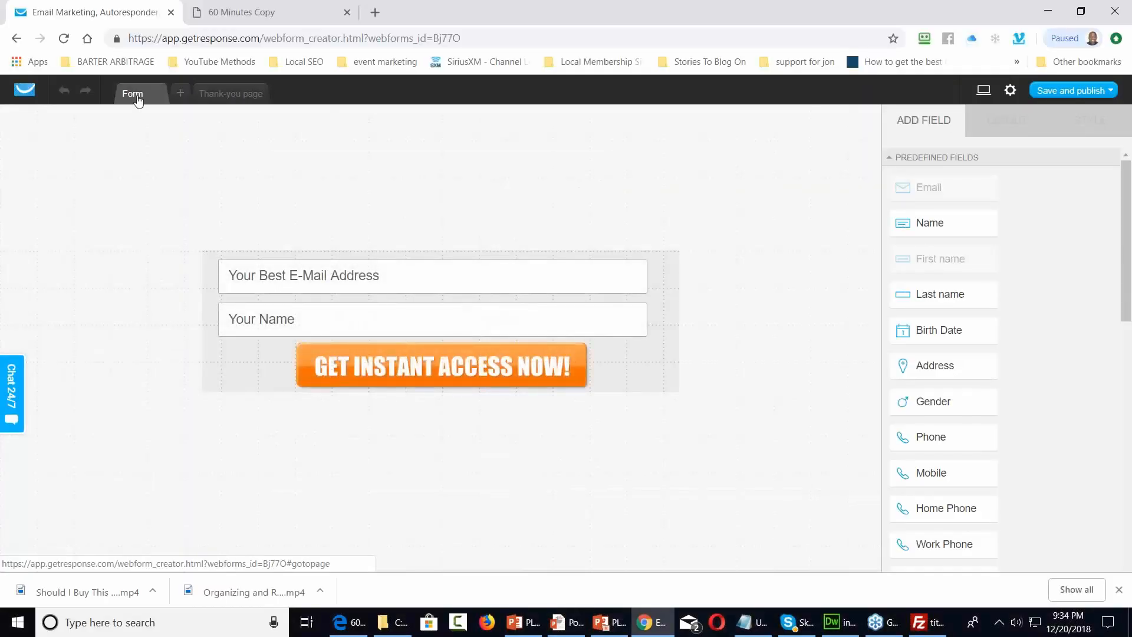
# Create a new form with the List Builder Wizard, starting from the Blank template
pyautogui.click(25, 89)
pyautogui.moveTo(618, 122)
pyautogui.click(642, 153)
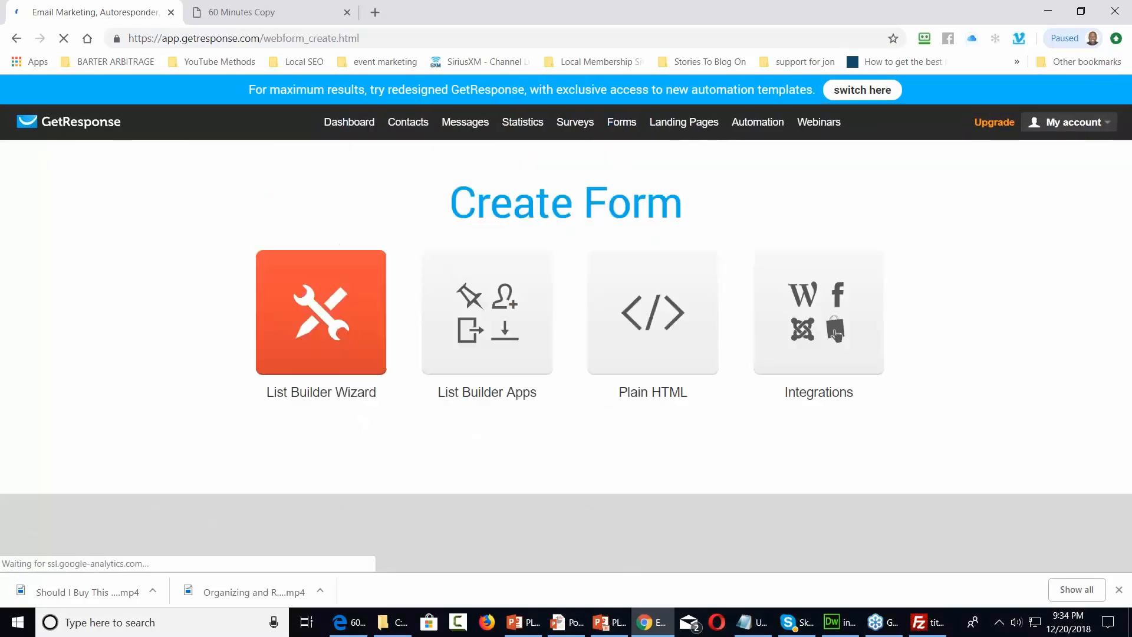
pyautogui.click(327, 297)
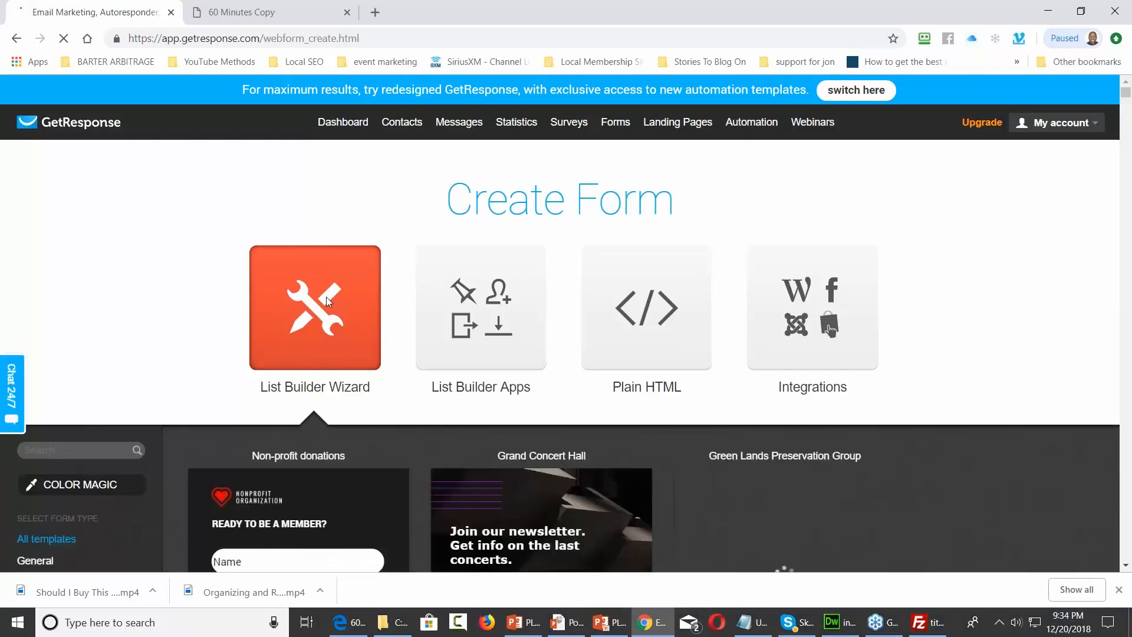
pyautogui.scroll(-6, 327, 296)
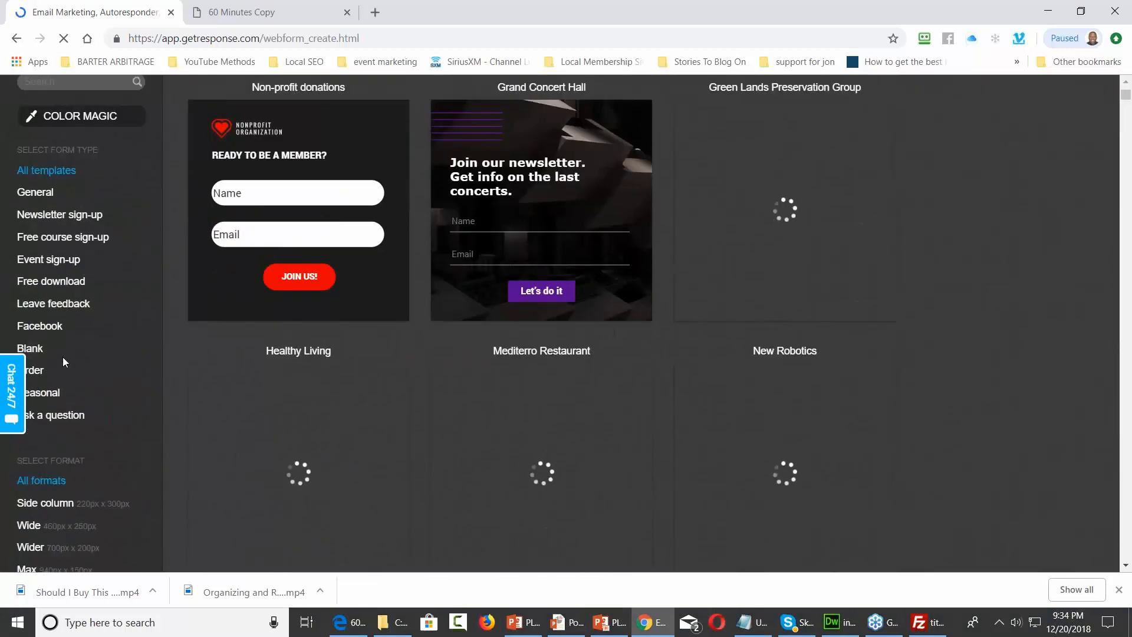
pyautogui.click(32, 352)
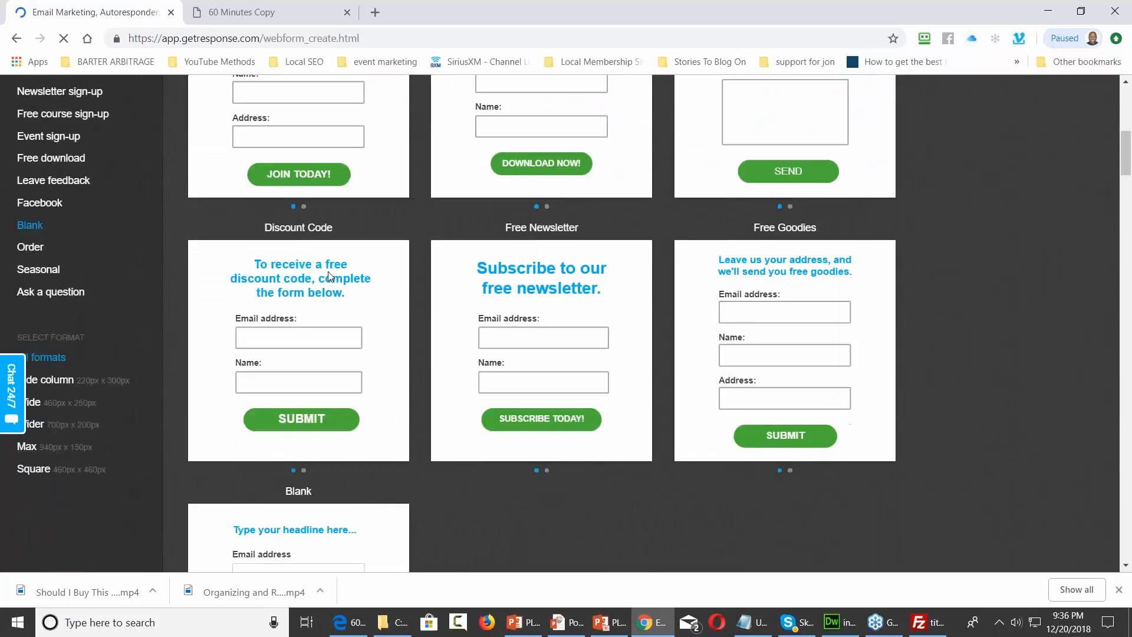
pyautogui.click(307, 214)
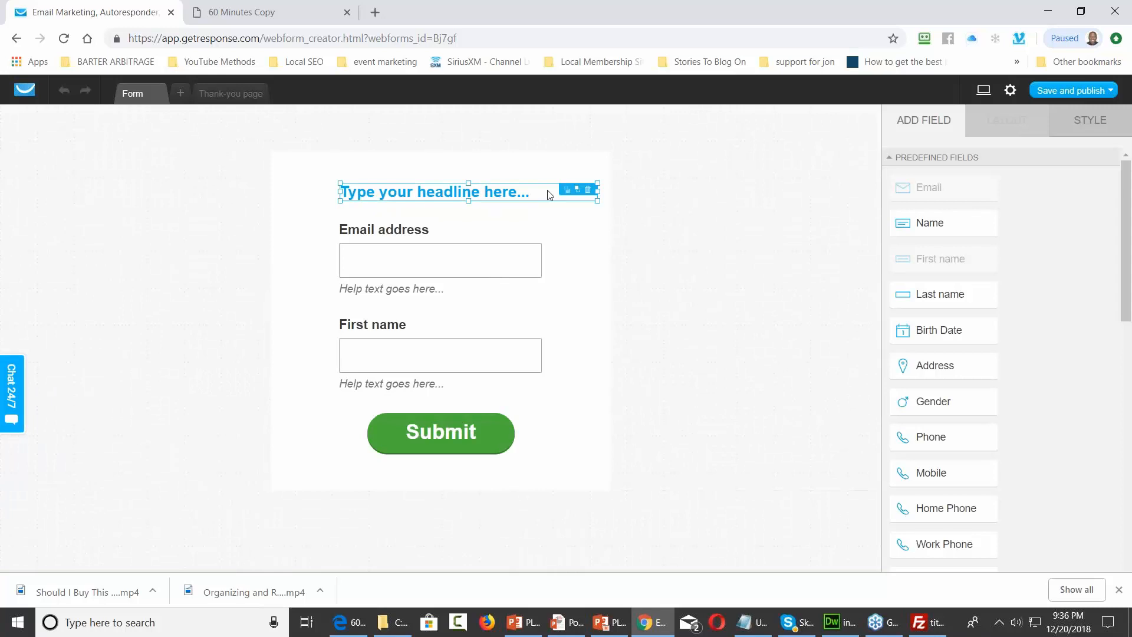
# Remove the placeholder headline and shrink the form container to about 372px tall
pyautogui.click(582, 194)
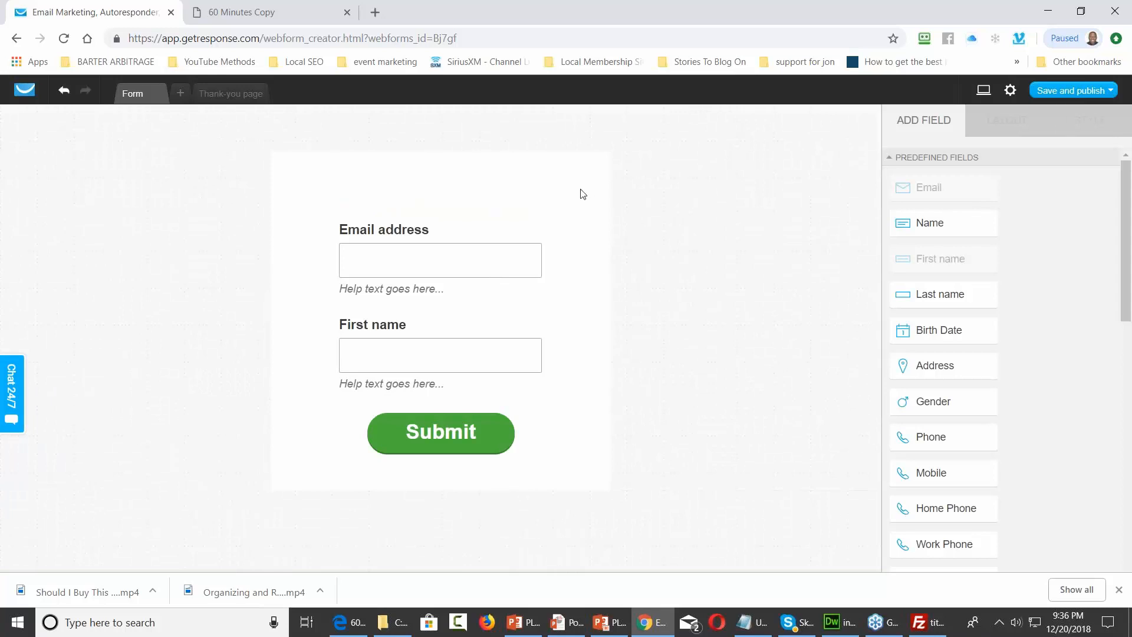
pyautogui.click(445, 188)
pyautogui.moveTo(439, 154); pyautogui.dragTo(436, 179)
pyautogui.moveTo(437, 468); pyautogui.dragTo(440, 458)
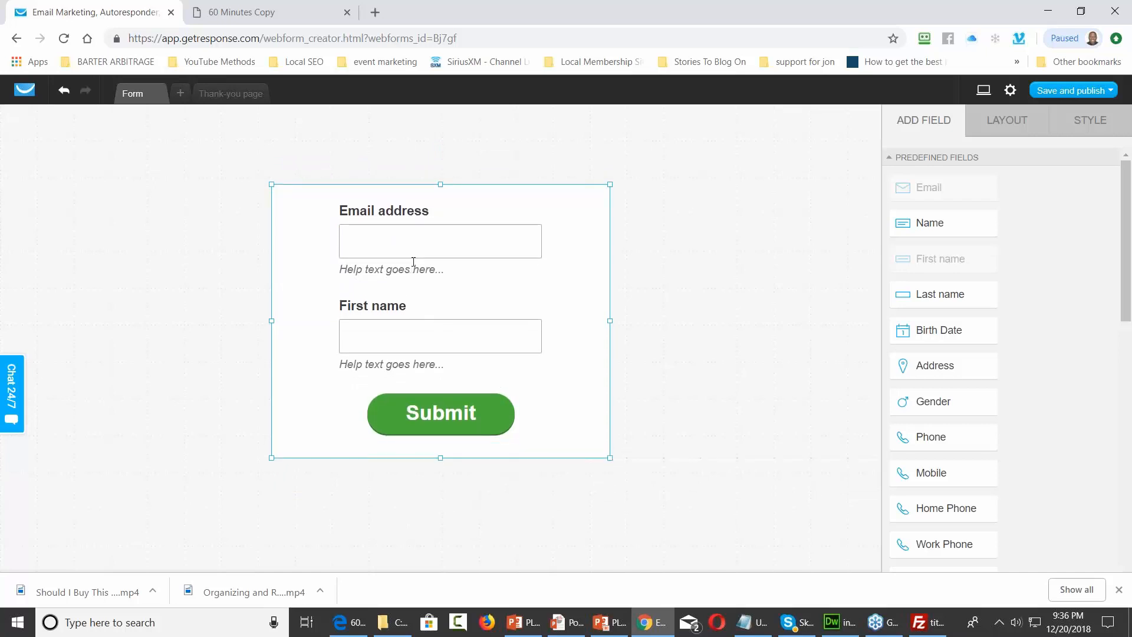
# Delete the help text under the Email address and First name fields
pyautogui.click(422, 214)
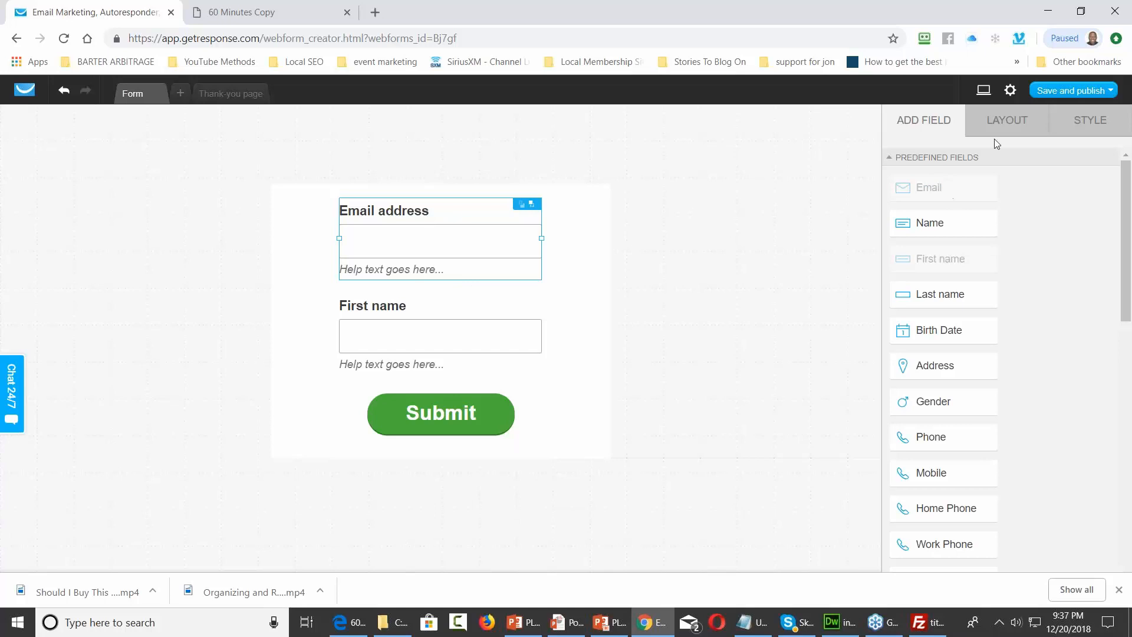
pyautogui.click(1086, 122)
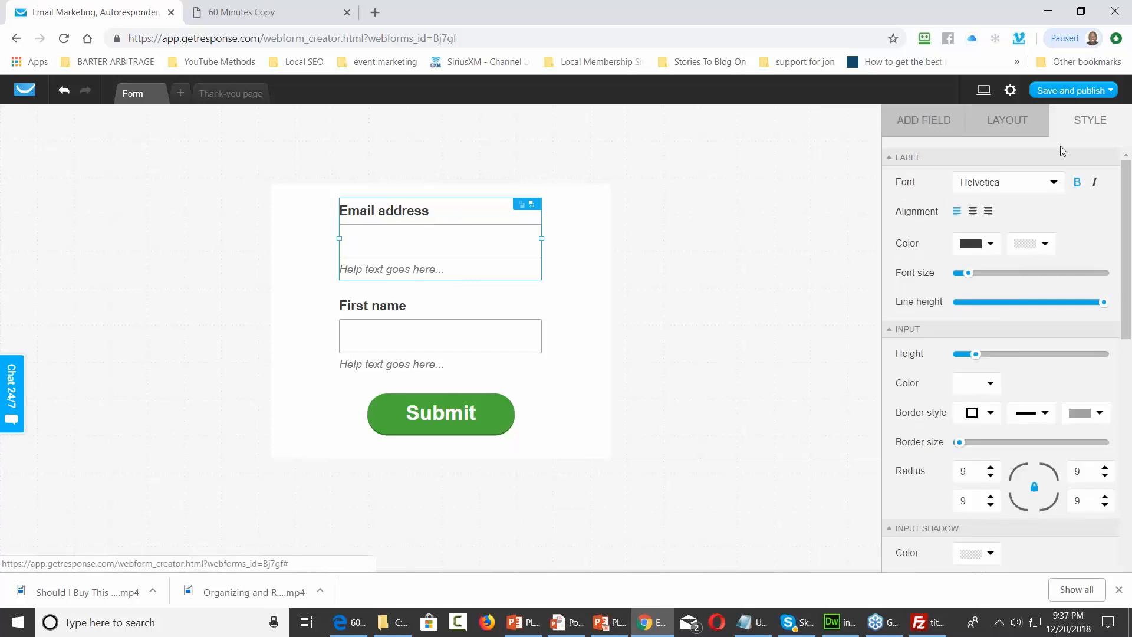
pyautogui.click(1001, 132)
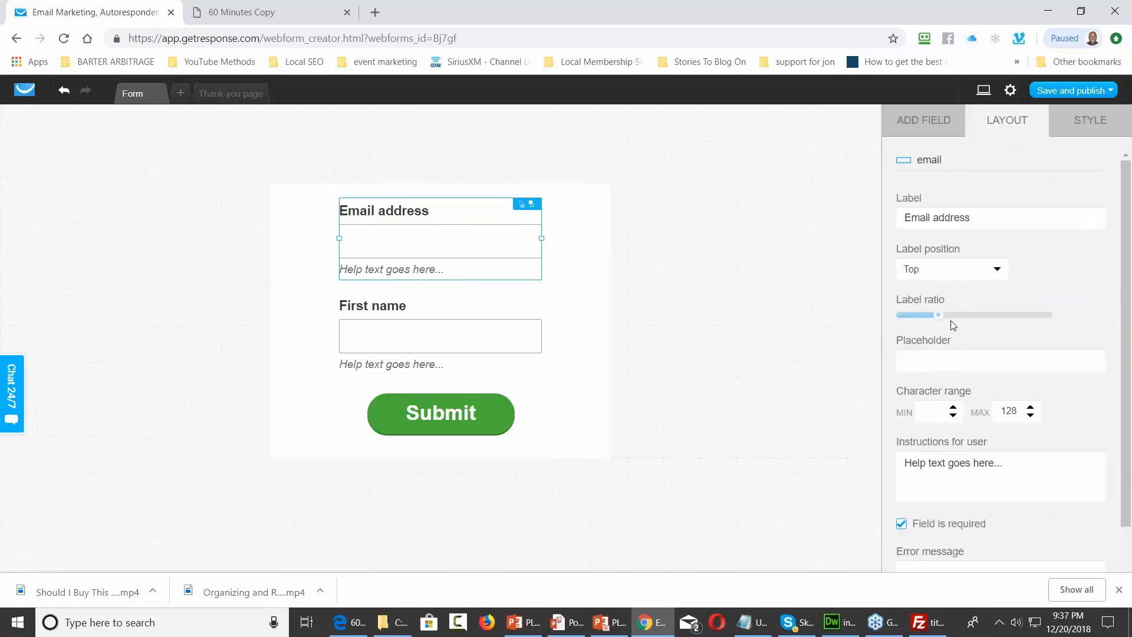
pyautogui.moveTo(1013, 462); pyautogui.dragTo(902, 466)
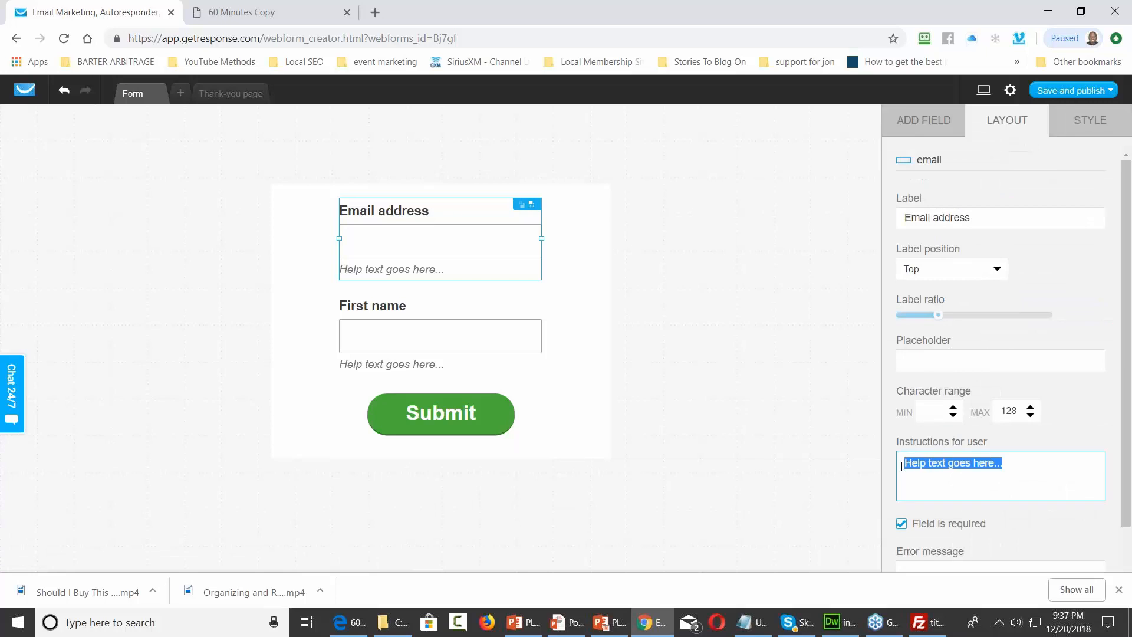
pyautogui.press('BackSpace')
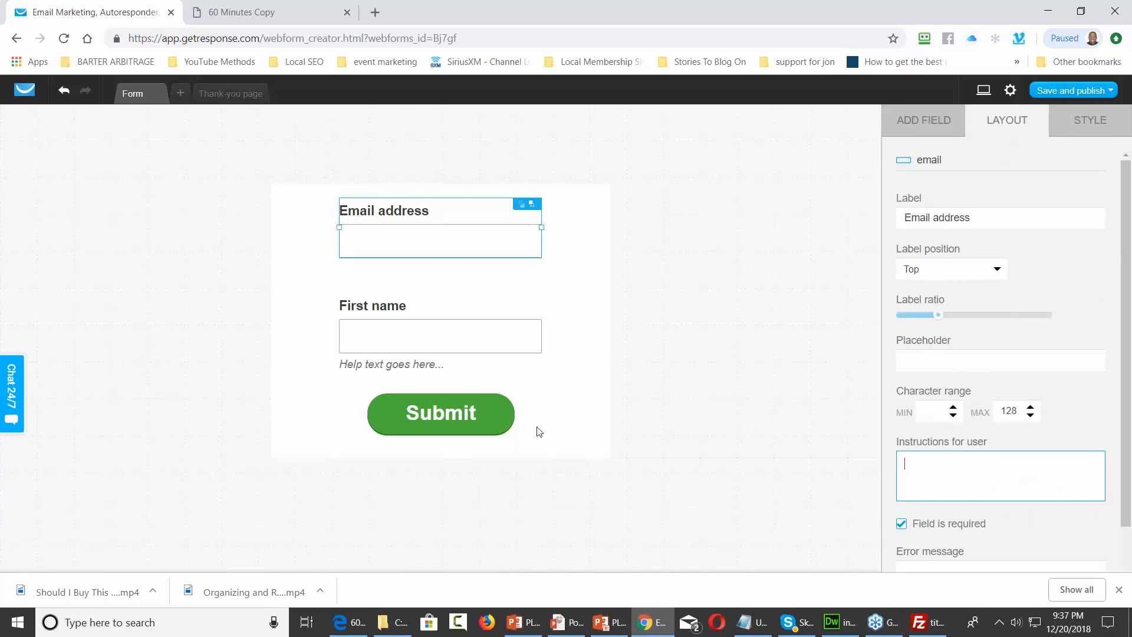
pyautogui.click(391, 366)
pyautogui.moveTo(1052, 471); pyautogui.dragTo(902, 466)
pyautogui.press('BackSpace')
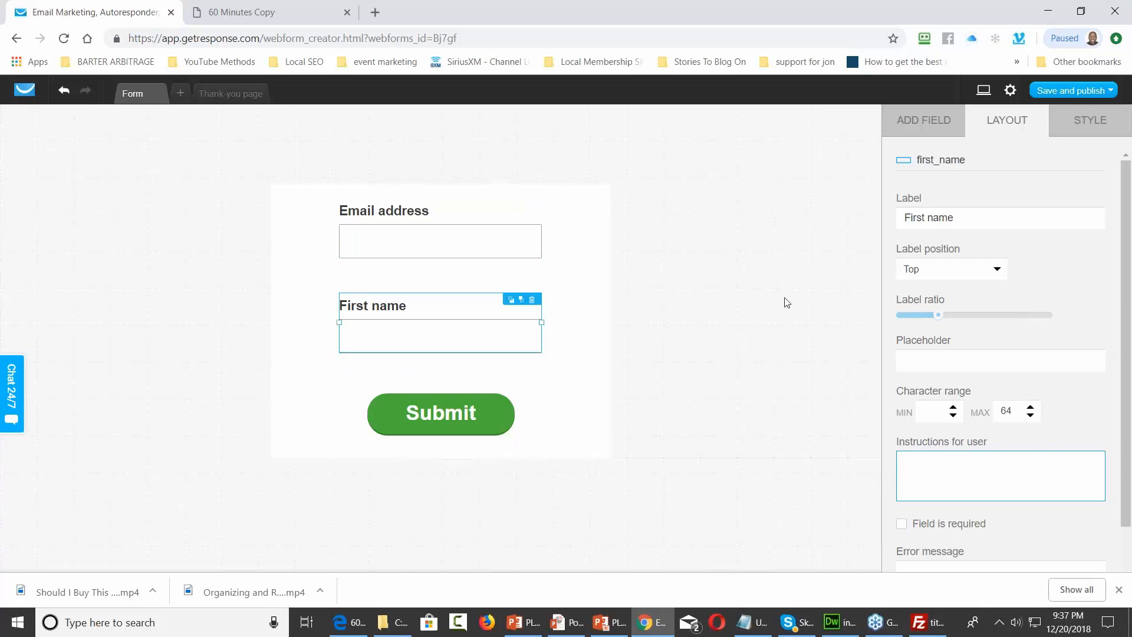
# Move the Email field and Submit button closer together and trim the form's height to fit
pyautogui.click(420, 245)
pyautogui.moveTo(438, 204); pyautogui.dragTo(441, 241)
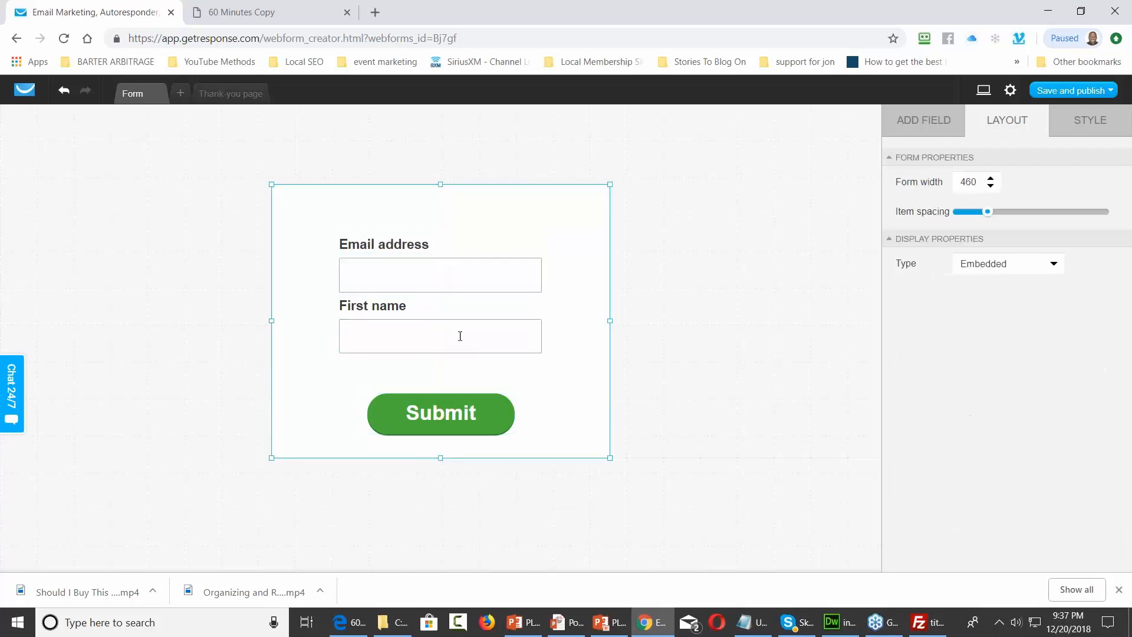
pyautogui.moveTo(437, 412); pyautogui.dragTo(440, 376)
pyautogui.click(448, 459)
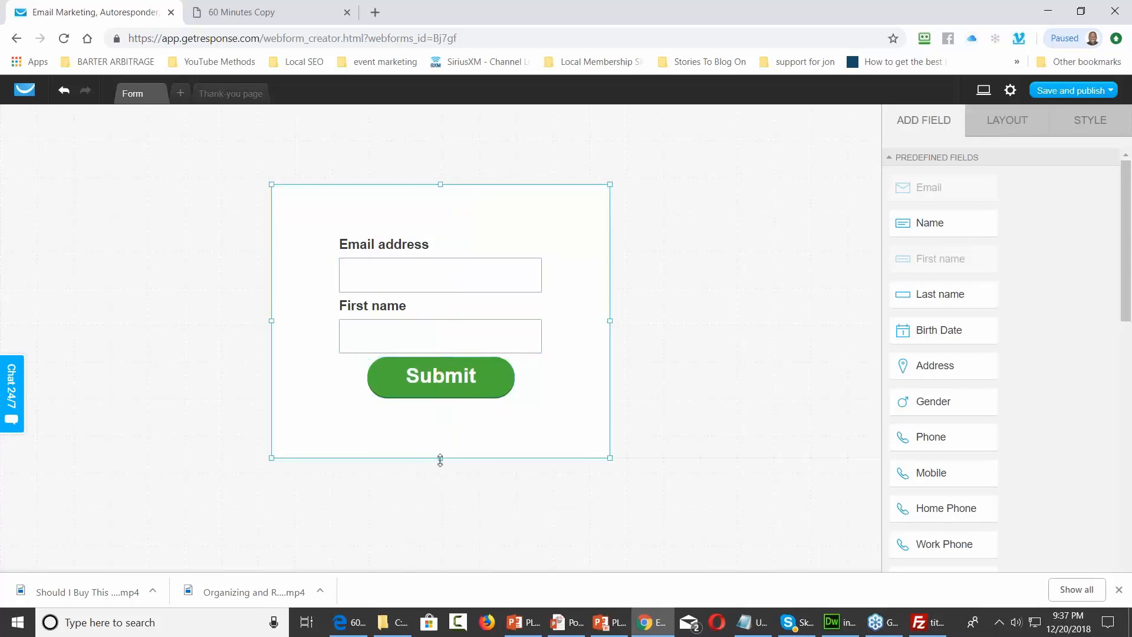
pyautogui.moveTo(610, 457); pyautogui.dragTo(610, 430)
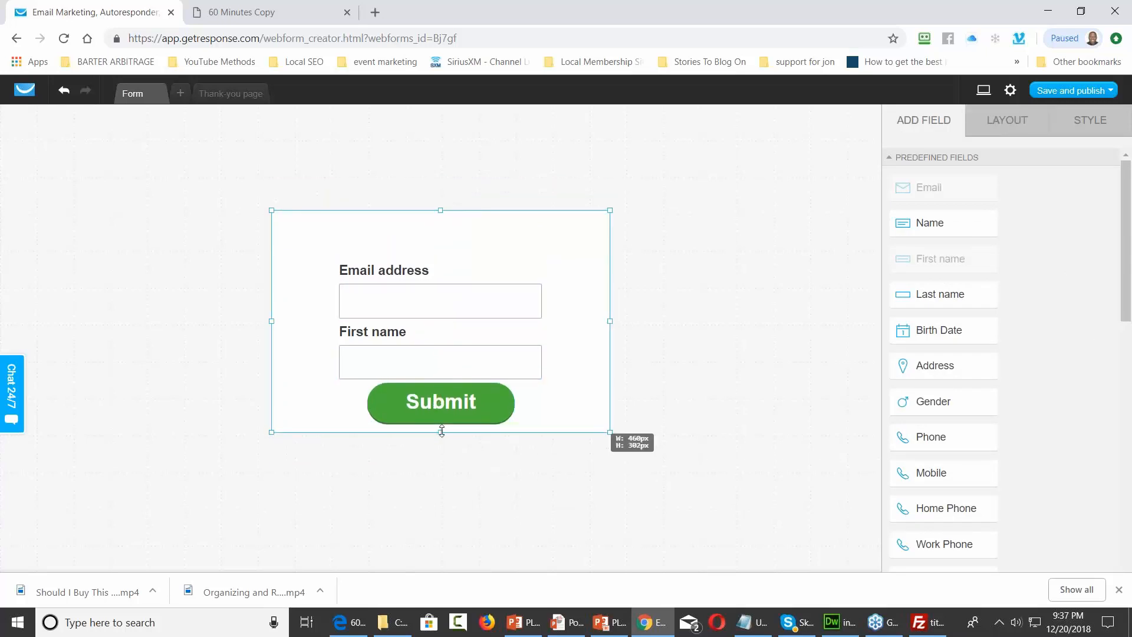
pyautogui.moveTo(439, 211); pyautogui.dragTo(438, 232)
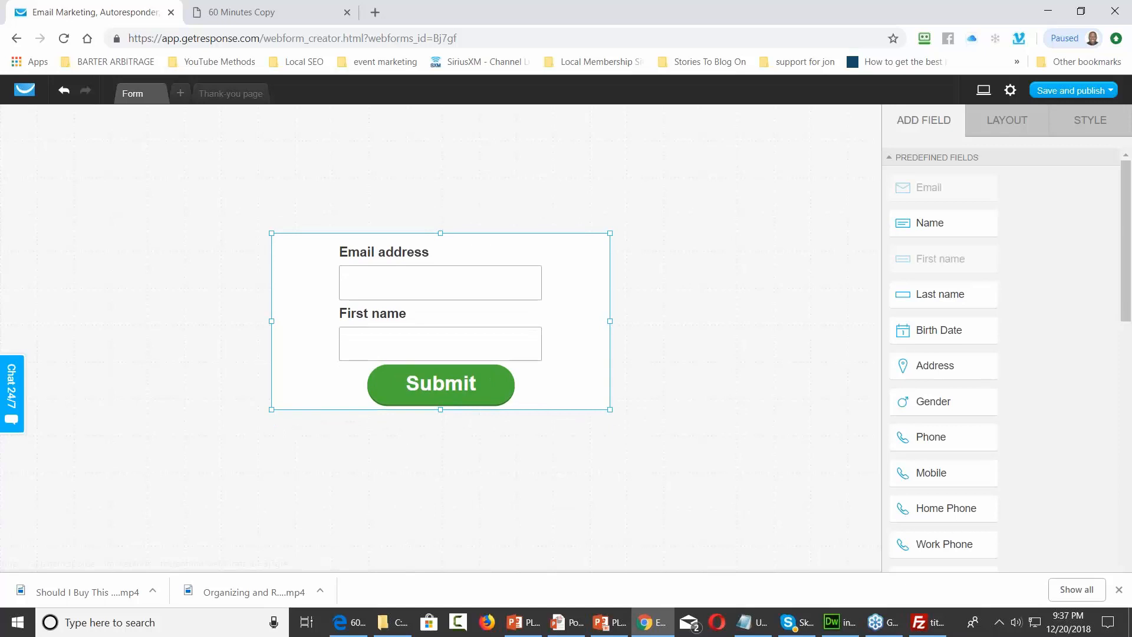
pyautogui.click(1111, 90)
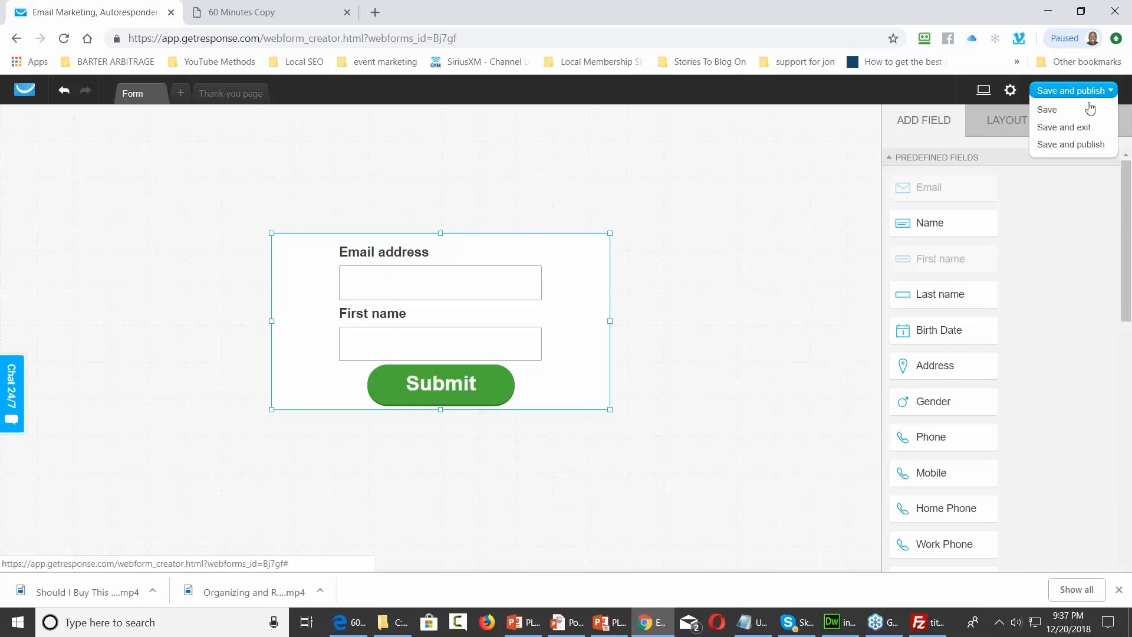
# Save and publish the form as GetResponse-hosted and copy its form link
pyautogui.click(1070, 145)
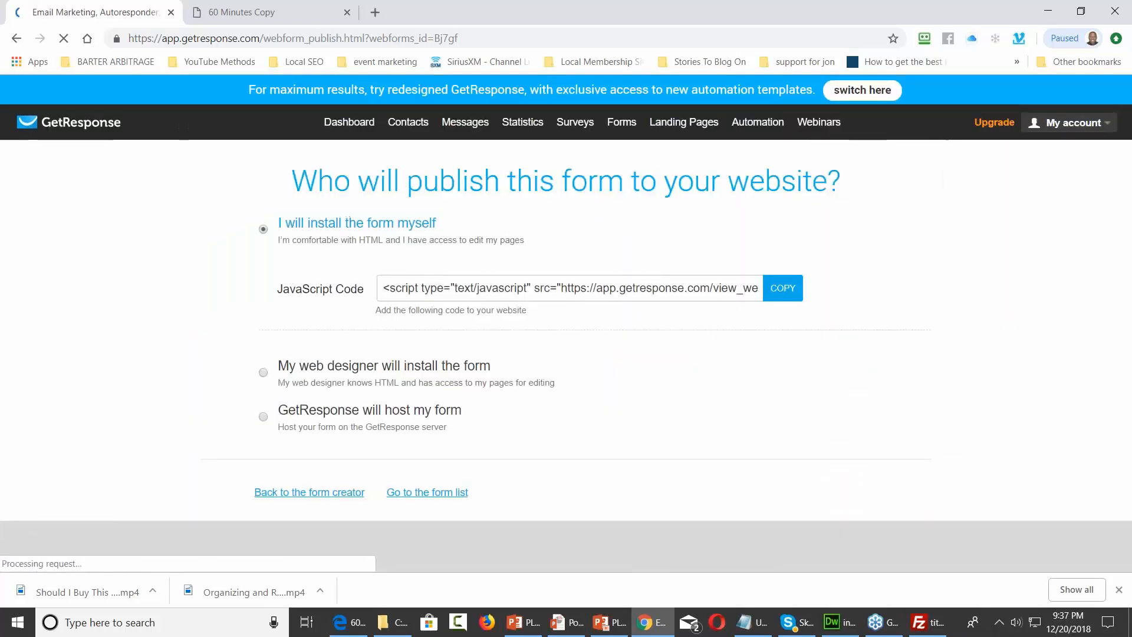
pyautogui.click(264, 416)
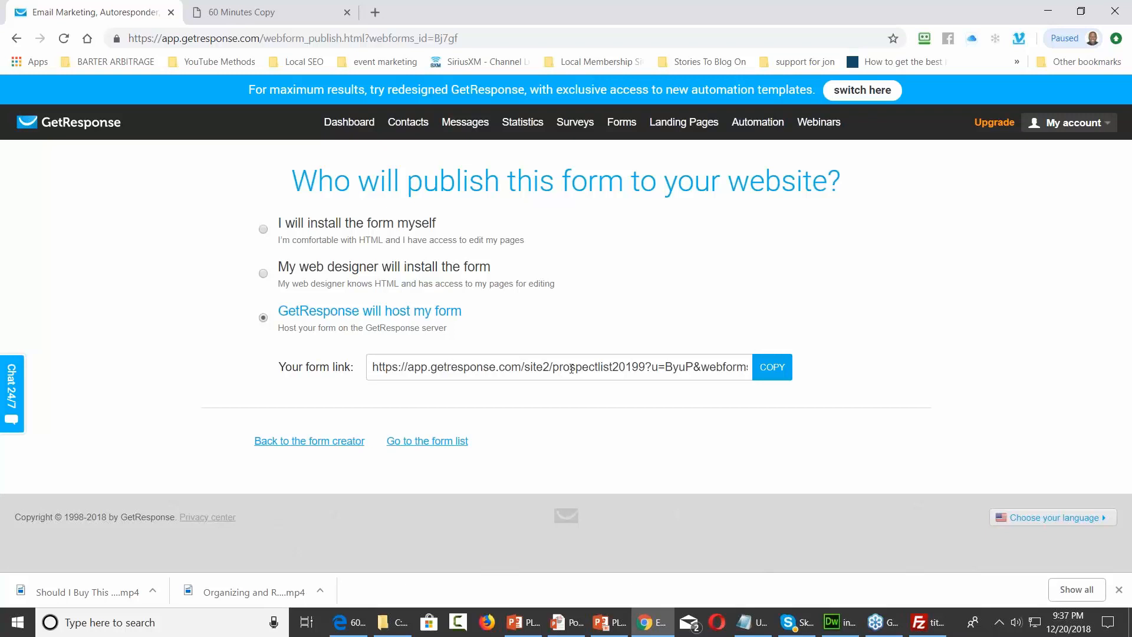
pyautogui.click(771, 370)
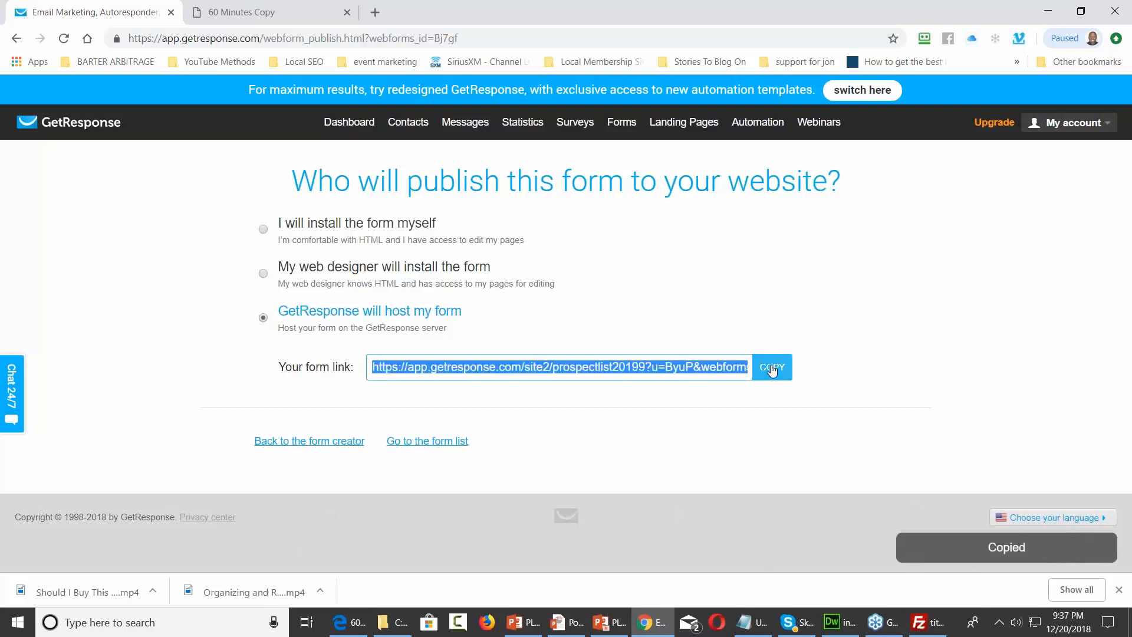
pyautogui.click(837, 619)
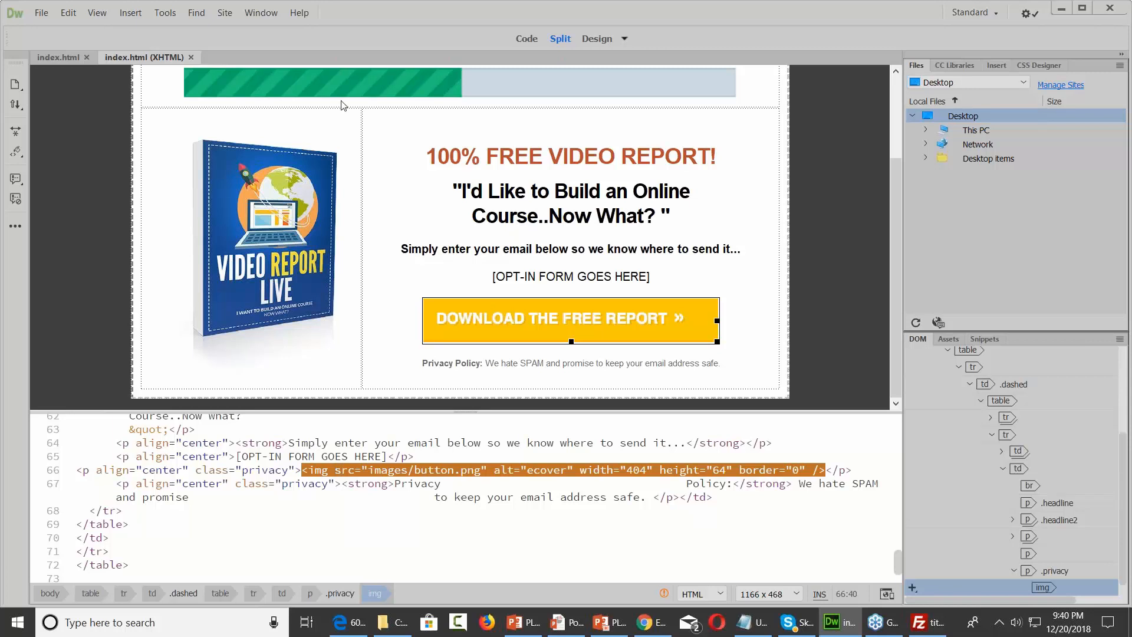
# Paste the GetResponse form link into the button image's Link property and save the page
pyautogui.click(268, 13)
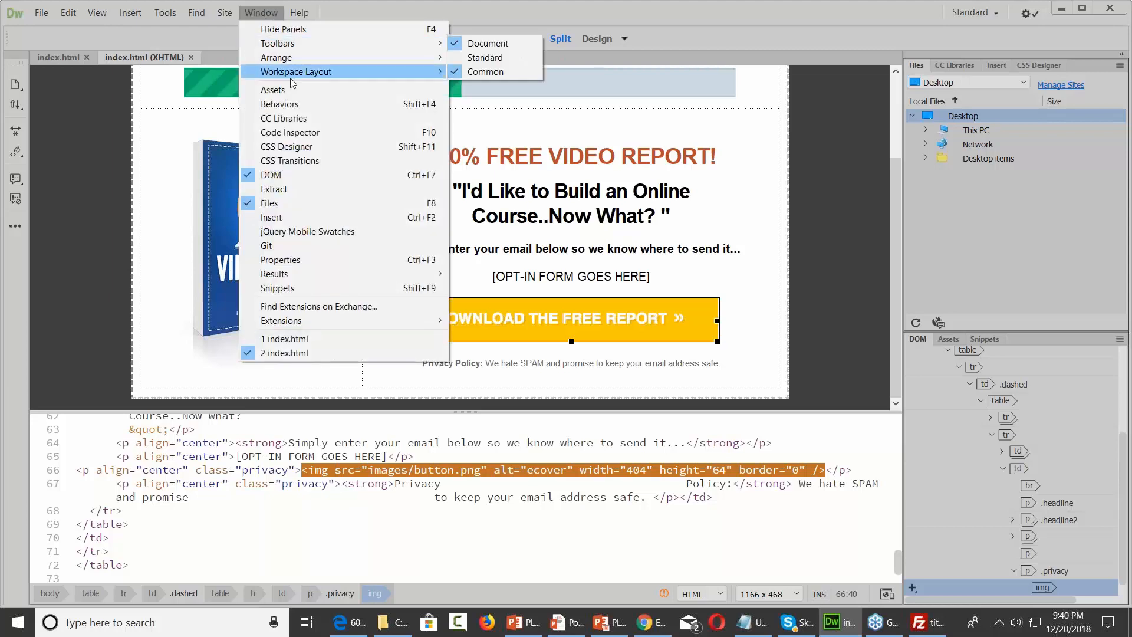
pyautogui.click(301, 267)
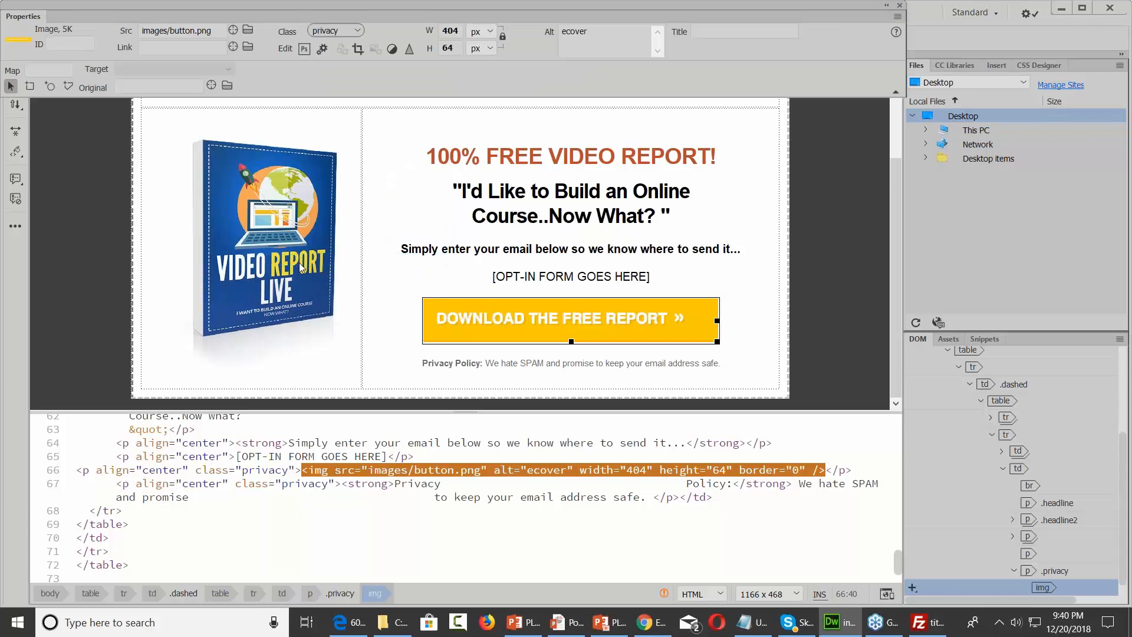
pyautogui.click(175, 48)
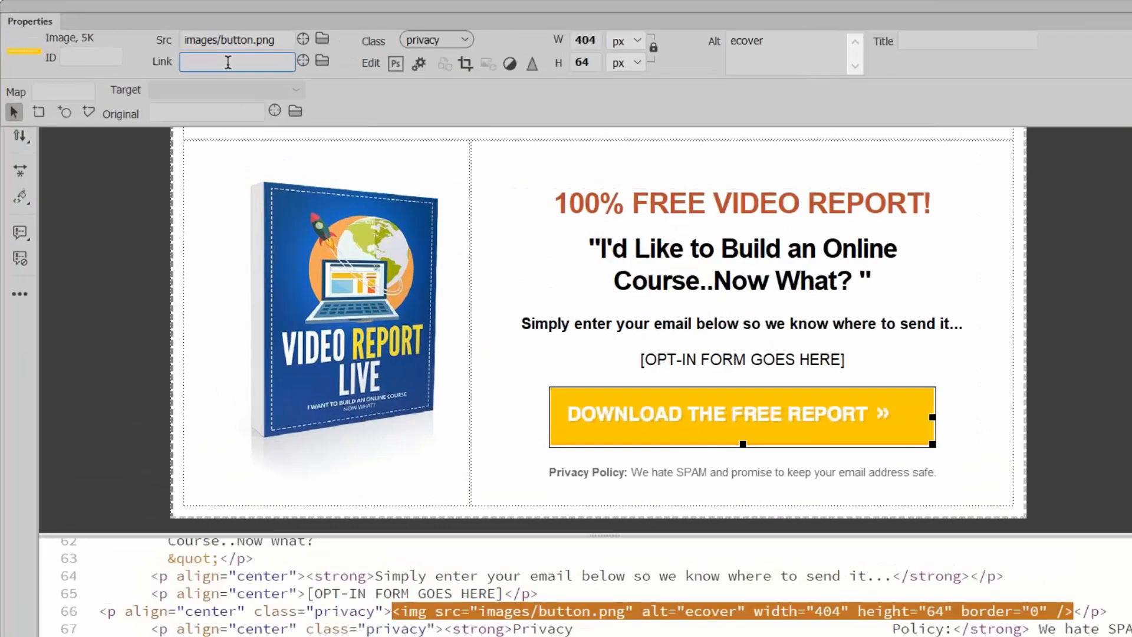
pyautogui.hotkey('ctrl', 'v')
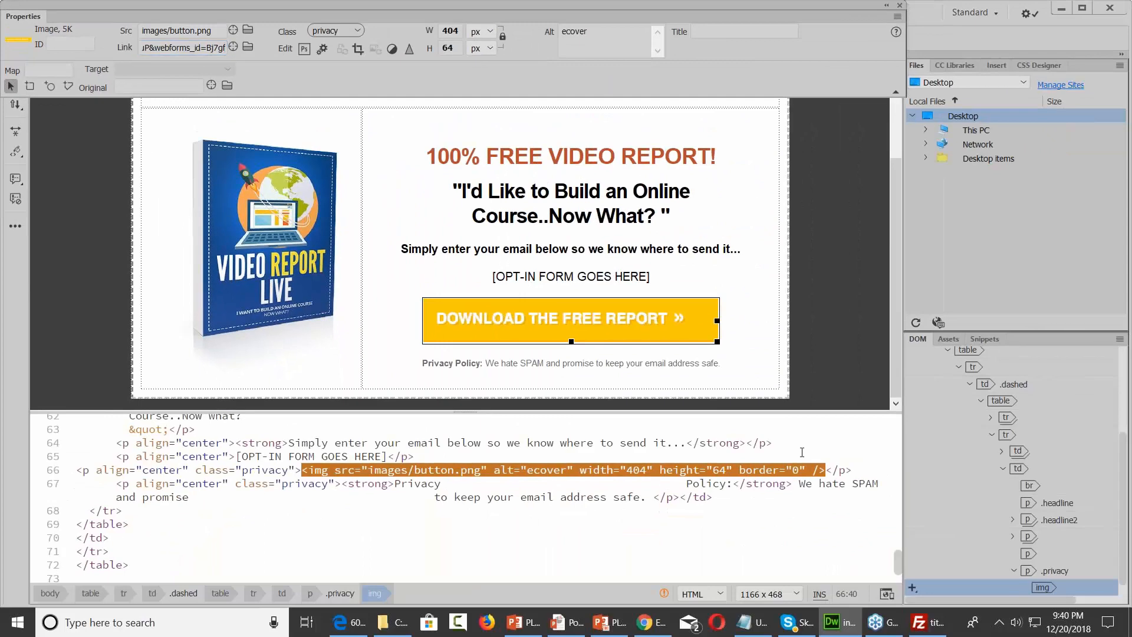
pyautogui.press('Return')
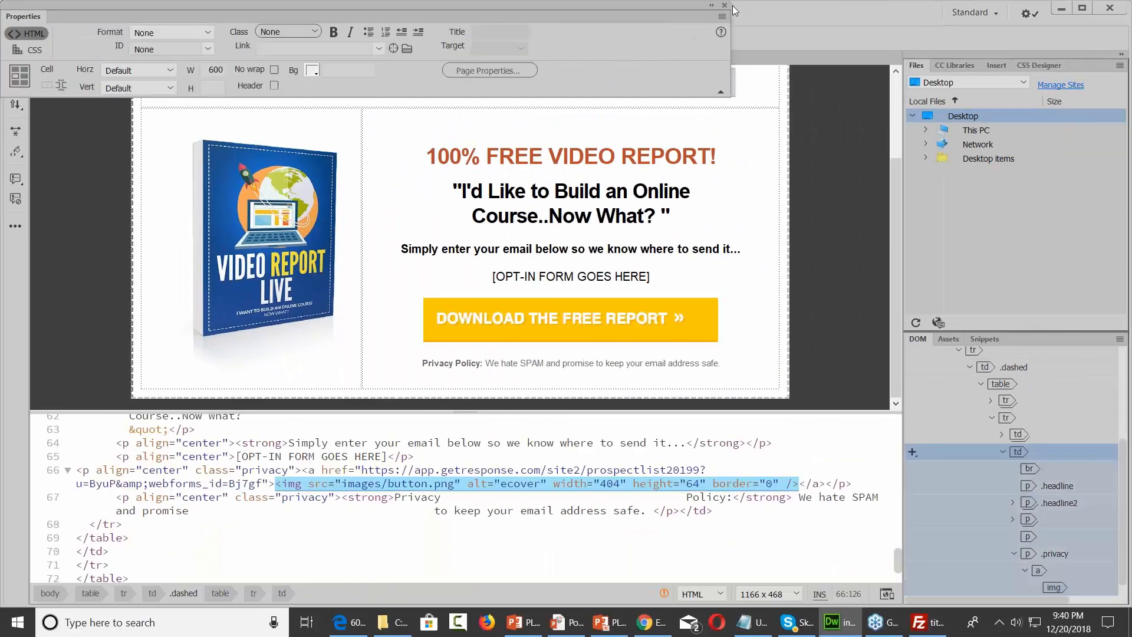
pyautogui.click(725, 5)
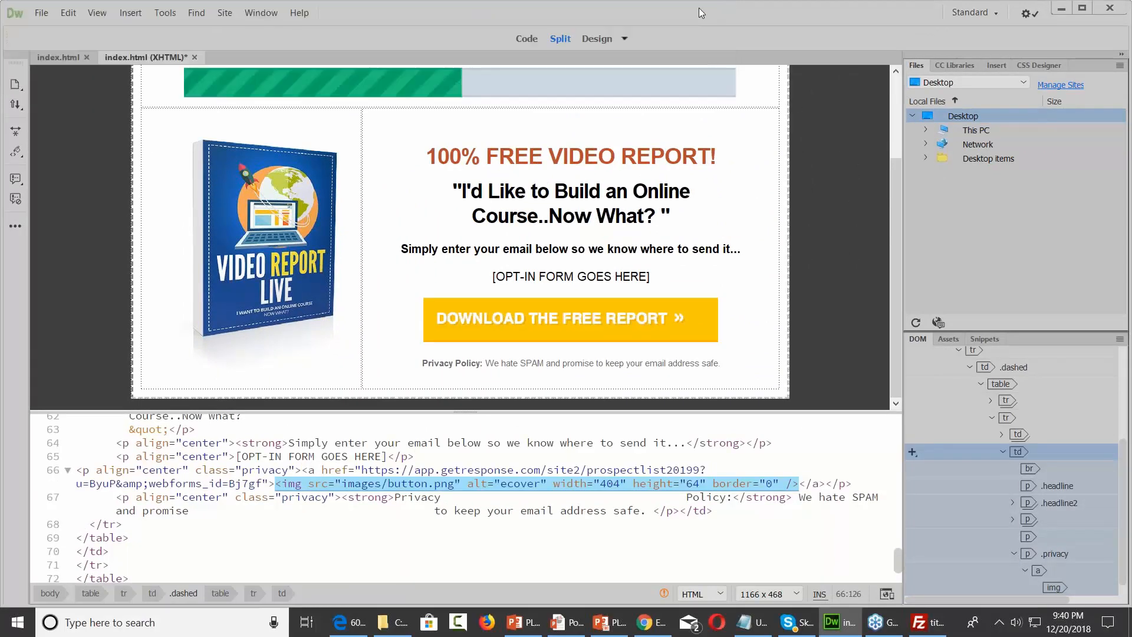
pyautogui.click(41, 12)
pyautogui.click(61, 104)
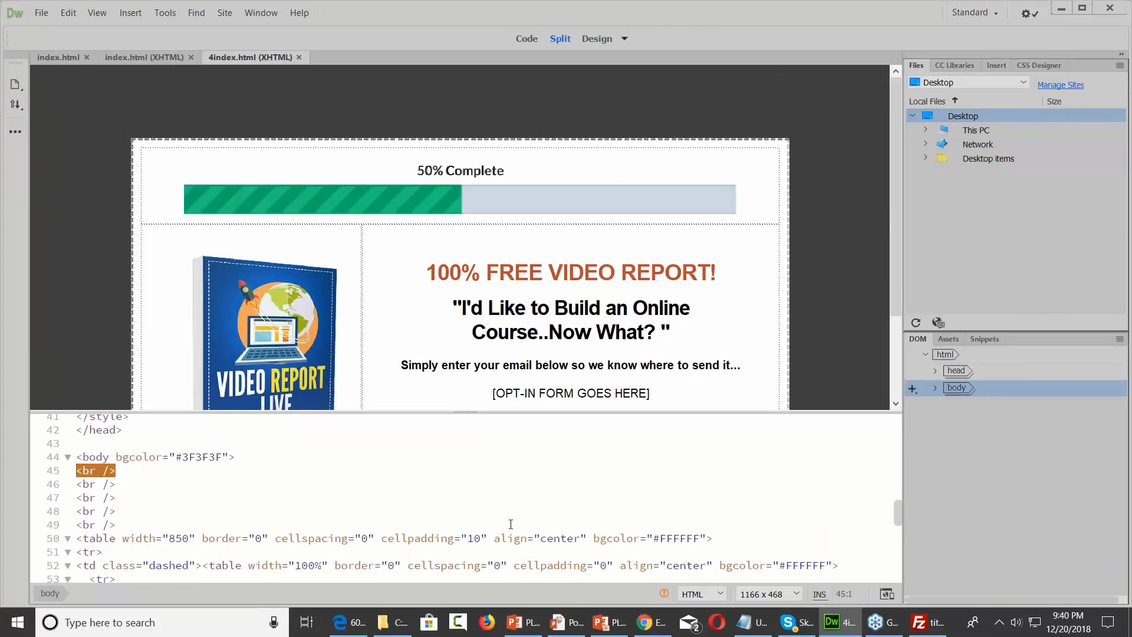
# Open 4index.html from the Lead Magnet Page folder on Seagate Backup Plus Drive (F:) in the browser
pyautogui.click(392, 622)
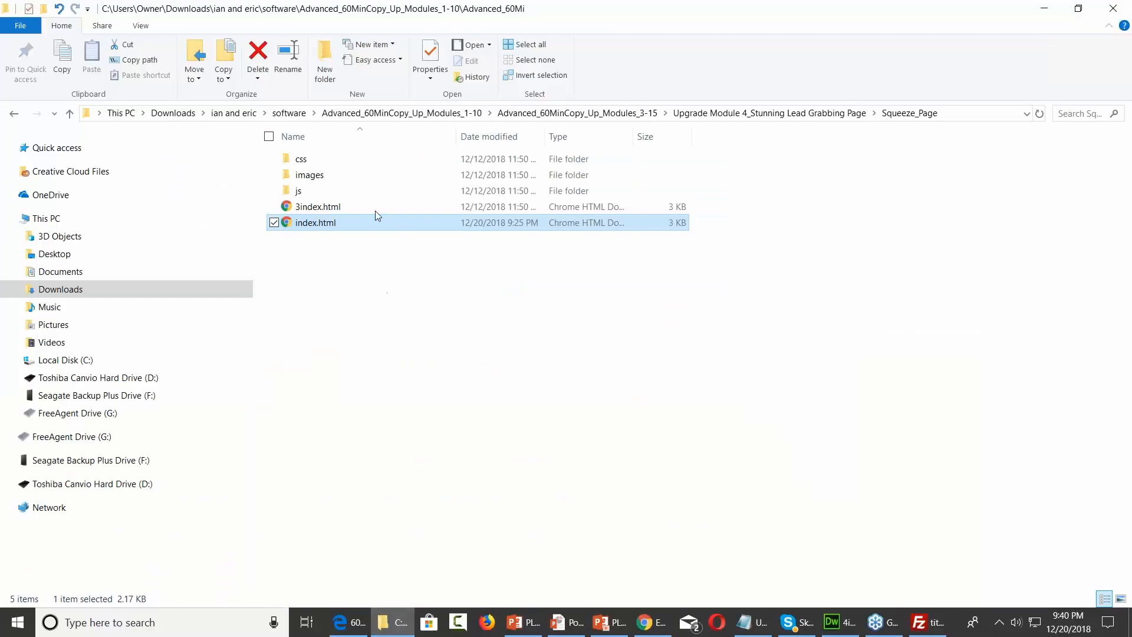
pyautogui.click(143, 396)
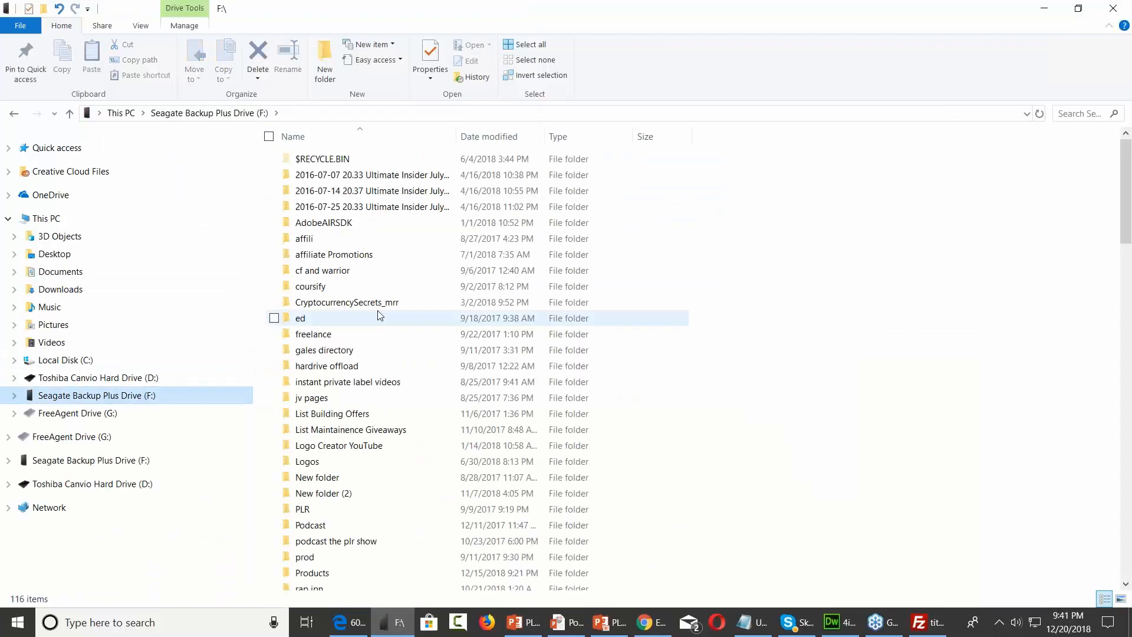
pyautogui.scroll(-6, 377, 310)
pyautogui.doubleClick(348, 248)
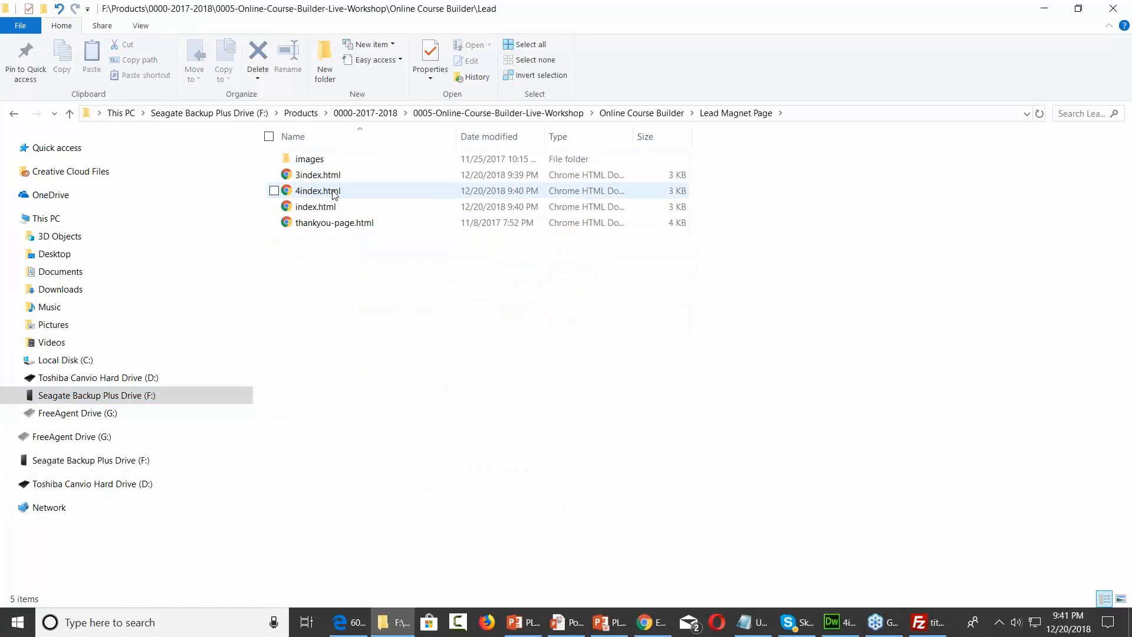
pyautogui.click(334, 192)
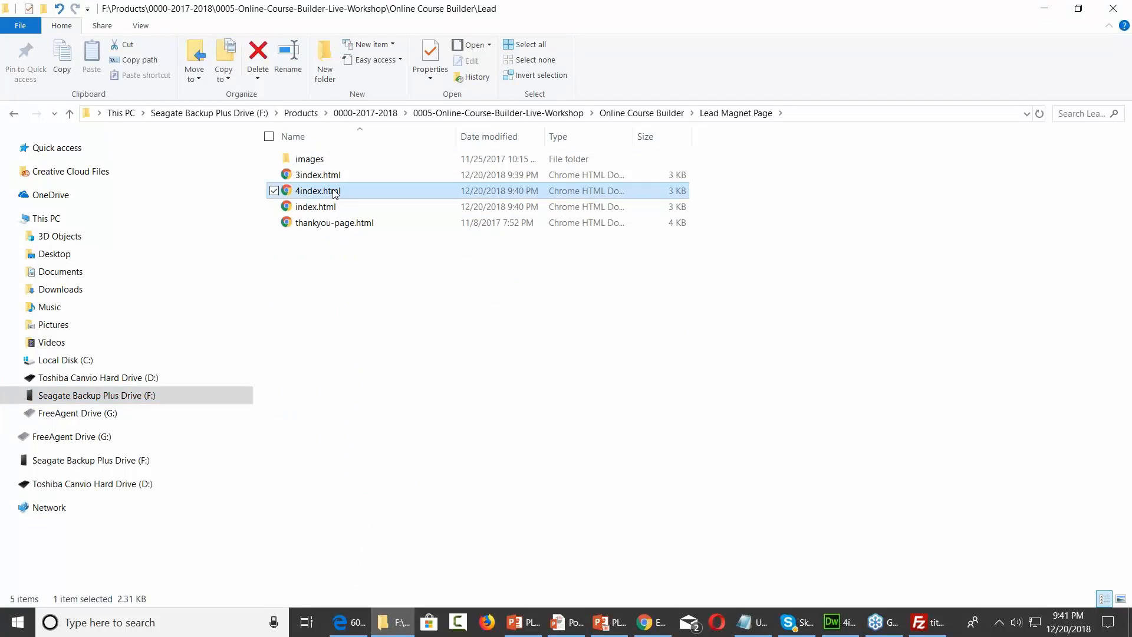
pyautogui.doubleClick(334, 192)
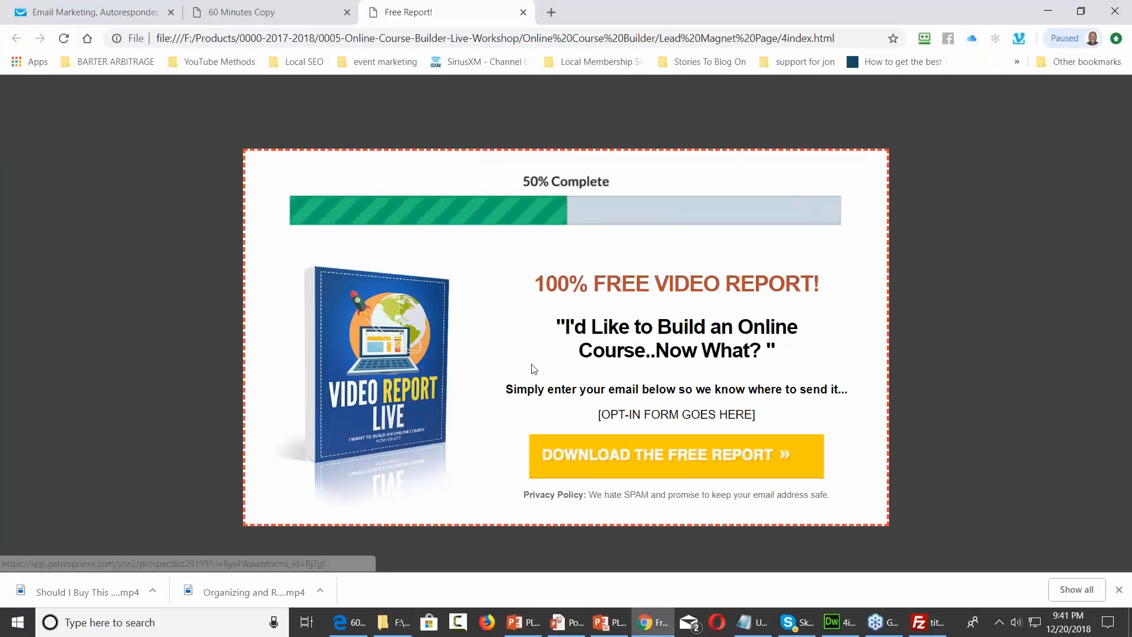
# Test the DOWNLOAD THE FREE REPORT button until it loads the GetResponse-hosted opt-in form
pyautogui.click(629, 460)
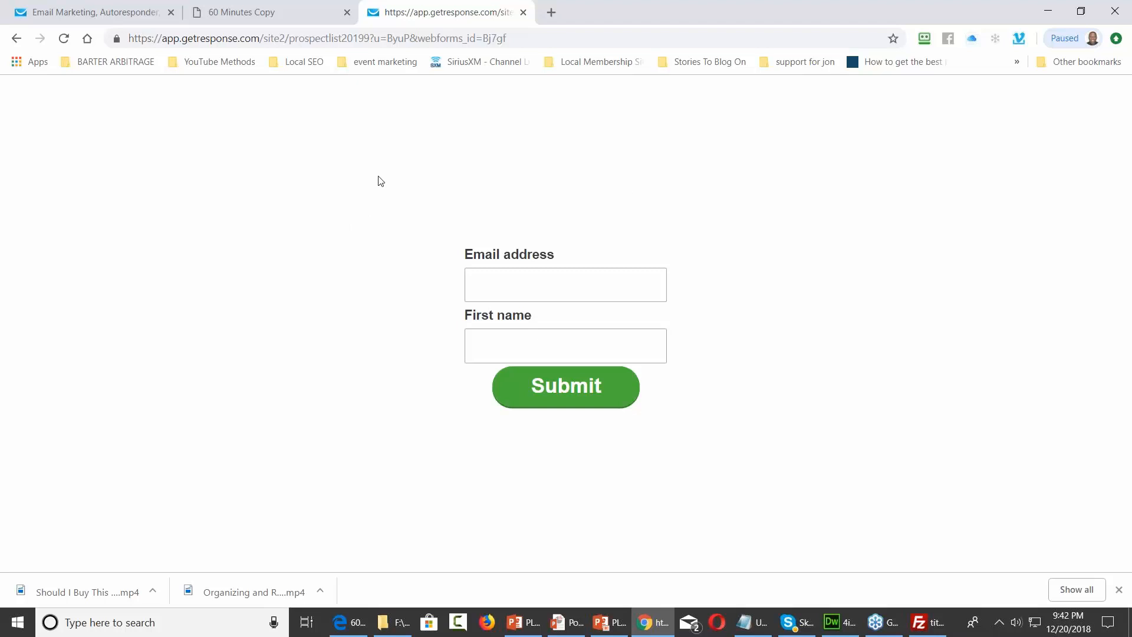
pyautogui.click(88, 12)
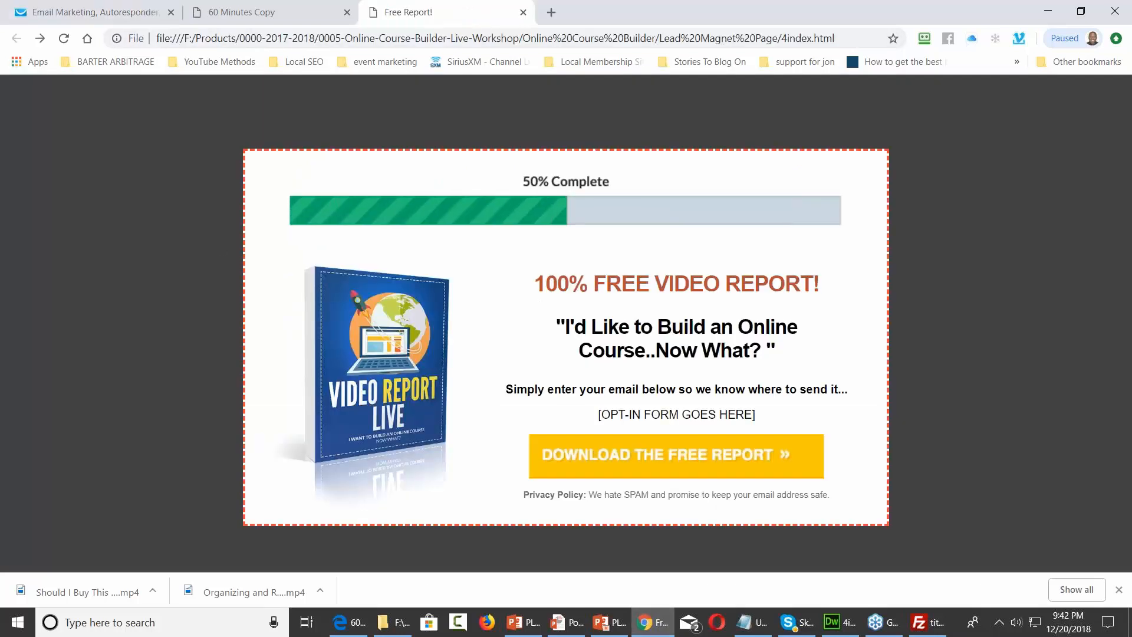
pyautogui.click(624, 460)
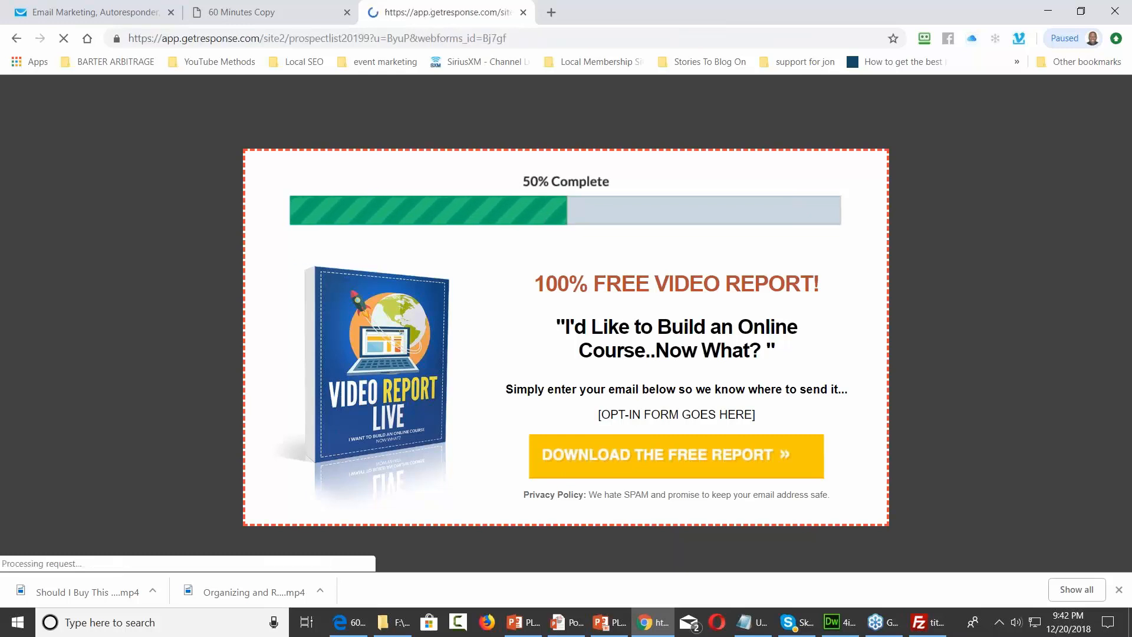